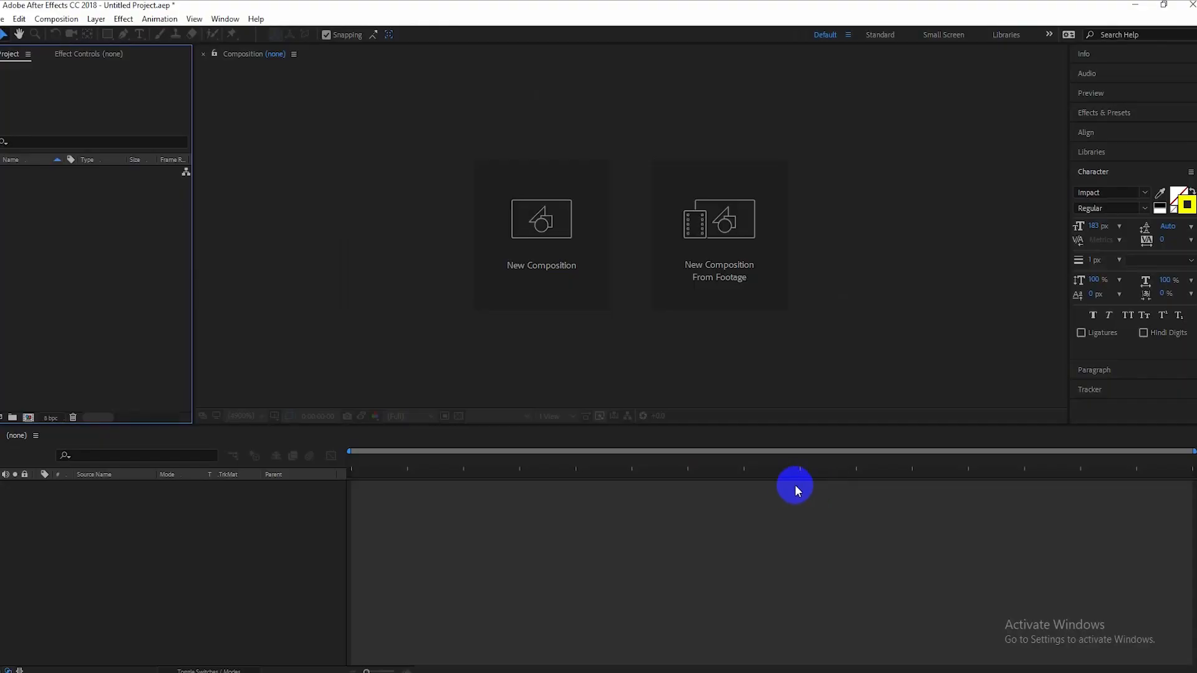
# Create a new 1920 x 1082 px composition with a frame rate of 24 fps and a 10-second duration.
pyautogui.click(564, 252)
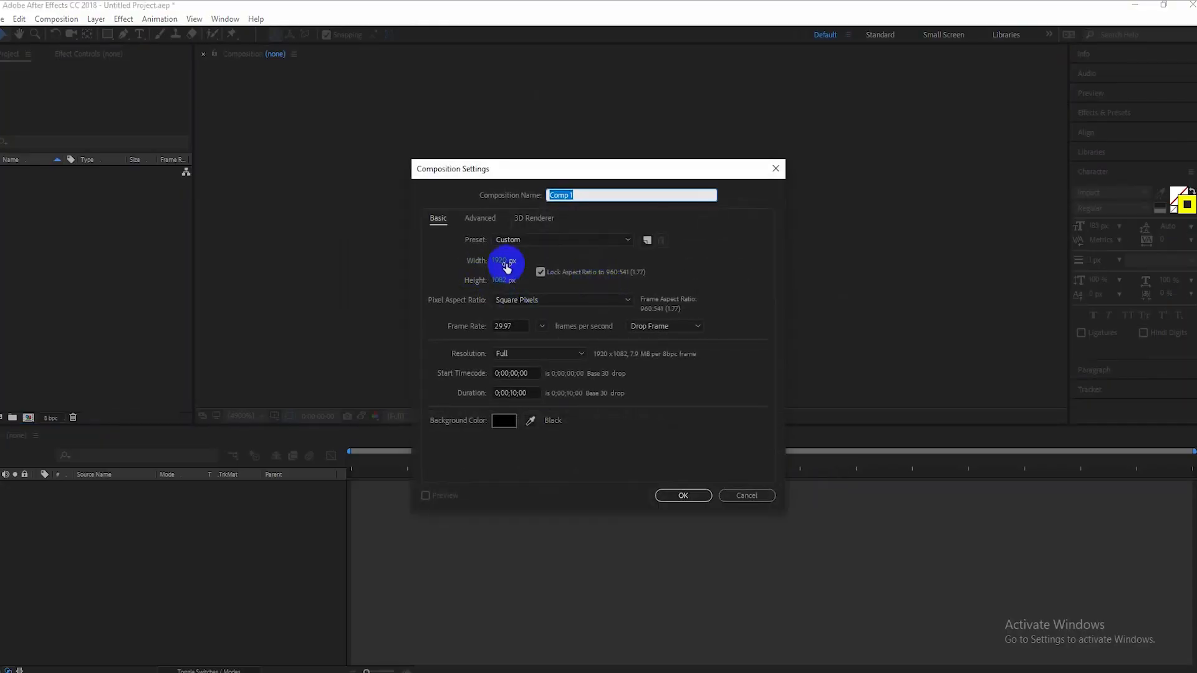
pyautogui.click(519, 326)
pyautogui.write('24')
pyautogui.click(711, 389)
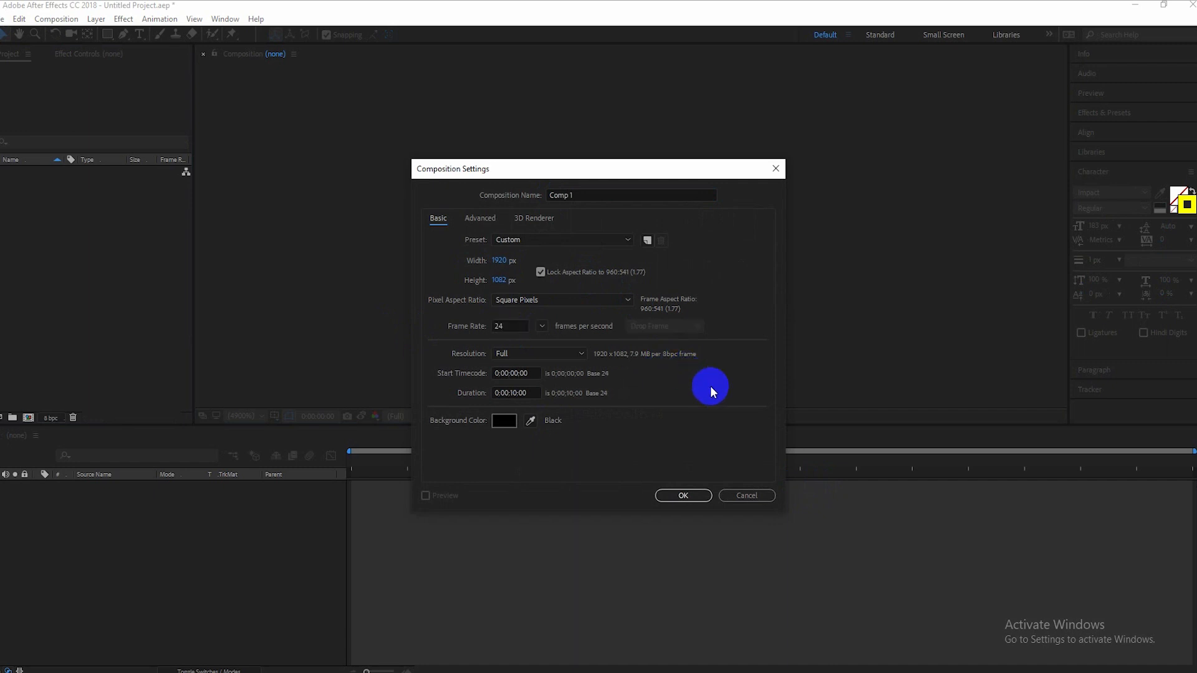
pyautogui.click(680, 497)
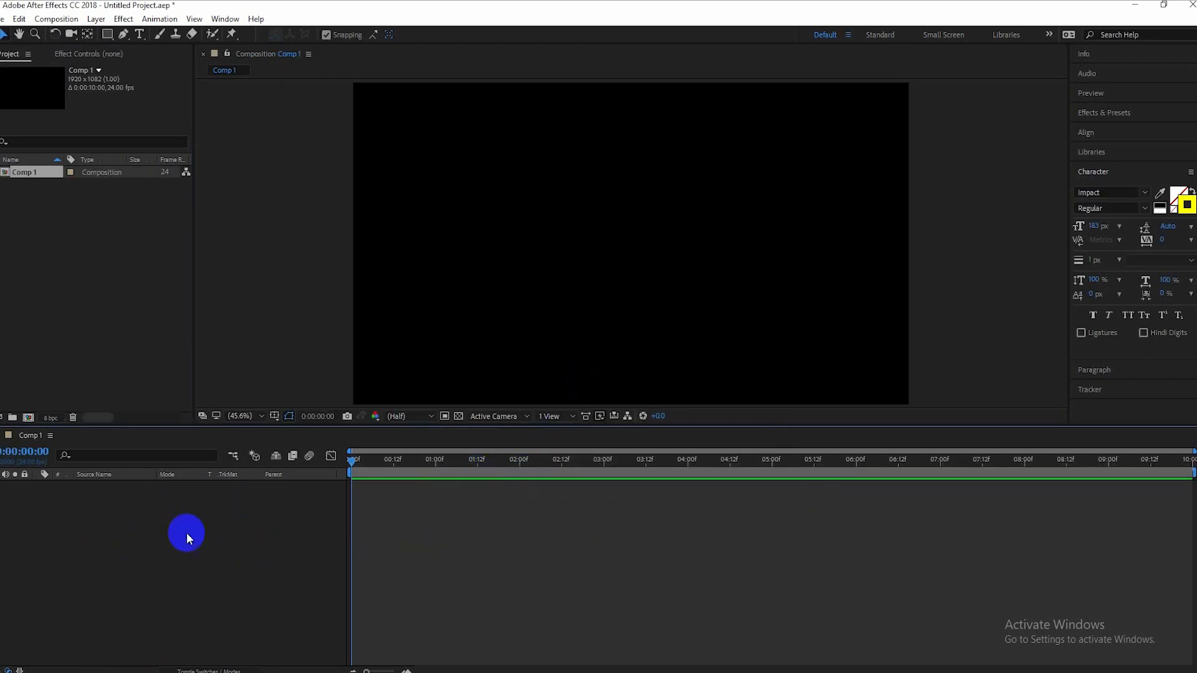
# Add a white solid layer to the composition and rename it sky.
pyautogui.rightClick(230, 538)
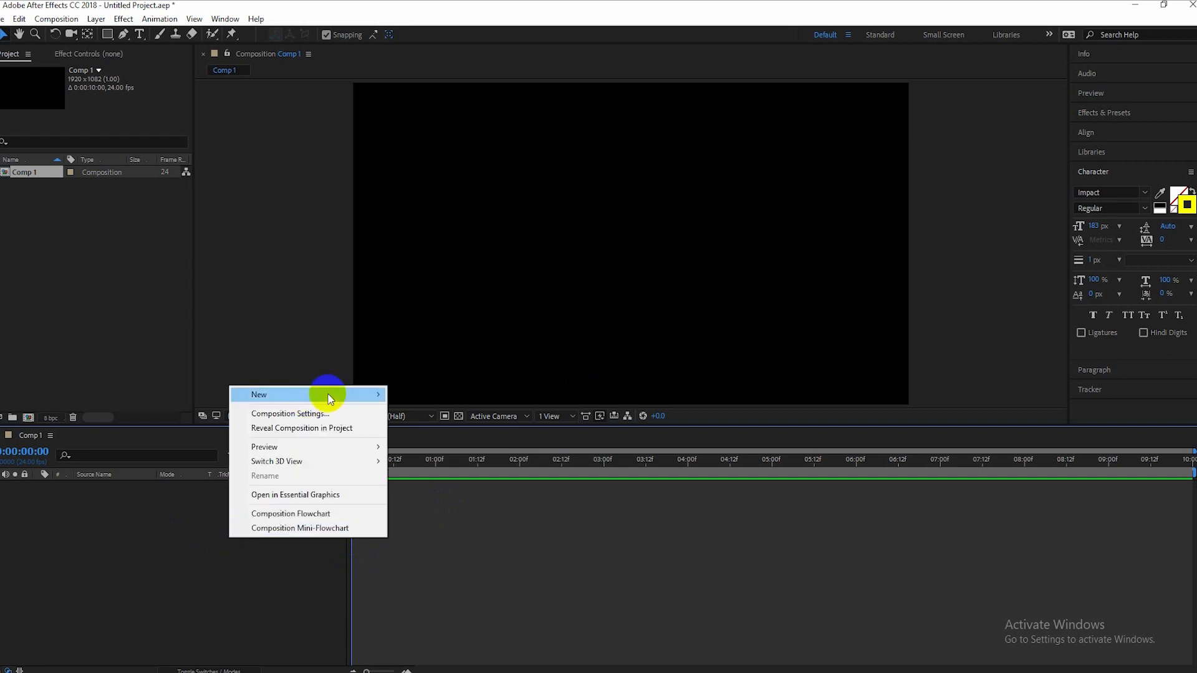
pyautogui.moveTo(320, 394)
pyautogui.click(416, 427)
pyautogui.click(646, 460)
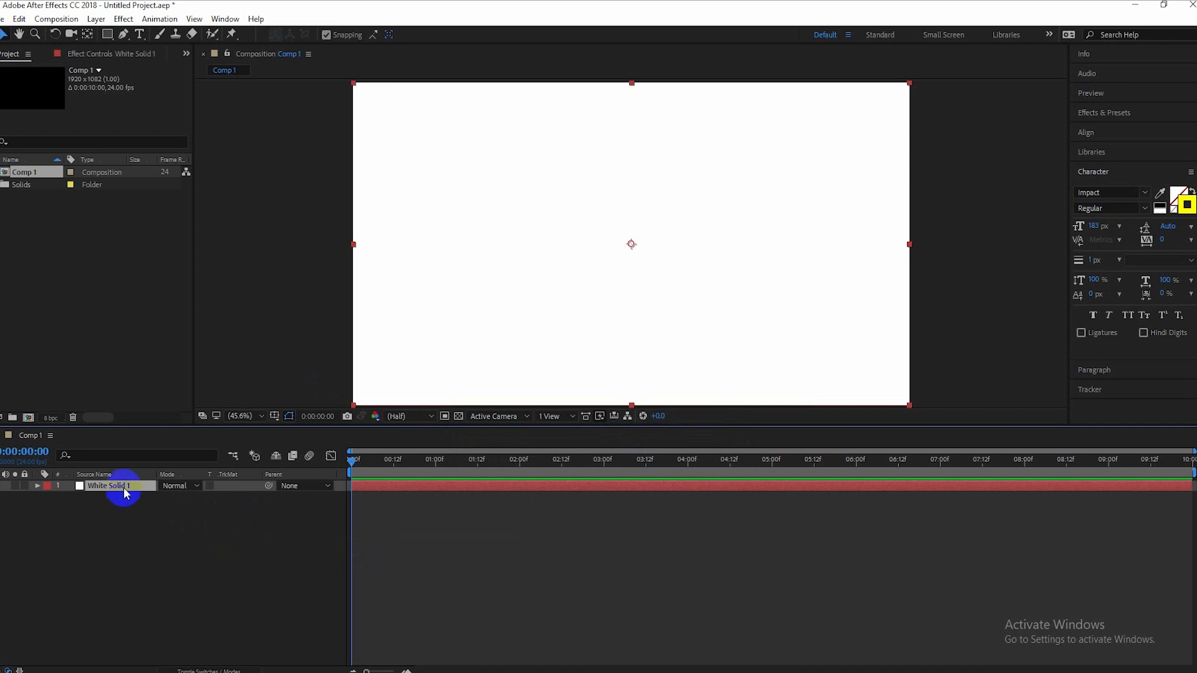
pyautogui.rightClick(123, 488)
pyautogui.click(165, 668)
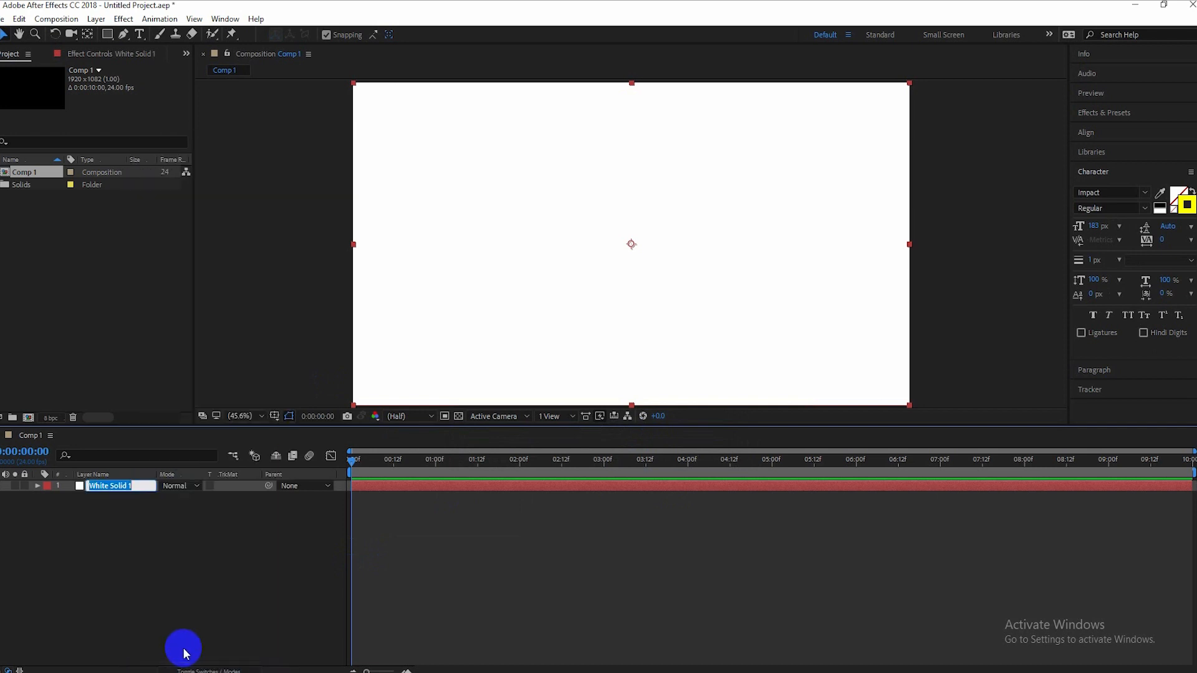
pyautogui.write('sky')
pyautogui.press('Return')
# Apply the CC Star Burst effect to the sky layer and preview the star motion.
pyautogui.hotkey('ctrl', 'space')
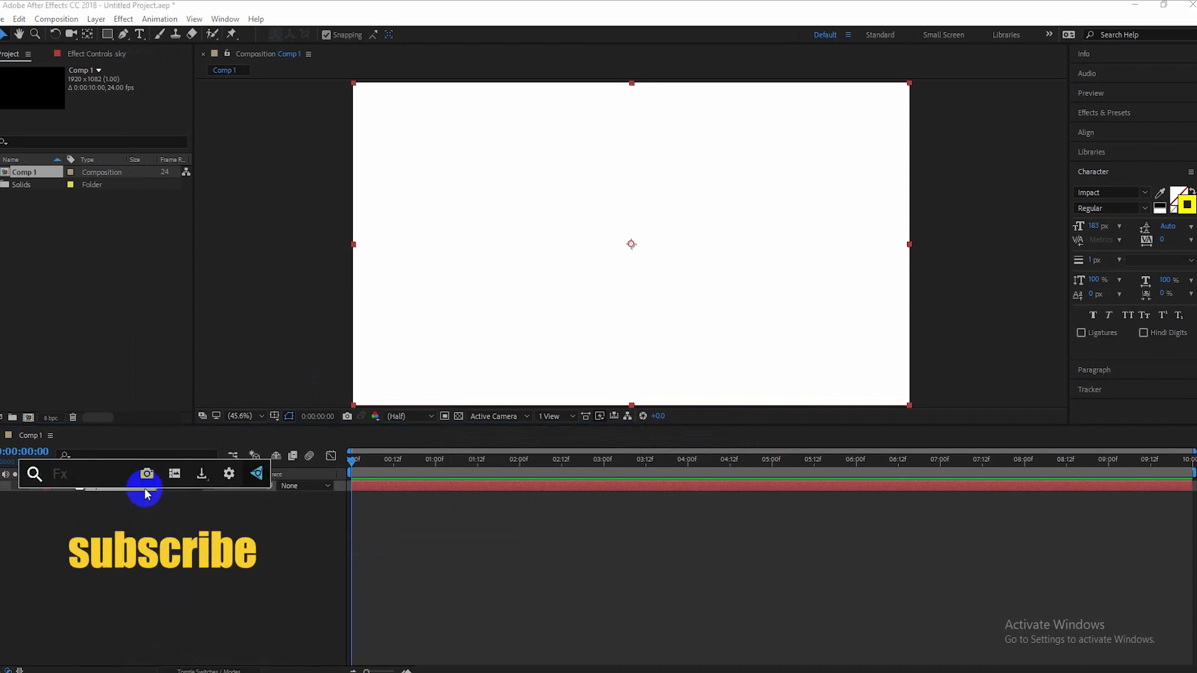
pyautogui.write('star')
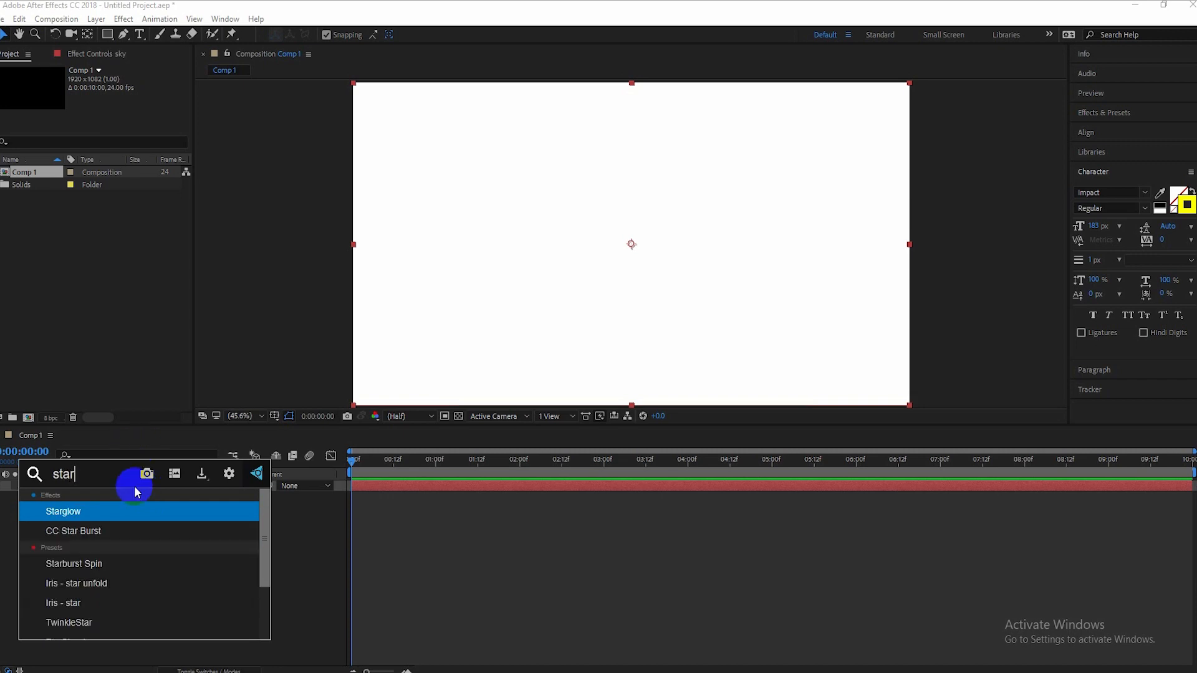
pyautogui.click(103, 531)
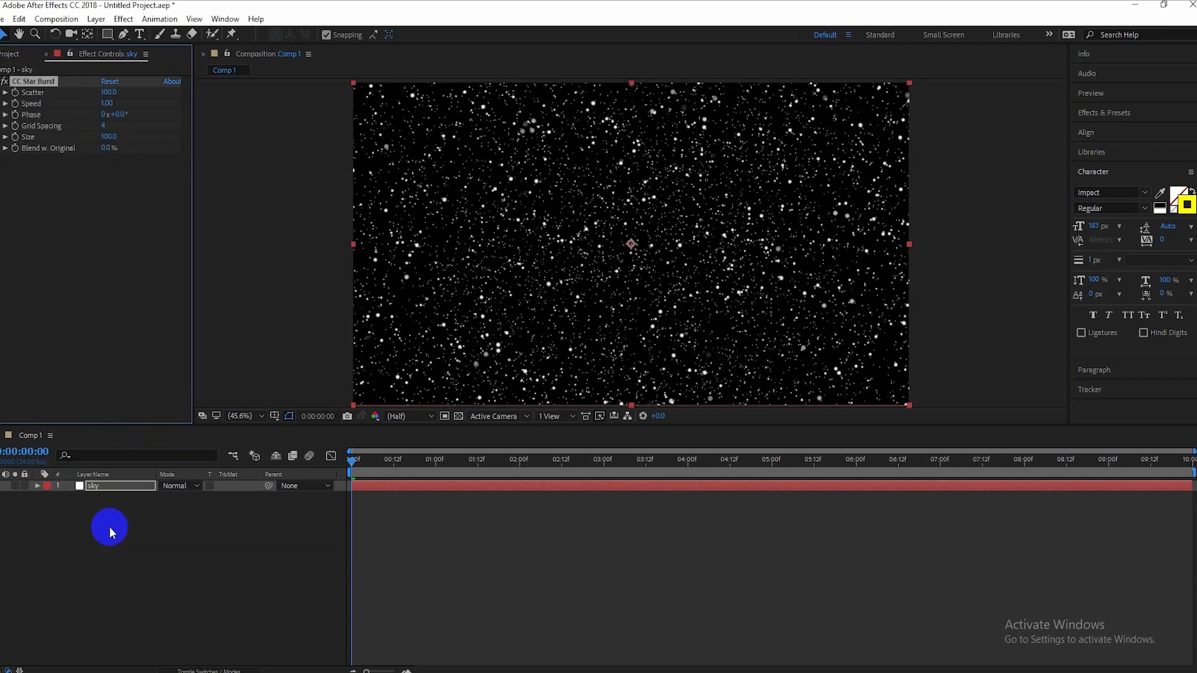
pyautogui.press('space')
pyautogui.press('space')
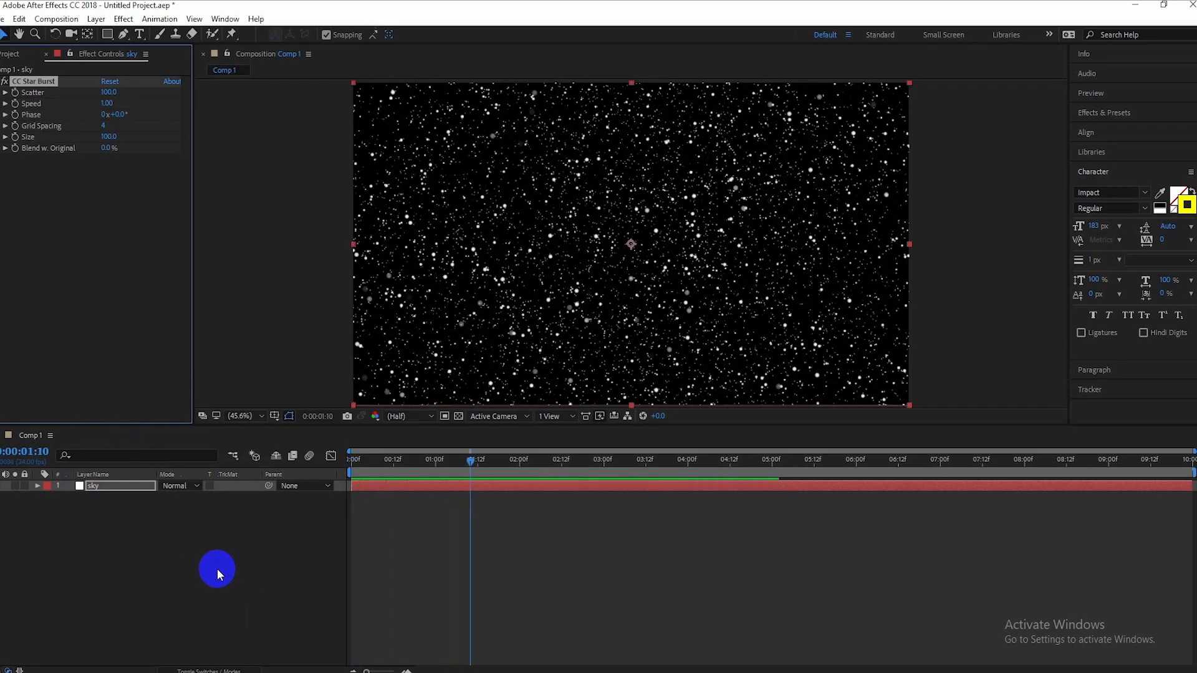
pyautogui.moveTo(469, 459); pyautogui.dragTo(385, 460)
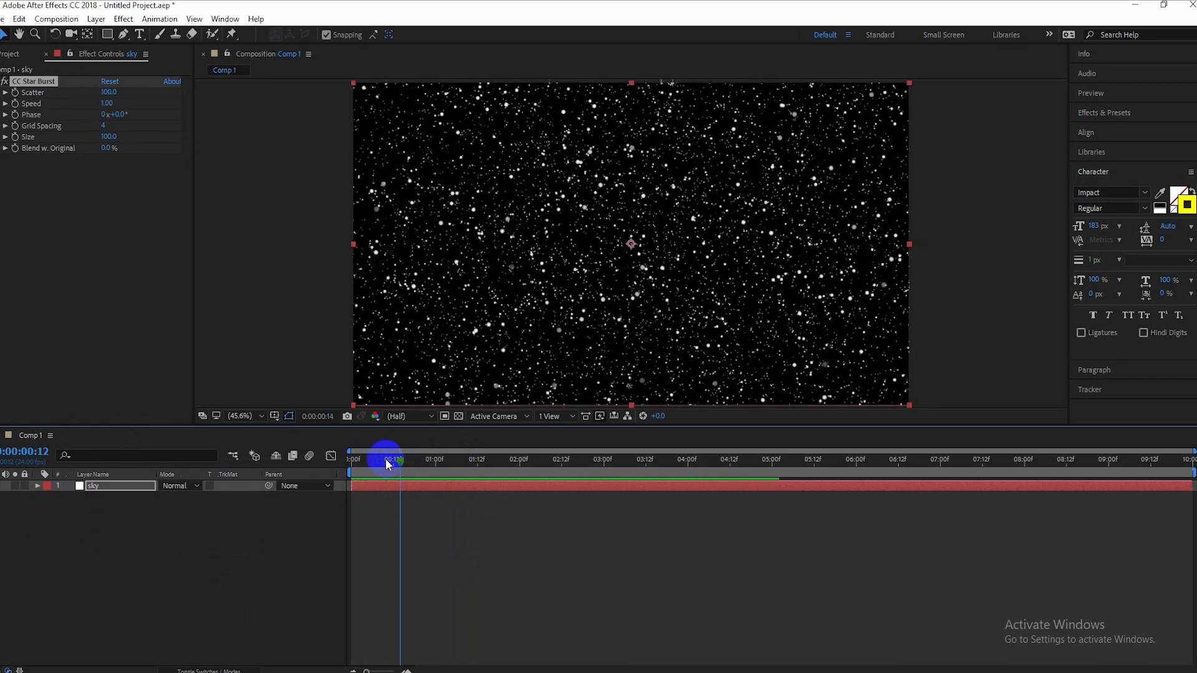
pyautogui.press('space')
pyautogui.press('space')
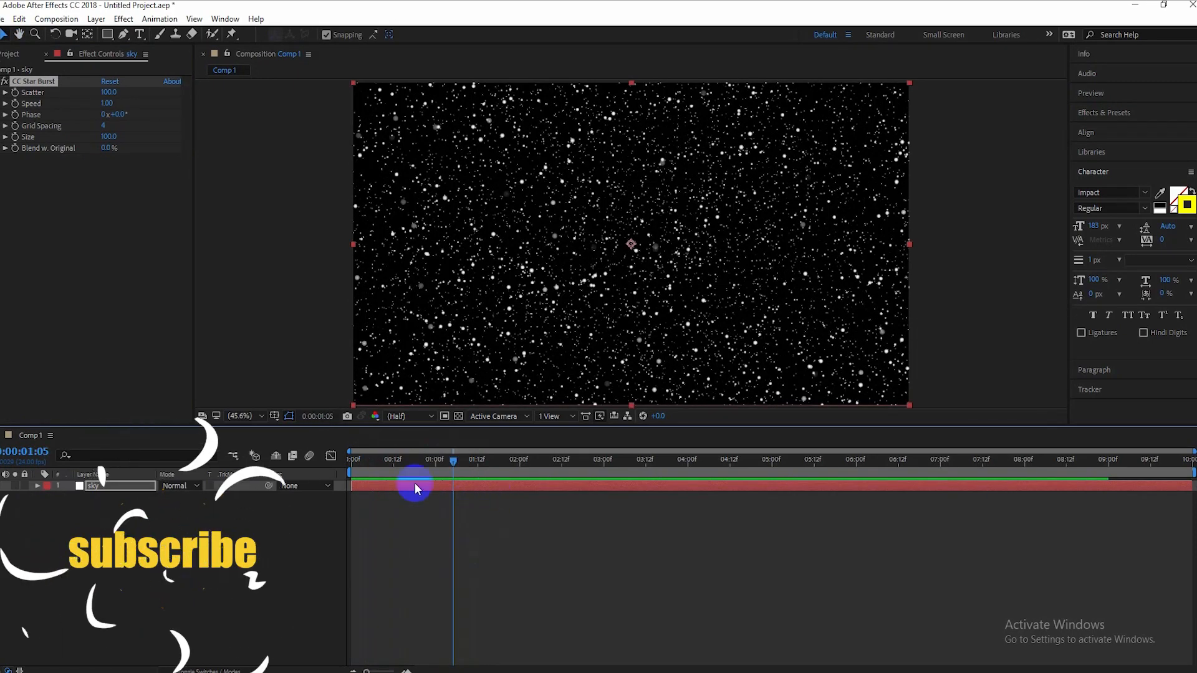
# Set the CC Star Burst speed to 0.01 and preview the slowed stars.
pyautogui.click(104, 103)
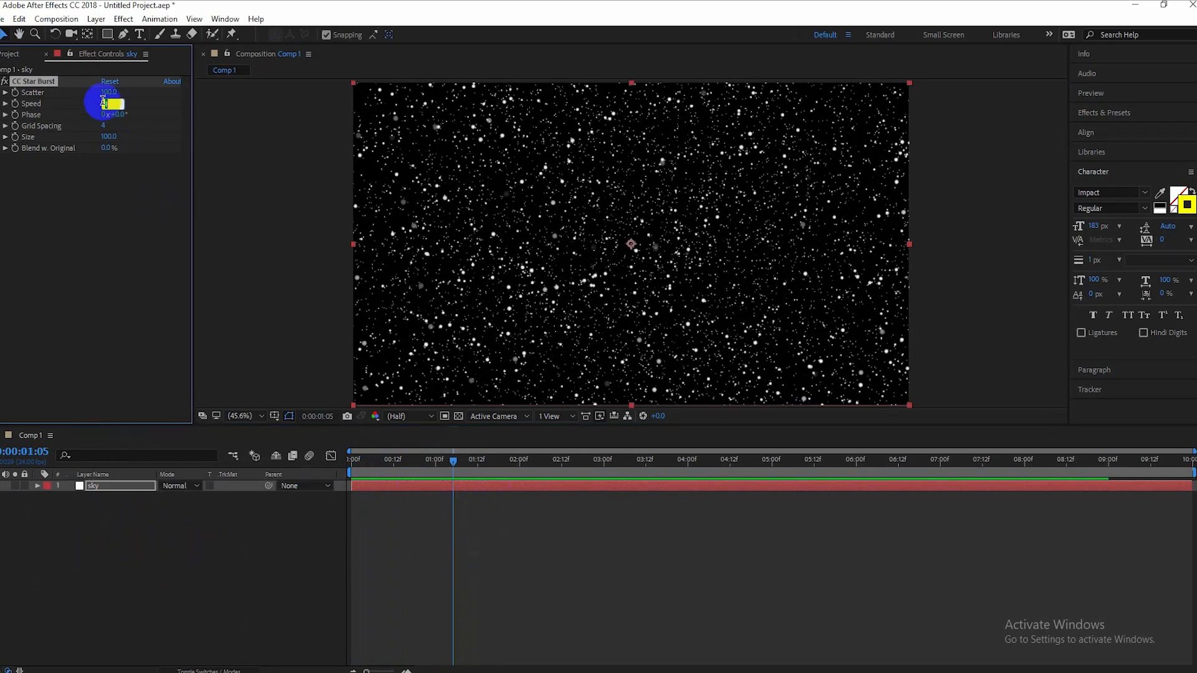
pyautogui.write('0.01')
pyautogui.press('Return')
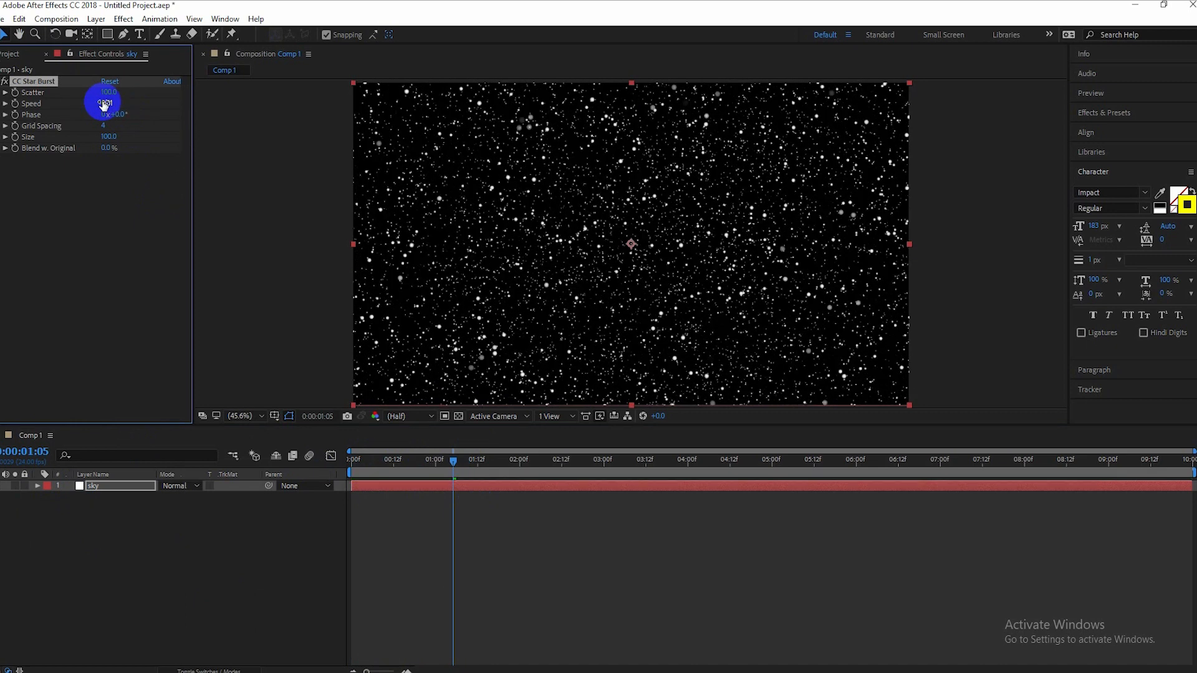
pyautogui.press('space')
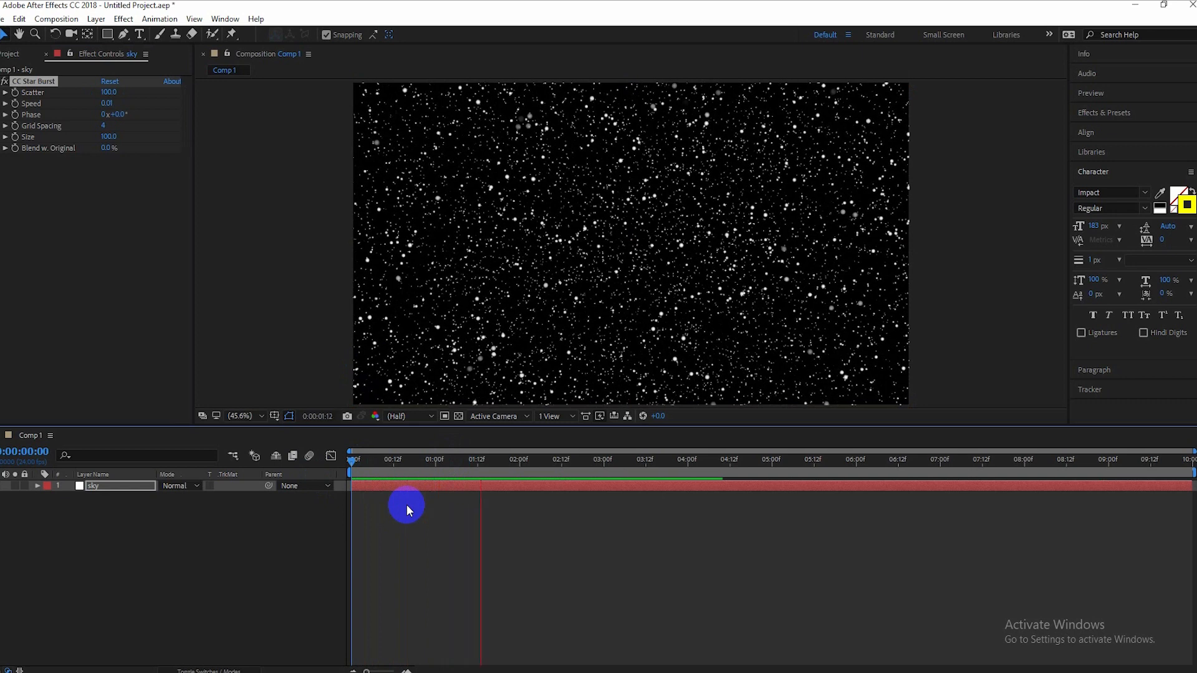
pyautogui.press('space')
# Set the CC Star Burst speed to 0.08 and preview the stars from the beginning.
pyautogui.click(107, 103)
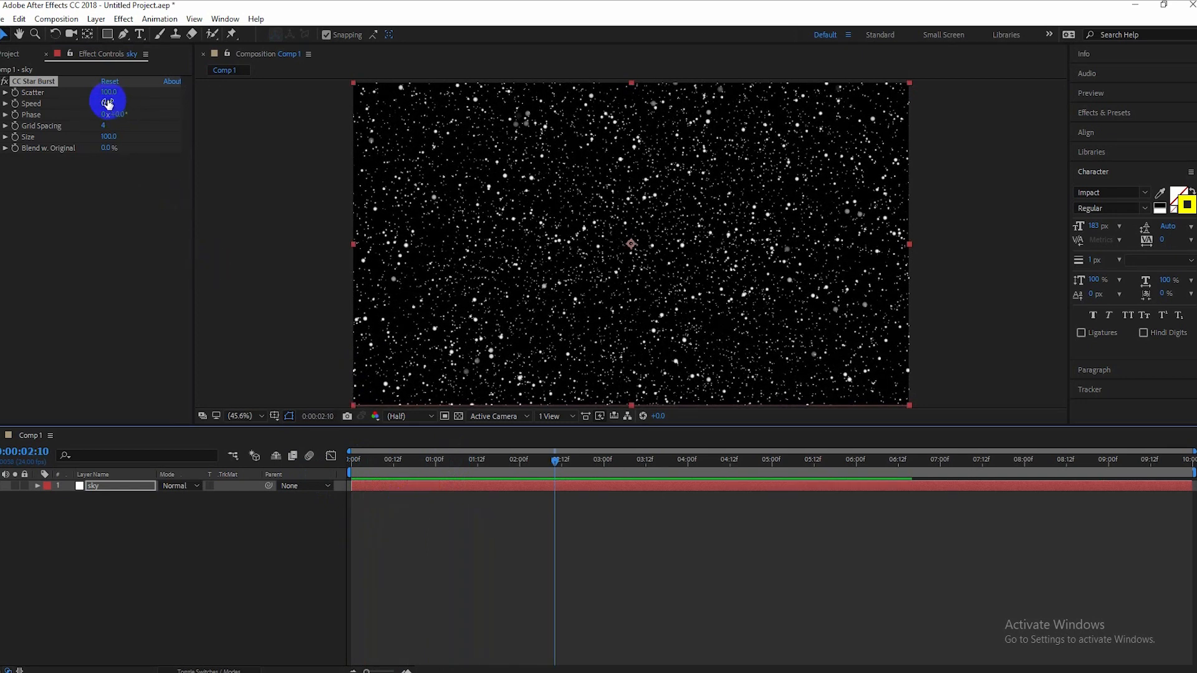
pyautogui.moveTo(111, 104); pyautogui.dragTo(116, 105)
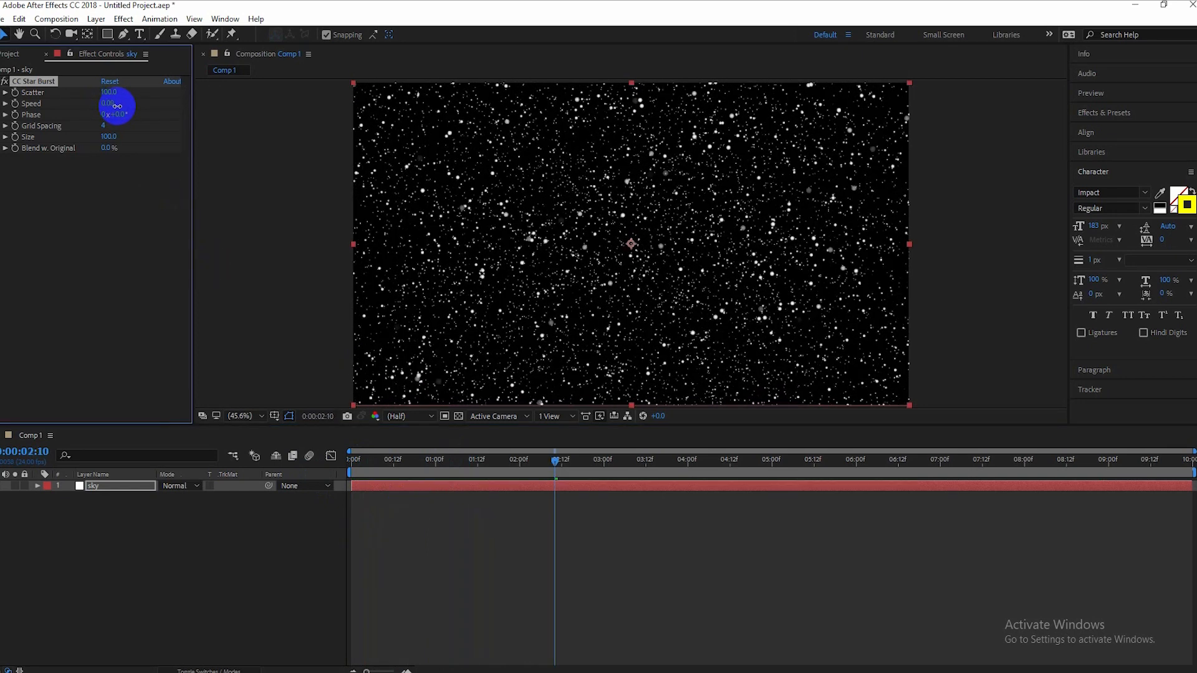
pyautogui.moveTo(556, 459); pyautogui.dragTo(307, 448)
pyautogui.press('space')
pyautogui.press('space')
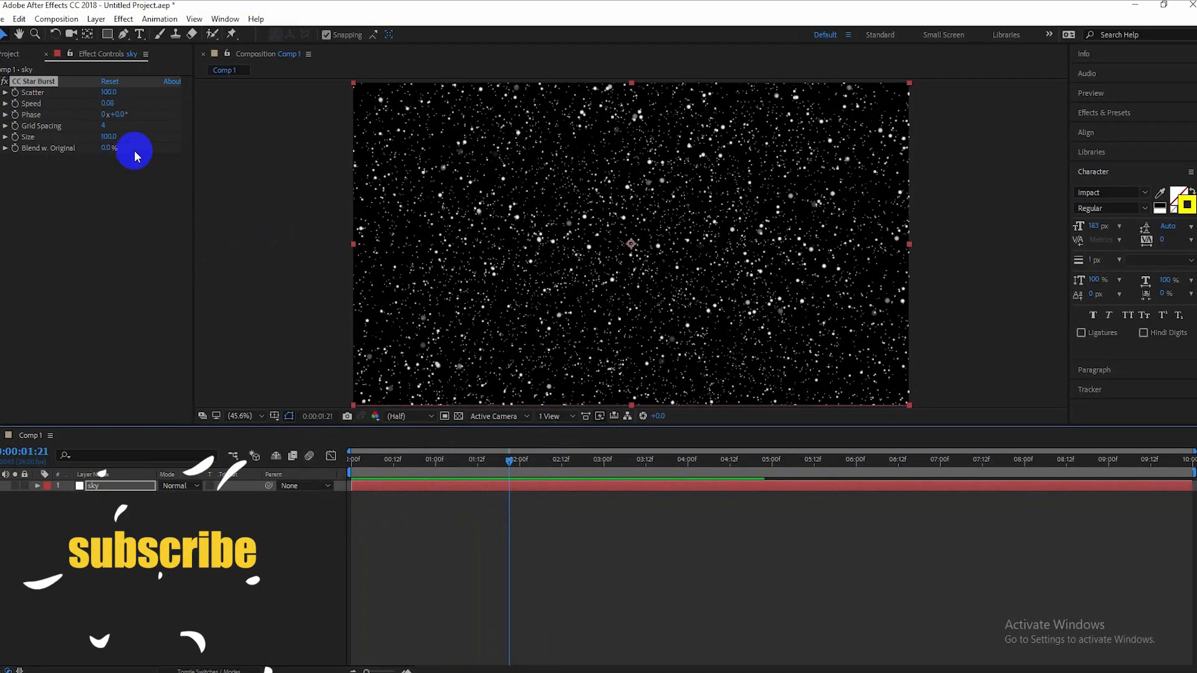
# Set the star burst's size to 59, scatter to 136 and grid spacing to 3, previewing the sky from the start.
pyautogui.moveTo(108, 138); pyautogui.dragTo(79, 136)
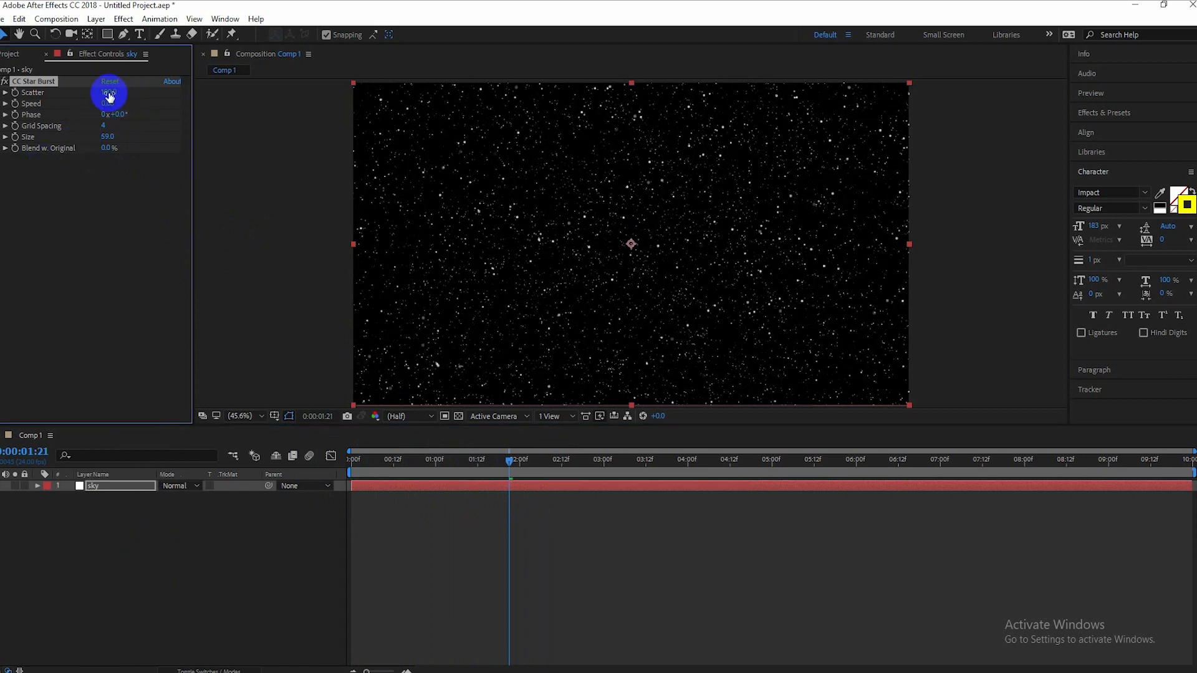
pyautogui.moveTo(112, 96); pyautogui.dragTo(129, 87)
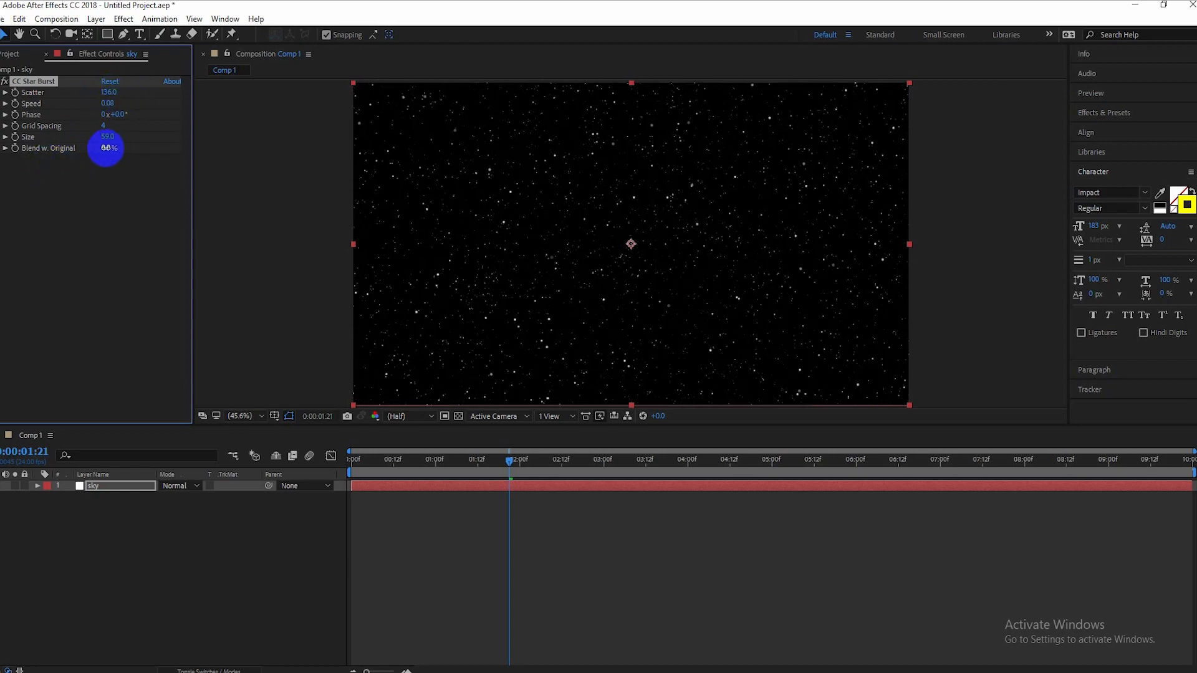
pyautogui.moveTo(103, 125); pyautogui.dragTo(102, 125)
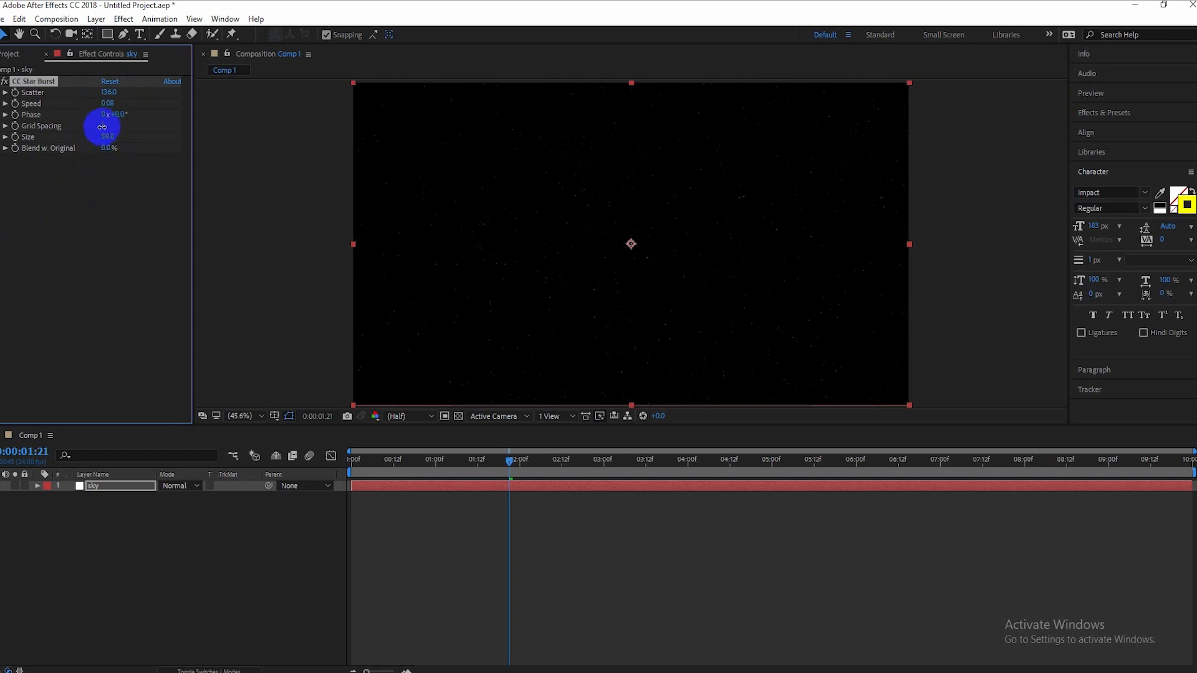
pyautogui.moveTo(508, 461); pyautogui.dragTo(275, 473)
pyautogui.press('space')
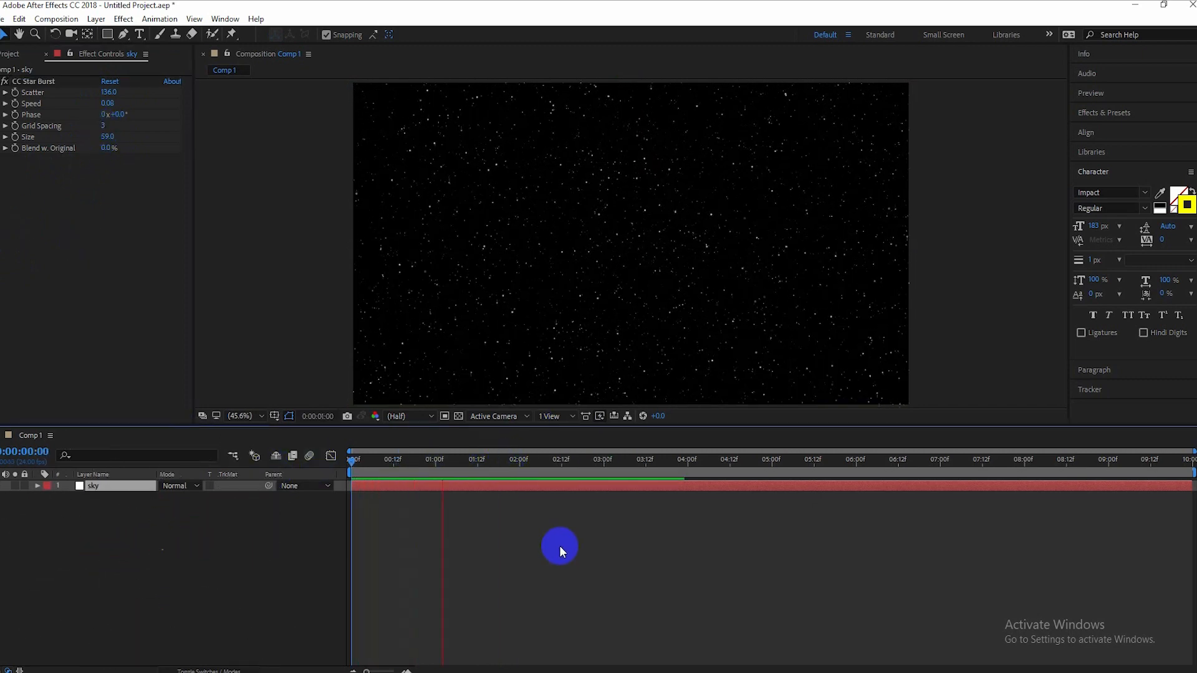
pyautogui.press('space')
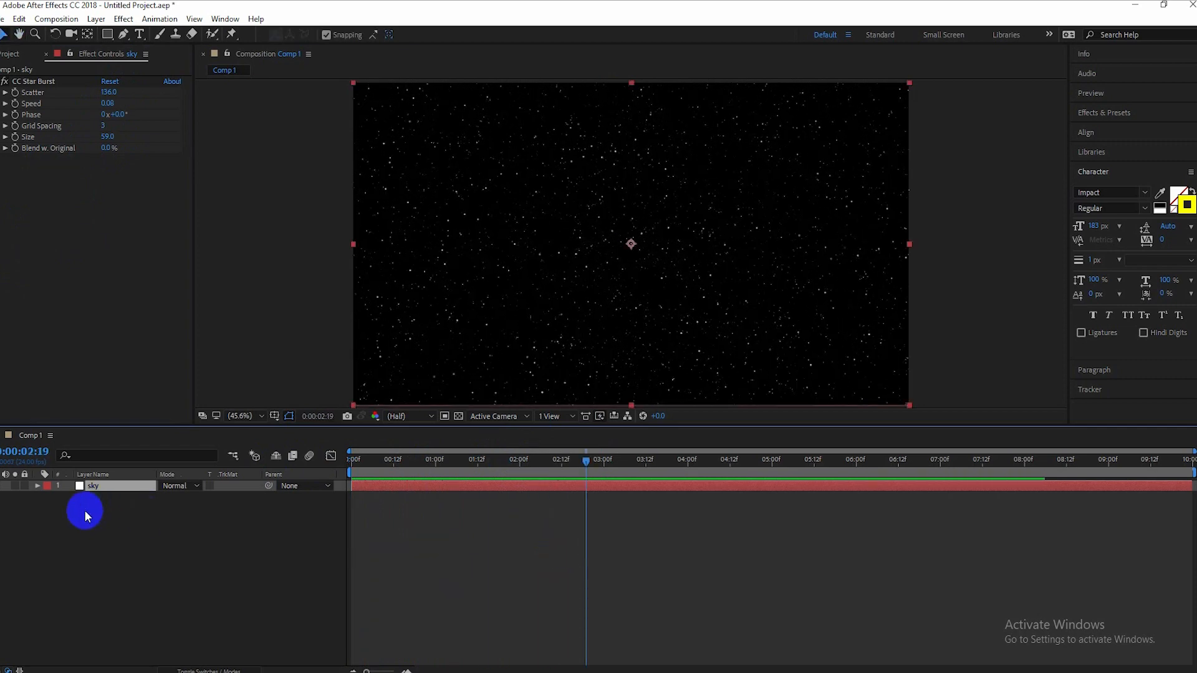
# Lock the sky layer and add a second white solid layer above it.
pyautogui.click(26, 487)
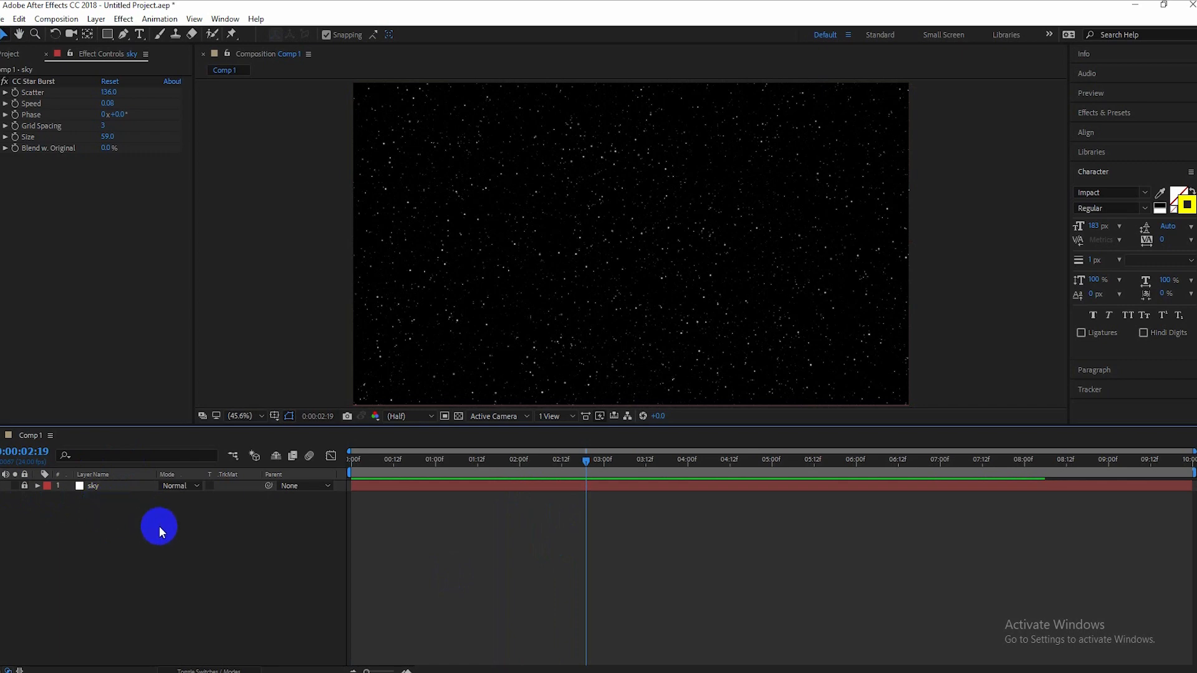
pyautogui.rightClick(200, 549)
pyautogui.moveTo(312, 406)
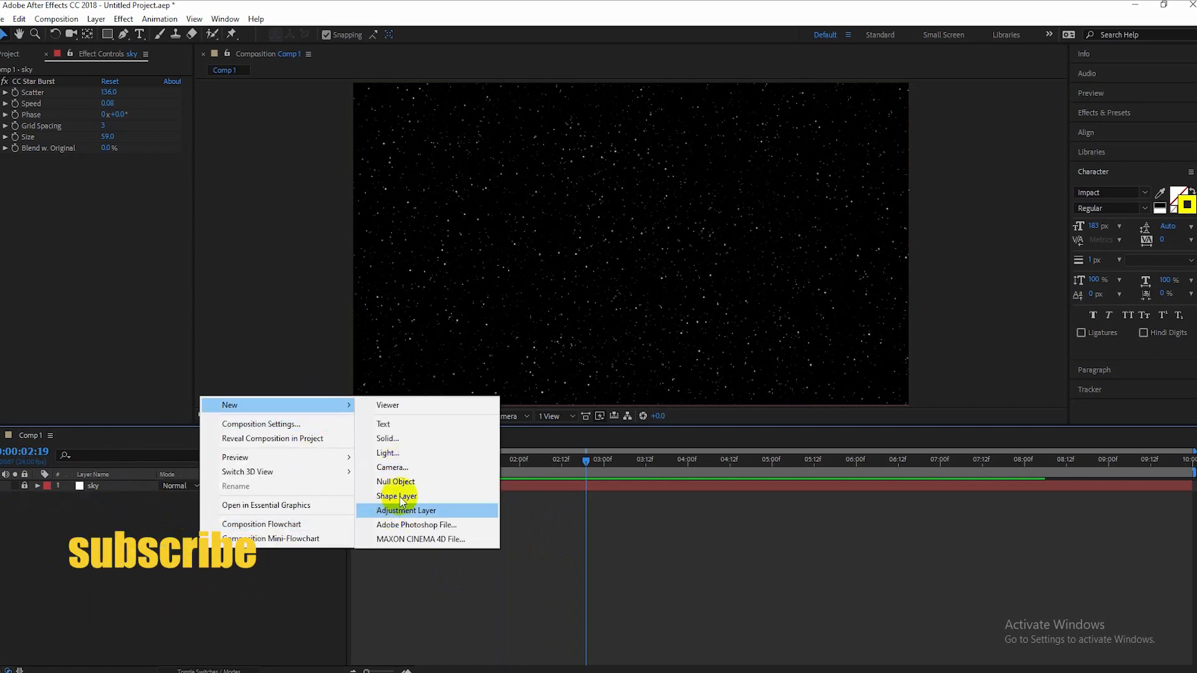
pyautogui.click(408, 438)
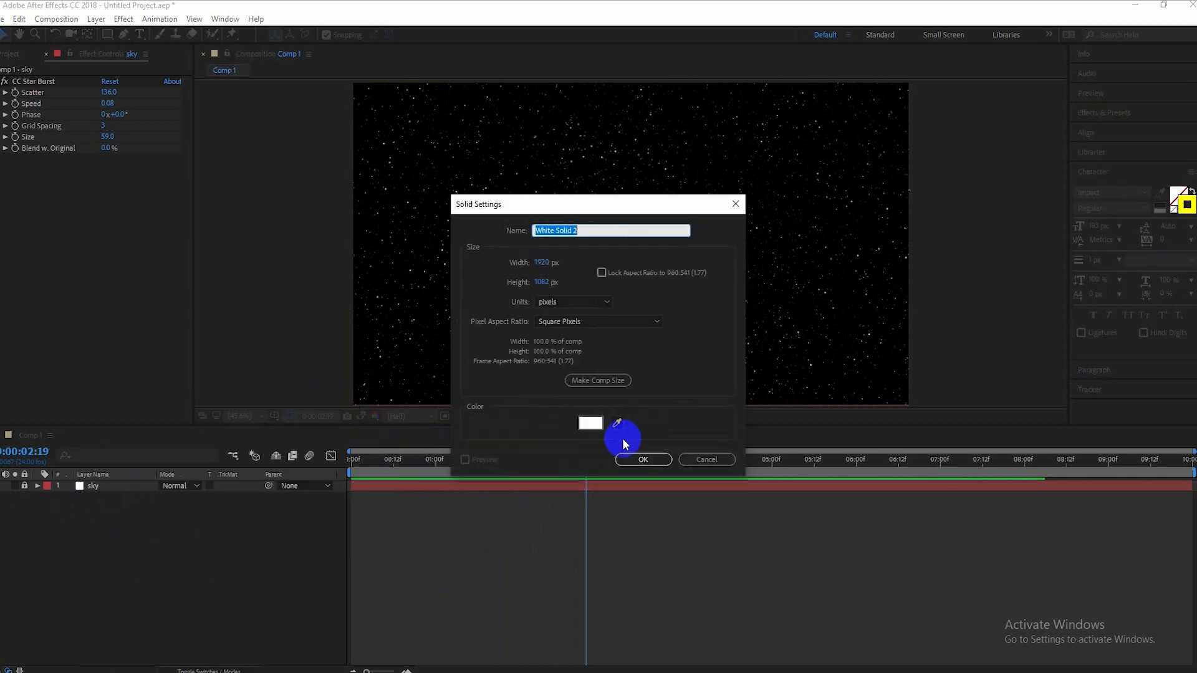
pyautogui.press('Return')
# Apply CC Particle Systems II to the new white solid and preview the particles from the beginning.
pyautogui.hotkey('ctrl', 'space')
pyautogui.write('par')
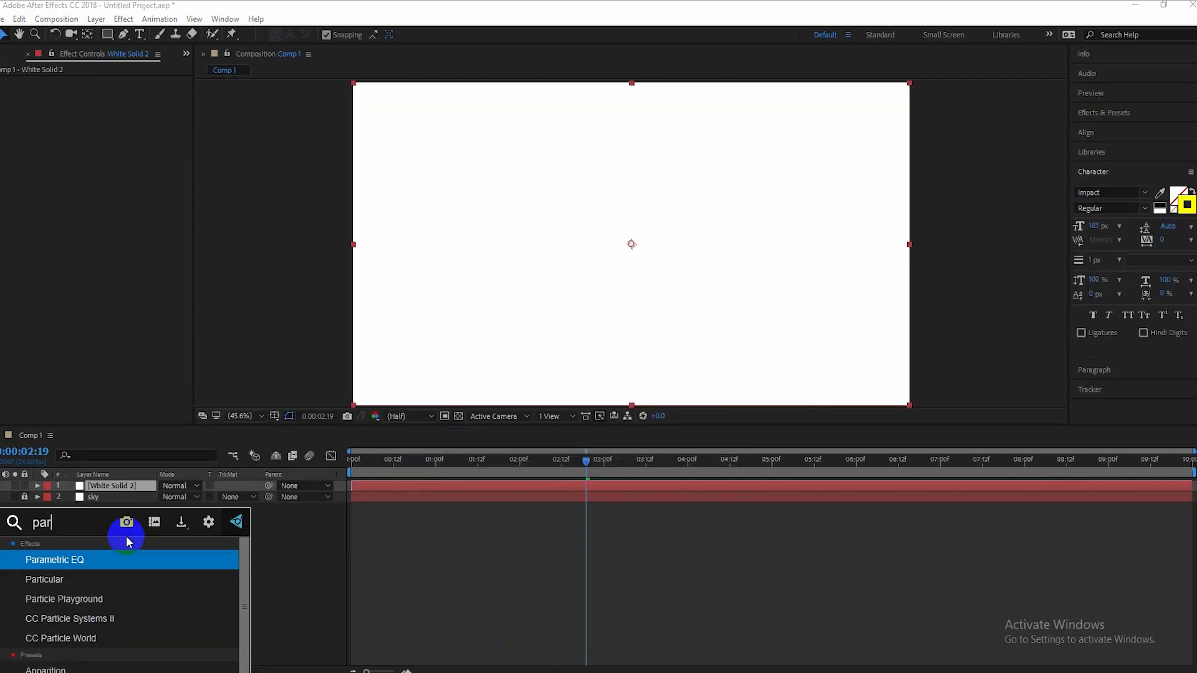
pyautogui.click(110, 619)
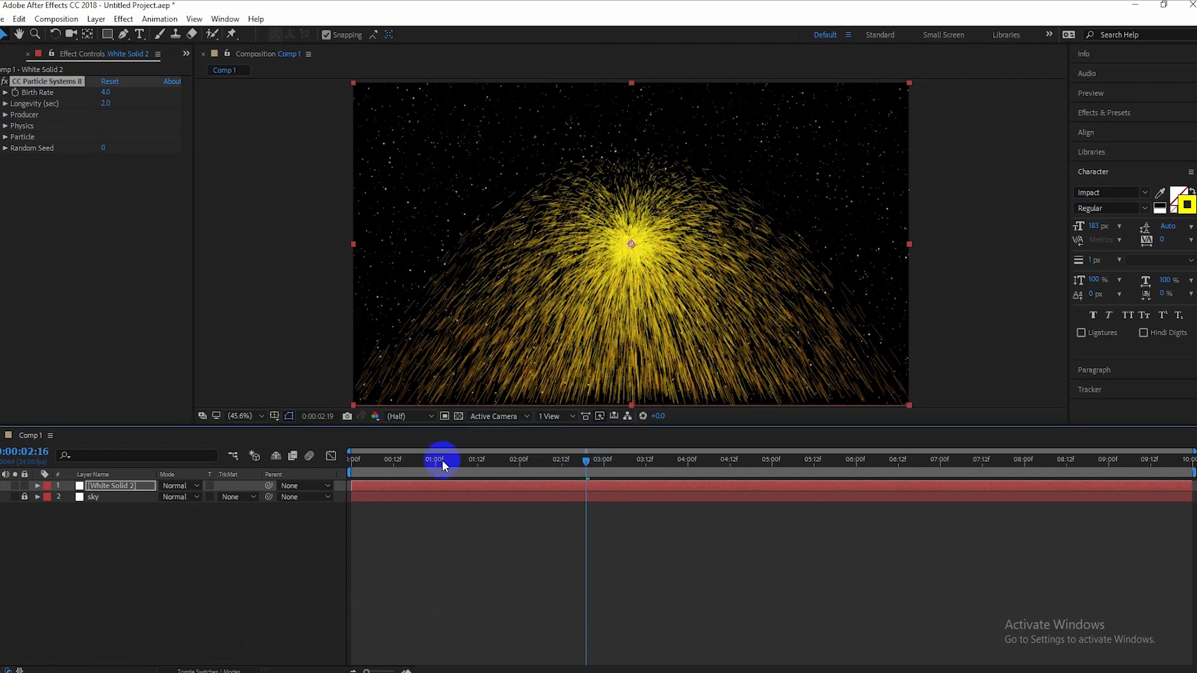
pyautogui.click(354, 459)
pyautogui.press('space')
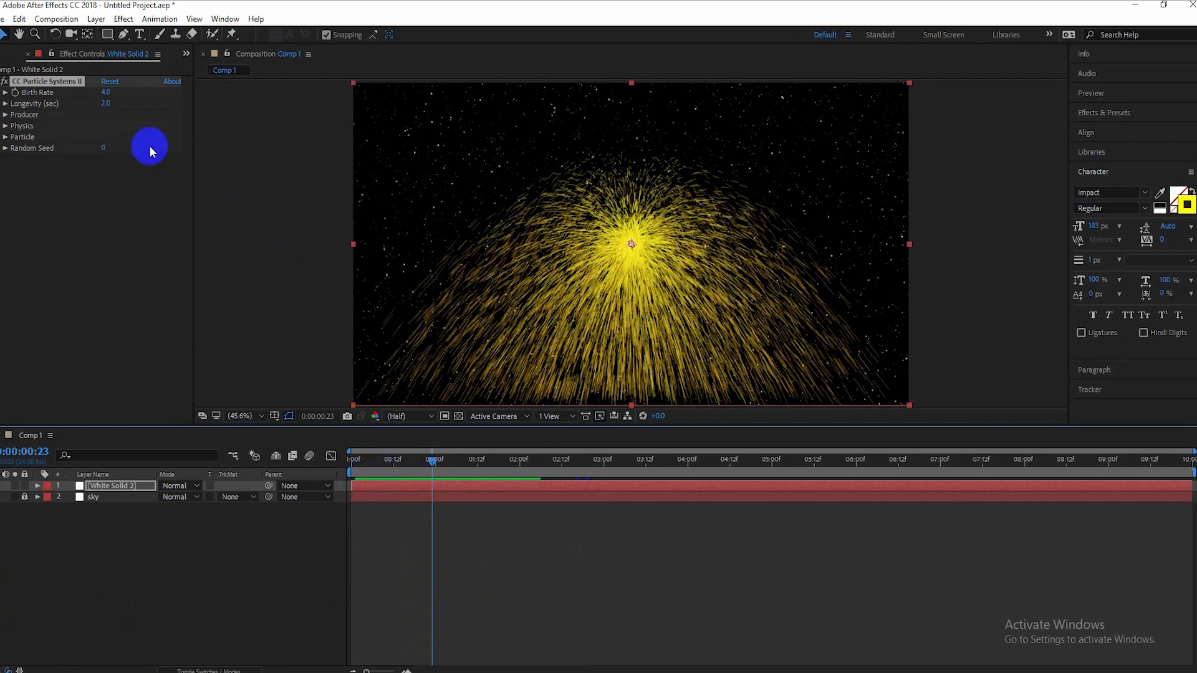
# Set the particle system's birth rate to 20.
pyautogui.click(107, 94)
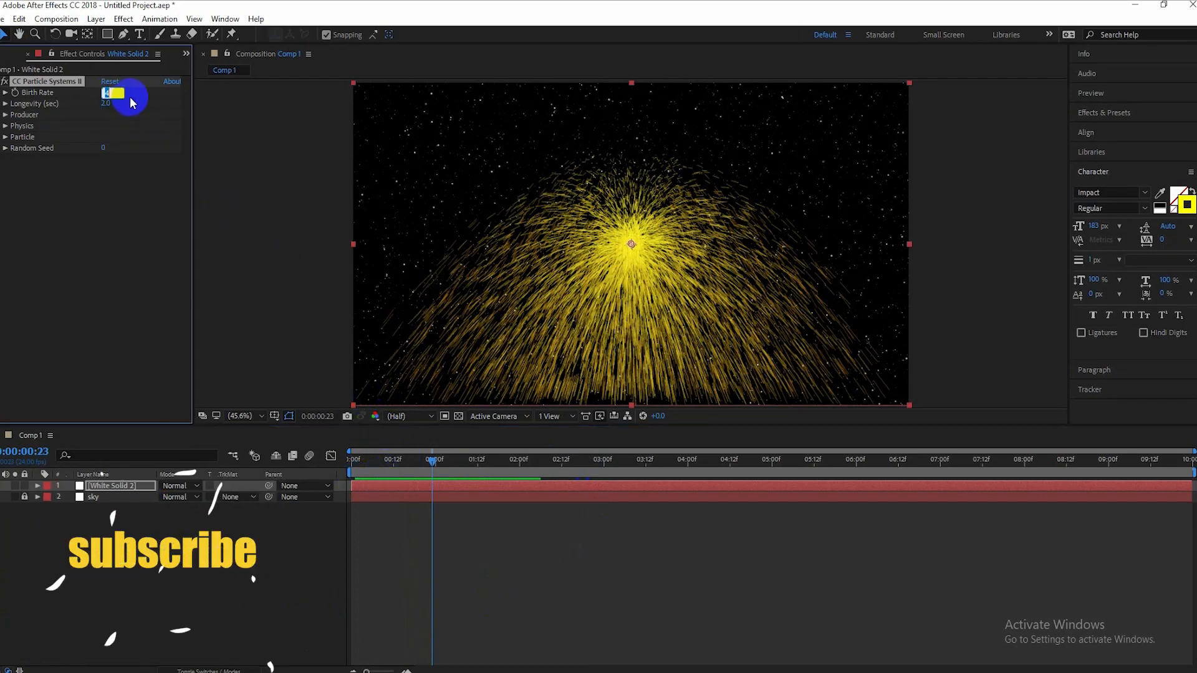
pyautogui.write('20')
pyautogui.click(82, 191)
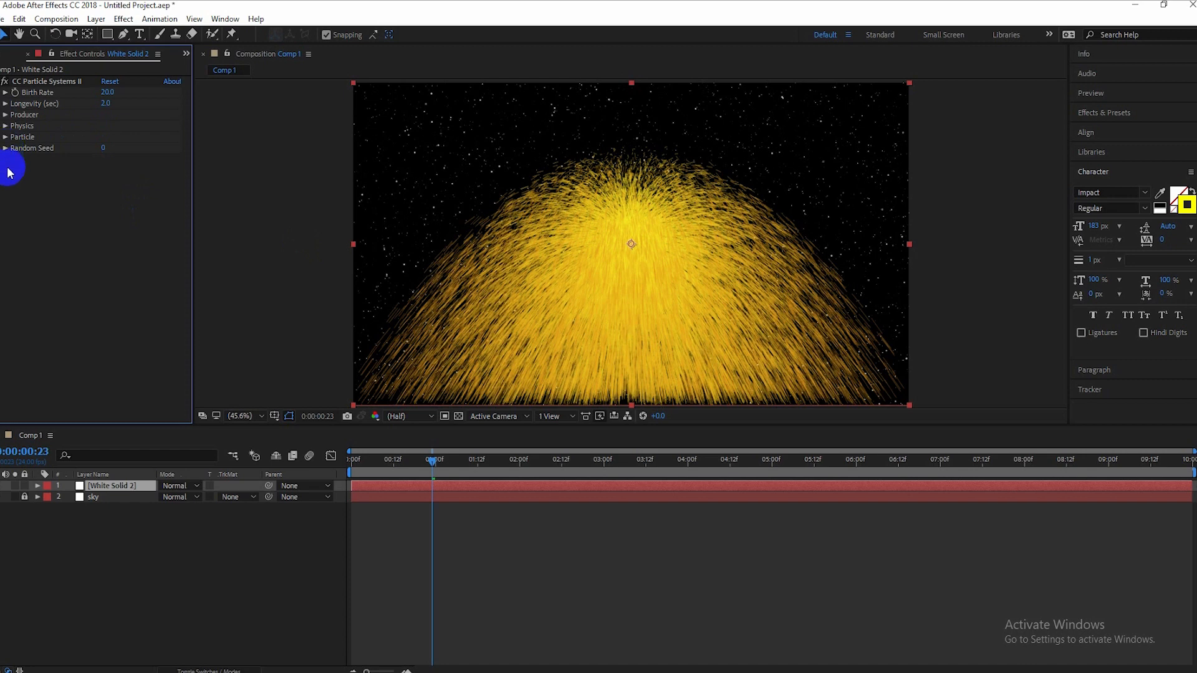
# Set the gravity in the particle system's physics settings to 0.05 and preview the explosion from the start.
pyautogui.click(5, 126)
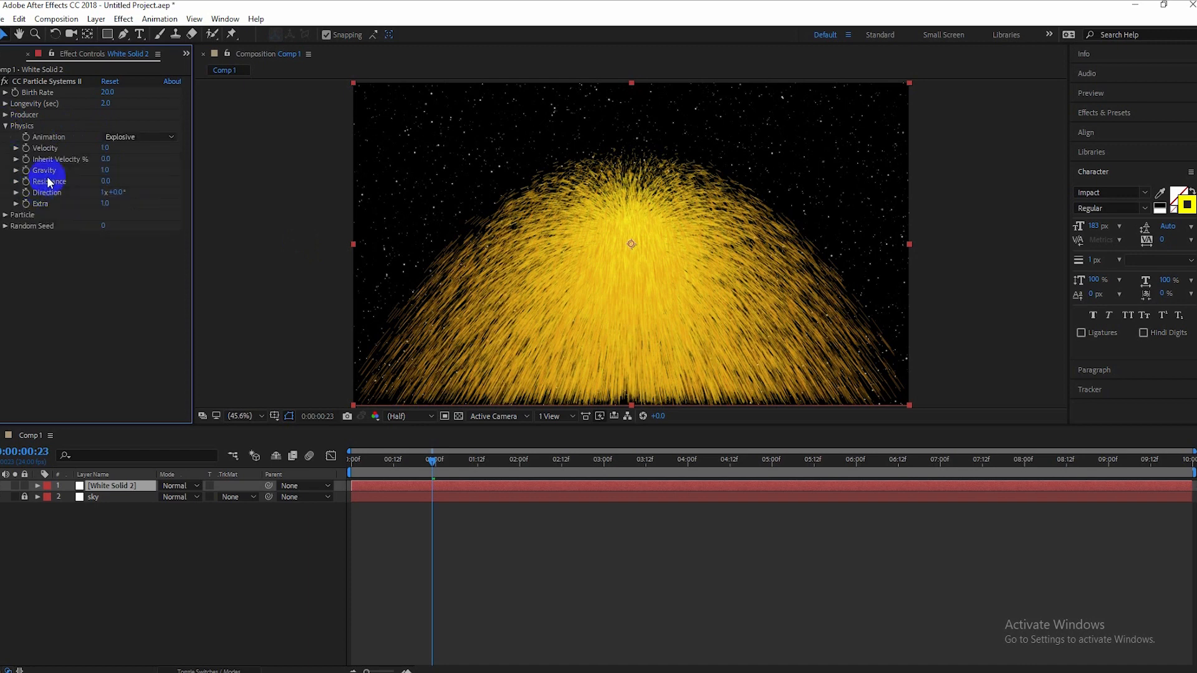
pyautogui.click(105, 171)
pyautogui.write('0.05')
pyautogui.click(150, 193)
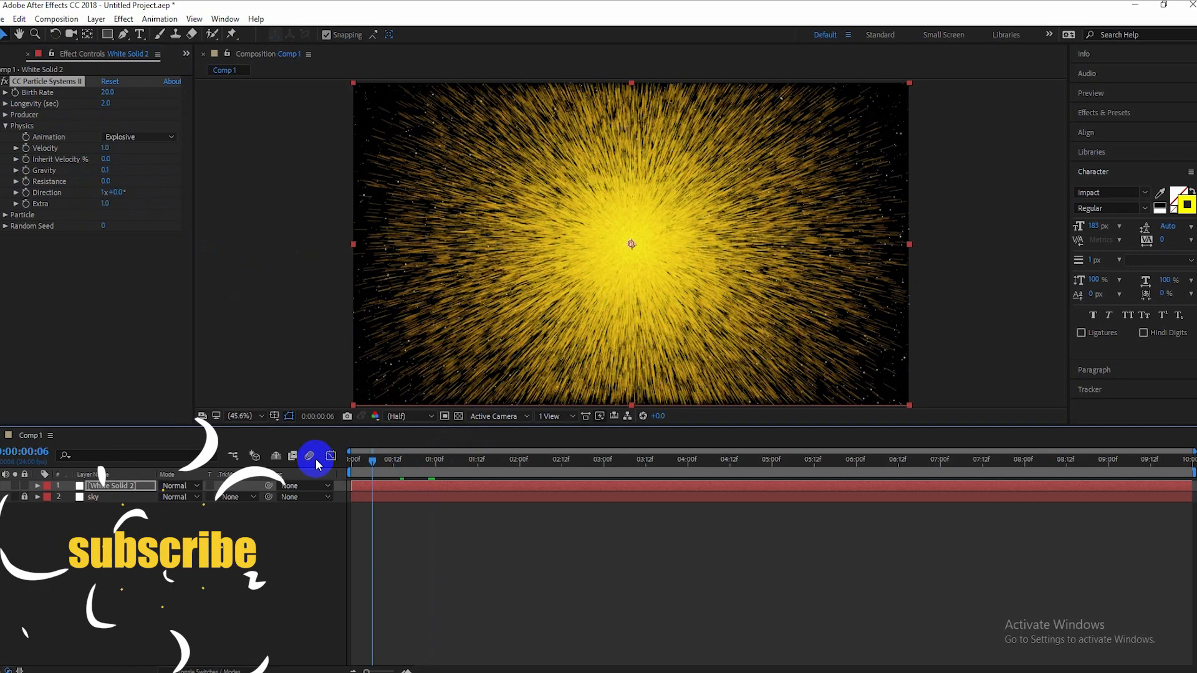
pyautogui.press('Home')
pyautogui.press('space')
pyautogui.press('space')
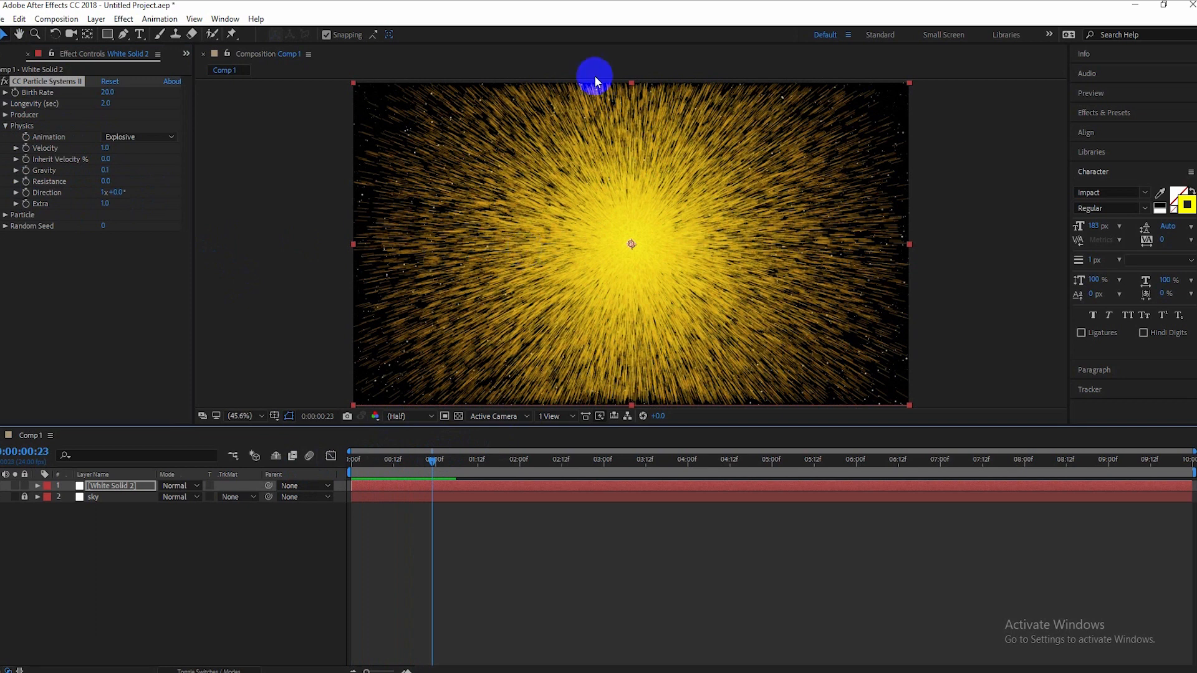
# Try a particle velocity of 0.015, raise it to 0.15, and preview the explosion from the start.
pyautogui.click(107, 149)
pyautogui.write('0.')
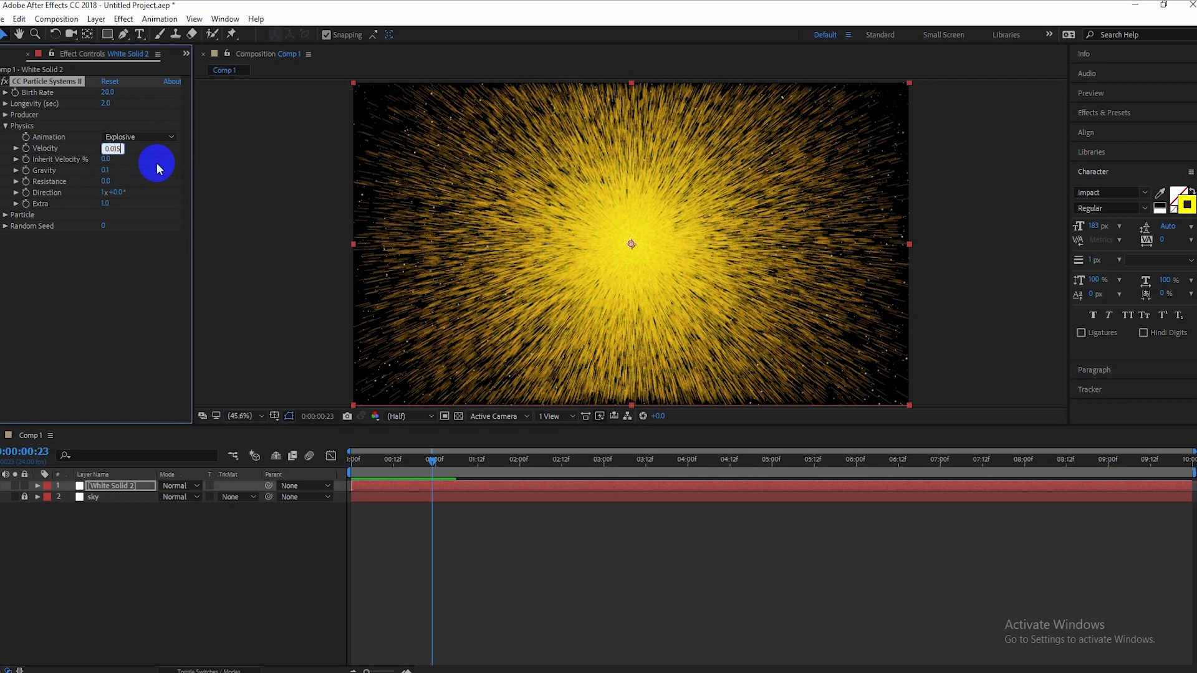
pyautogui.press('Return')
pyautogui.click(106, 148)
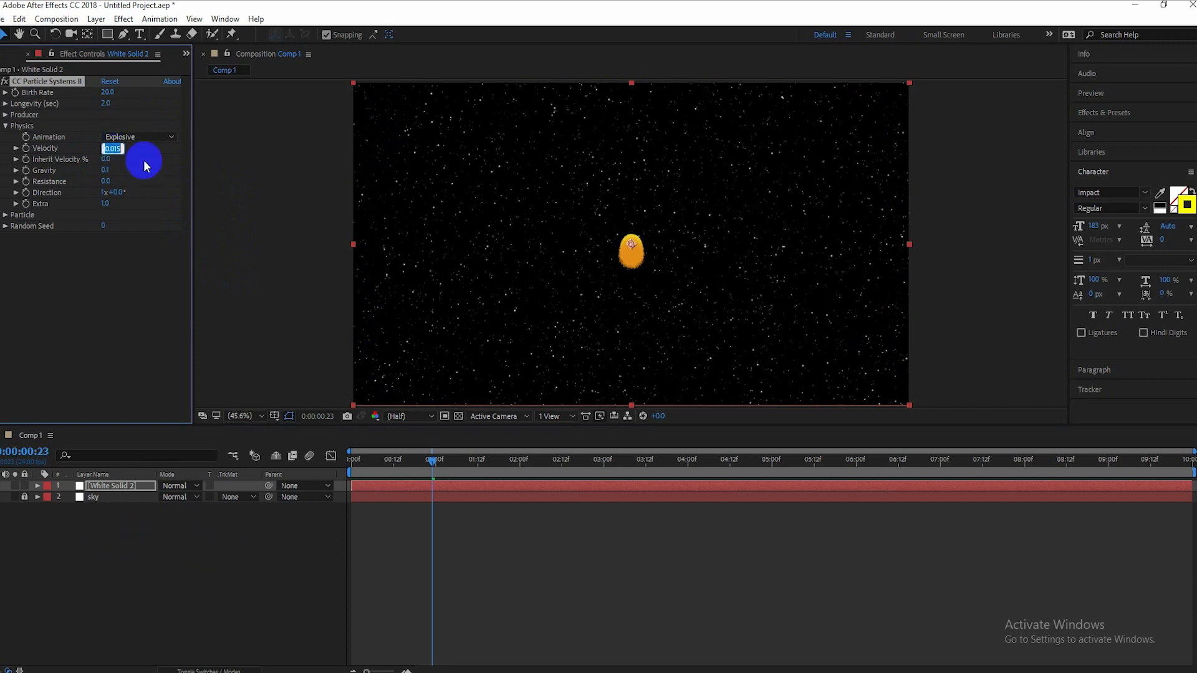
pyautogui.write('0.15')
pyautogui.press('Return')
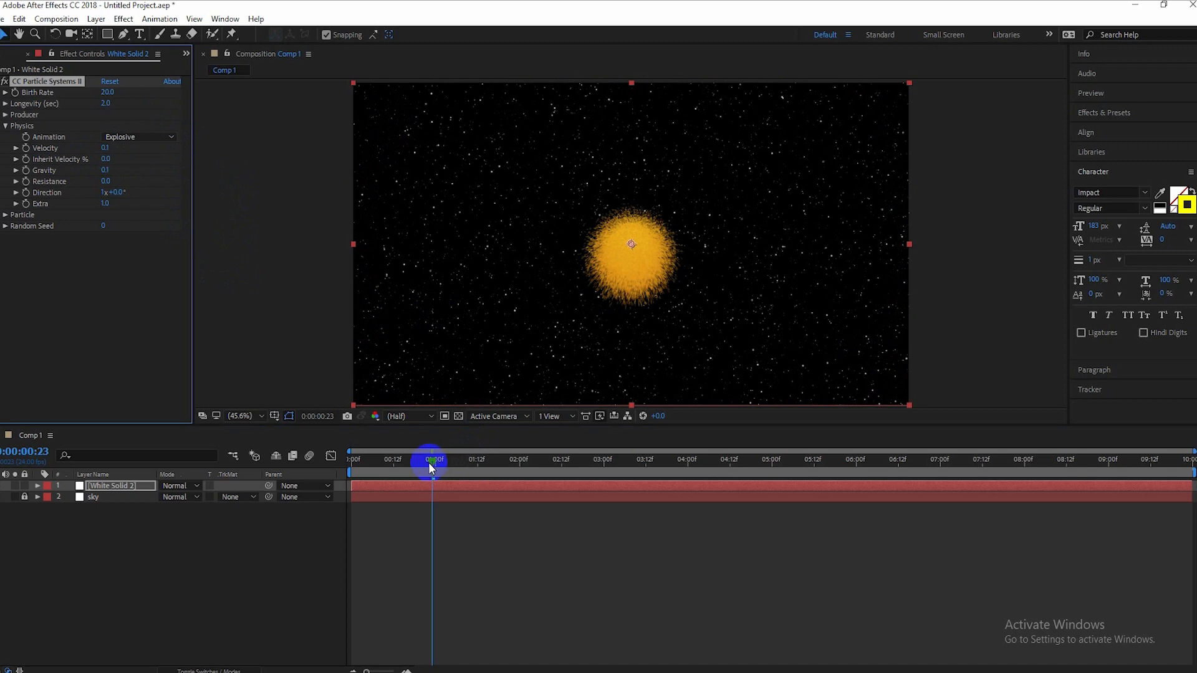
pyautogui.moveTo(430, 467); pyautogui.dragTo(318, 462)
pyautogui.press('space')
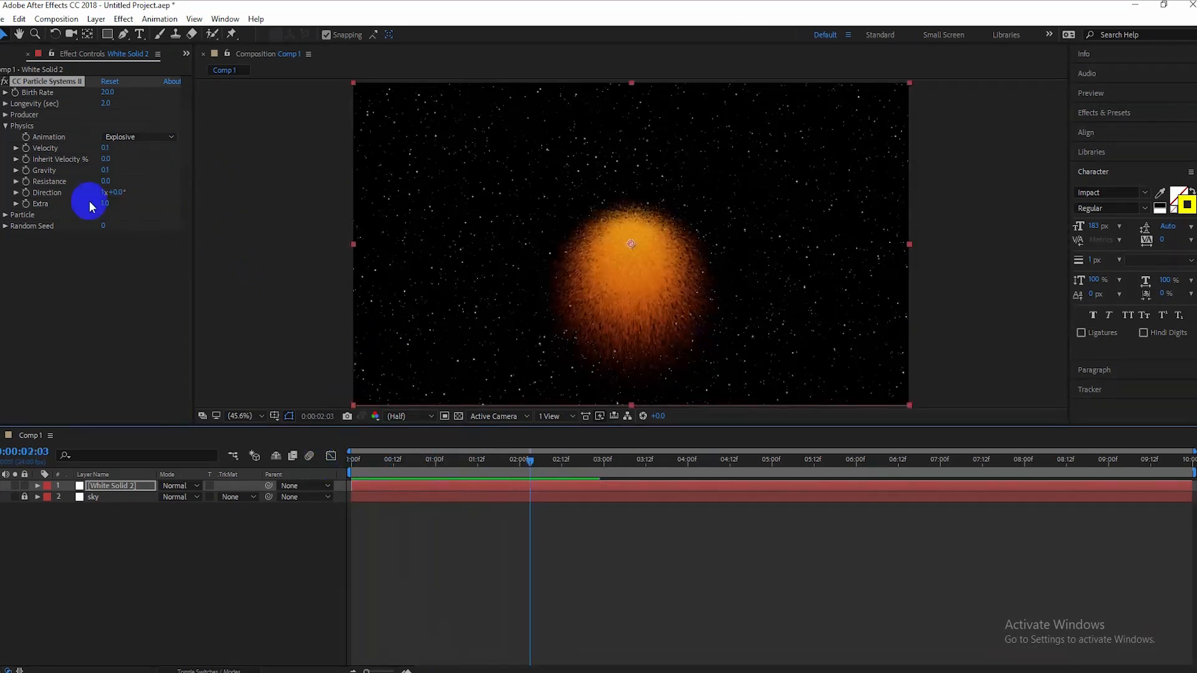
# Set the gravity of the particle system to 0 and preview the explosion from the first frame.
pyautogui.moveTo(107, 173); pyautogui.dragTo(96, 168)
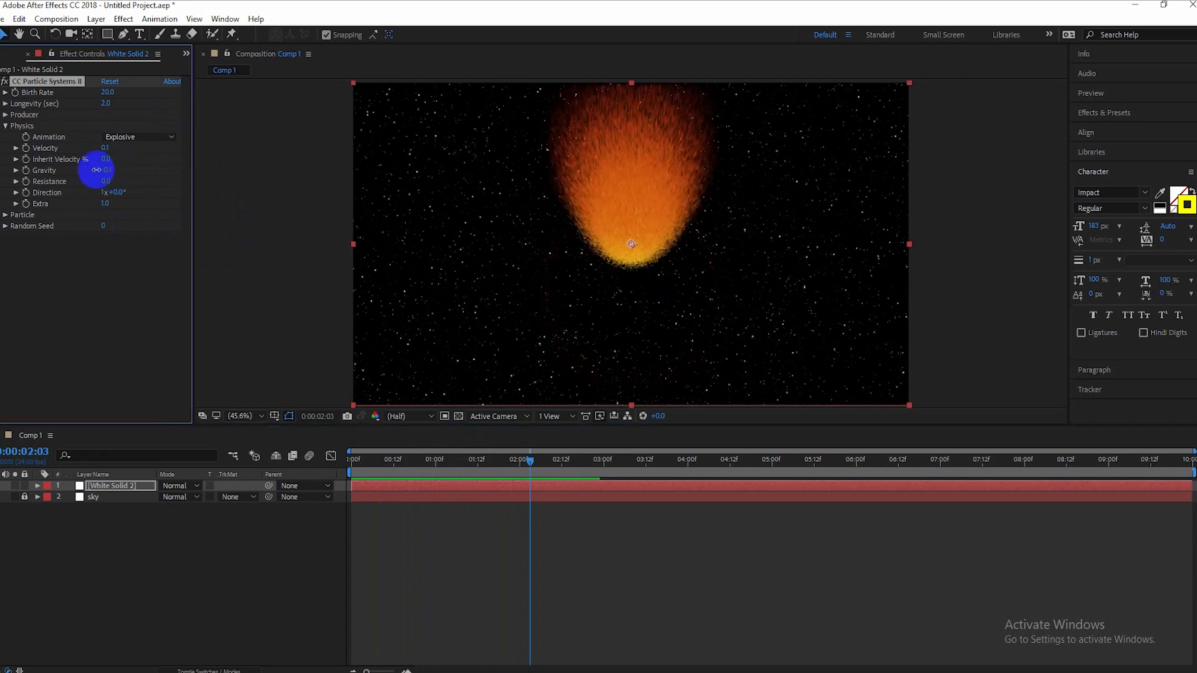
pyautogui.click(108, 171)
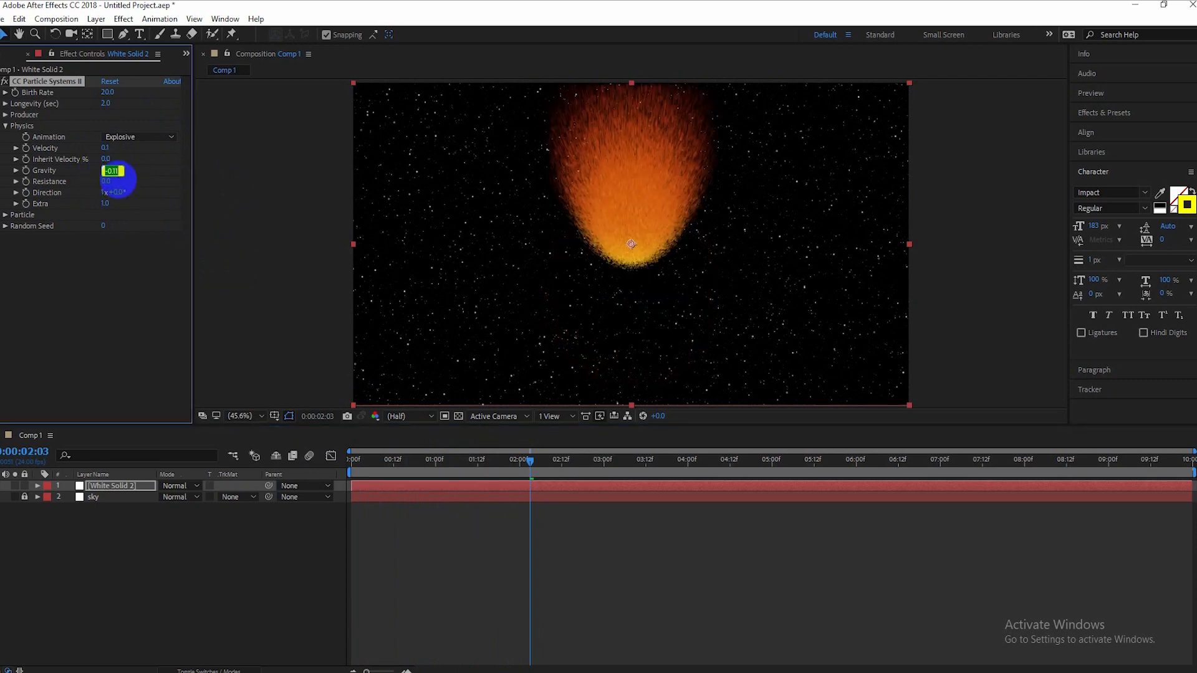
pyautogui.write('0')
pyautogui.press('Return')
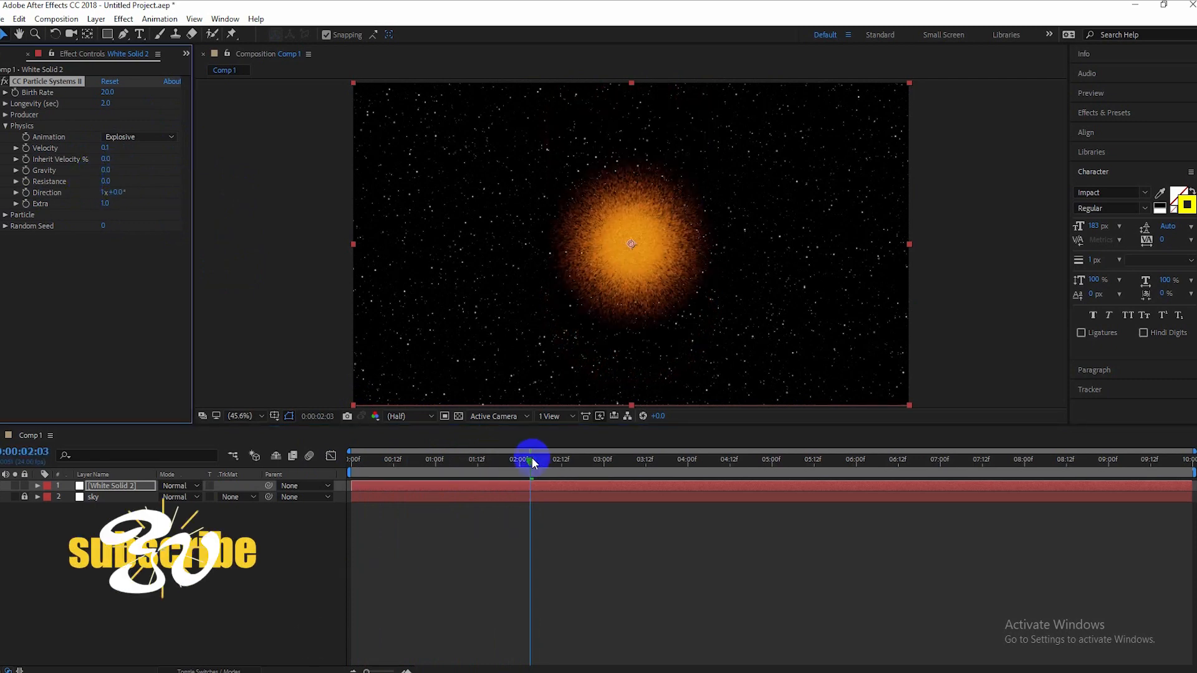
pyautogui.moveTo(532, 462); pyautogui.dragTo(222, 471)
pyautogui.press('space')
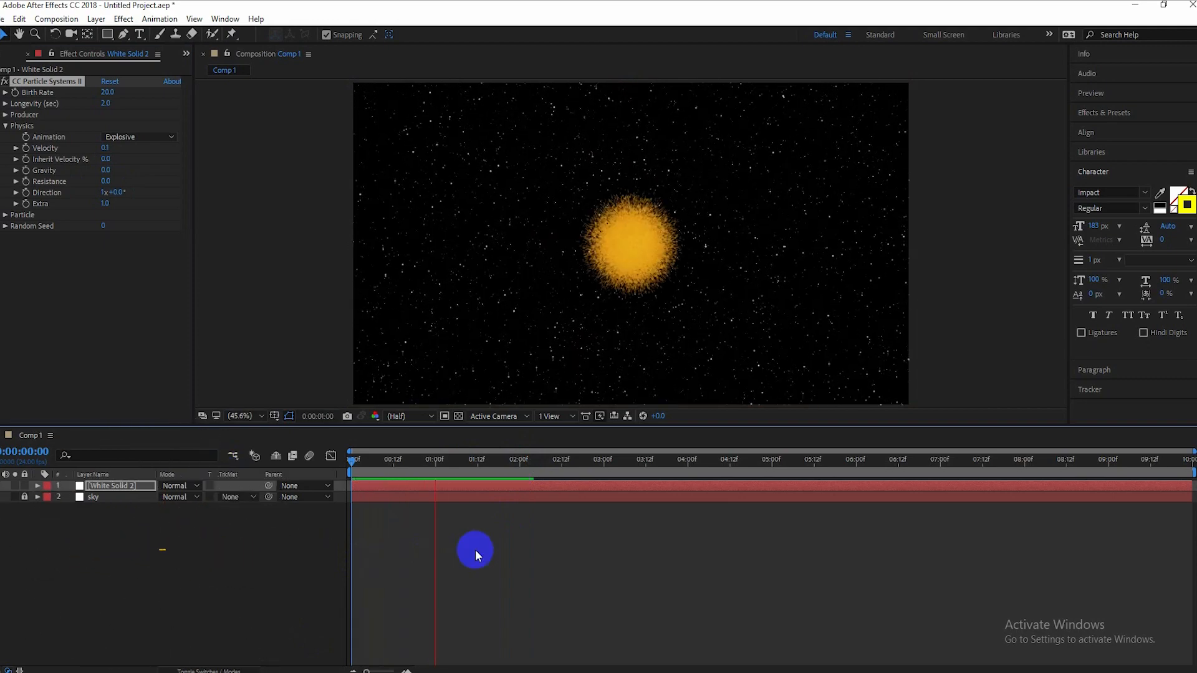
pyautogui.press('space')
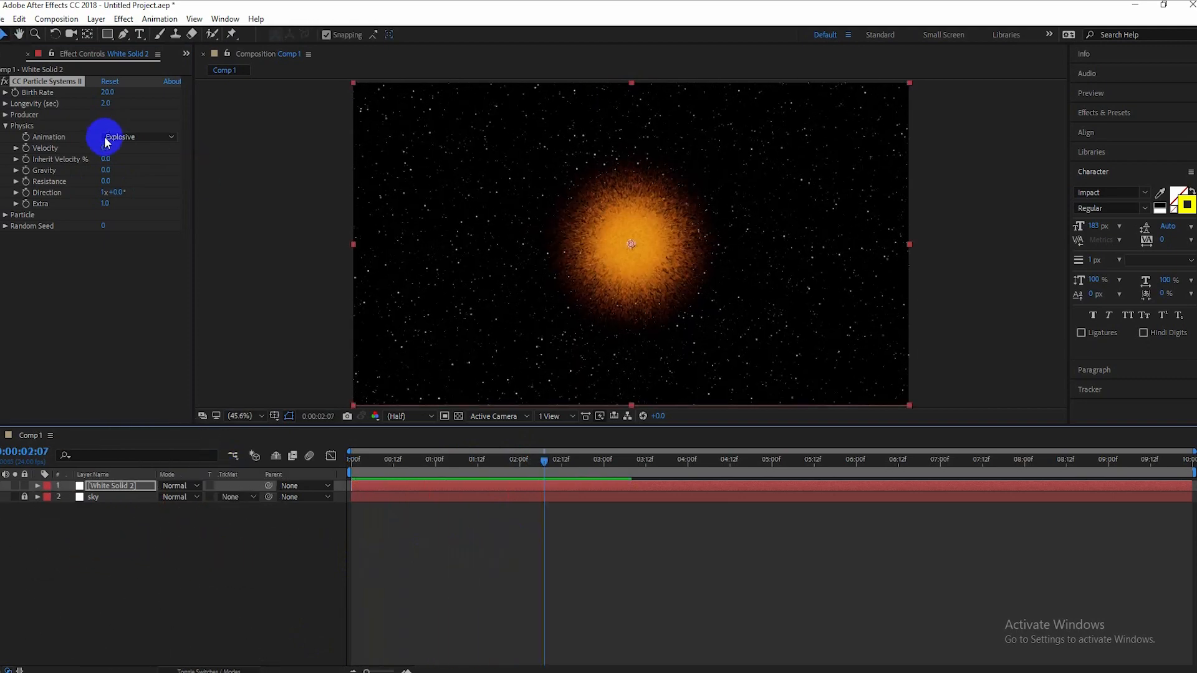
# Increase the particle velocity to 0.3 and preview the explosion from the start.
pyautogui.moveTo(110, 147); pyautogui.dragTo(120, 146)
pyautogui.click(543, 477)
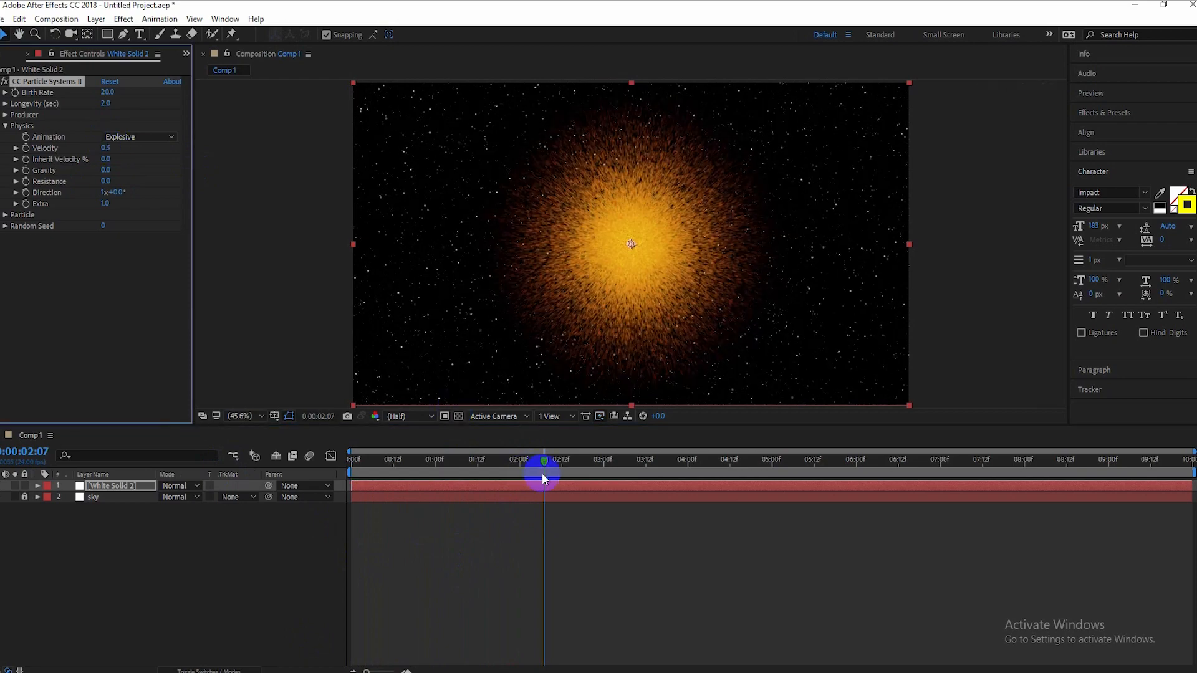
pyautogui.moveTo(427, 464); pyautogui.dragTo(286, 465)
pyautogui.press('space')
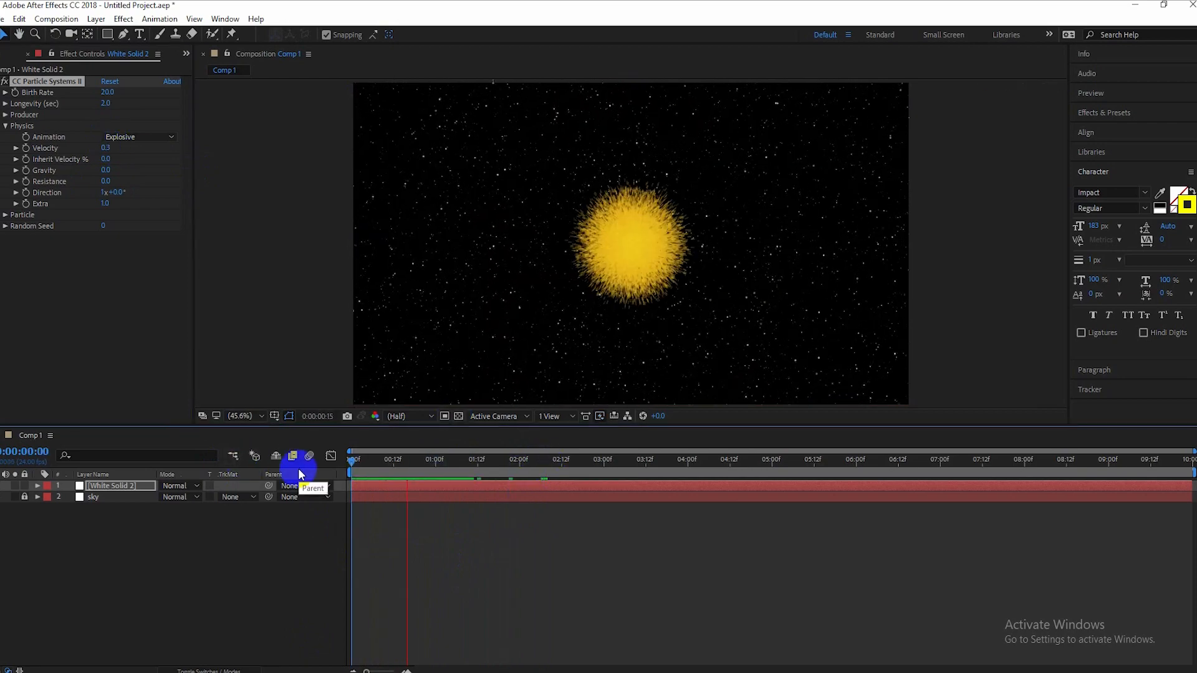
pyautogui.press('space')
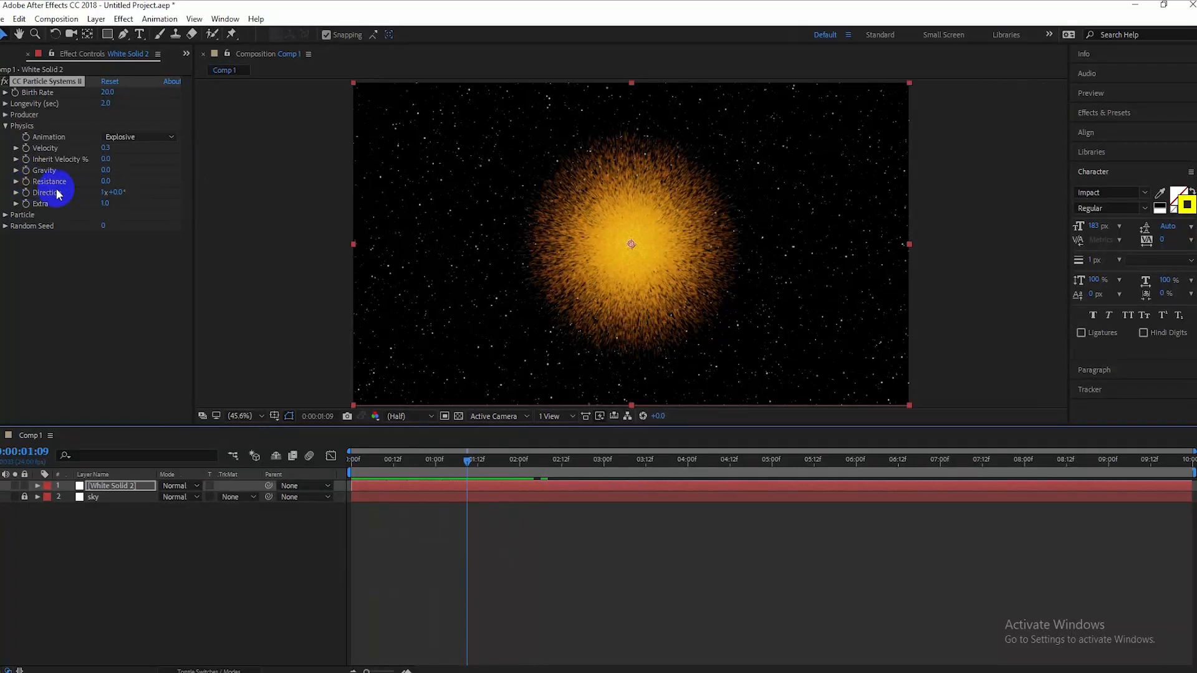
# Set the particle resistance to 0.1 and play the animation from the beginning.
pyautogui.click(106, 181)
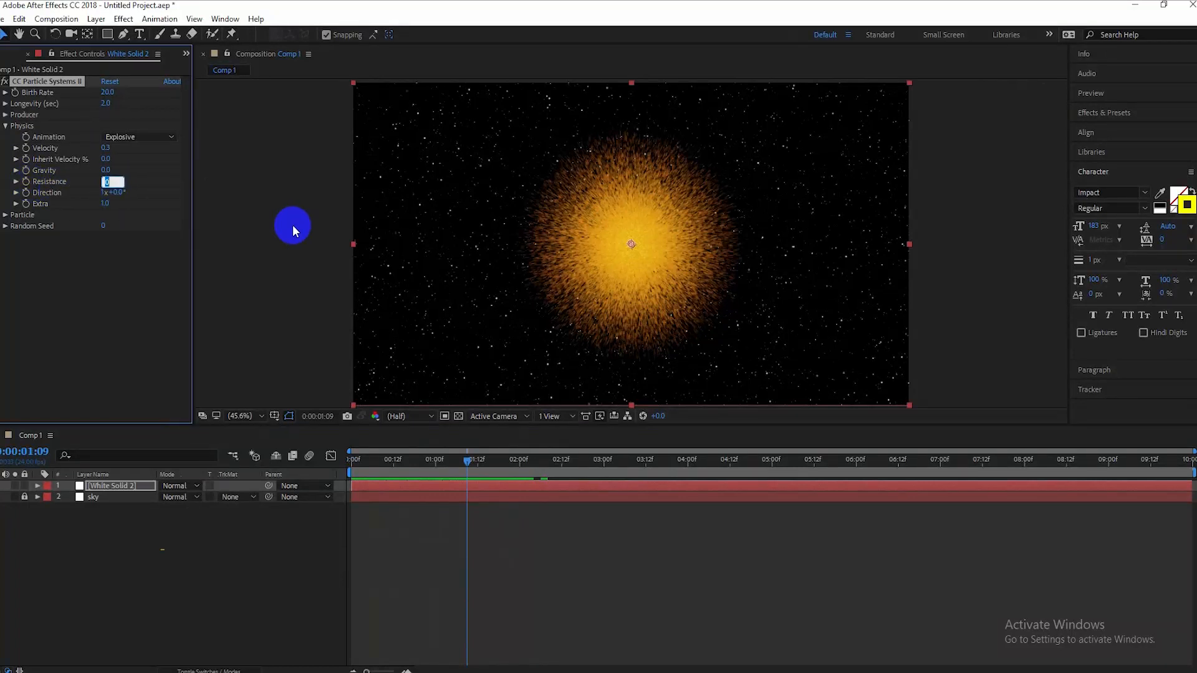
pyautogui.write('0.1')
pyautogui.press('Return')
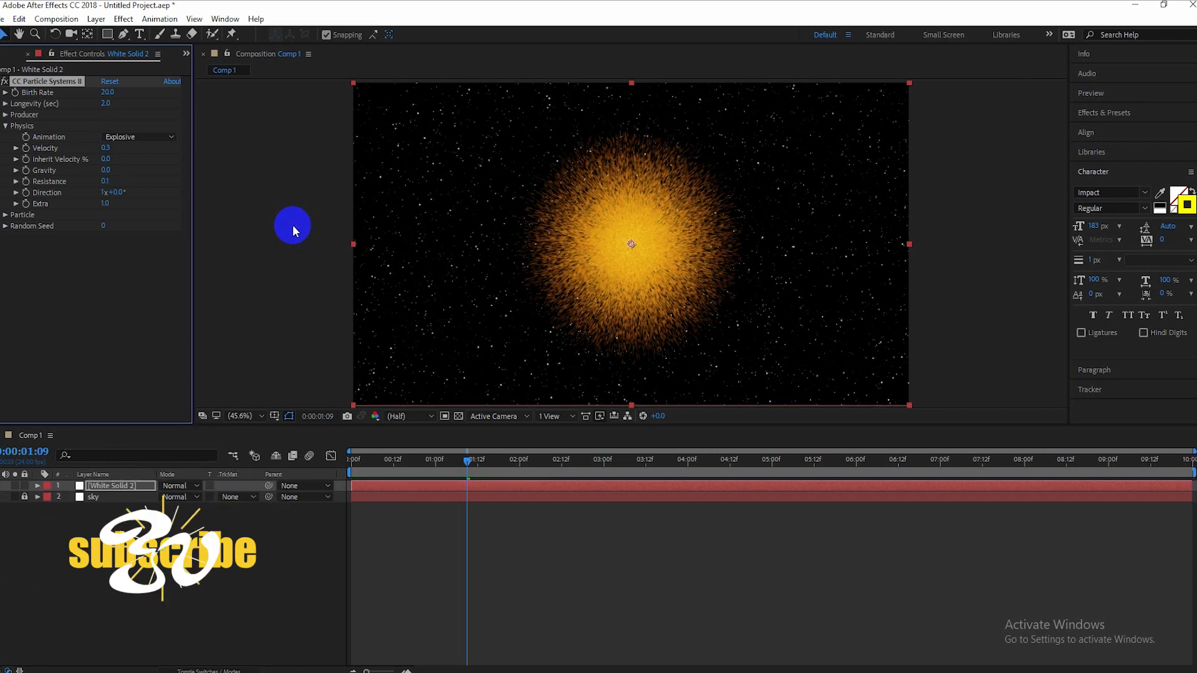
pyautogui.moveTo(468, 462); pyautogui.dragTo(305, 477)
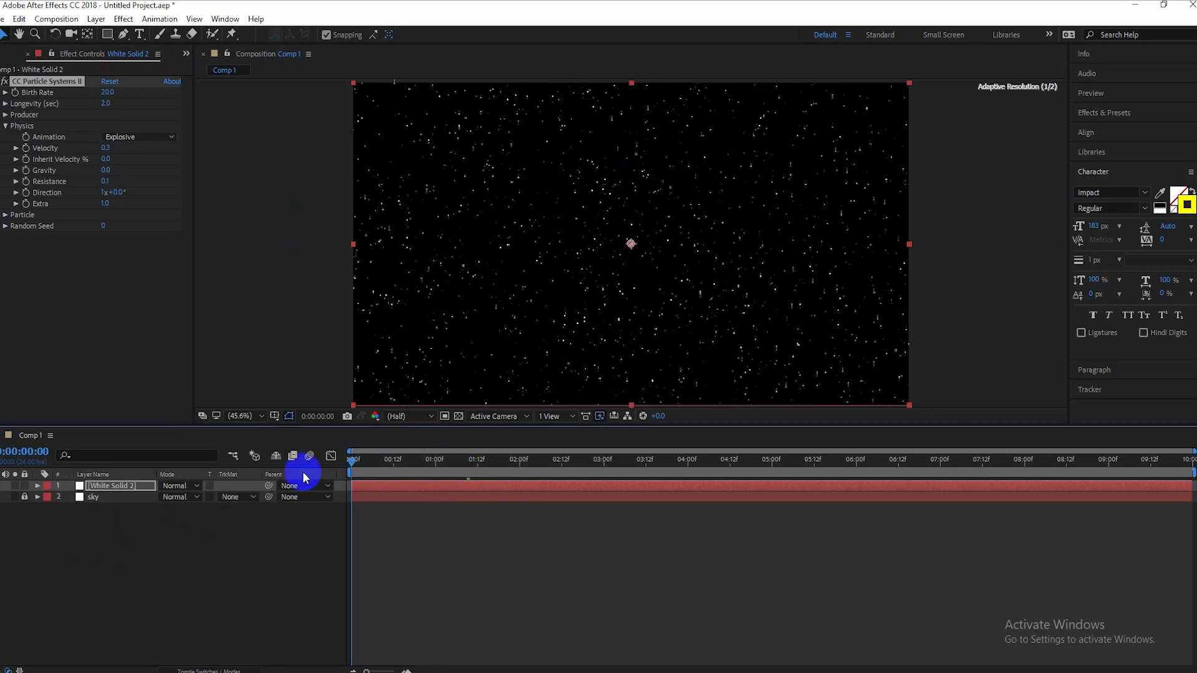
pyautogui.press('space')
pyautogui.press('space')
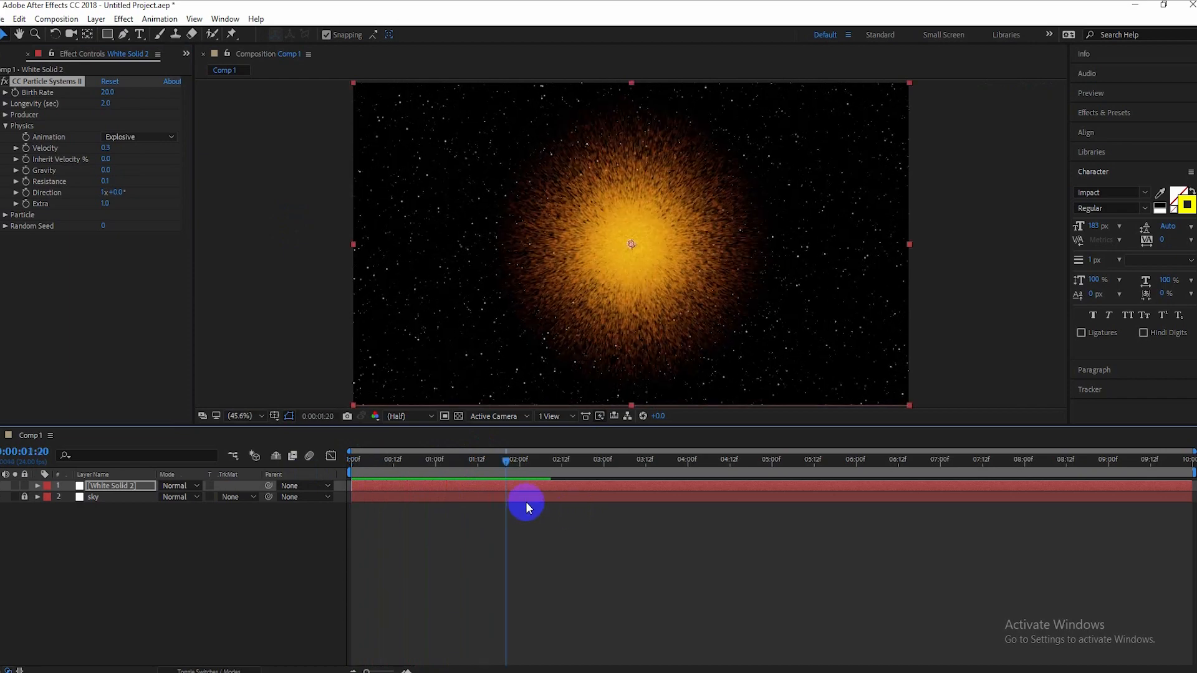
# Keyframe the particle birth rate at 20 on the first frame and at 0 on frame 2.
pyautogui.moveTo(505, 460); pyautogui.dragTo(304, 460)
pyautogui.click(15, 92)
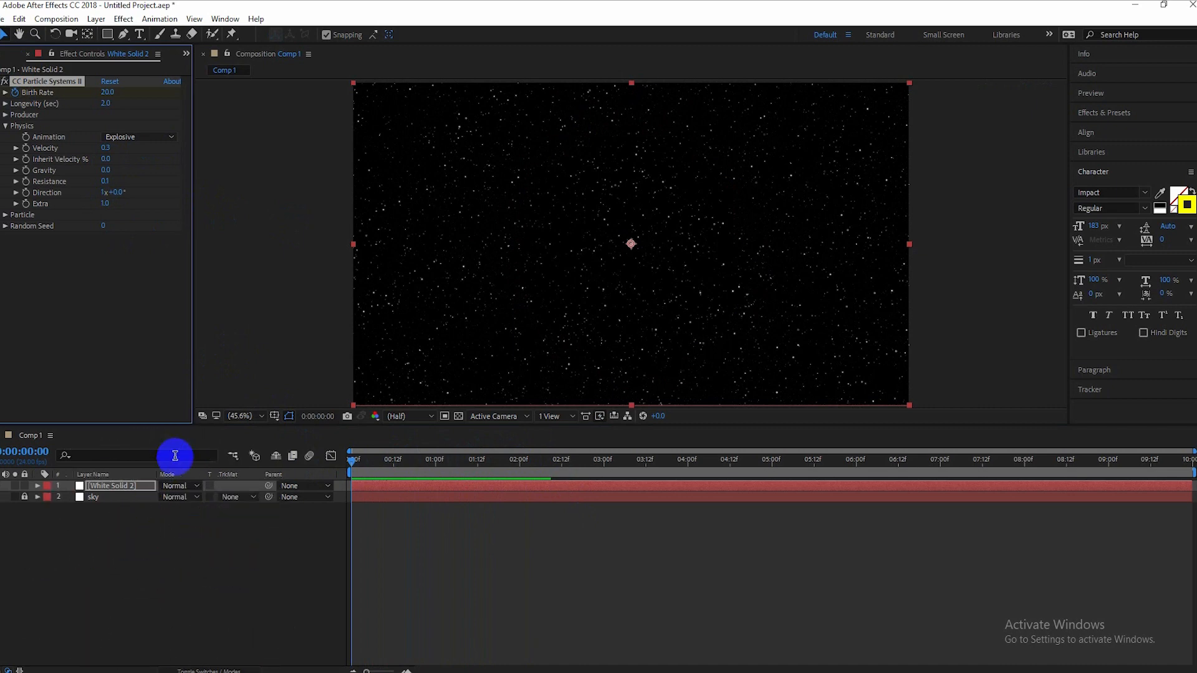
pyautogui.press('space')
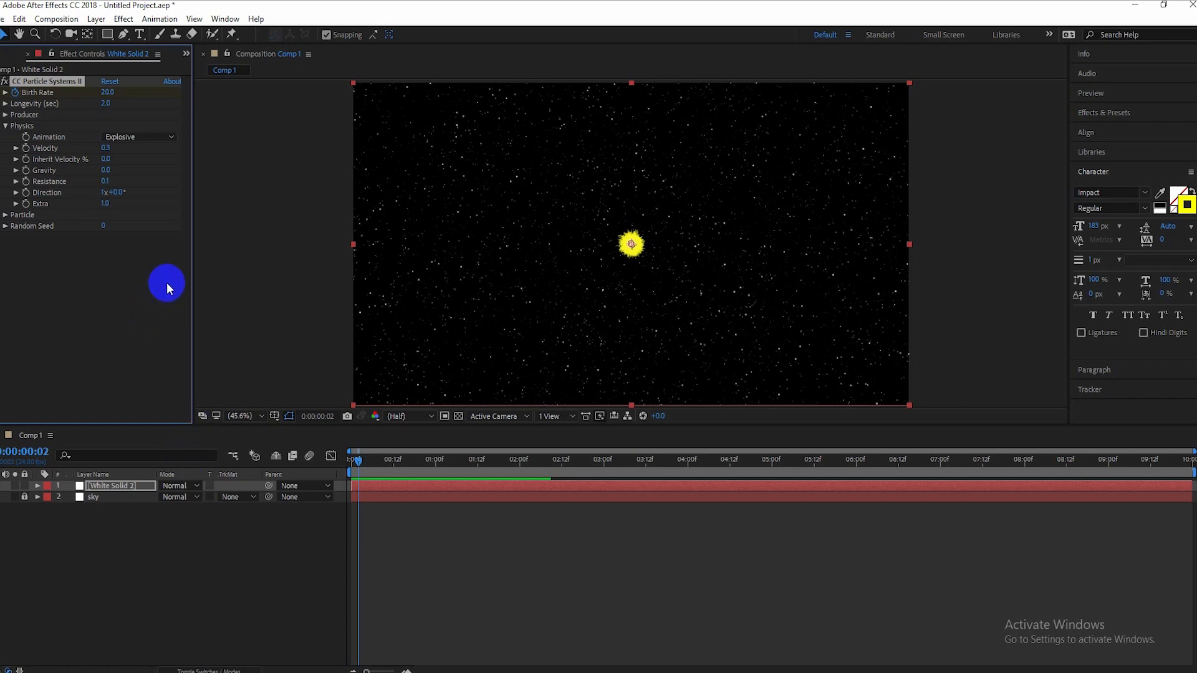
pyautogui.click(108, 93)
pyautogui.write('0')
pyautogui.press('Return')
# Preview the keyframed particle burst from the start of the composition.
pyautogui.click(356, 459)
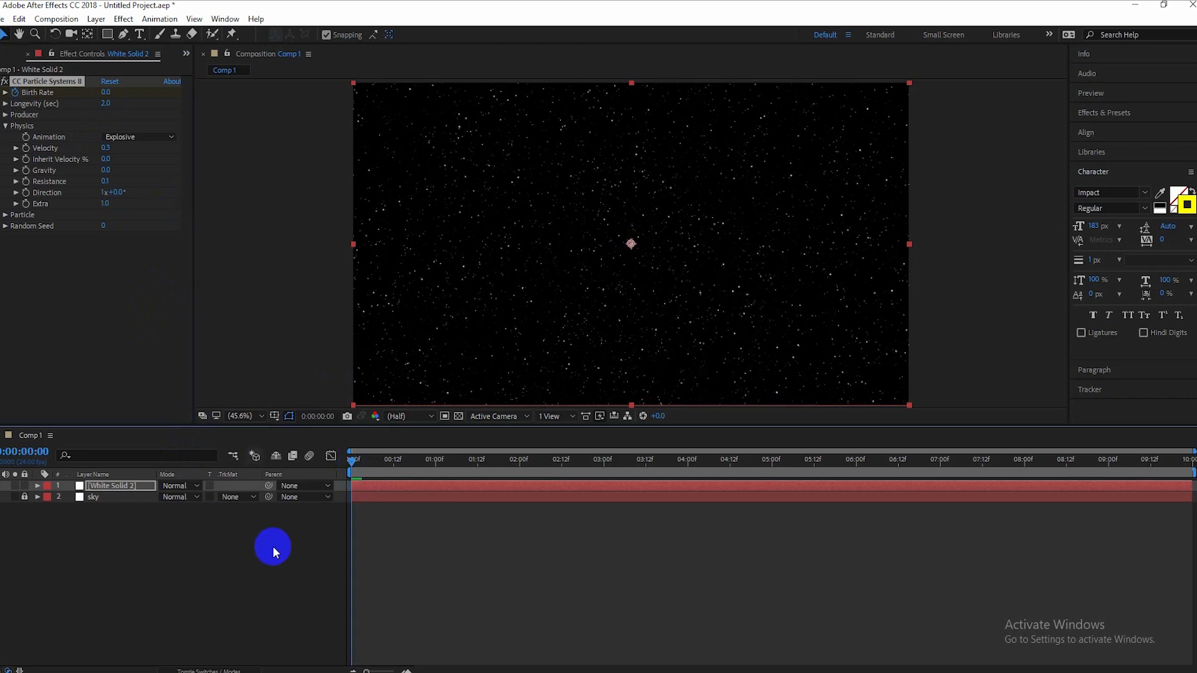
pyautogui.press('space')
pyautogui.click(440, 463)
pyautogui.moveTo(439, 465); pyautogui.dragTo(284, 459)
pyautogui.press('space')
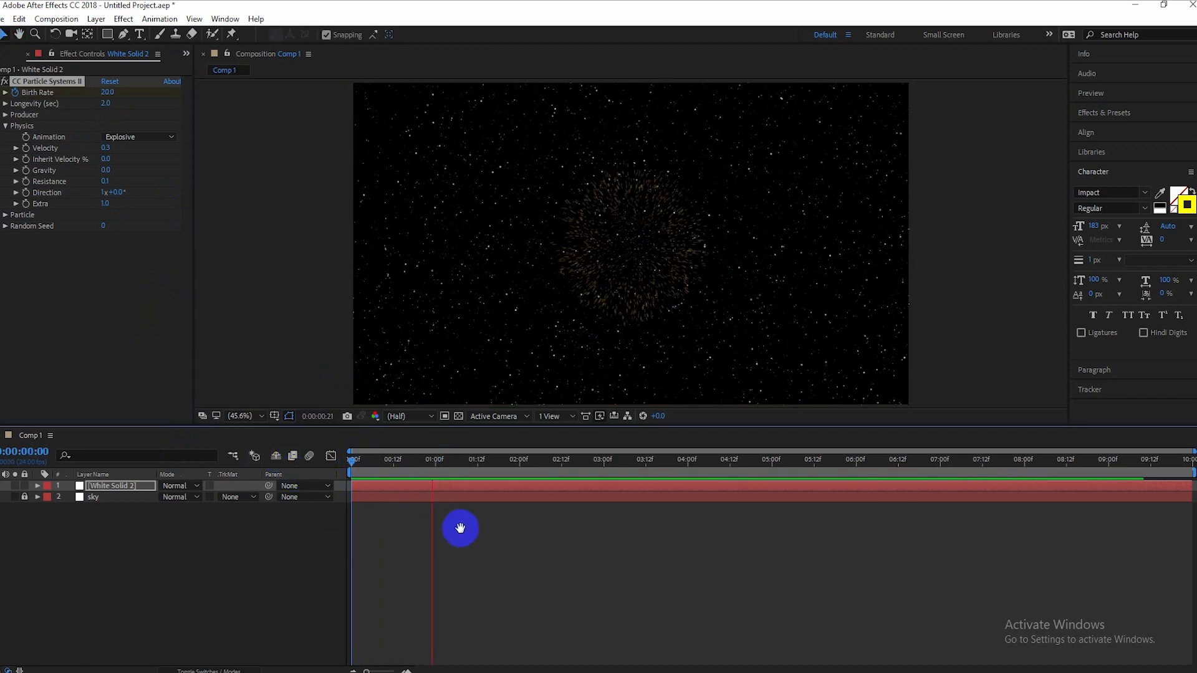
pyautogui.click(460, 529)
# With the playhead at frame 10, increase the particle velocity to 0.9 and preview the burst.
pyautogui.moveTo(432, 459); pyautogui.dragTo(386, 462)
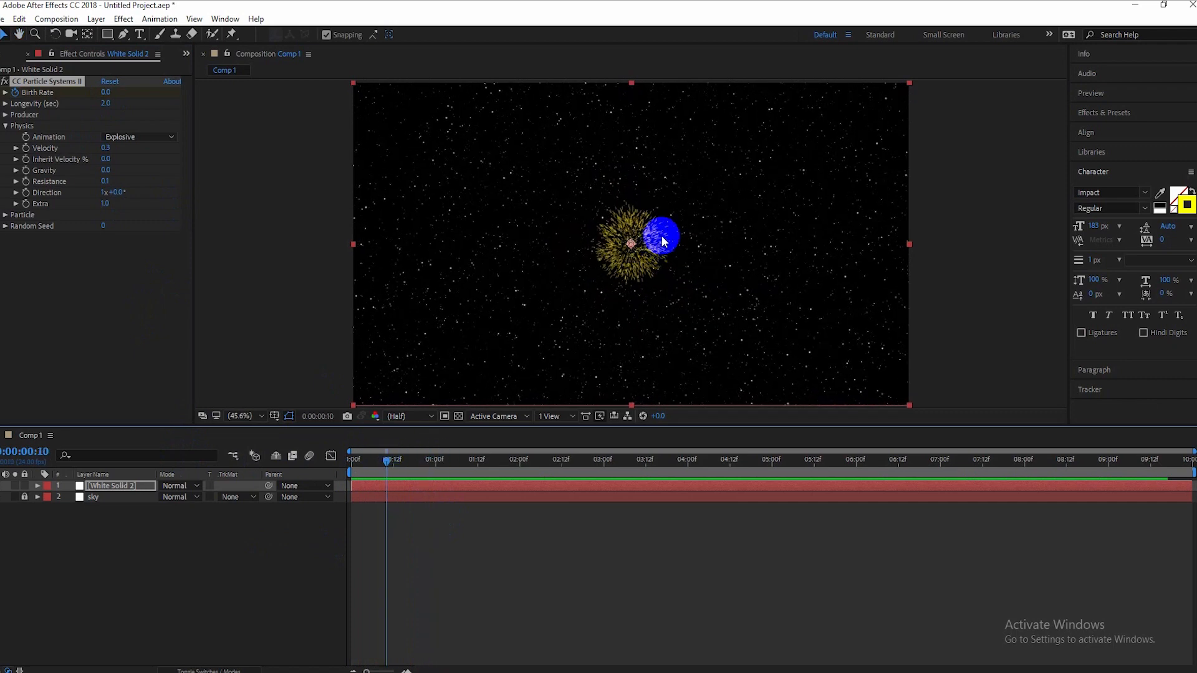
pyautogui.moveTo(106, 148); pyautogui.dragTo(142, 147)
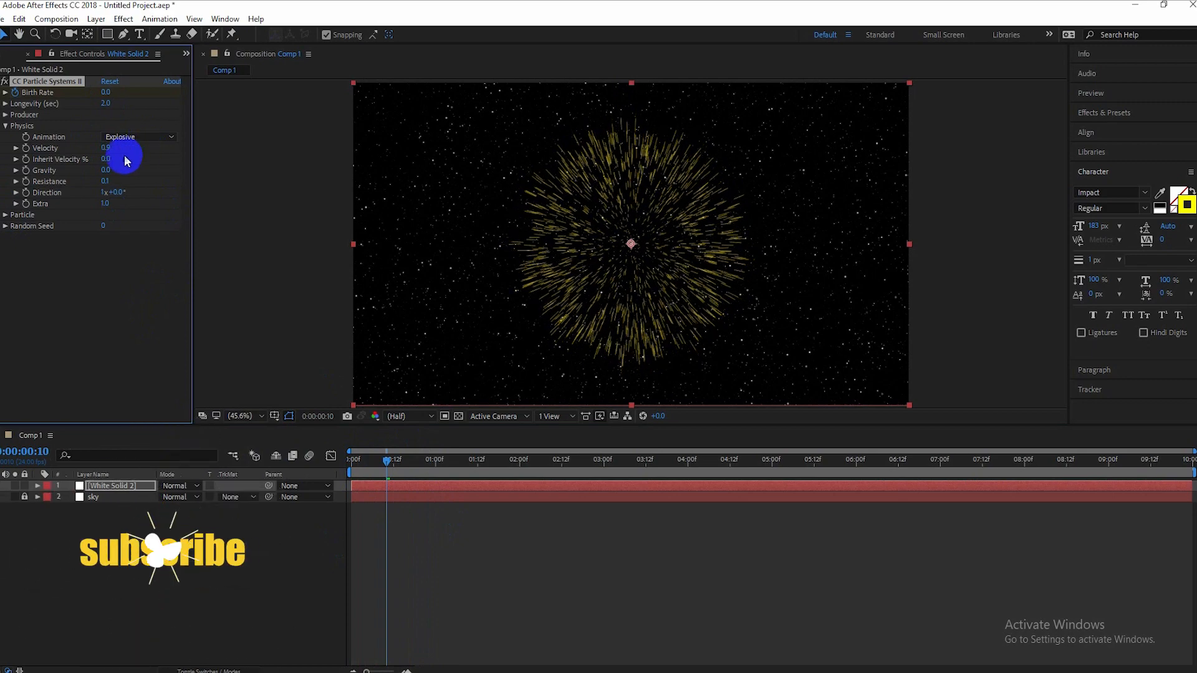
pyautogui.press('space')
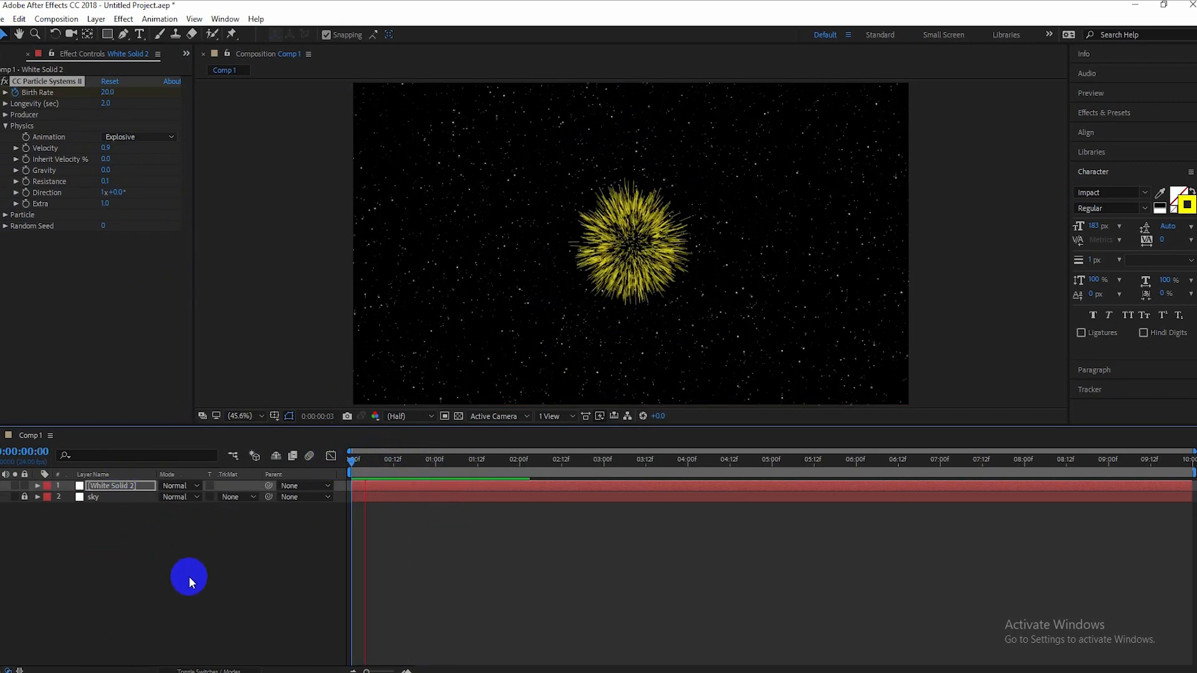
# Raise the particle resistance to 6.0 and replay the burst from the start, stopping the playhead at frame 11.
pyautogui.moveTo(440, 460); pyautogui.dragTo(407, 461)
pyautogui.moveTo(105, 186); pyautogui.dragTo(136, 176)
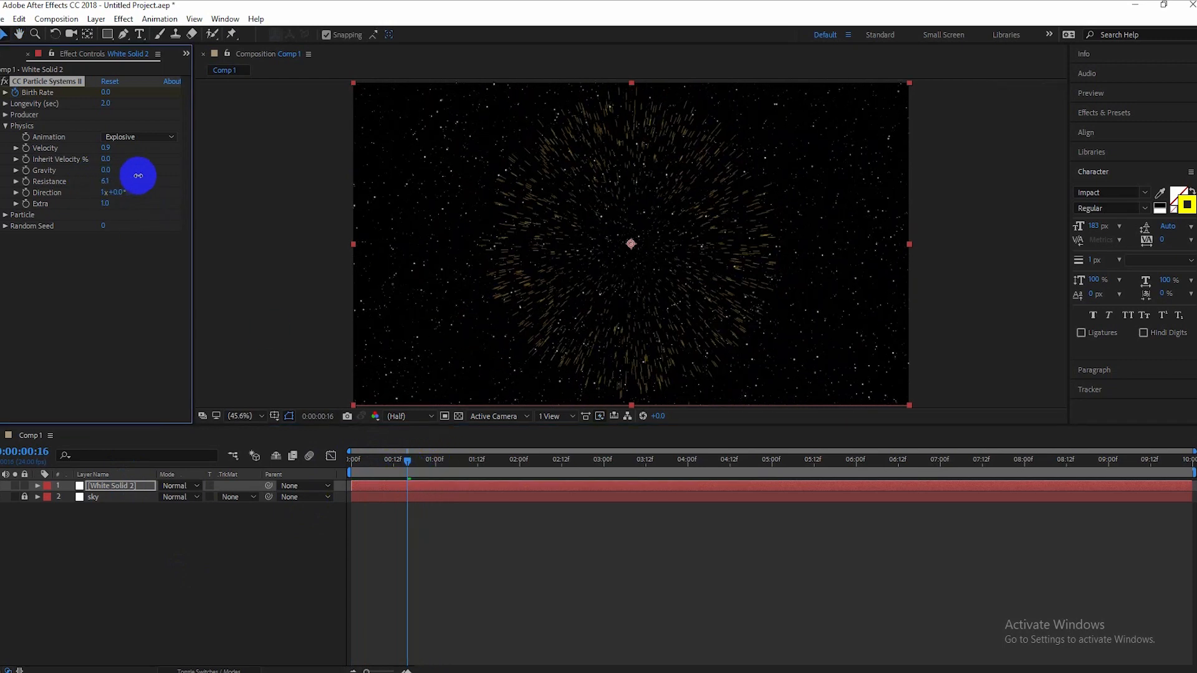
pyautogui.moveTo(407, 462); pyautogui.dragTo(369, 463)
pyautogui.press('space')
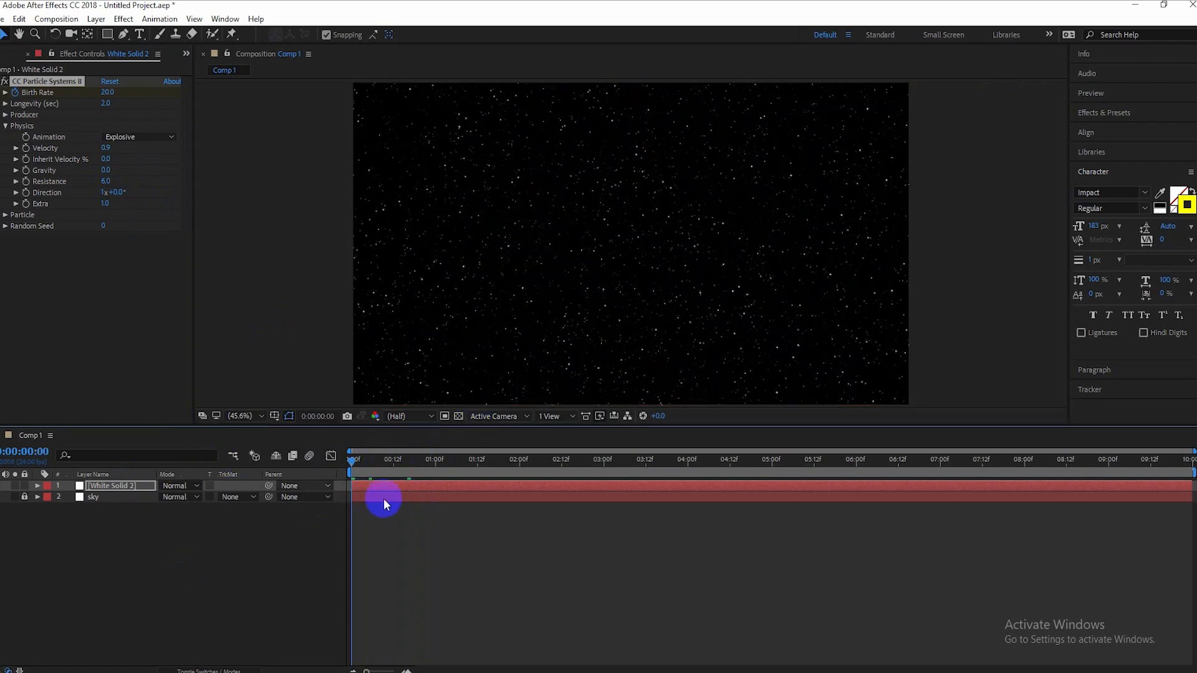
pyautogui.click(384, 501)
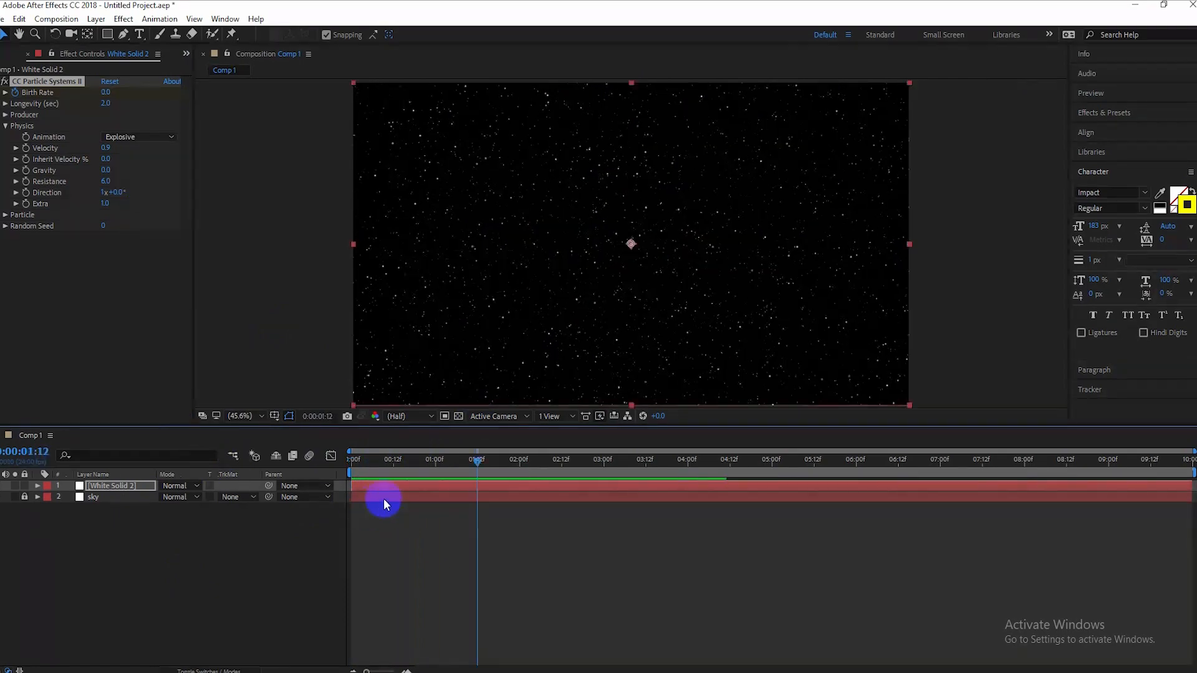
pyautogui.moveTo(477, 458); pyautogui.dragTo(256, 469)
pyautogui.press('space')
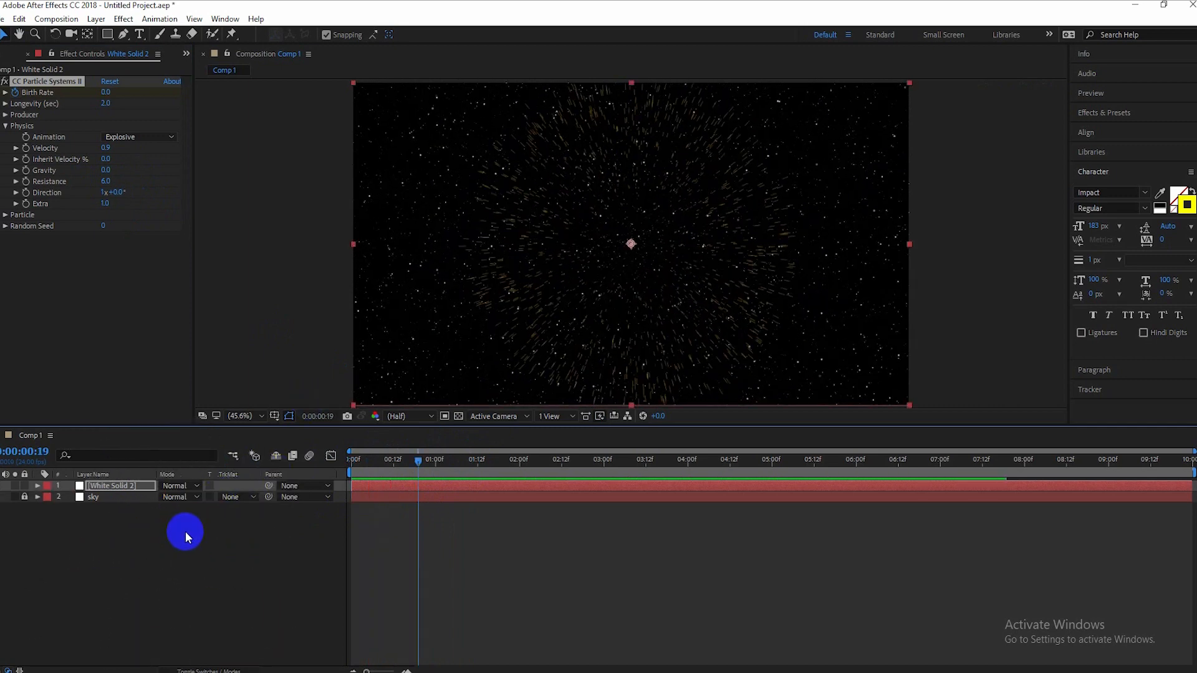
pyautogui.moveTo(421, 463); pyautogui.dragTo(393, 462)
pyautogui.click(615, 236)
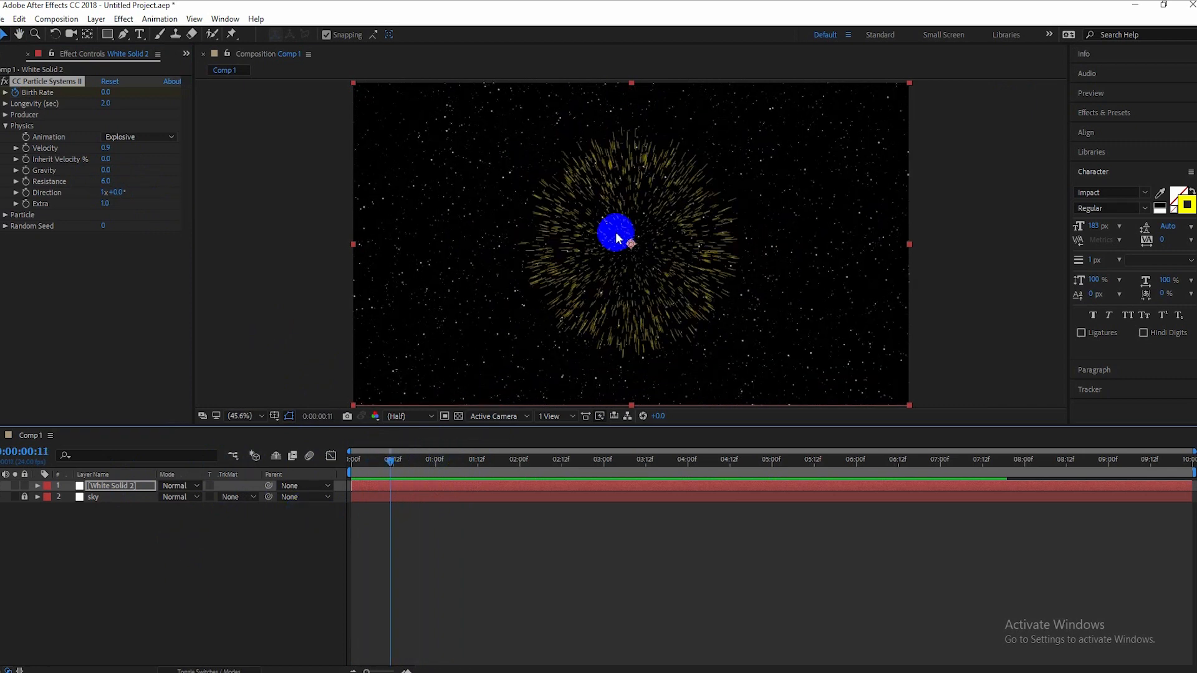
pyautogui.click(143, 489)
pyautogui.hotkey('ctrl', 'd')
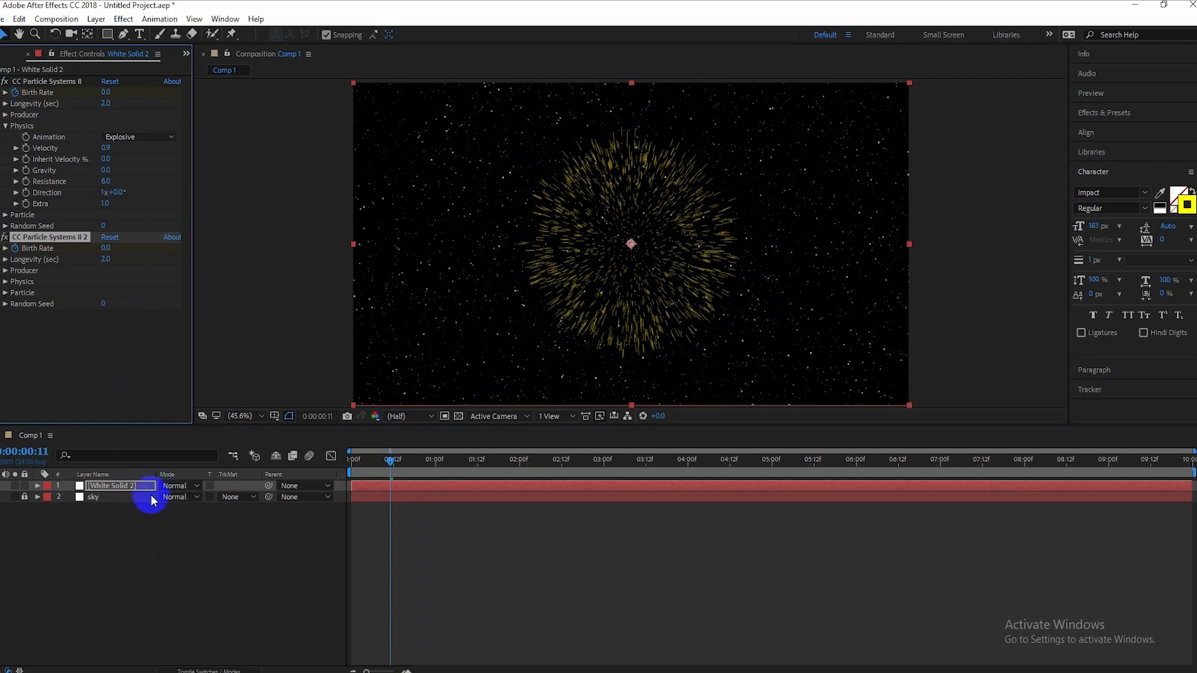
pyautogui.press('Delete')
# Duplicate the White Solid 2 layer and change the copy's particle type to Star.
pyautogui.click(125, 488)
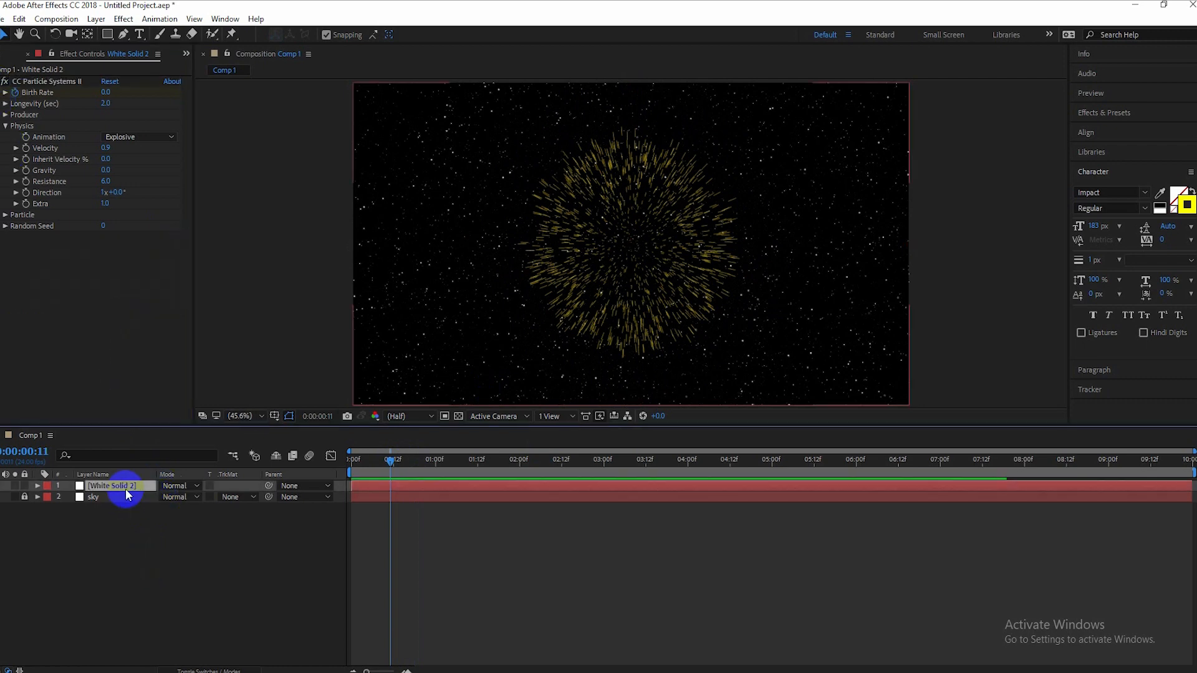
pyautogui.hotkey('ctrl', 'd')
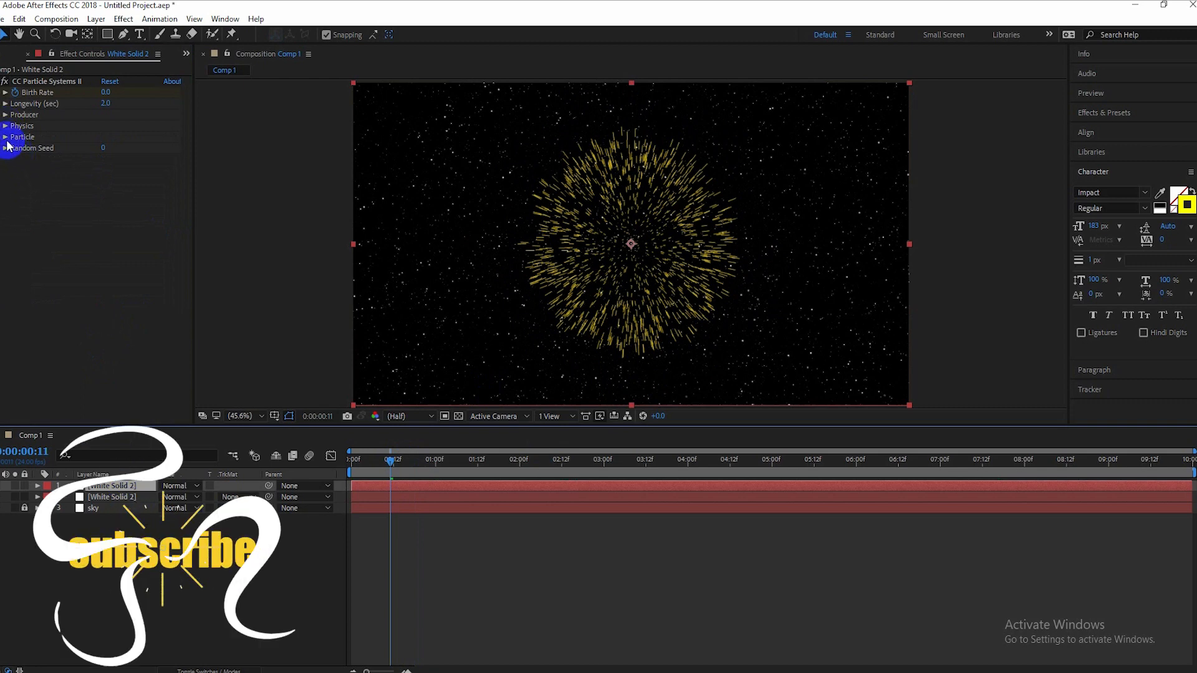
pyautogui.click(8, 138)
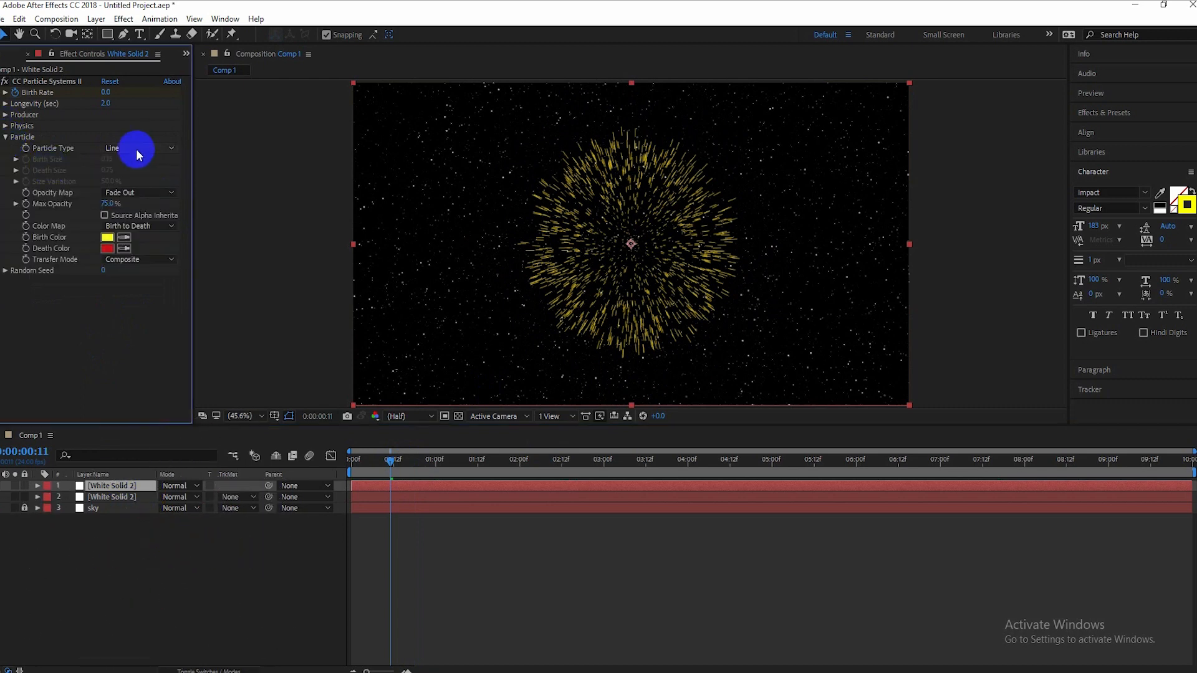
pyautogui.click(138, 149)
pyautogui.click(129, 177)
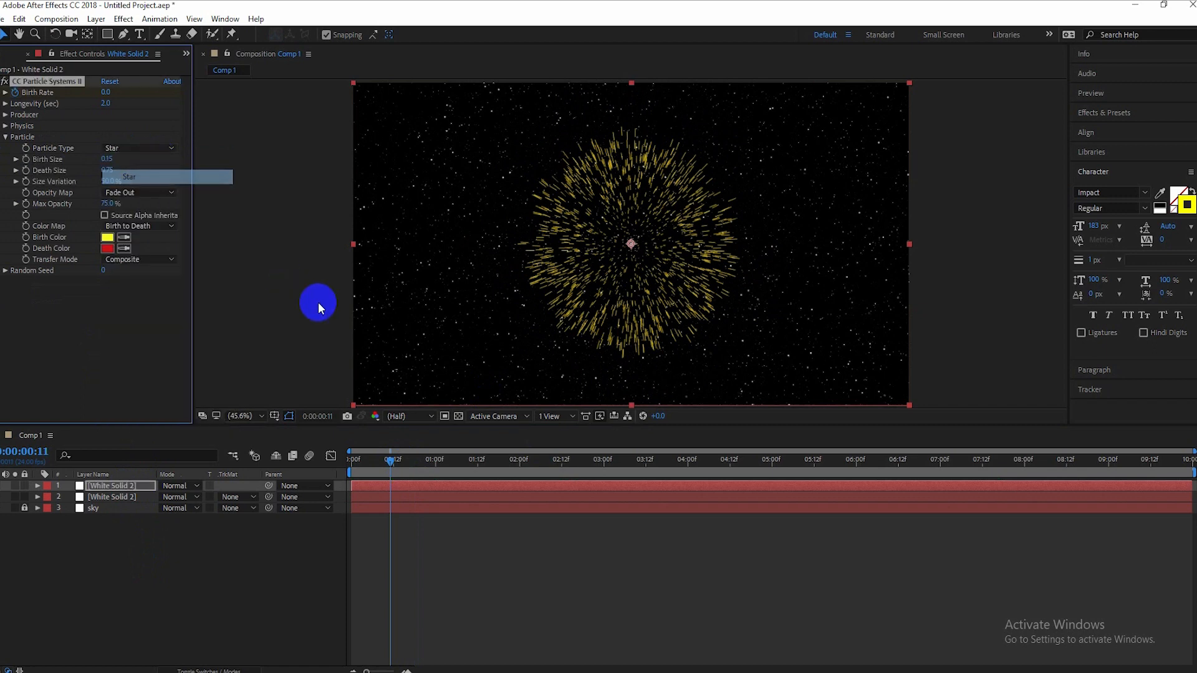
# At frame 8, reduce the birth size of the star particles to 0.03.
pyautogui.moveTo(387, 461)
pyautogui.mouseDown()
pyautogui.moveTo(358, 458)
pyautogui.moveTo(383, 455)
pyautogui.moveTo(372, 456)
pyautogui.mouseUp()
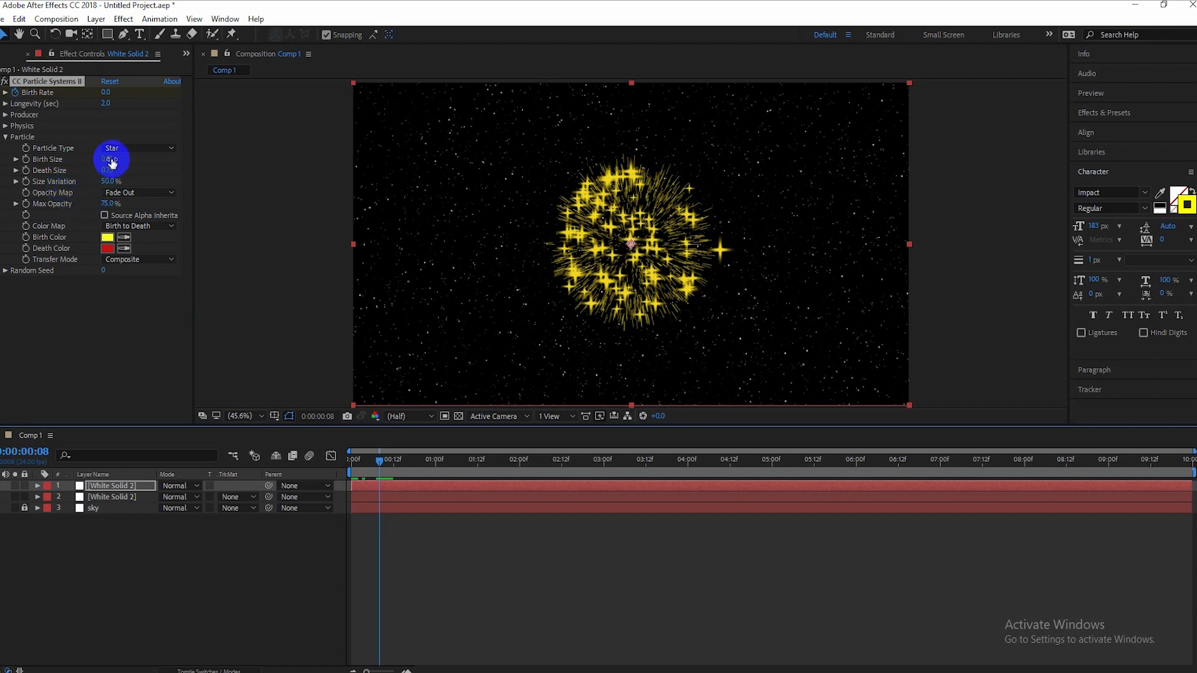
pyautogui.moveTo(109, 158); pyautogui.dragTo(105, 160)
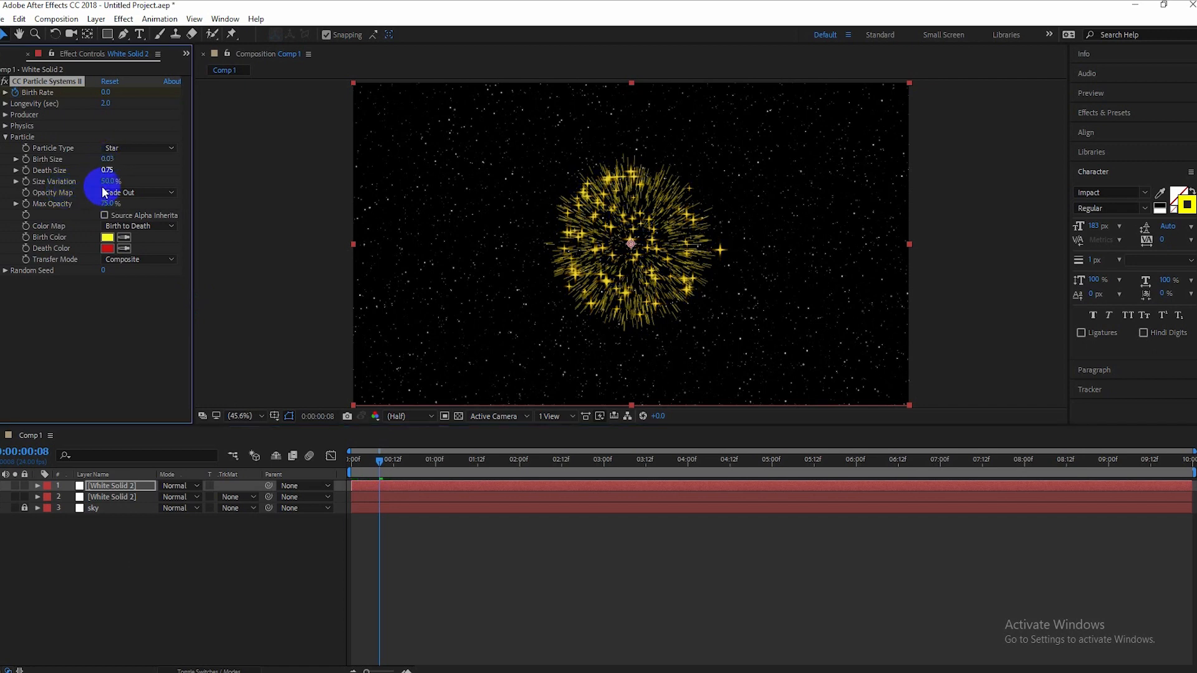
# Set both the death size and the birth size of the star particles to 0.10.
pyautogui.moveTo(107, 170); pyautogui.dragTo(110, 176)
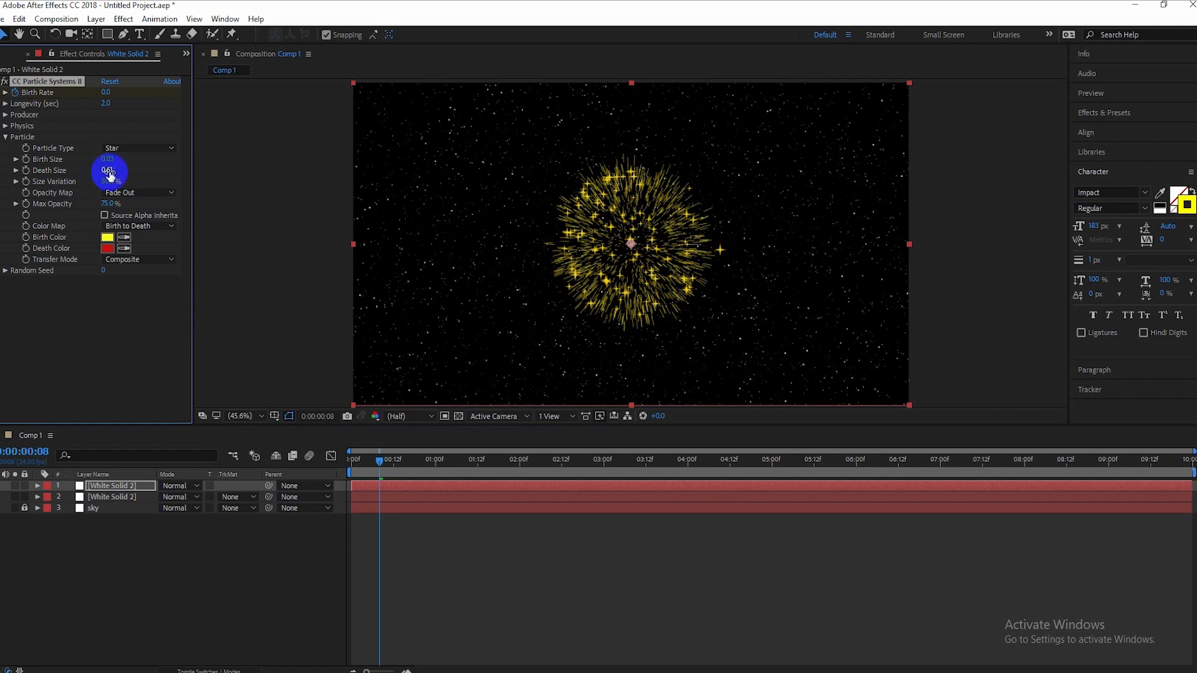
pyautogui.click(112, 169)
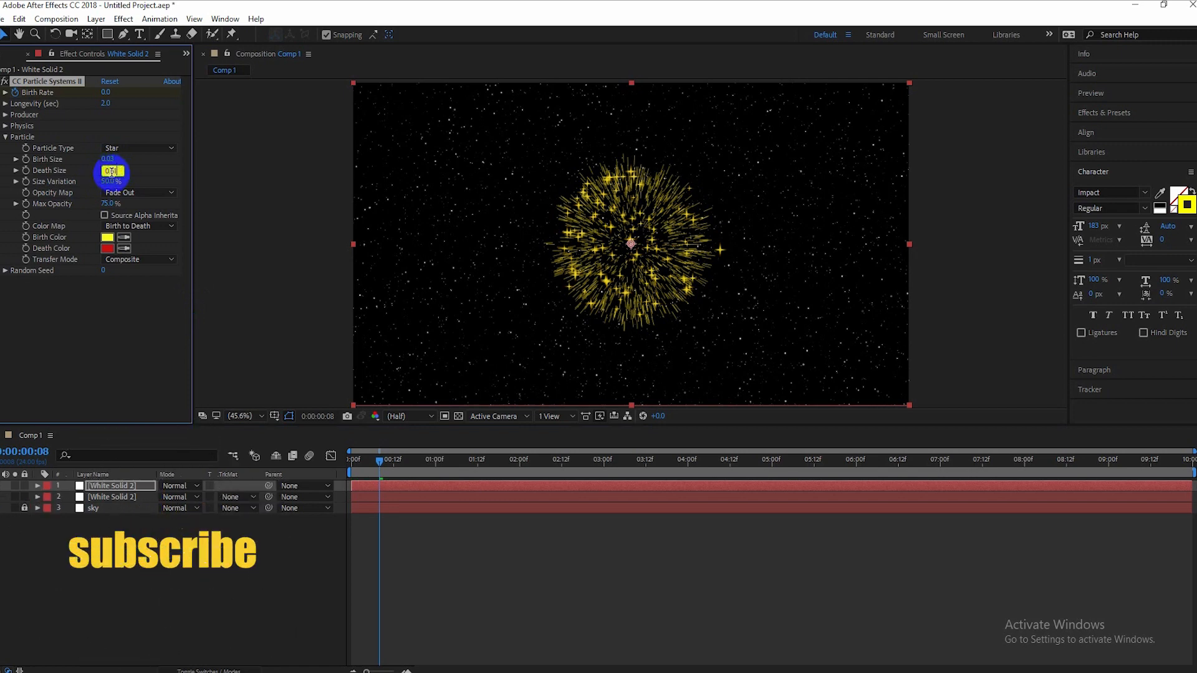
pyautogui.write('0.1')
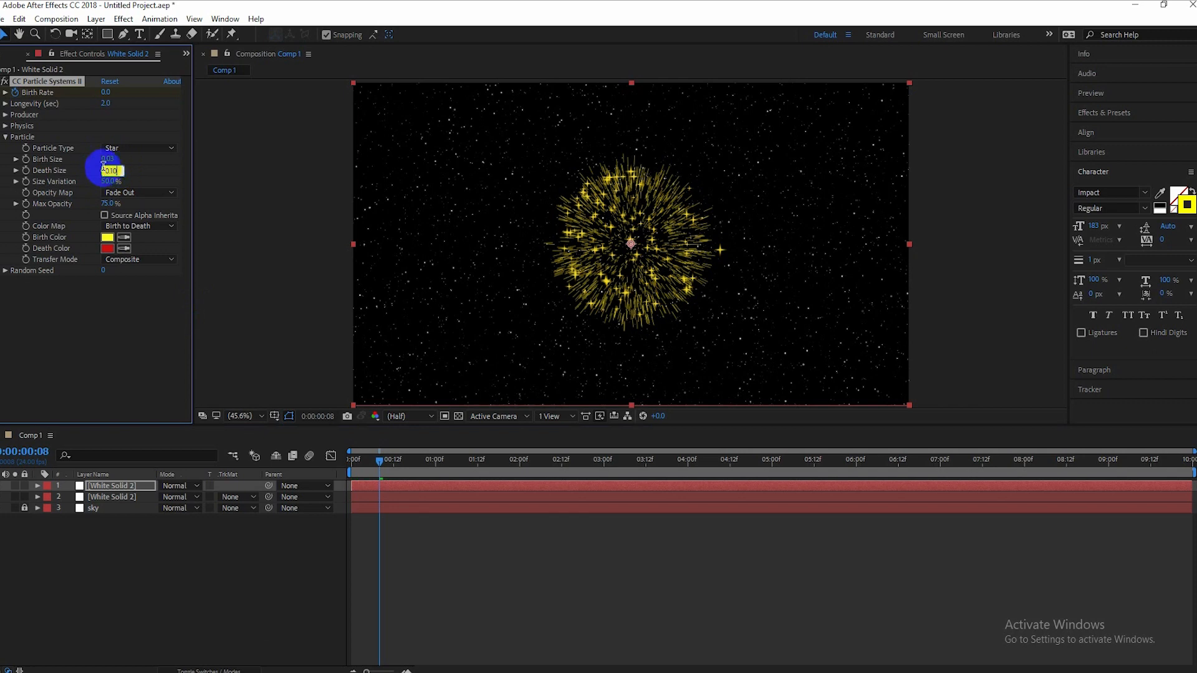
pyautogui.click(115, 159)
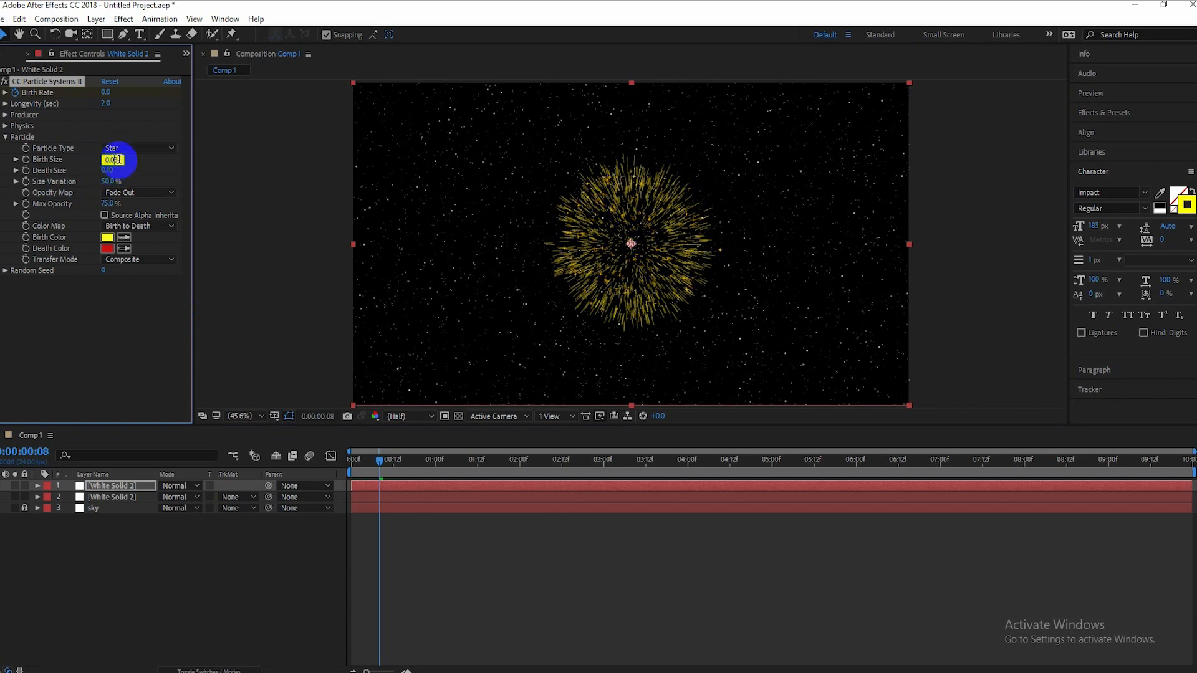
pyautogui.write('0.1')
pyautogui.press('Return')
# Replay the combined line and star explosion from the first frame several times to check the smaller stars.
pyautogui.moveTo(379, 460); pyautogui.dragTo(334, 480)
pyautogui.press('space')
pyautogui.press('space')
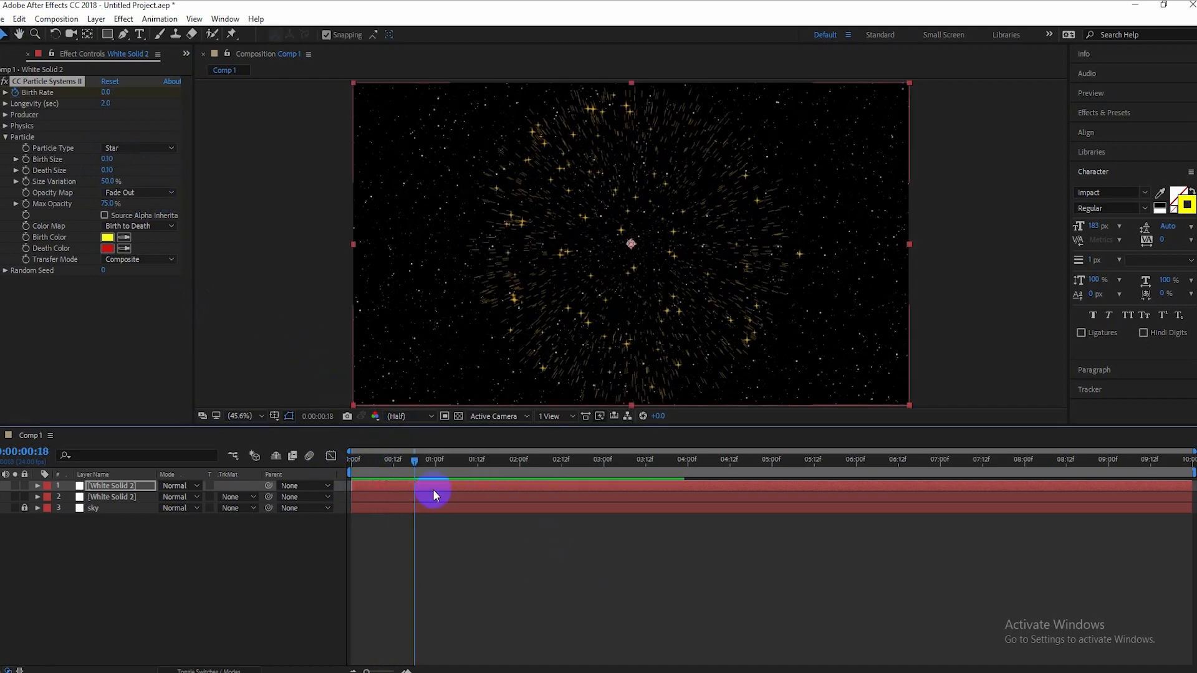
pyautogui.moveTo(414, 462); pyautogui.dragTo(351, 468)
pyautogui.press('space')
pyautogui.press('space')
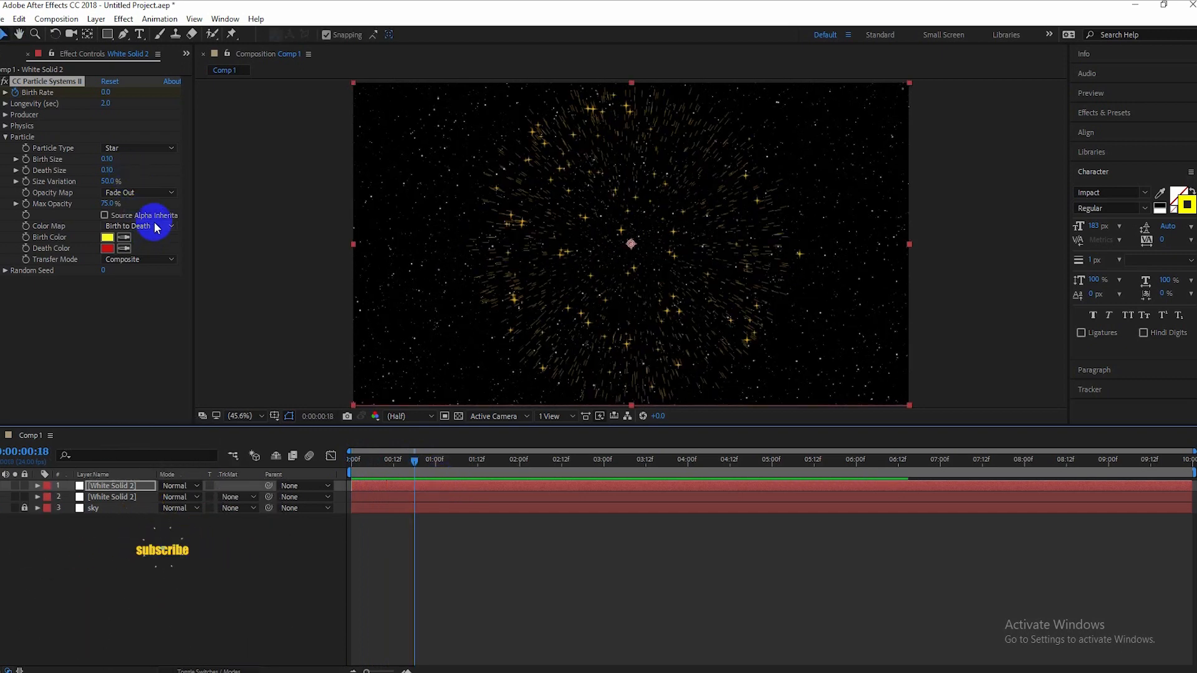
pyautogui.moveTo(413, 461); pyautogui.dragTo(319, 466)
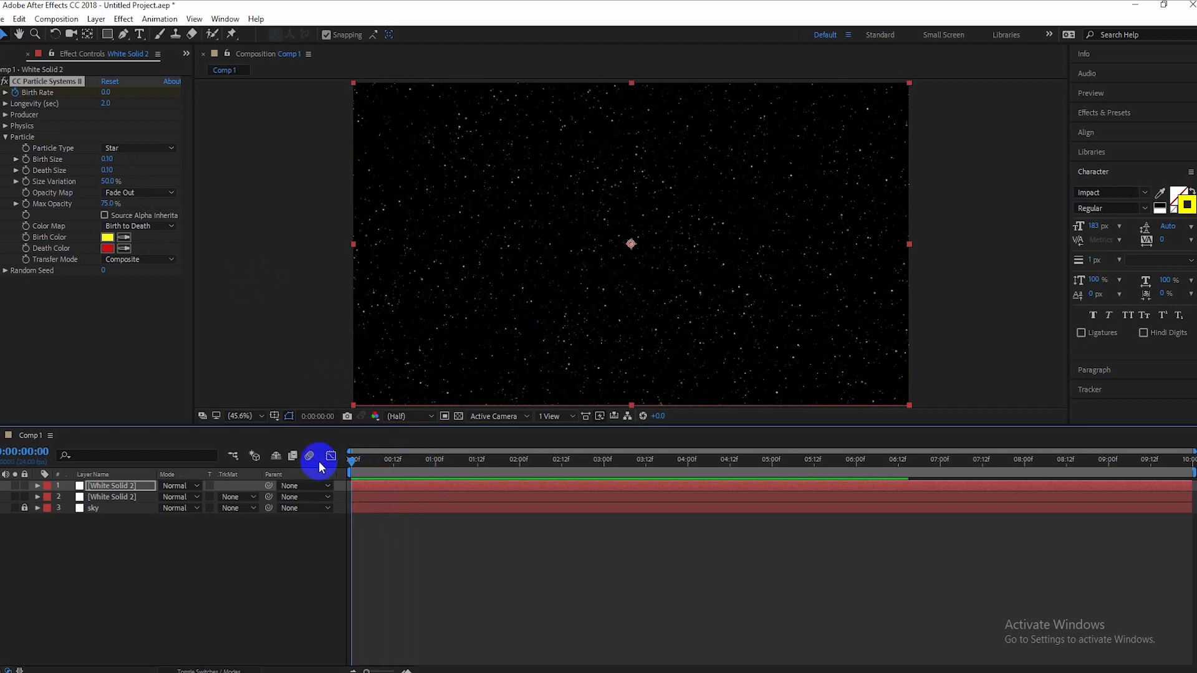
pyautogui.press('space')
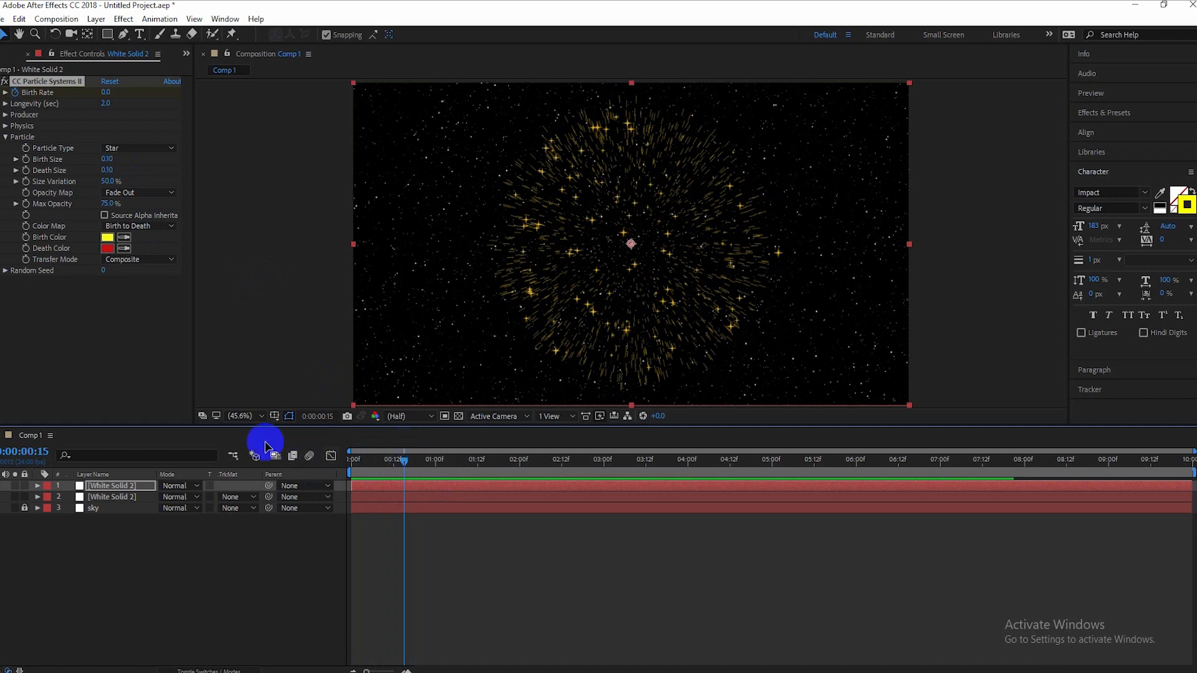
# Pre-compose the two White Solid 2 particle layers as Pre-comp 1, moving all attributes into the new composition.
pyautogui.click(136, 545)
pyautogui.click(129, 484)
pyautogui.keyDown('ctrl'); pyautogui.click(125, 496); pyautogui.keyUp('ctrl')
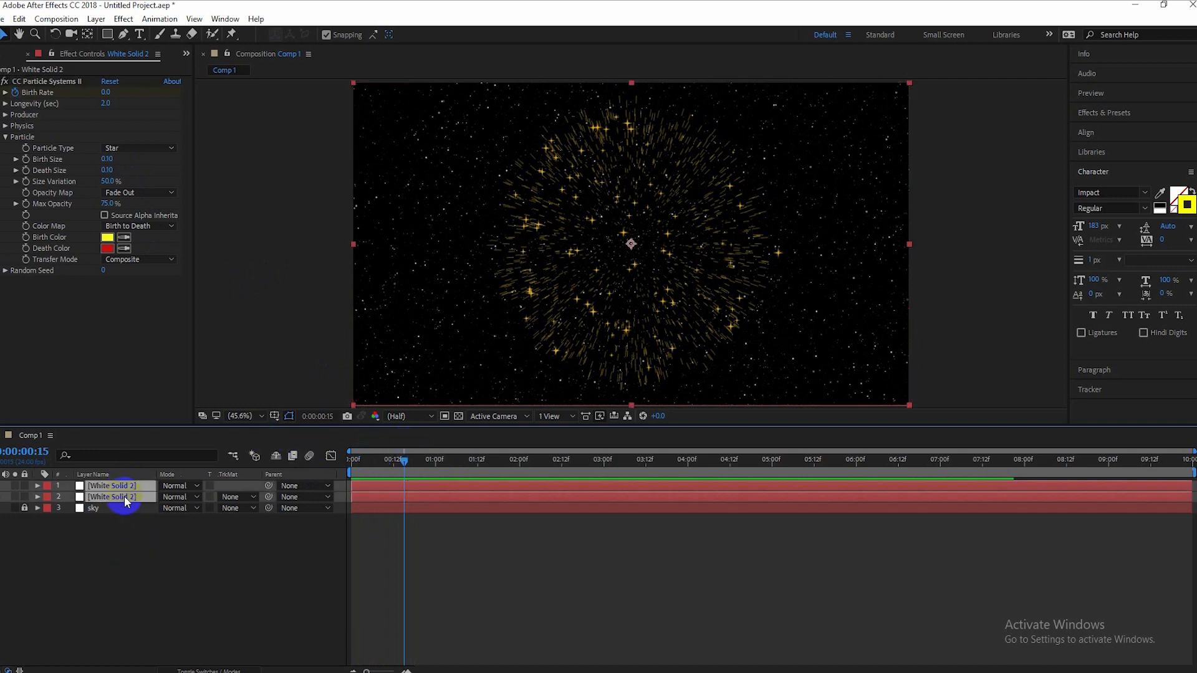
pyautogui.rightClick(125, 496)
pyautogui.click(185, 561)
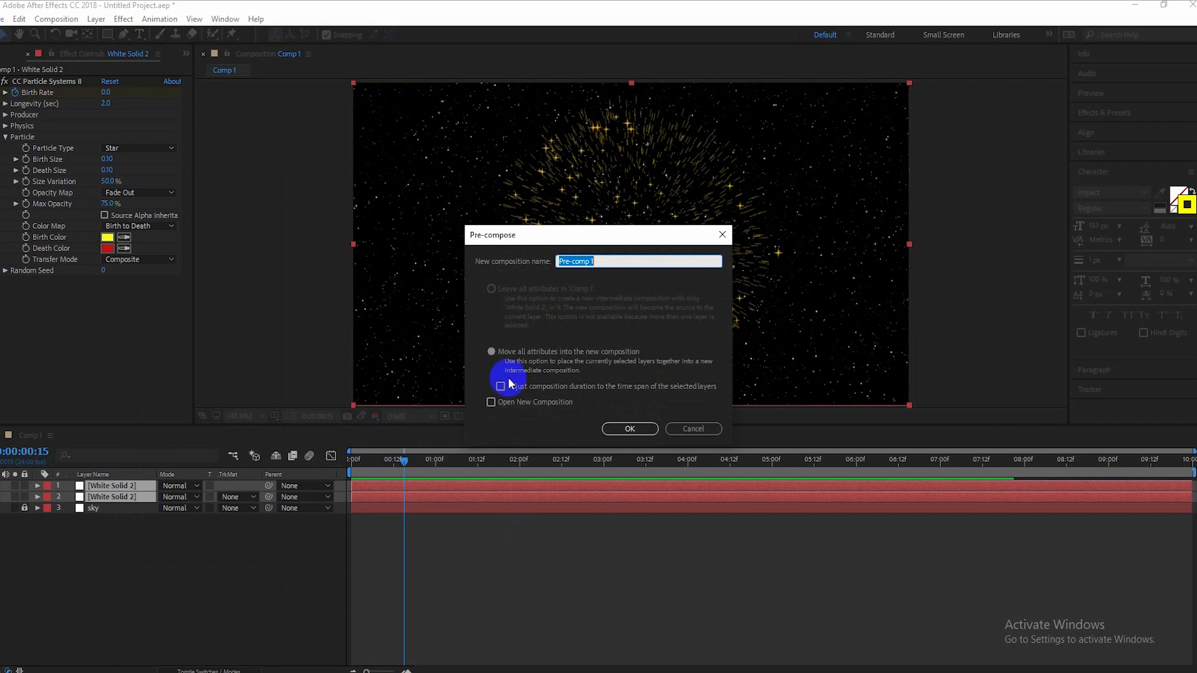
pyautogui.click(630, 429)
pyautogui.click(92, 598)
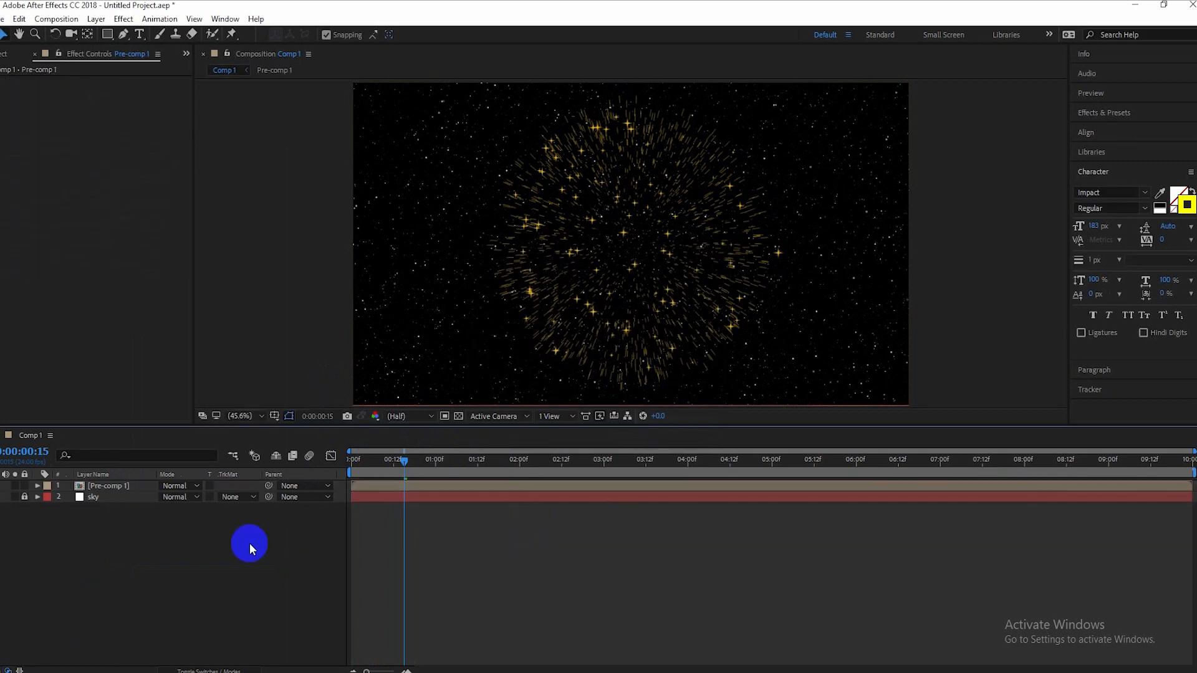
# Preview the composition from the start, hide the Pre-comp 1 and sky layers, and place the playhead at frame 5.
pyautogui.moveTo(403, 459); pyautogui.dragTo(296, 462)
pyautogui.press('space')
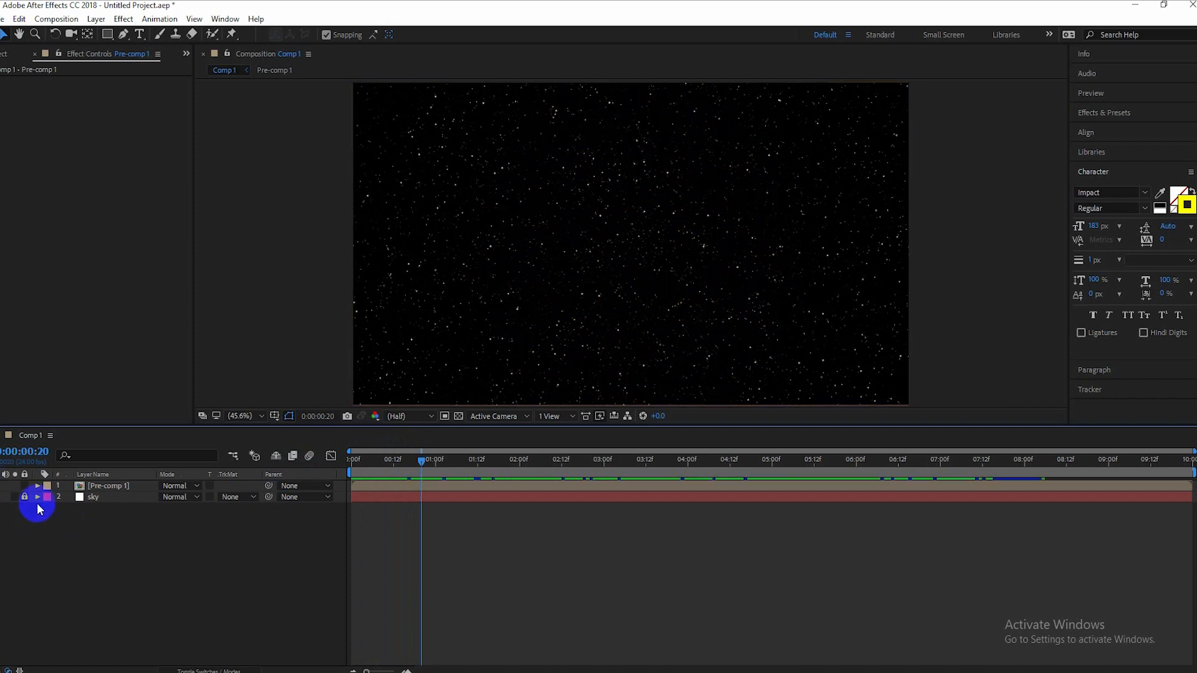
pyautogui.click(7, 486)
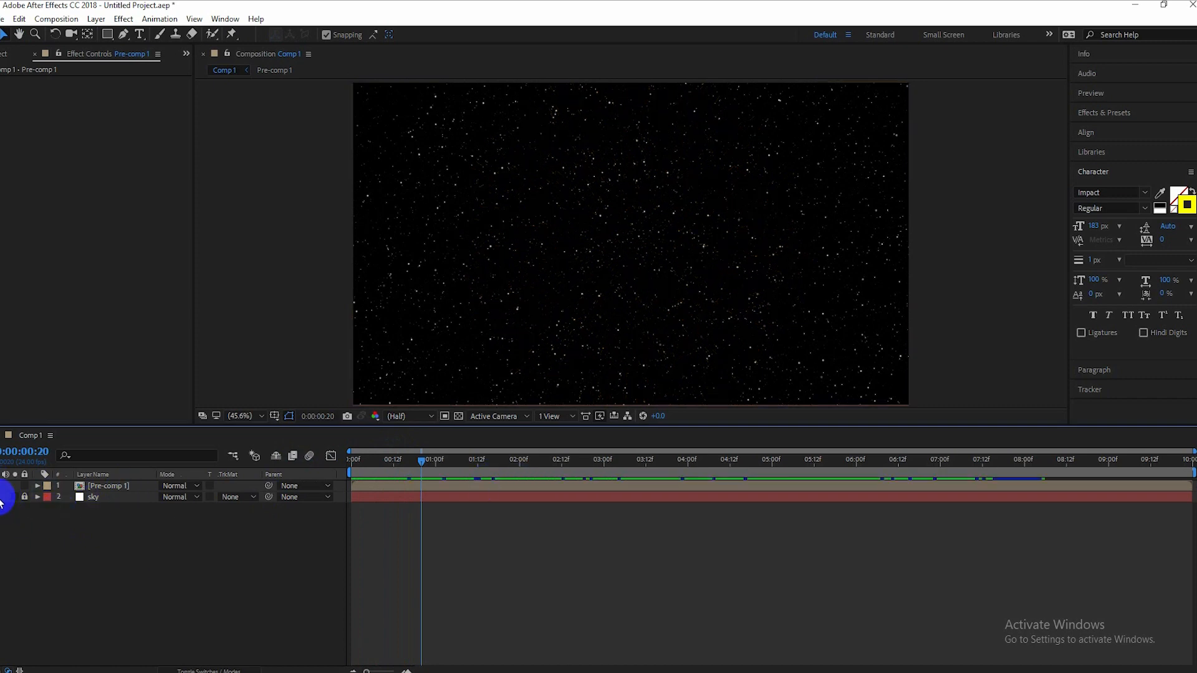
pyautogui.moveTo(428, 461); pyautogui.dragTo(368, 462)
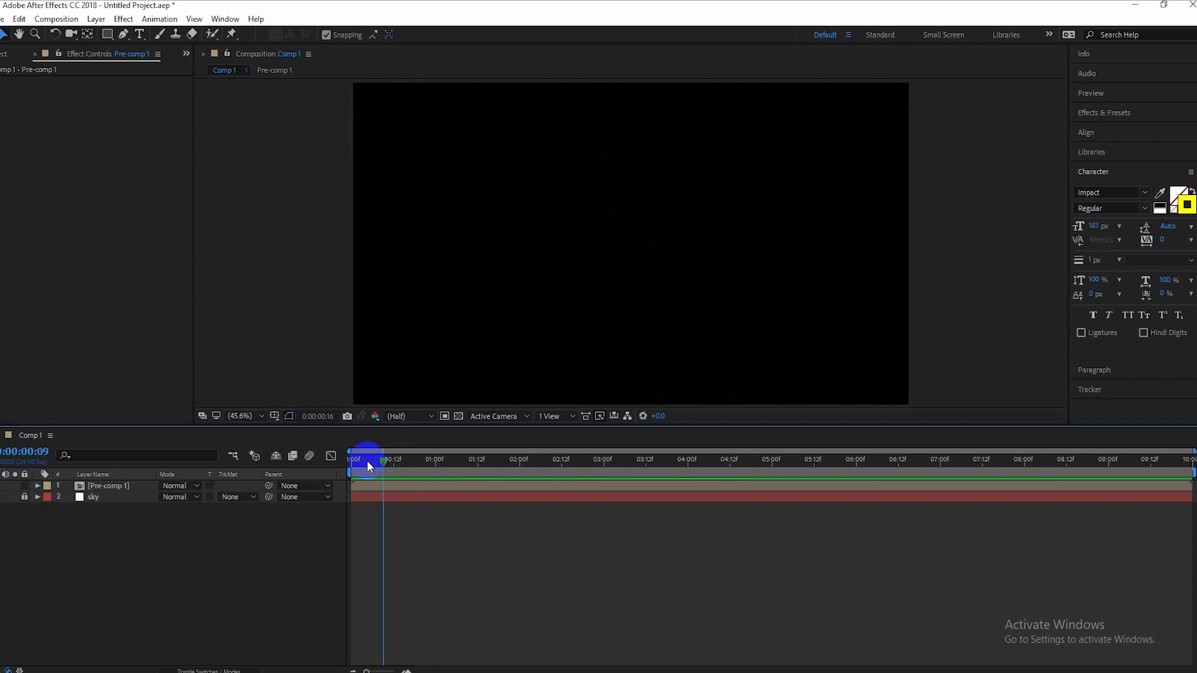
# Create a white 1920 x 1082 px solid layer named "for text".
pyautogui.rightClick(156, 547)
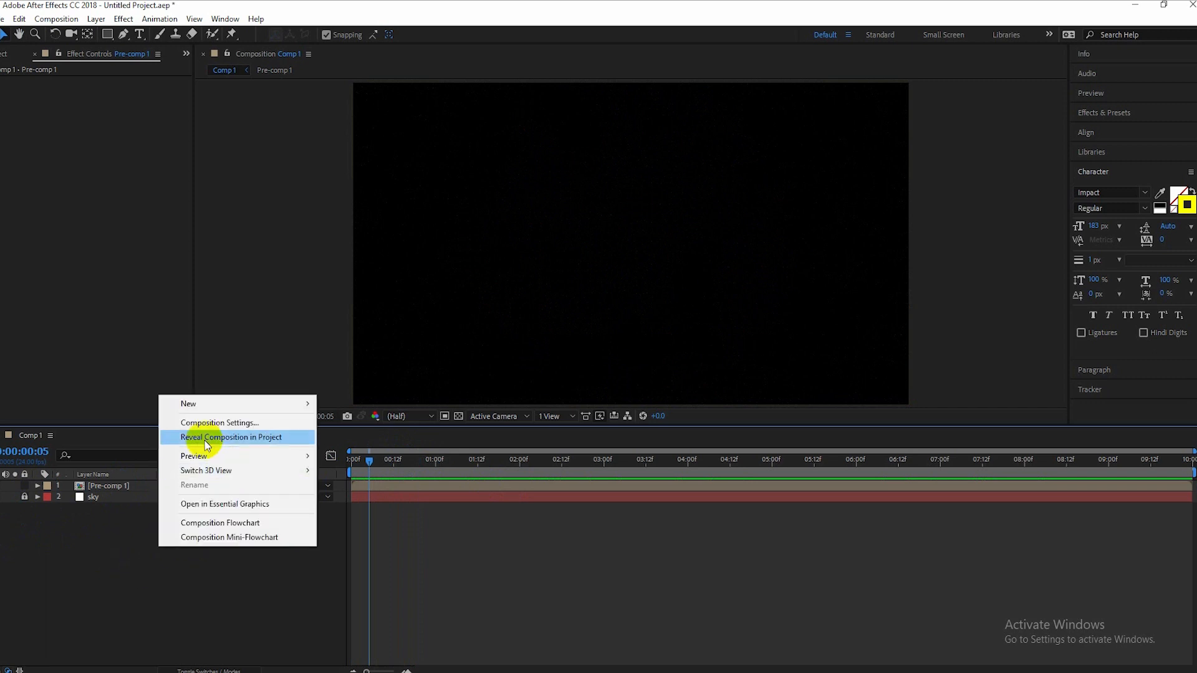
pyautogui.moveTo(237, 403)
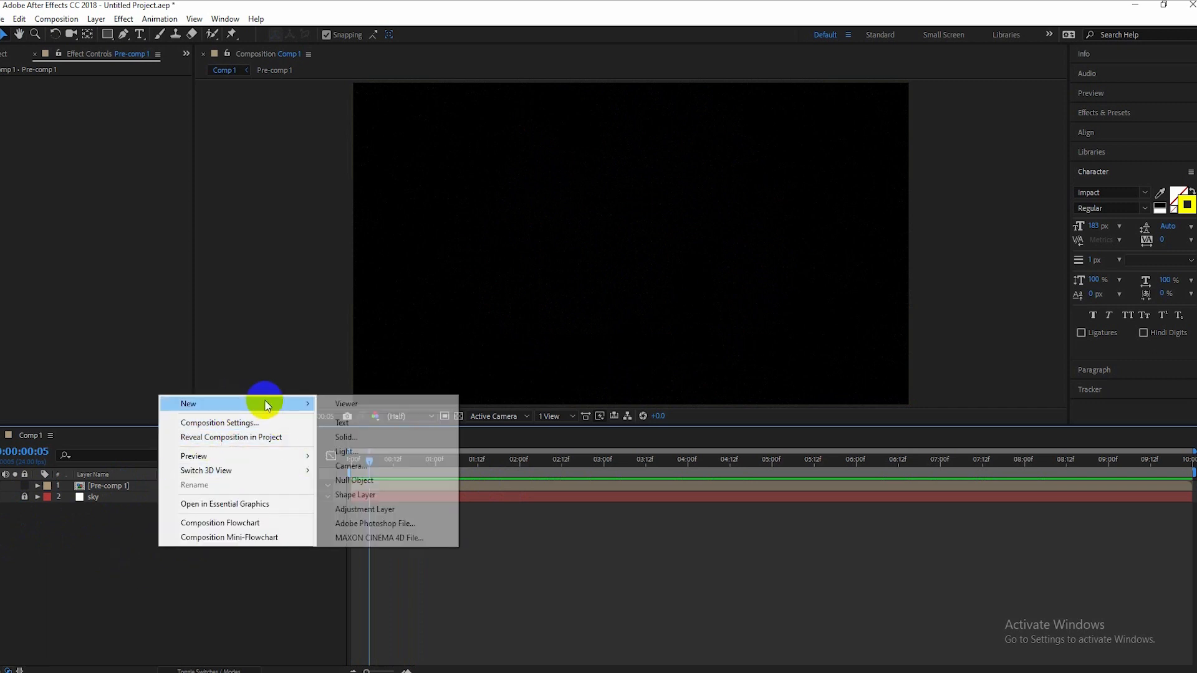
pyautogui.click(371, 436)
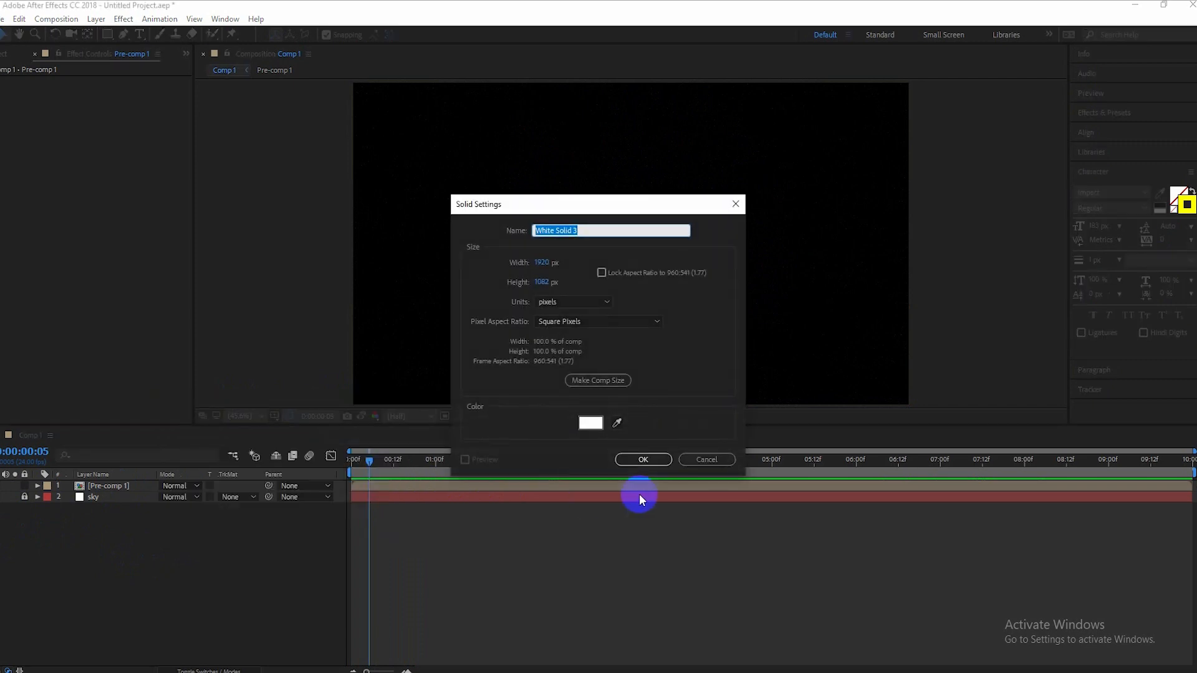
pyautogui.write('for text')
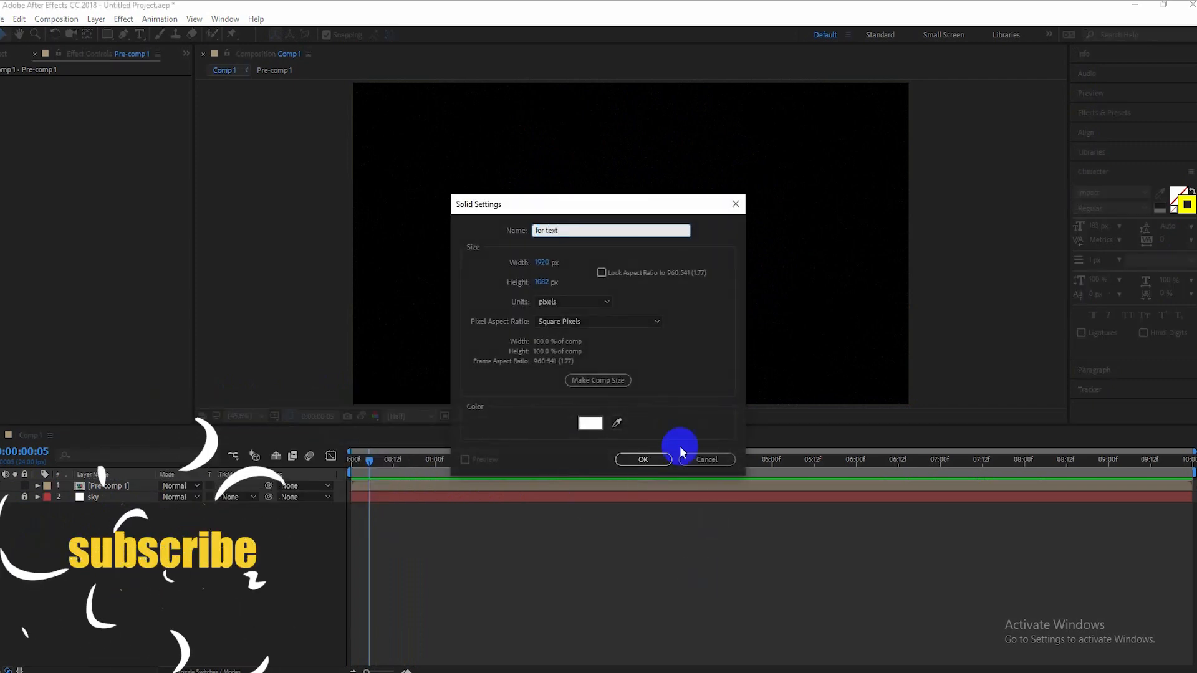
pyautogui.click(647, 458)
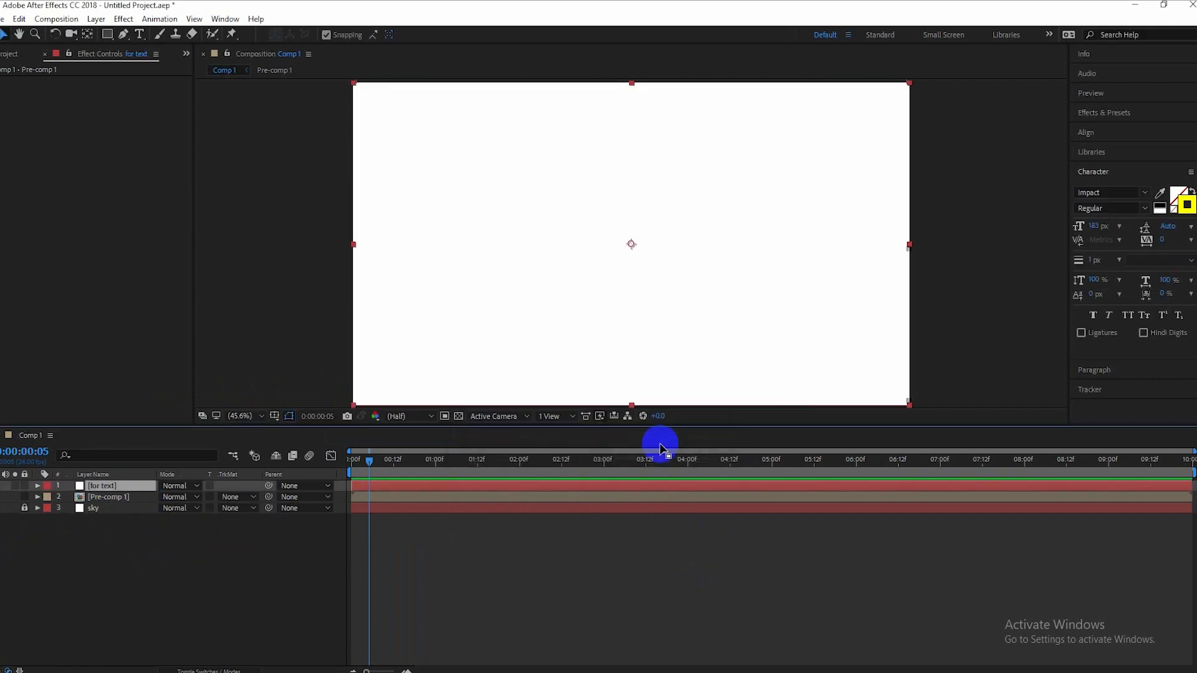
# Apply the CC Particle Systems II effect to the "for text" solid and set its birth rate to 20.
pyautogui.hotkey('ctrl', 'space')
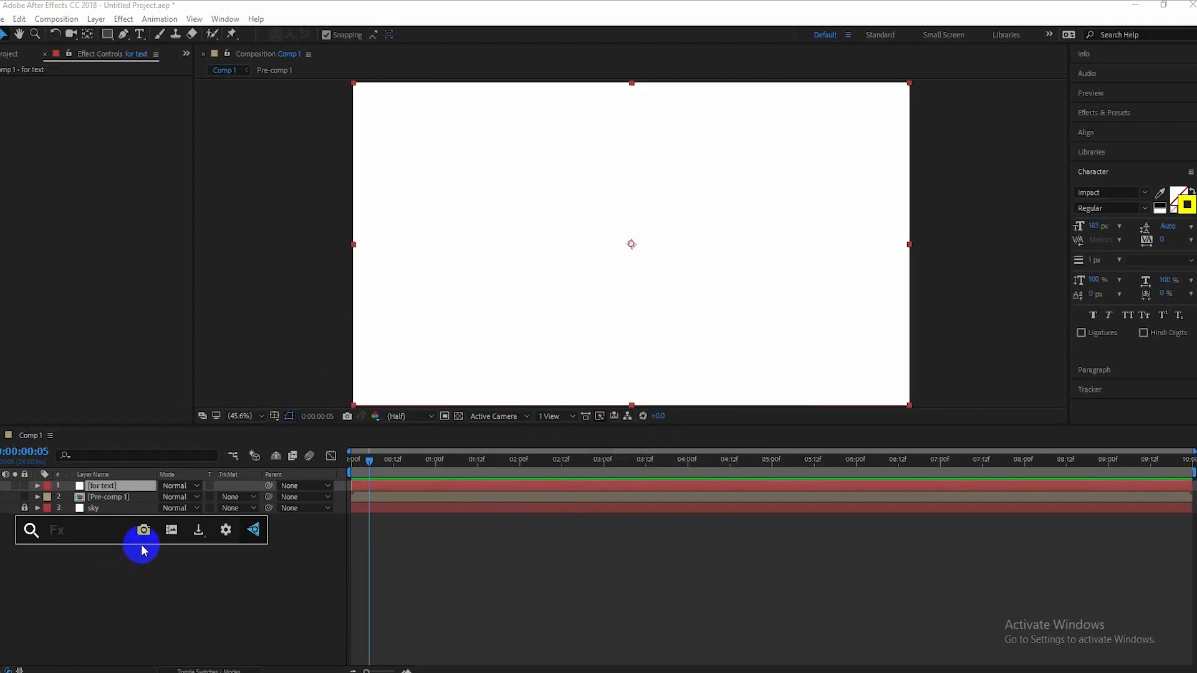
pyautogui.write('part')
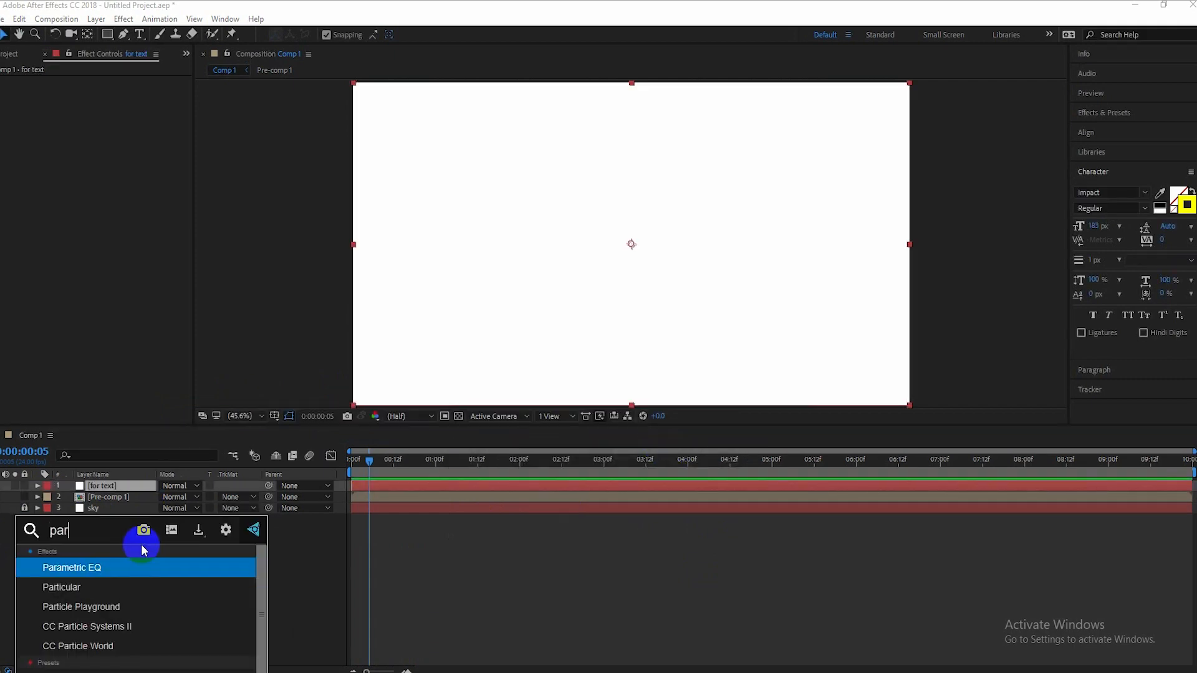
pyautogui.click(133, 626)
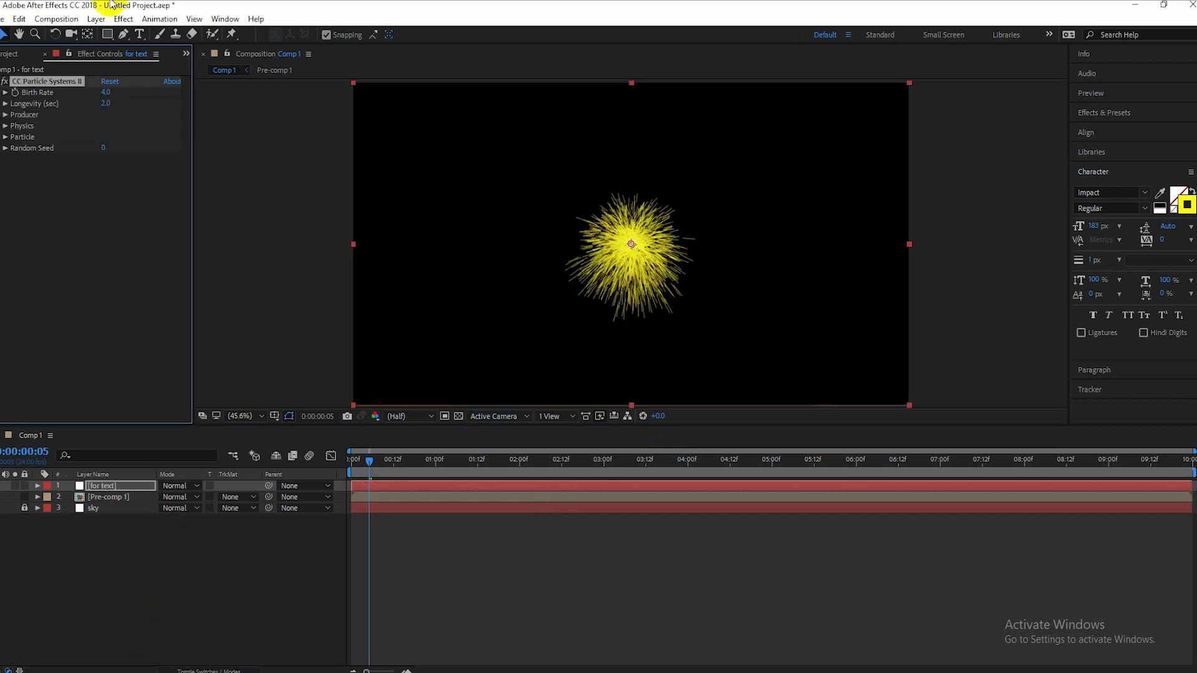
pyautogui.click(107, 93)
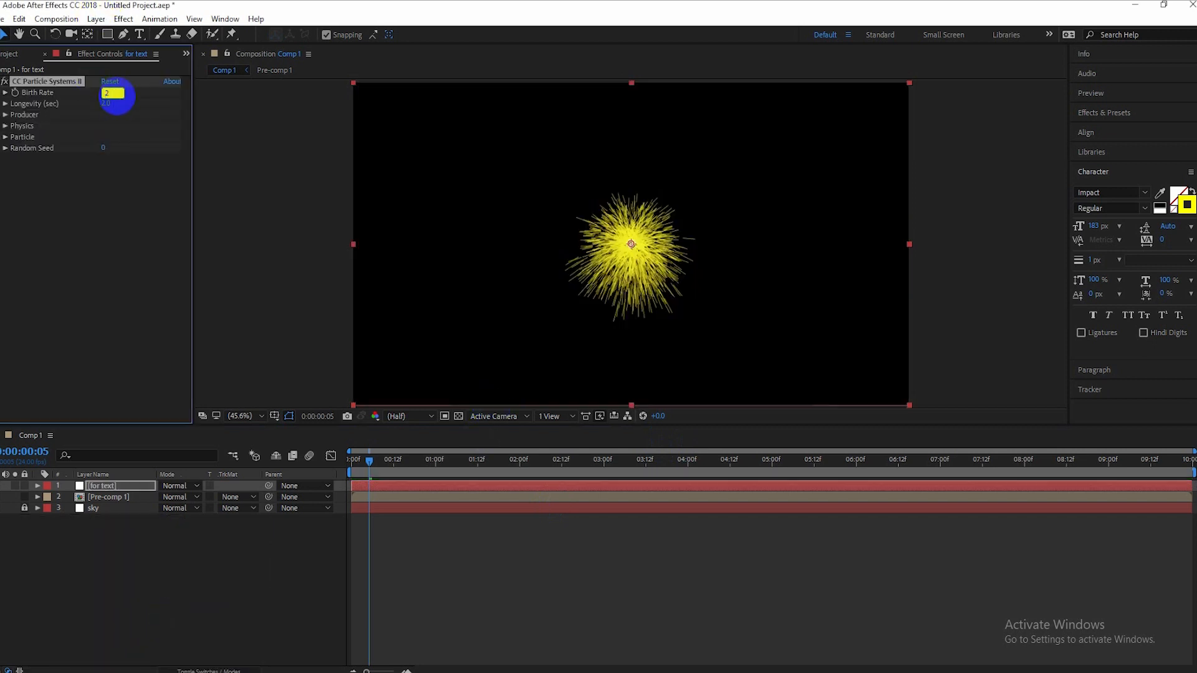
pyautogui.write('200')
pyautogui.press('BackSpace')
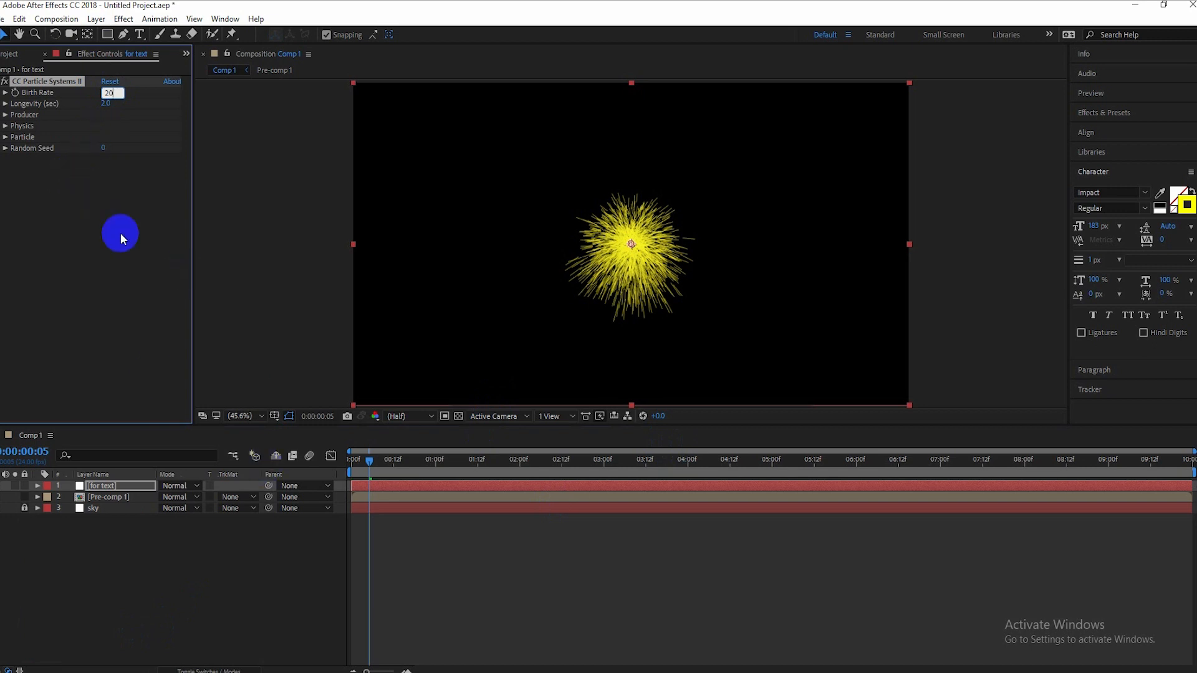
# Set the gravity and the velocity of the "for text" particles to 0 in the effect's physics settings.
pyautogui.click(5, 127)
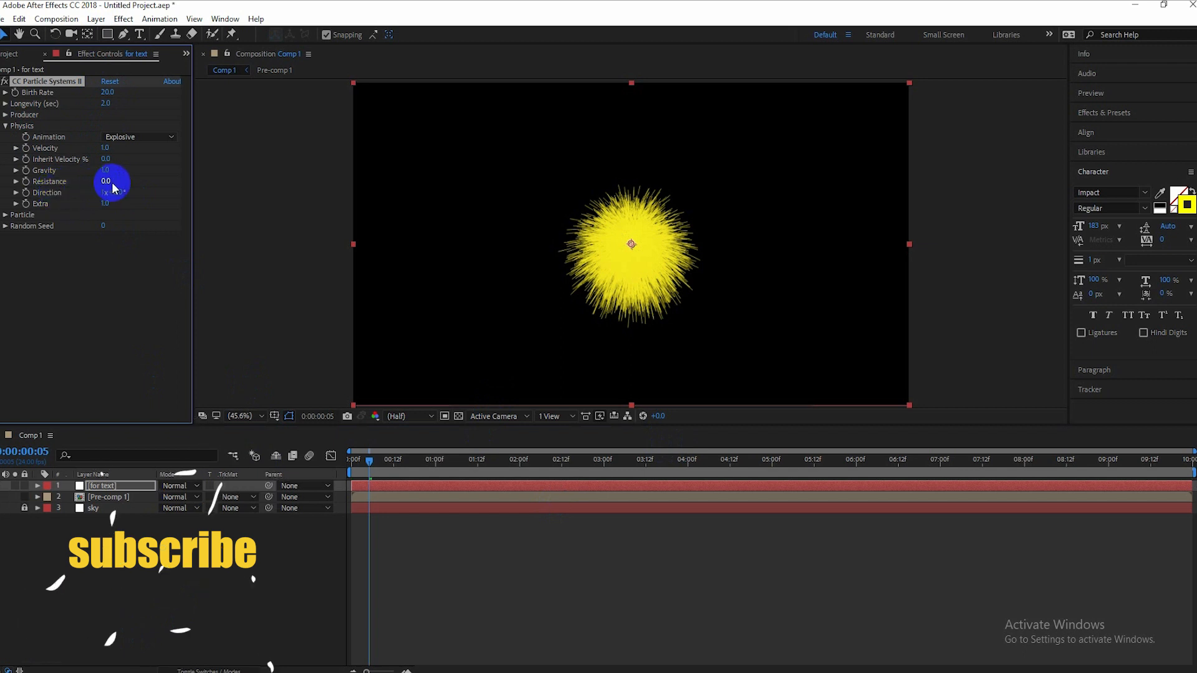
pyautogui.moveTo(106, 169); pyautogui.dragTo(85, 170)
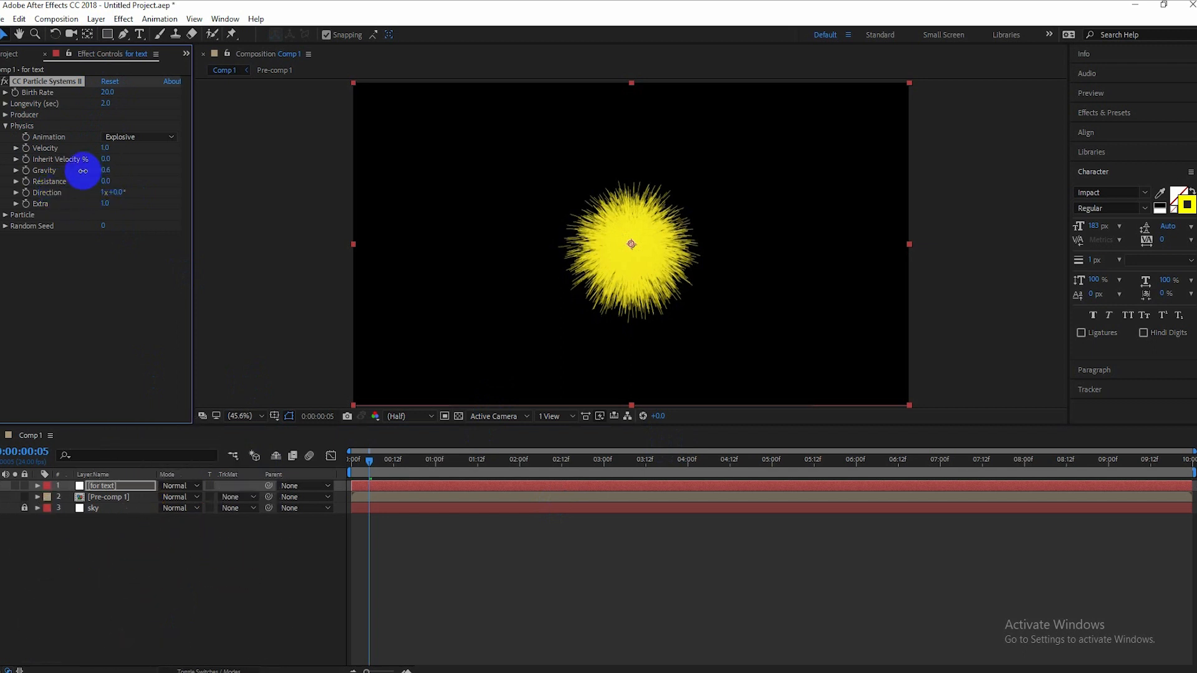
pyautogui.click(106, 171)
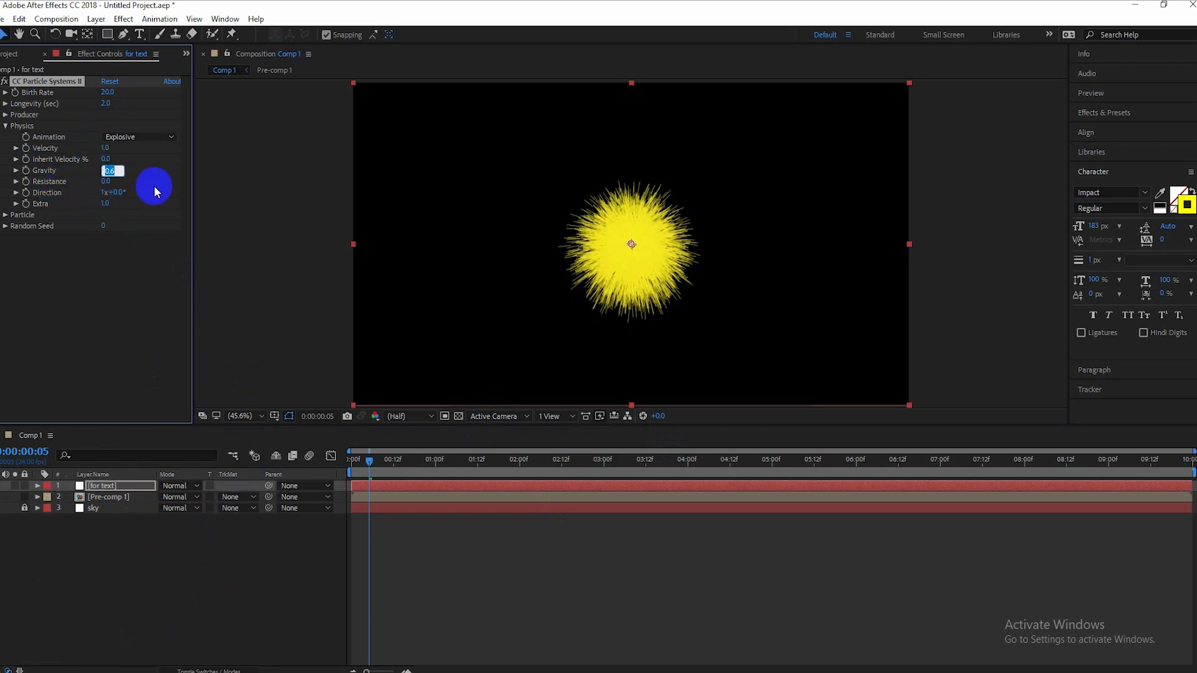
pyautogui.write('0')
pyautogui.click(114, 279)
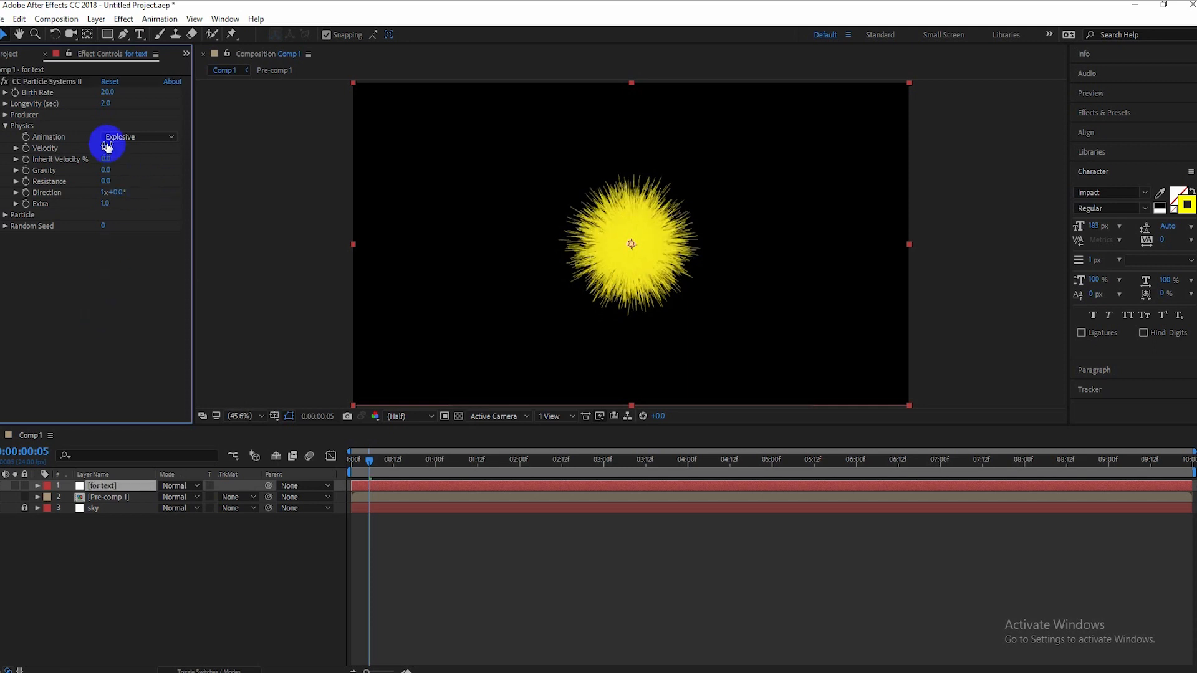
pyautogui.click(106, 149)
pyautogui.write('0')
pyautogui.click(130, 300)
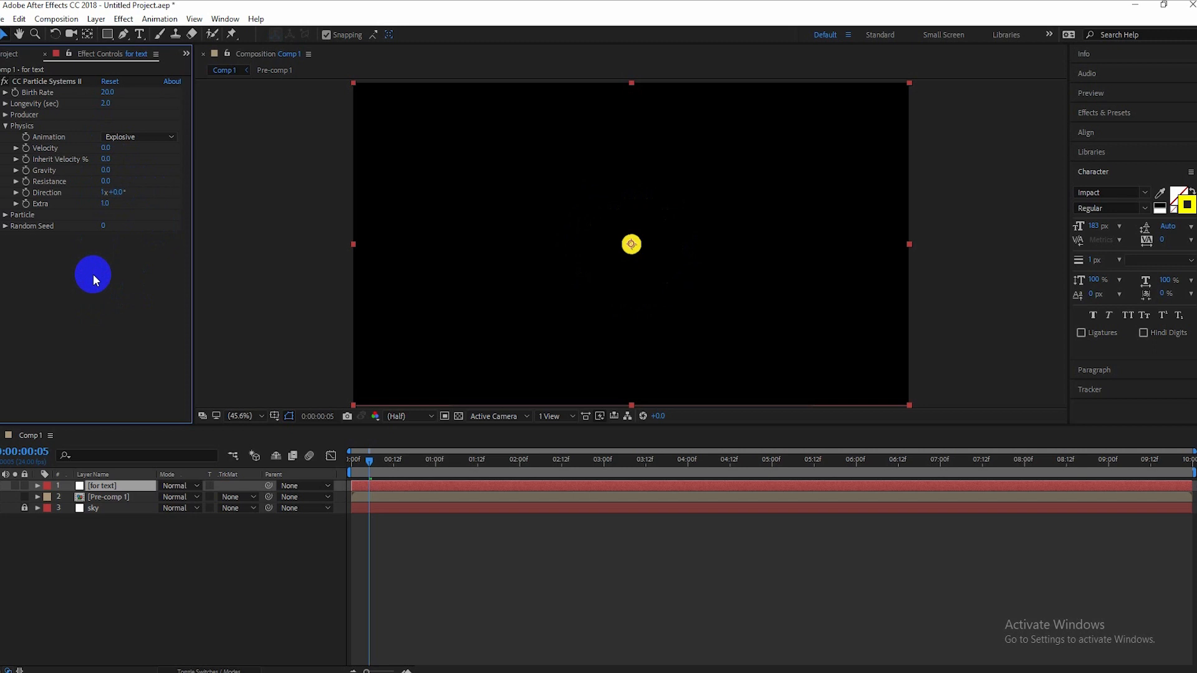
# Change the particle type on the "for text" layer to Shaded&Faded Sphere.
pyautogui.click(8, 216)
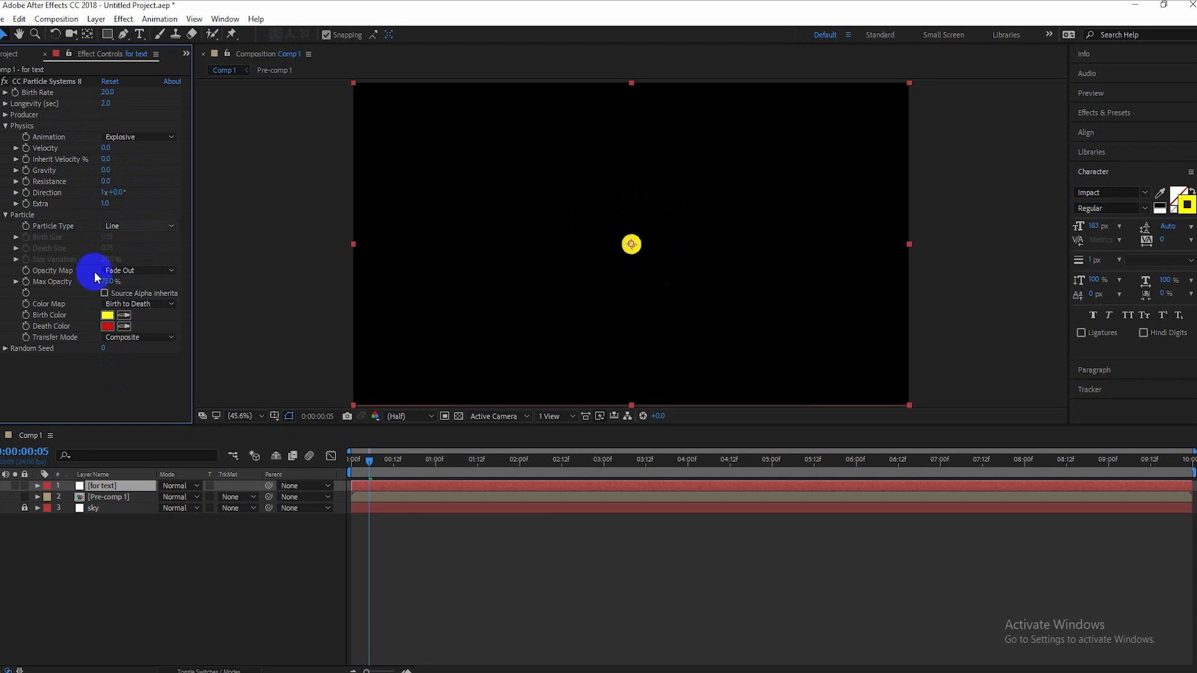
pyautogui.click(132, 227)
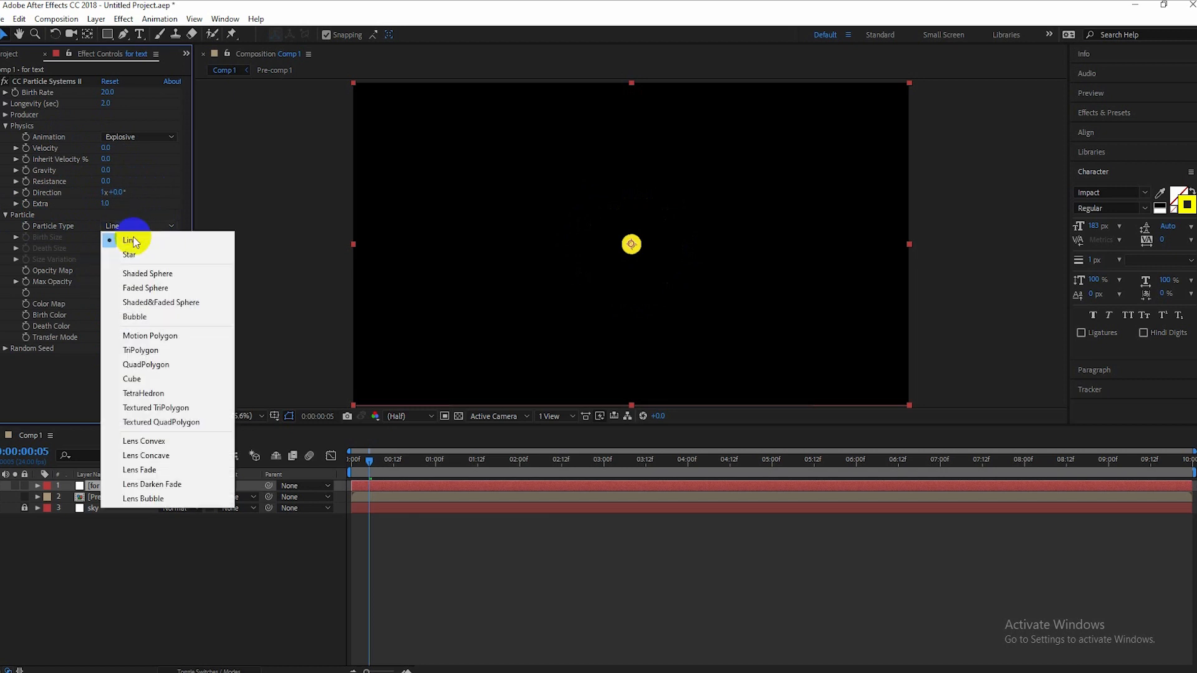
pyautogui.click(185, 308)
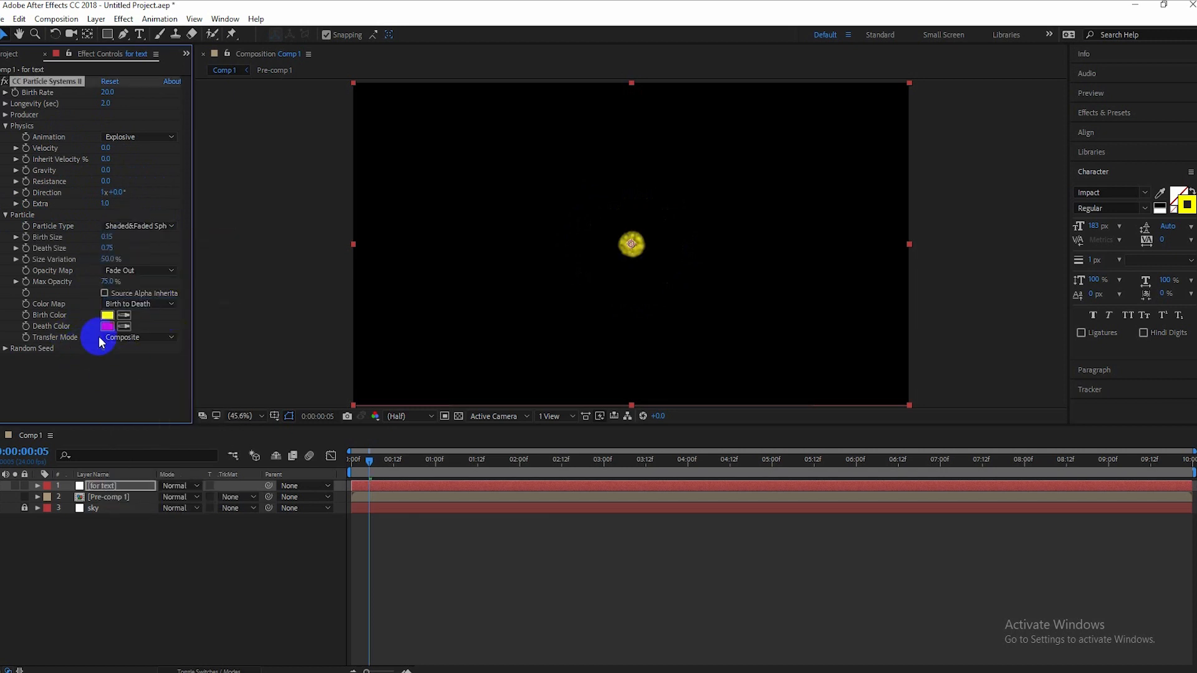
# Reduce the sphere particles' birth size to 0.06 and their death size to 0.10.
pyautogui.moveTo(369, 459)
pyautogui.mouseDown()
pyautogui.moveTo(394, 459)
pyautogui.moveTo(351, 460)
pyautogui.moveTo(369, 459)
pyautogui.mouseUp()
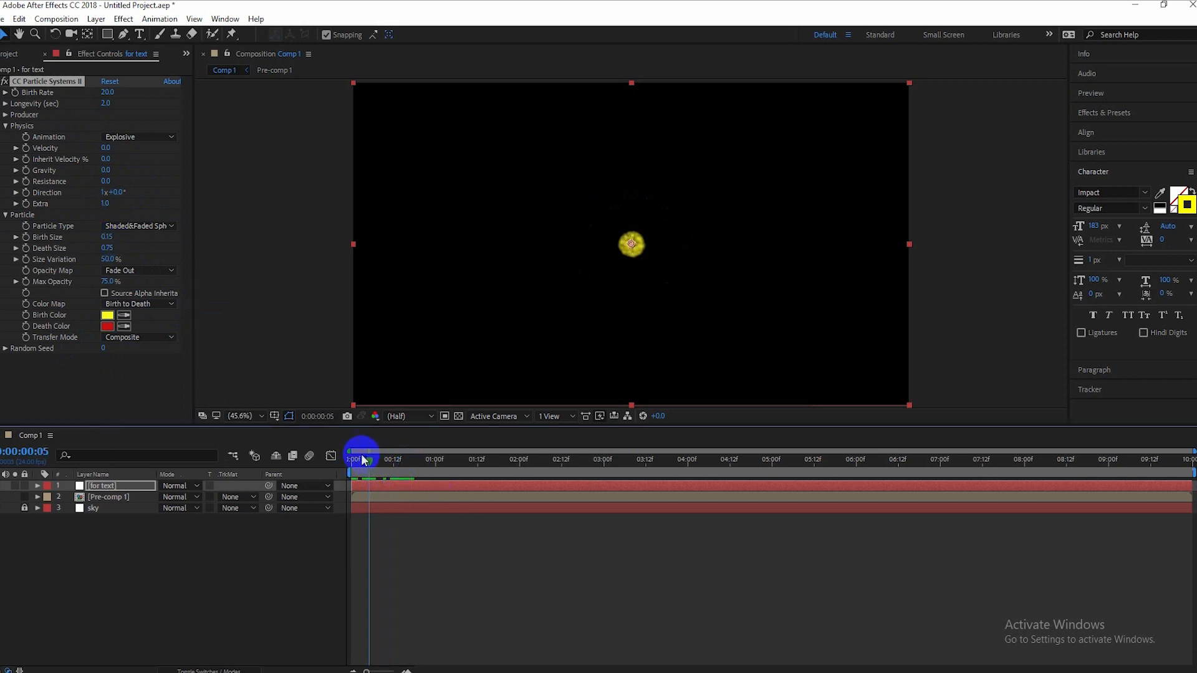
pyautogui.moveTo(108, 236); pyautogui.dragTo(106, 238)
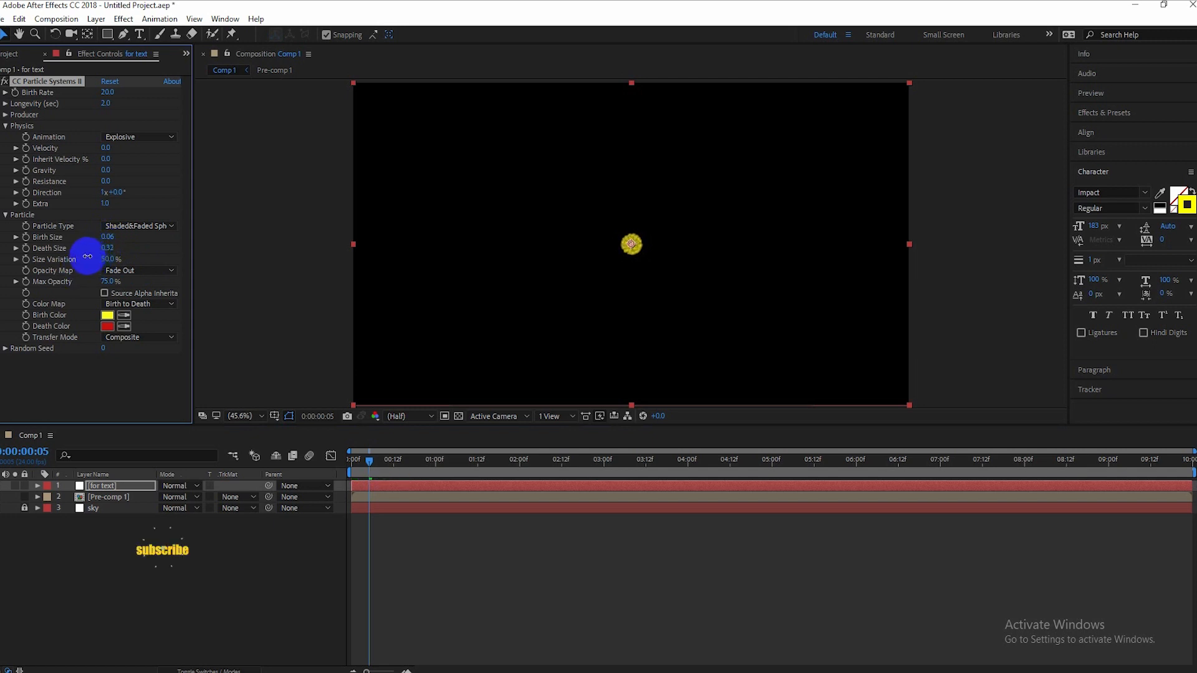
pyautogui.moveTo(88, 256); pyautogui.dragTo(82, 260)
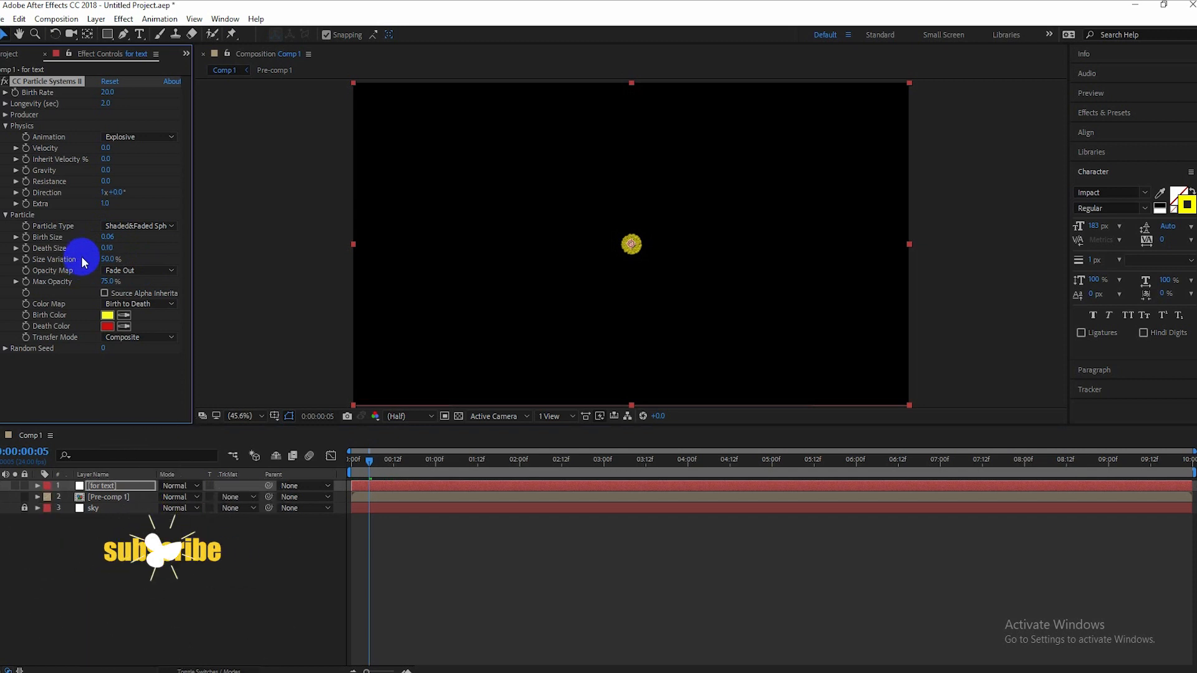
# Set the producer's Radius X and Radius Y to 50 in the "for text" layer's CC Particle Systems II effect.
pyautogui.click(6, 115)
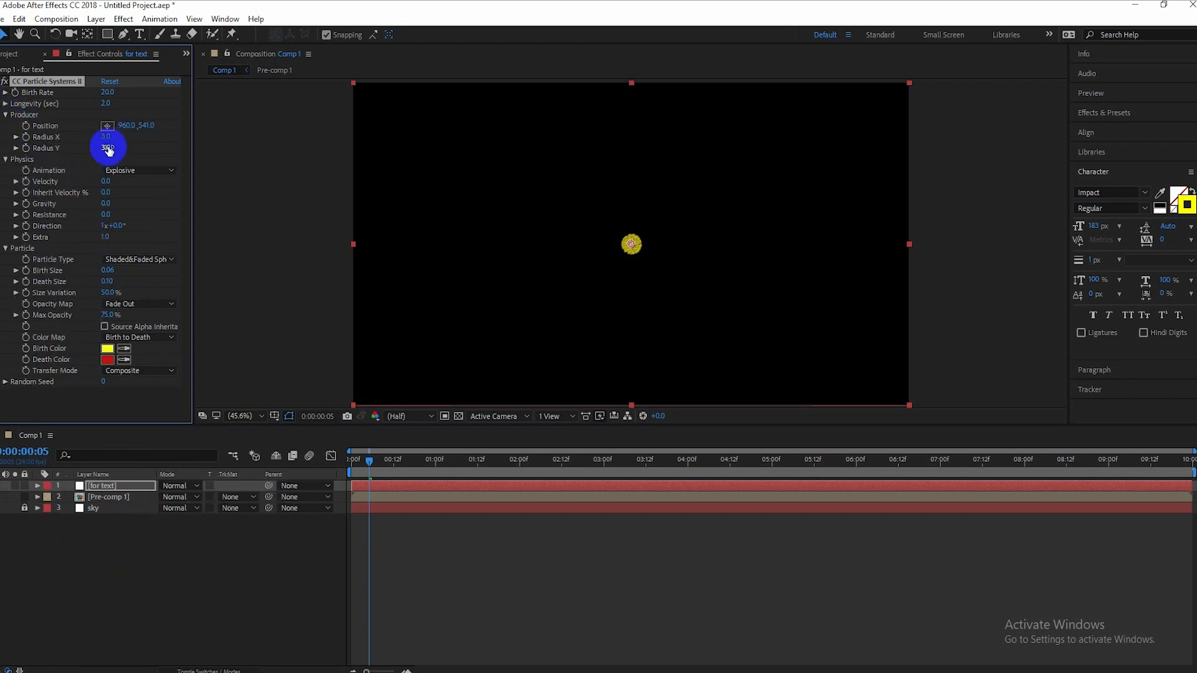
pyautogui.moveTo(108, 139); pyautogui.dragTo(110, 142)
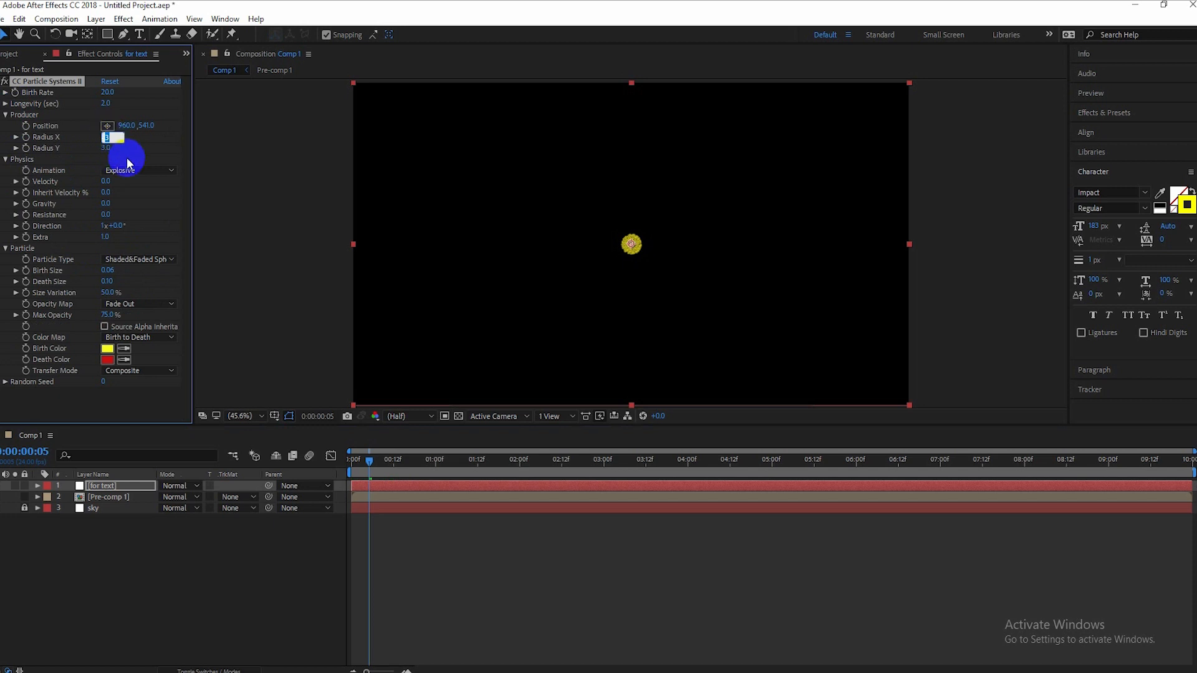
pyautogui.write('50')
pyautogui.press('Return')
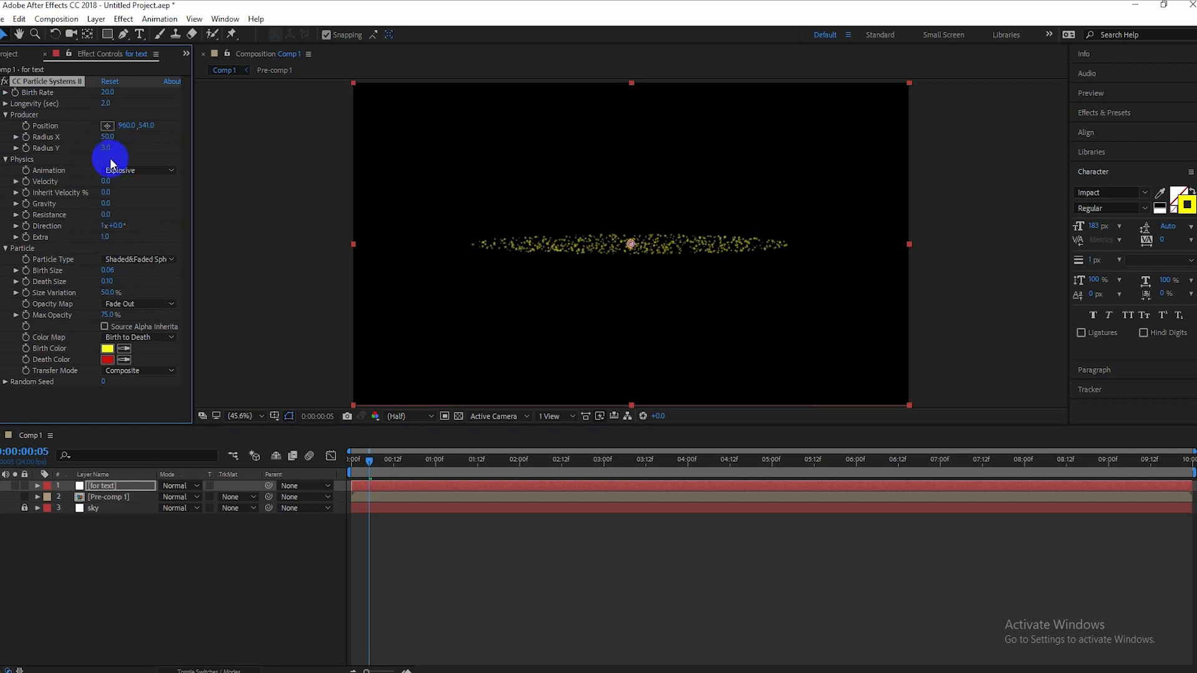
pyautogui.write('50')
pyautogui.press('Return')
# Preview the particle animation from the start and raise the "for text" layer's birth rate to 55.7.
pyautogui.moveTo(371, 460); pyautogui.dragTo(315, 462)
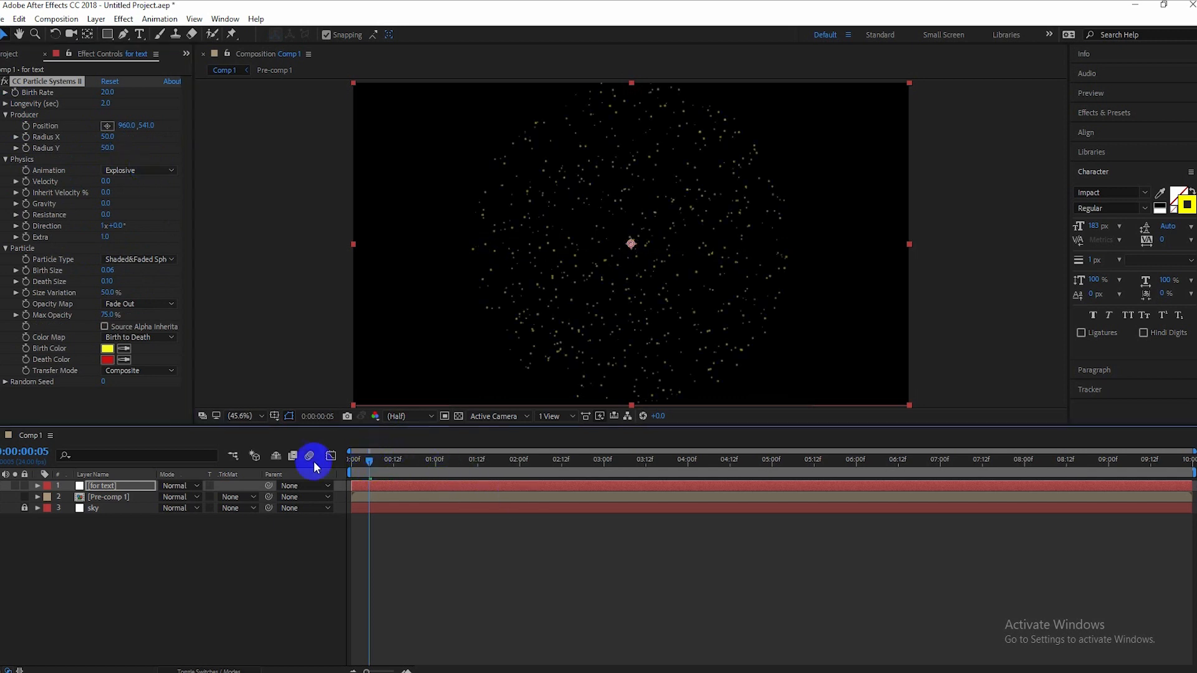
pyautogui.press('space')
pyautogui.click(615, 191)
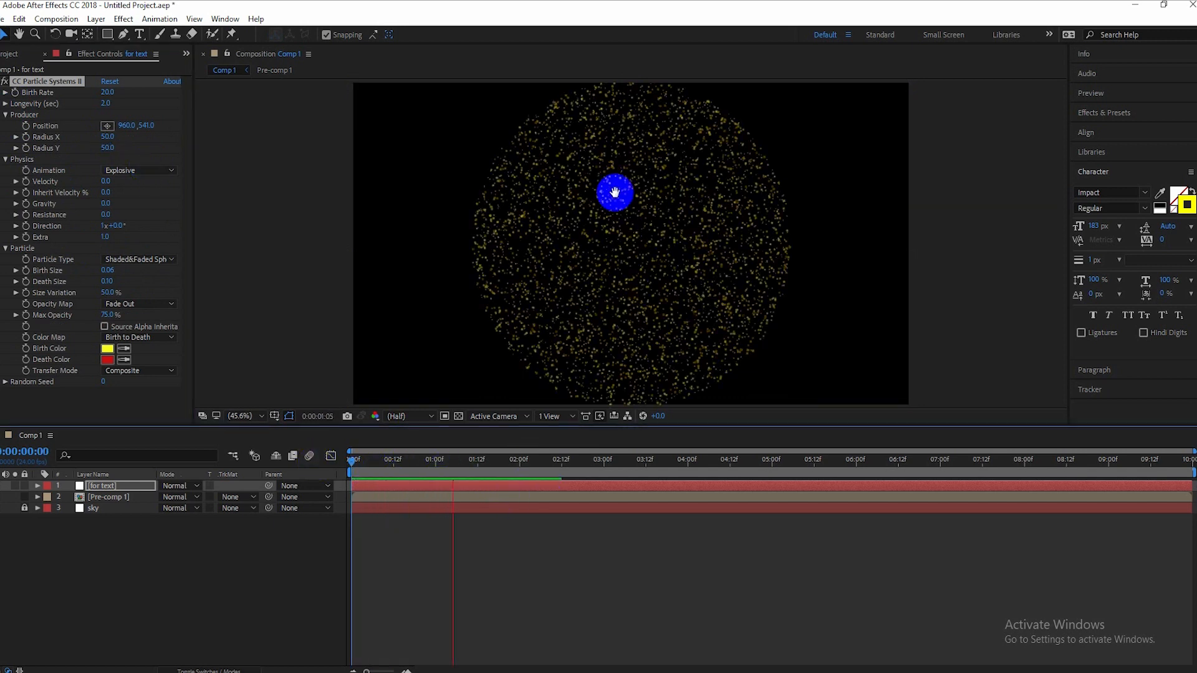
pyautogui.moveTo(111, 93); pyautogui.dragTo(359, 124)
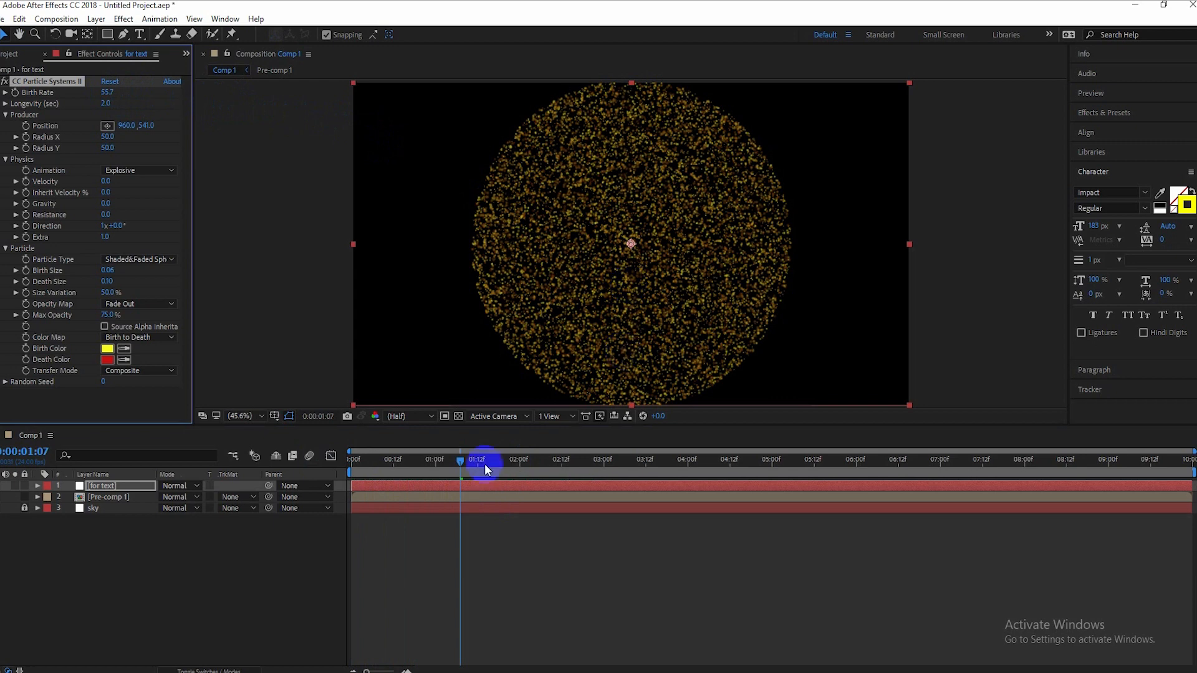
pyautogui.moveTo(462, 458); pyautogui.dragTo(373, 500)
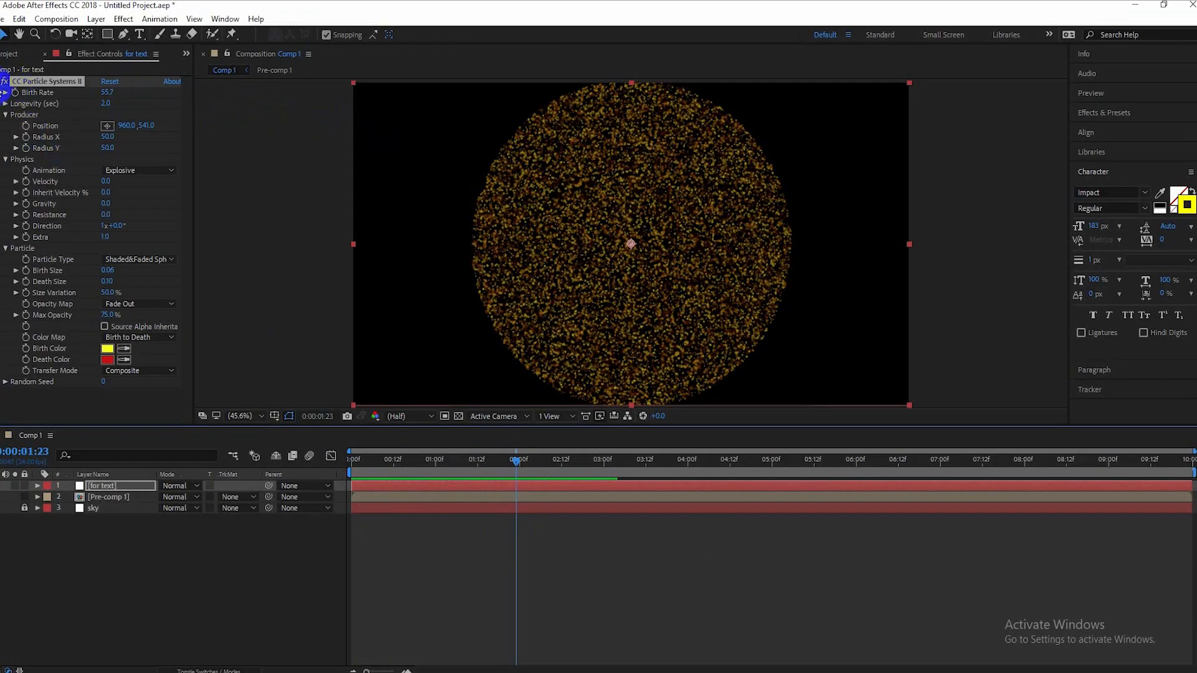
# Pre-compose the "for text" layer, moving all its attributes into the new composition.
pyautogui.click(5, 81)
pyautogui.rightClick(115, 487)
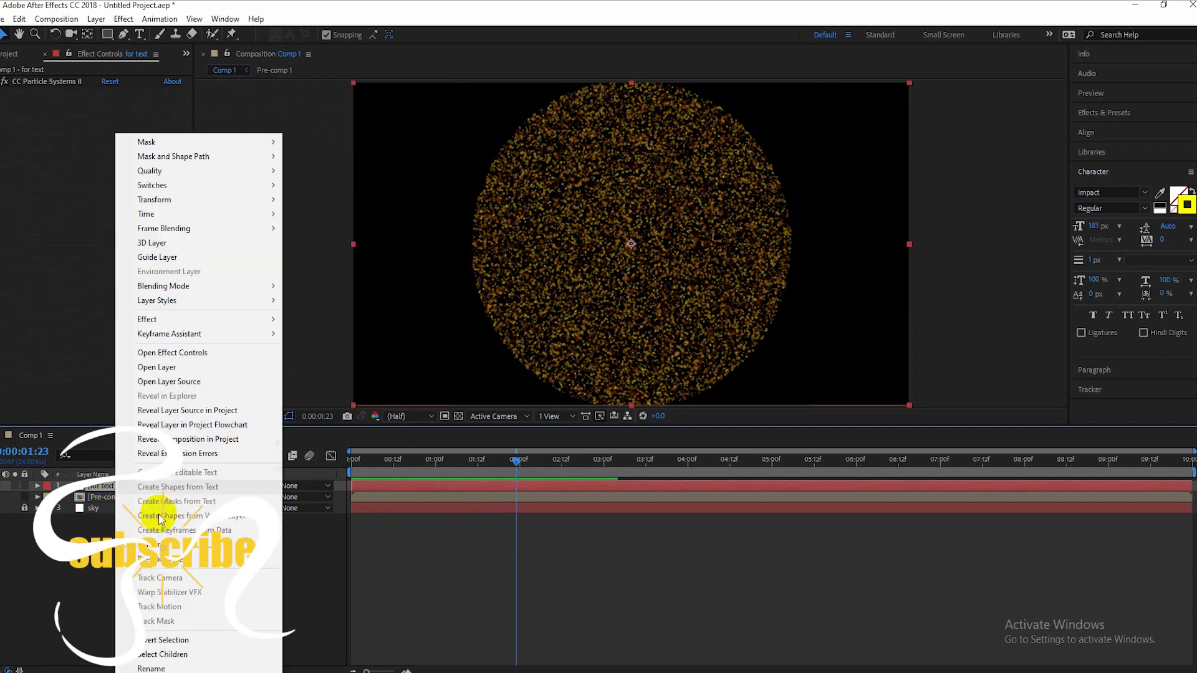
pyautogui.click(172, 557)
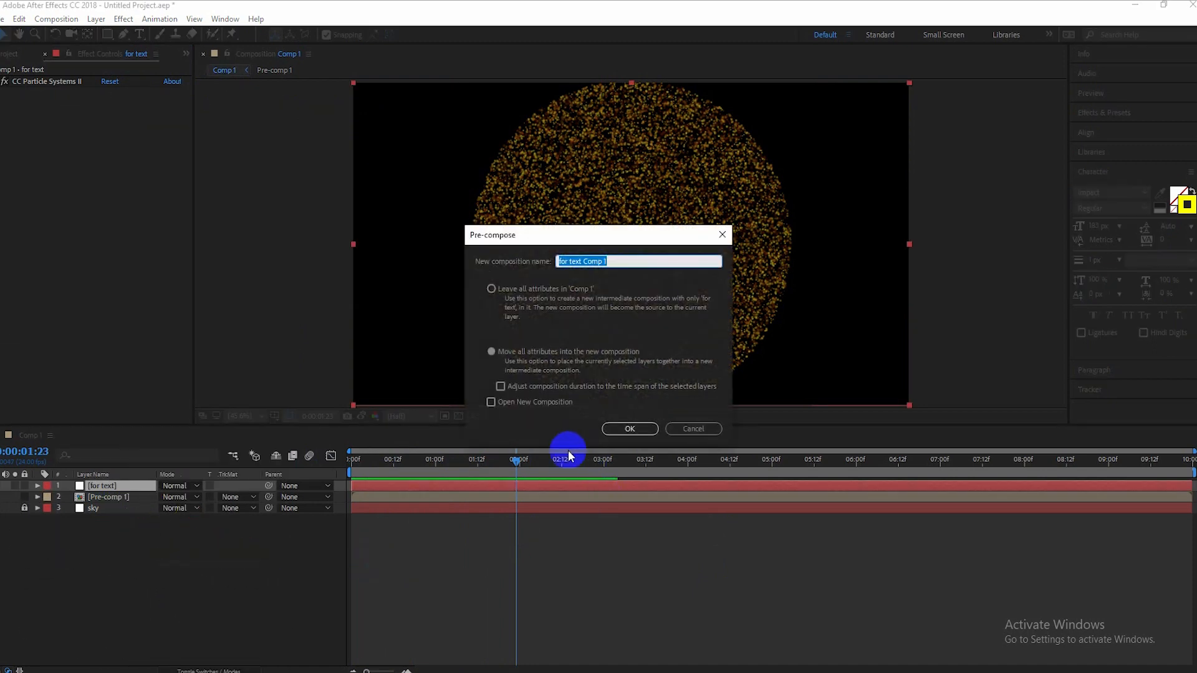
pyautogui.click(631, 430)
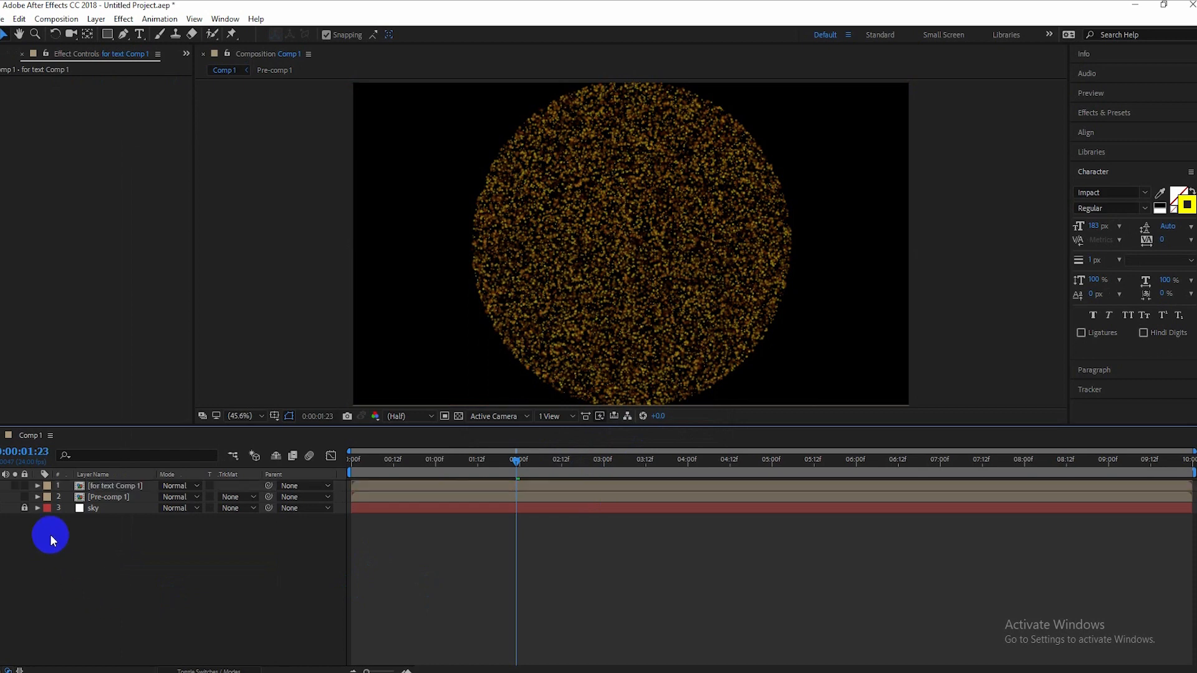
# Add a horizontal text layer reading "2020" over the particles in Comp 1.
pyautogui.rightClick(203, 585)
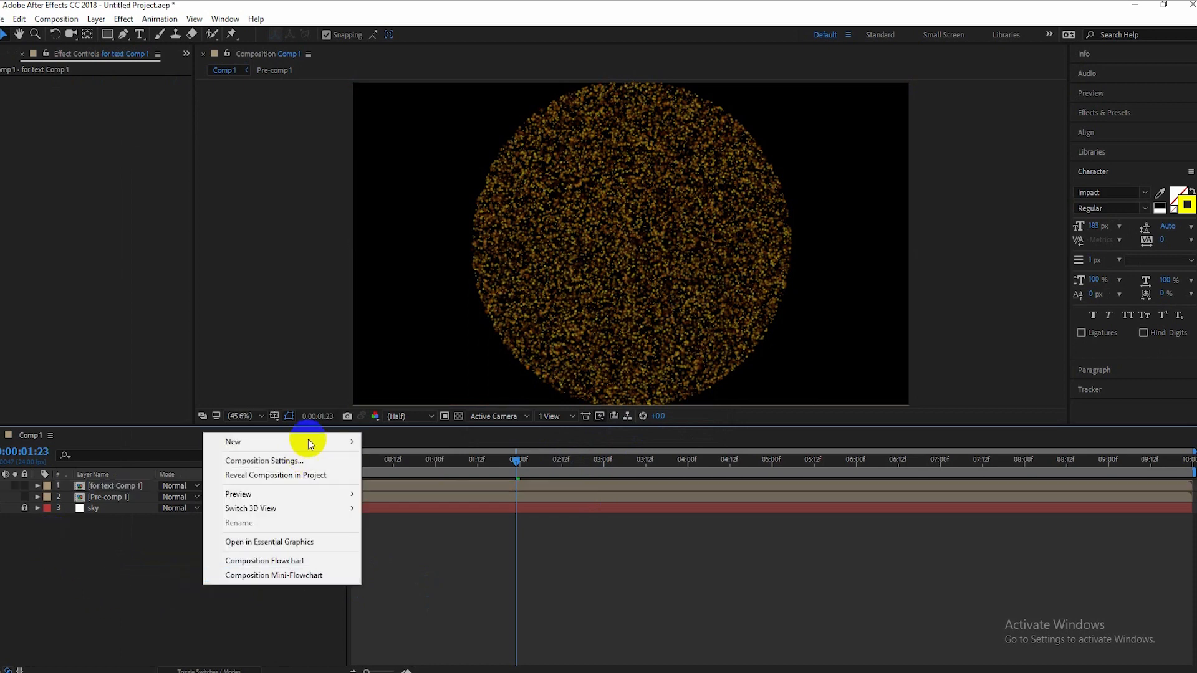
pyautogui.click(135, 585)
pyautogui.click(139, 35)
pyautogui.click(587, 285)
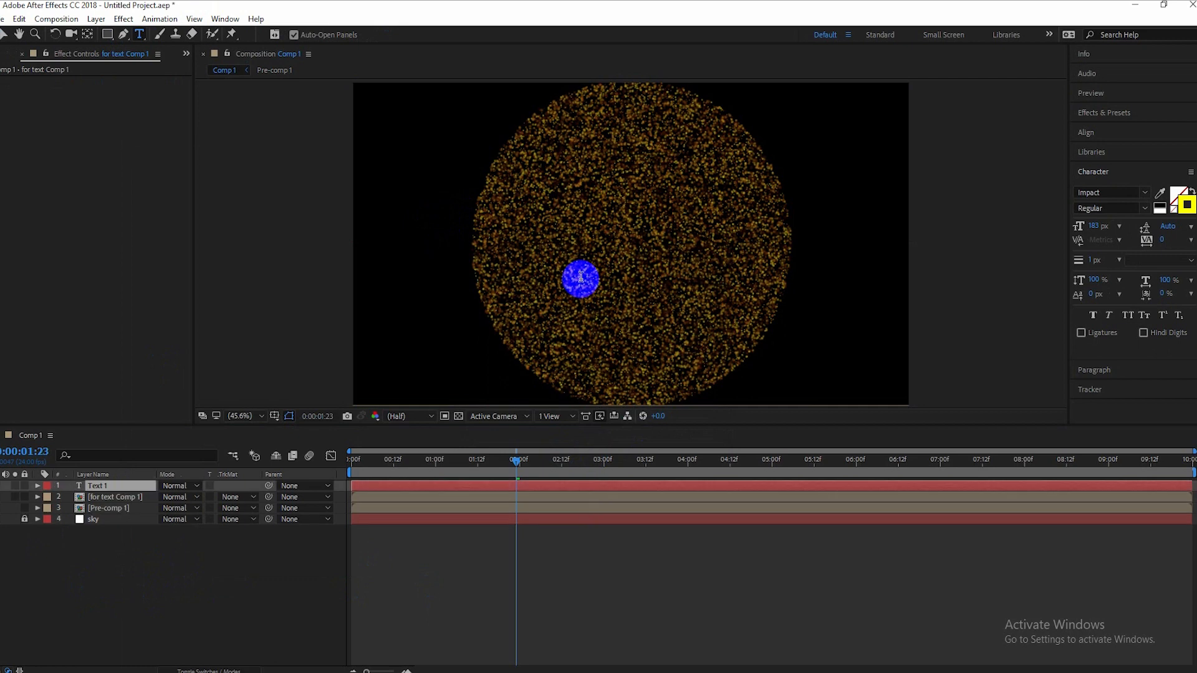
pyautogui.write('2020')
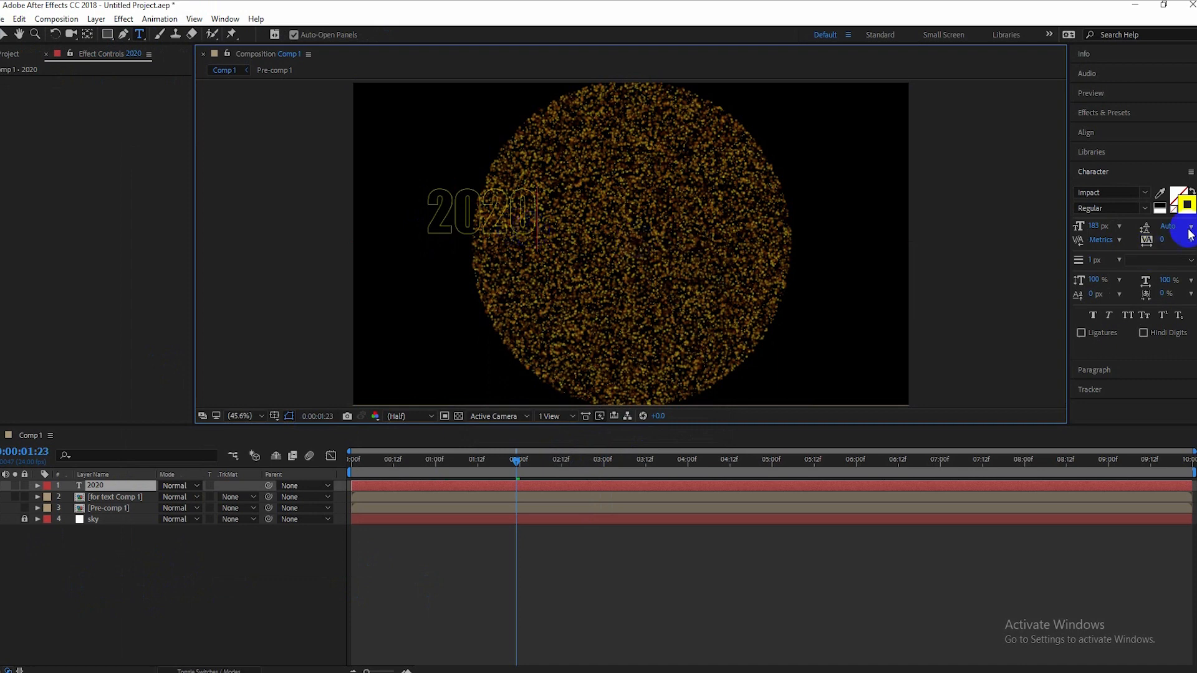
# Give the "2020" text a white fill and remove its stroke.
pyautogui.click(1174, 197)
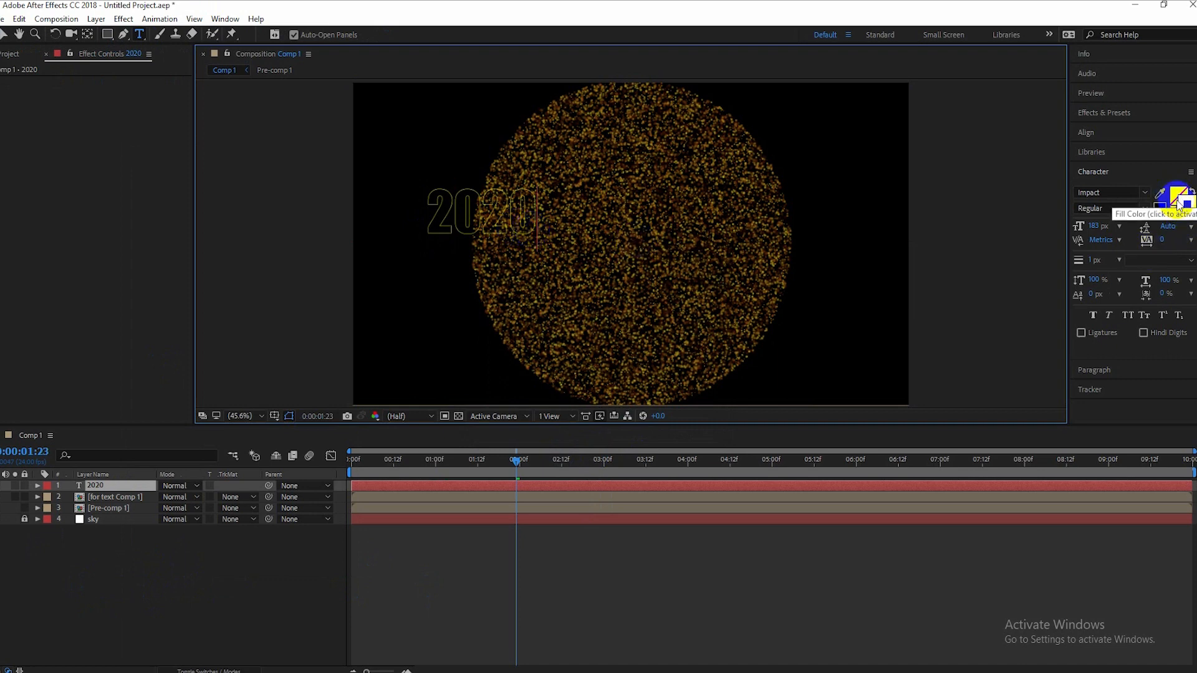
pyautogui.click(1177, 206)
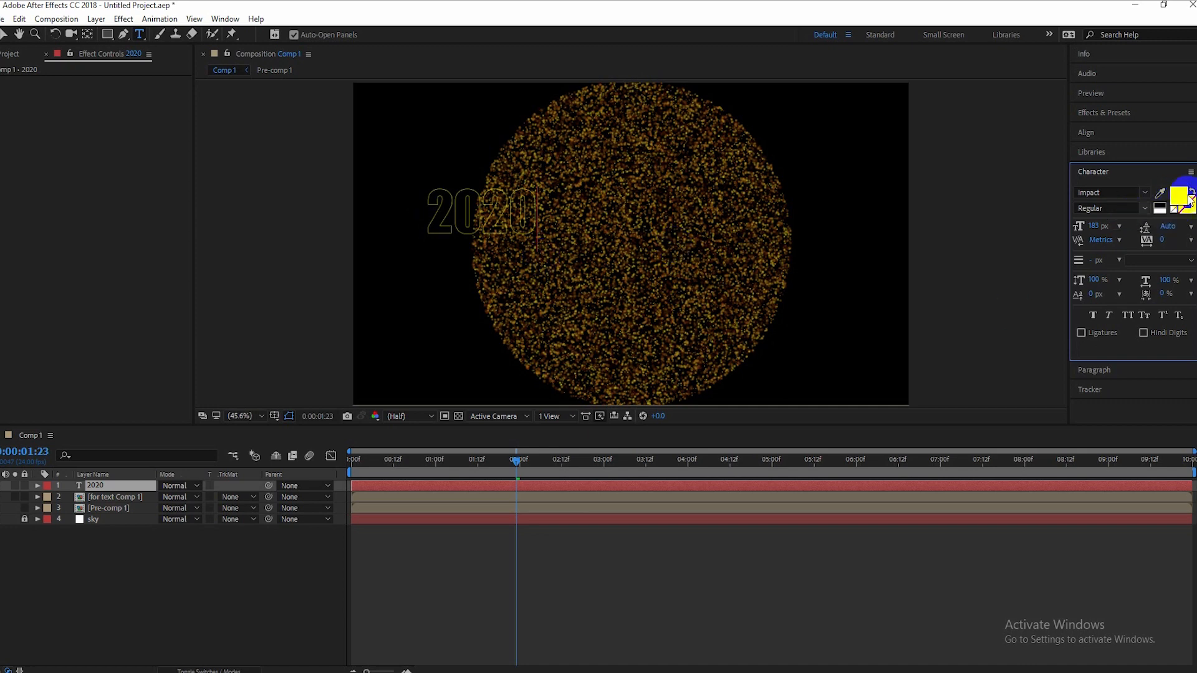
pyautogui.doubleClick(499, 218)
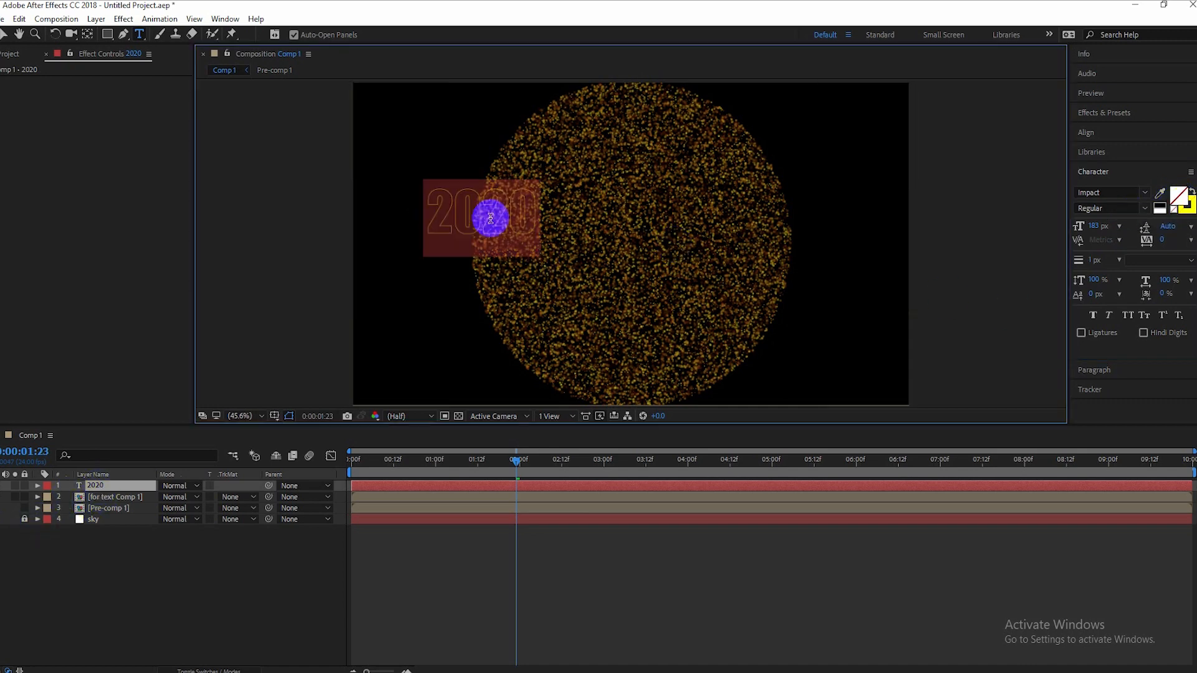
pyautogui.click(1180, 203)
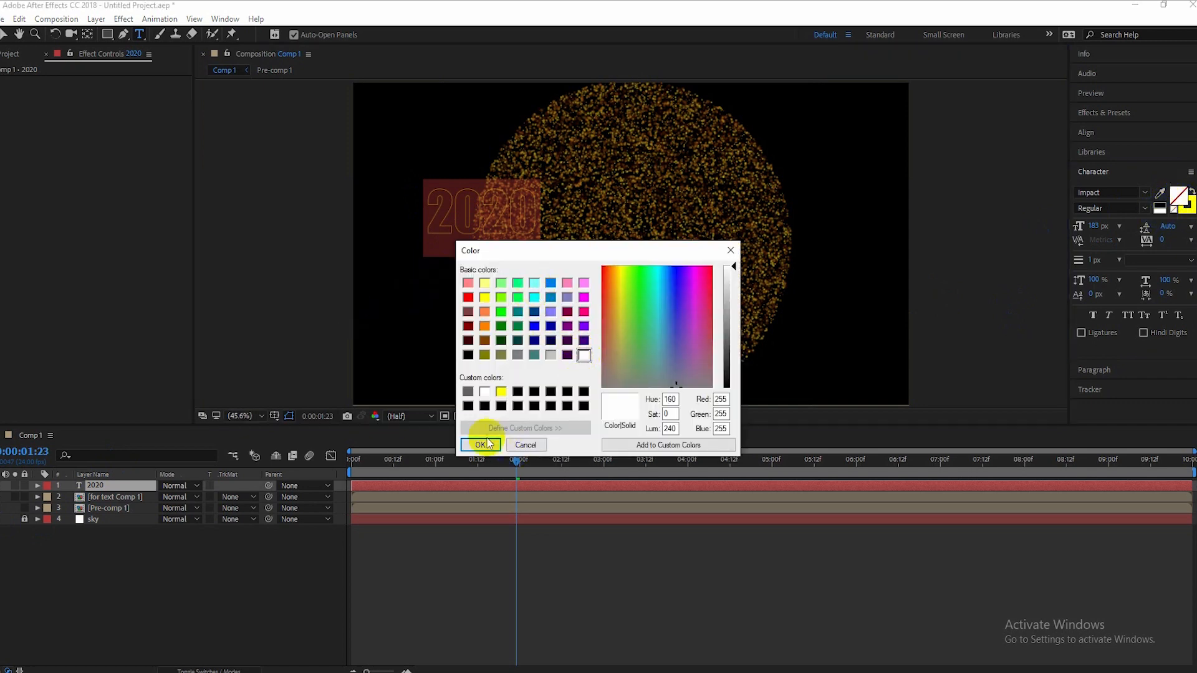
pyautogui.click(485, 391)
pyautogui.click(489, 448)
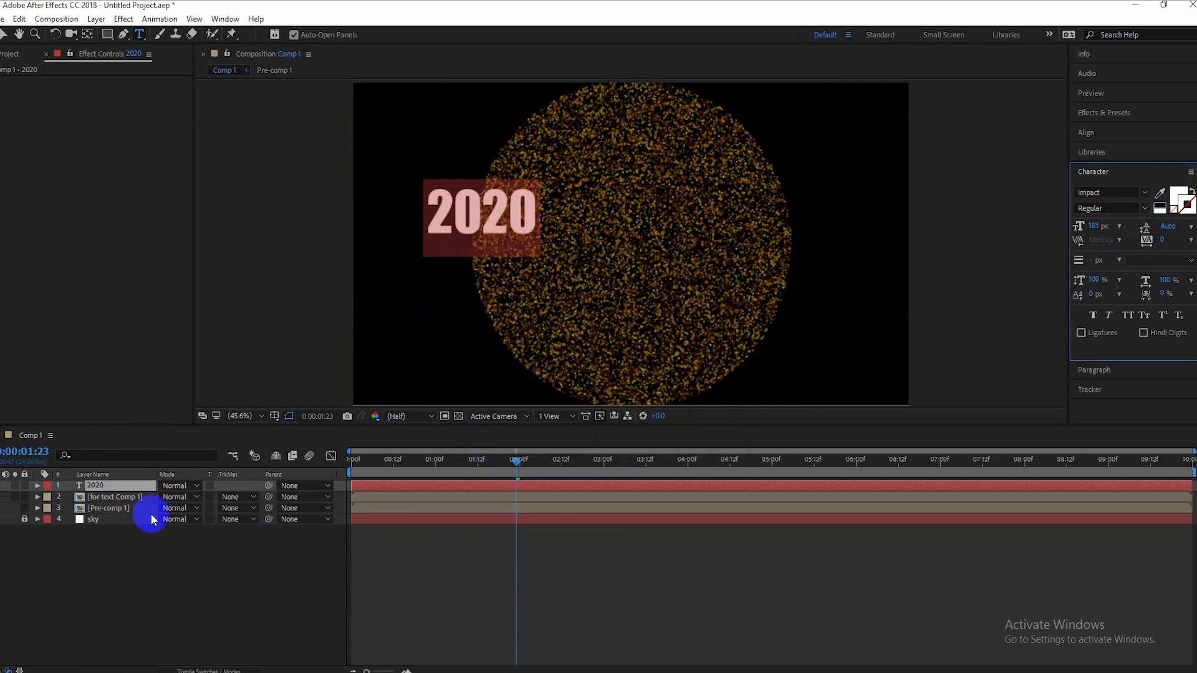
pyautogui.click(270, 595)
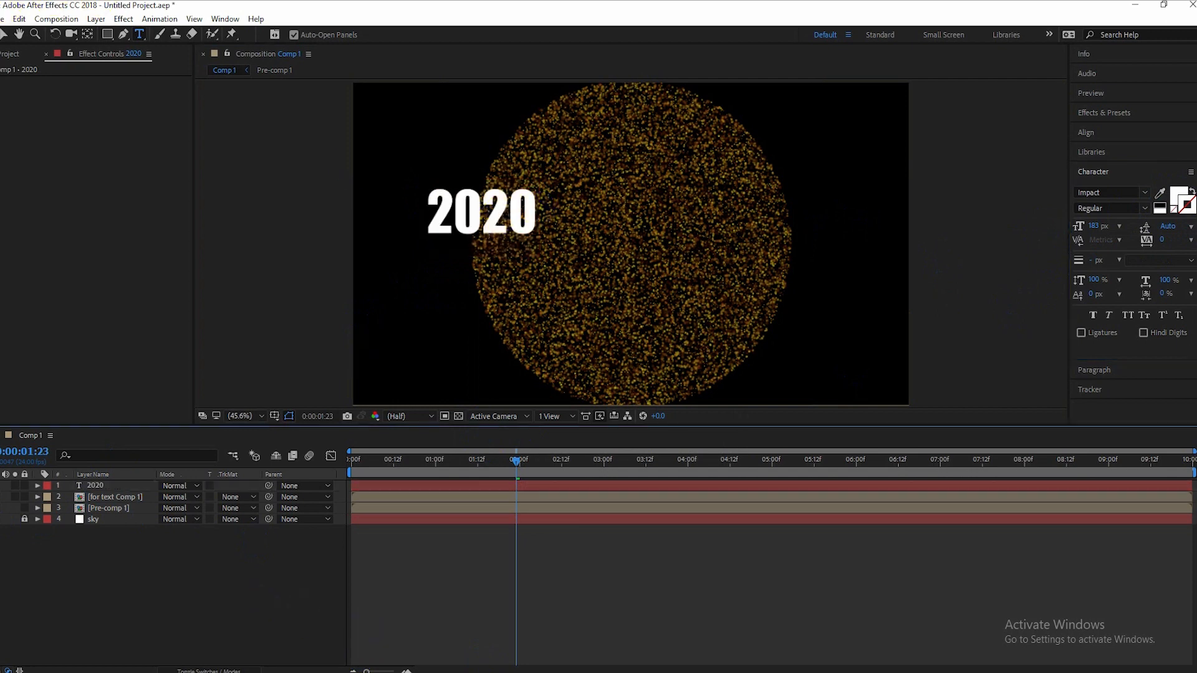
# Center the "2020" text layer's anchor point in its content and align the layer horizontally and vertically to the composition's center.
pyautogui.click(87, 34)
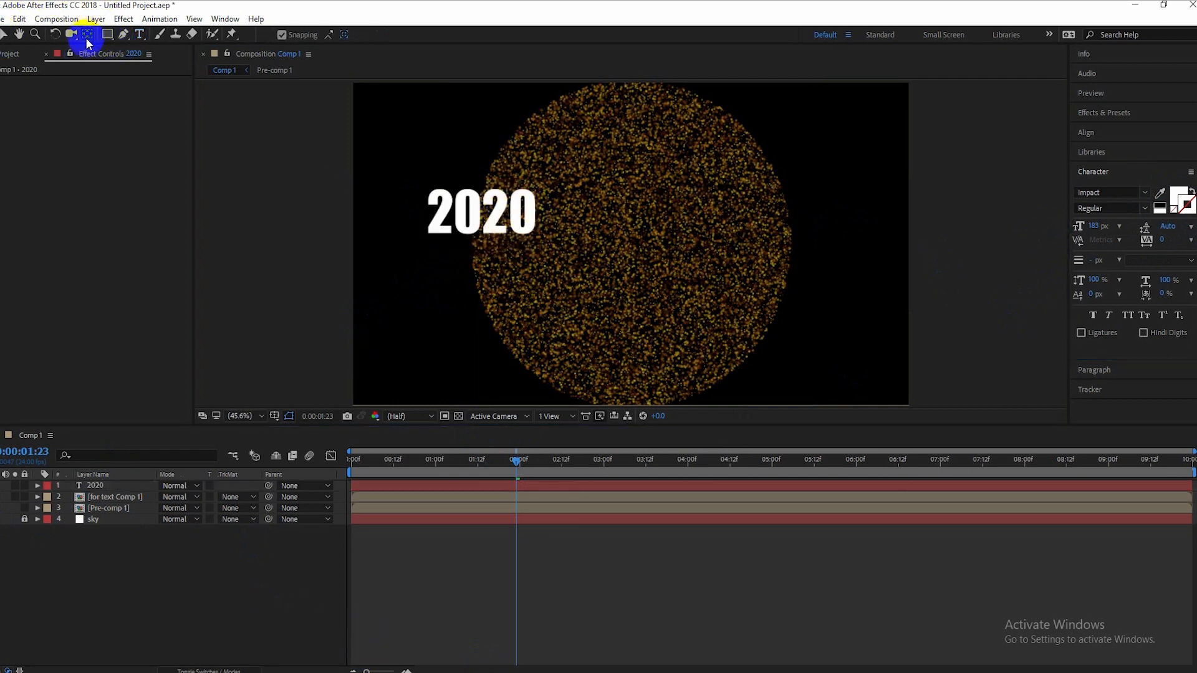
pyautogui.click(96, 485)
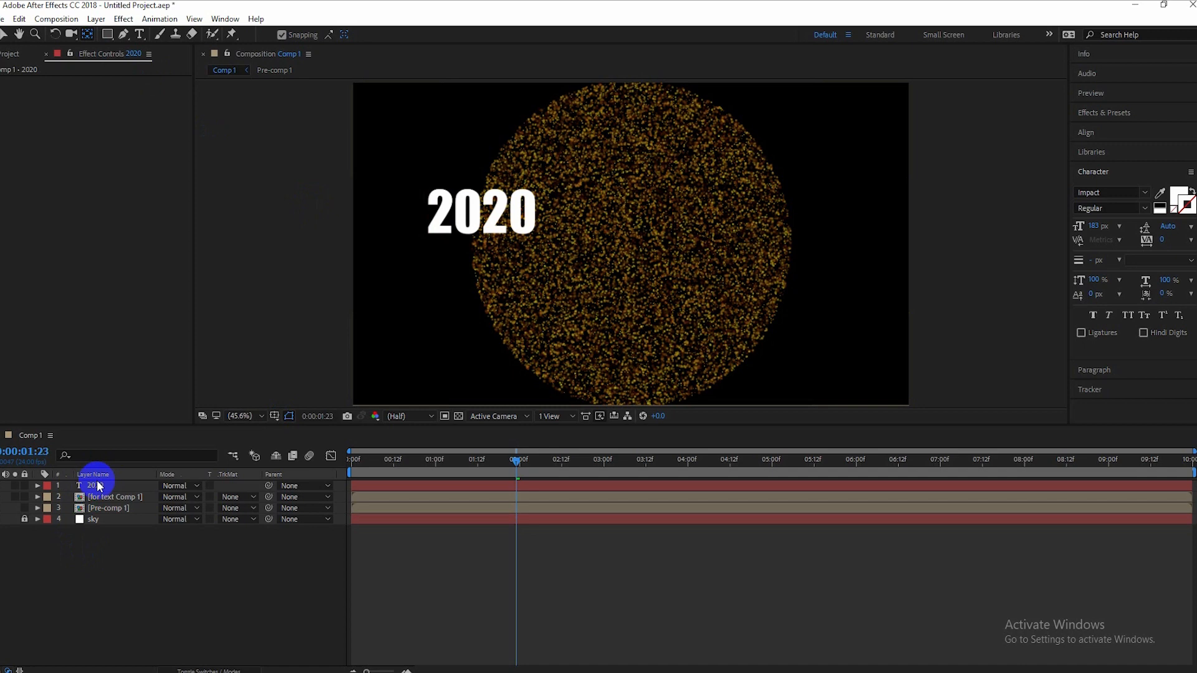
pyautogui.hotkey('ctrl', 'alt', 'Home')
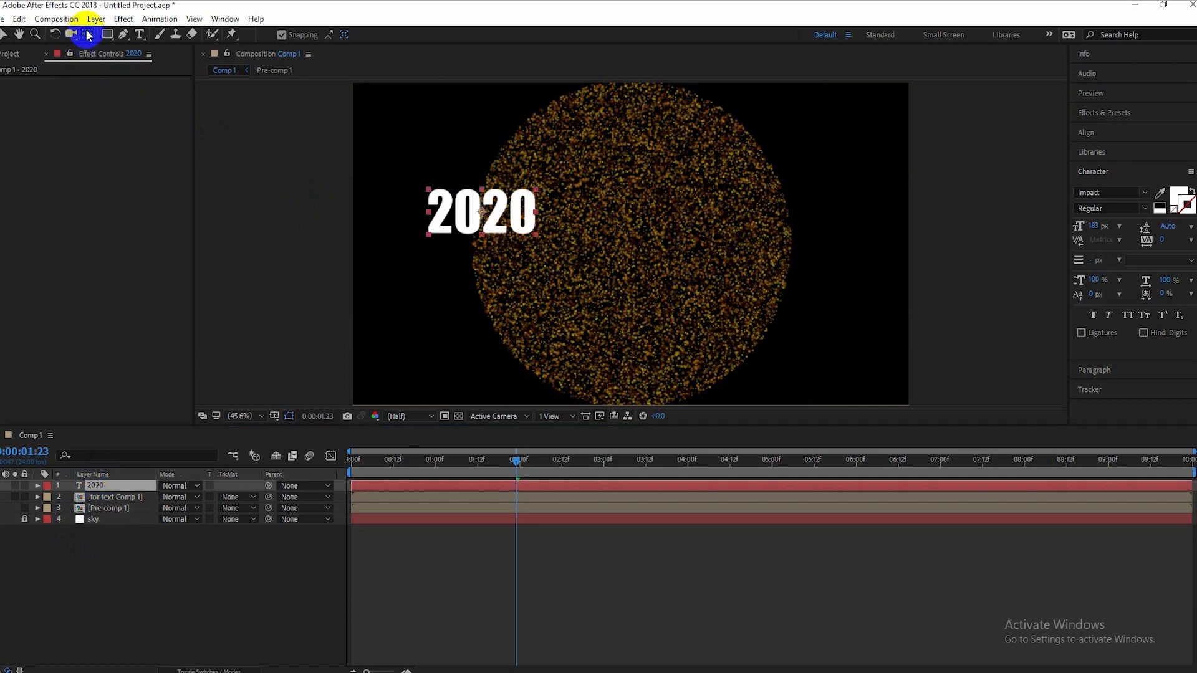
pyautogui.click(1085, 132)
pyautogui.click(1104, 165)
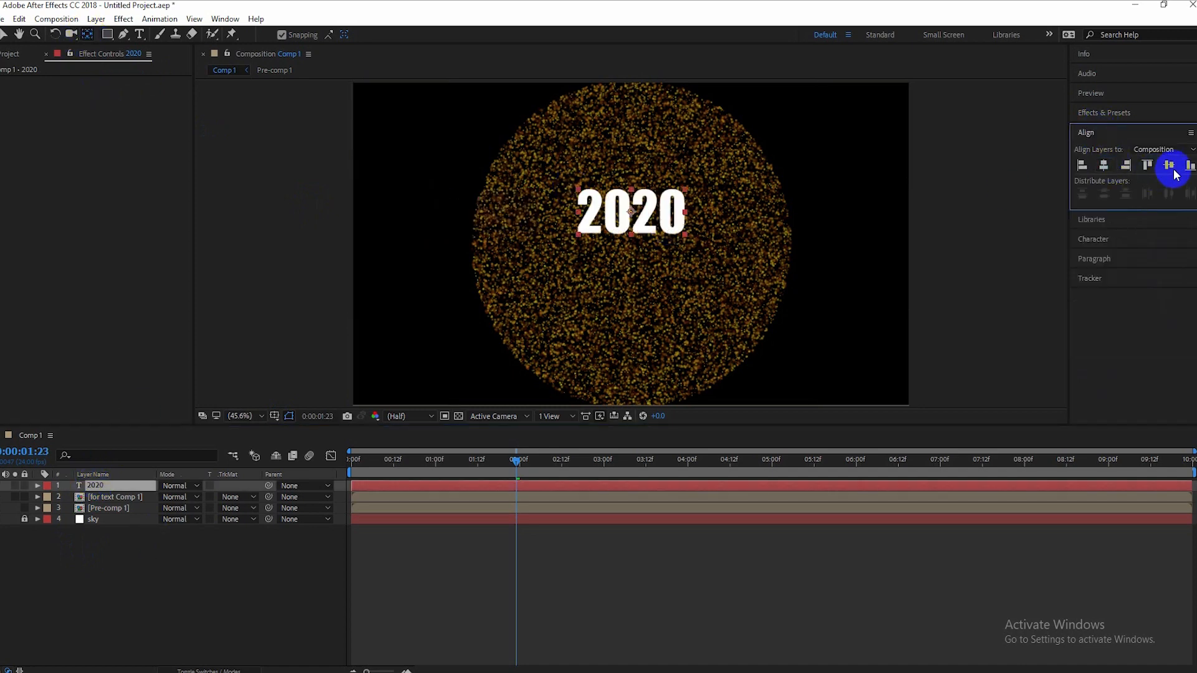
pyautogui.click(1169, 165)
pyautogui.click(226, 573)
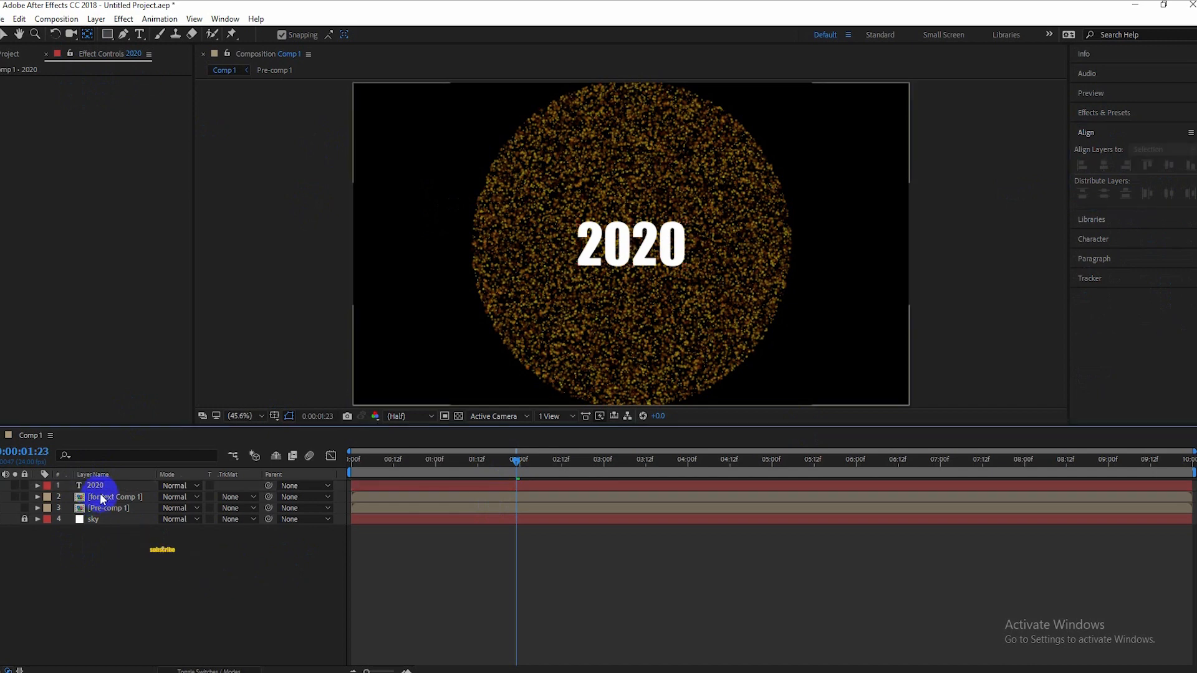
# Duplicate the "2020" text layer and hide the copy.
pyautogui.click(102, 485)
pyautogui.hotkey('ctrl', 'd')
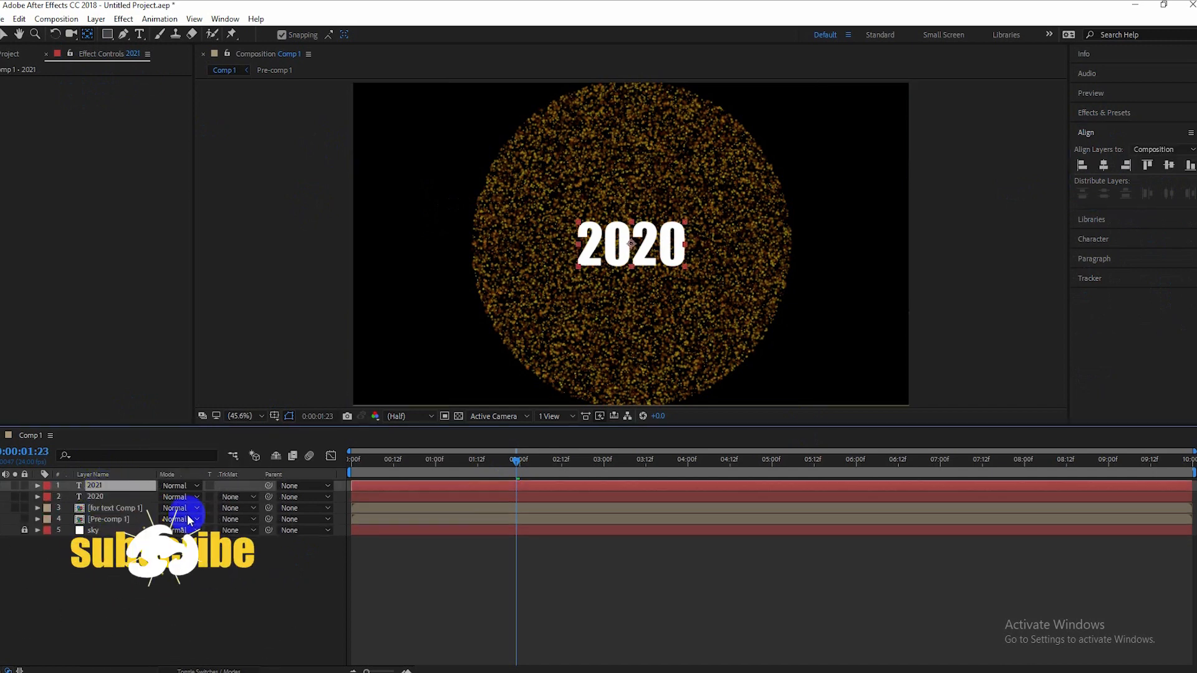
pyautogui.click(0, 488)
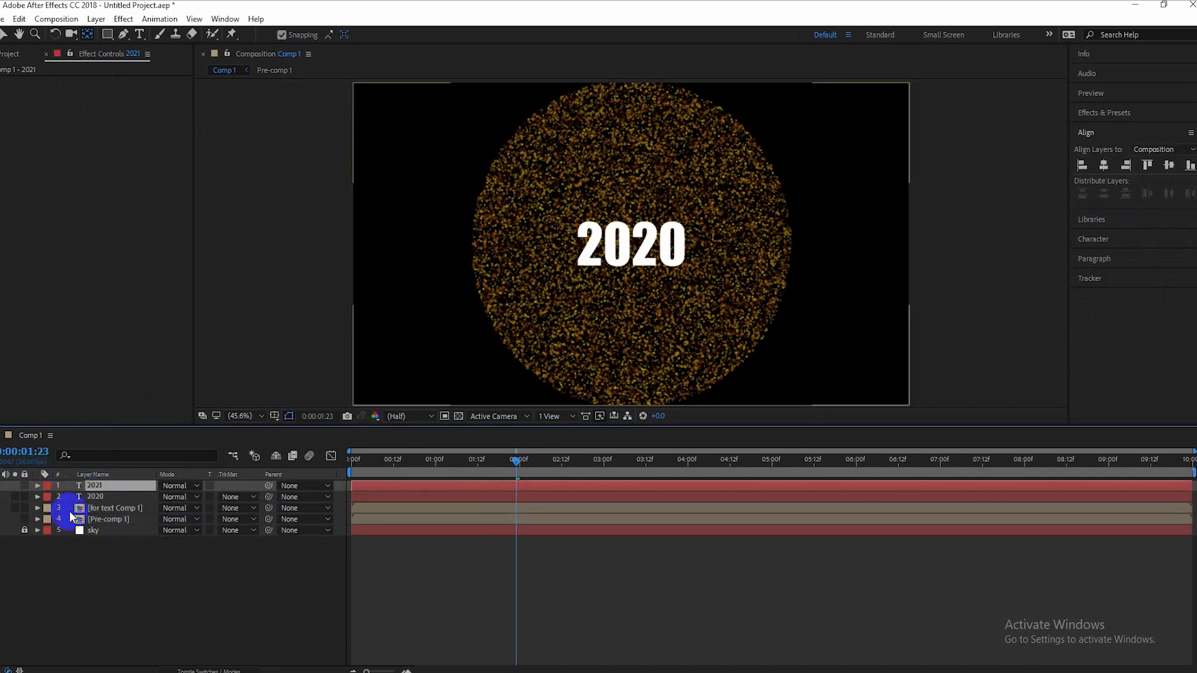
# Pre-compose the original "2020" text layer, moving all its attributes into the new composition.
pyautogui.click(99, 496)
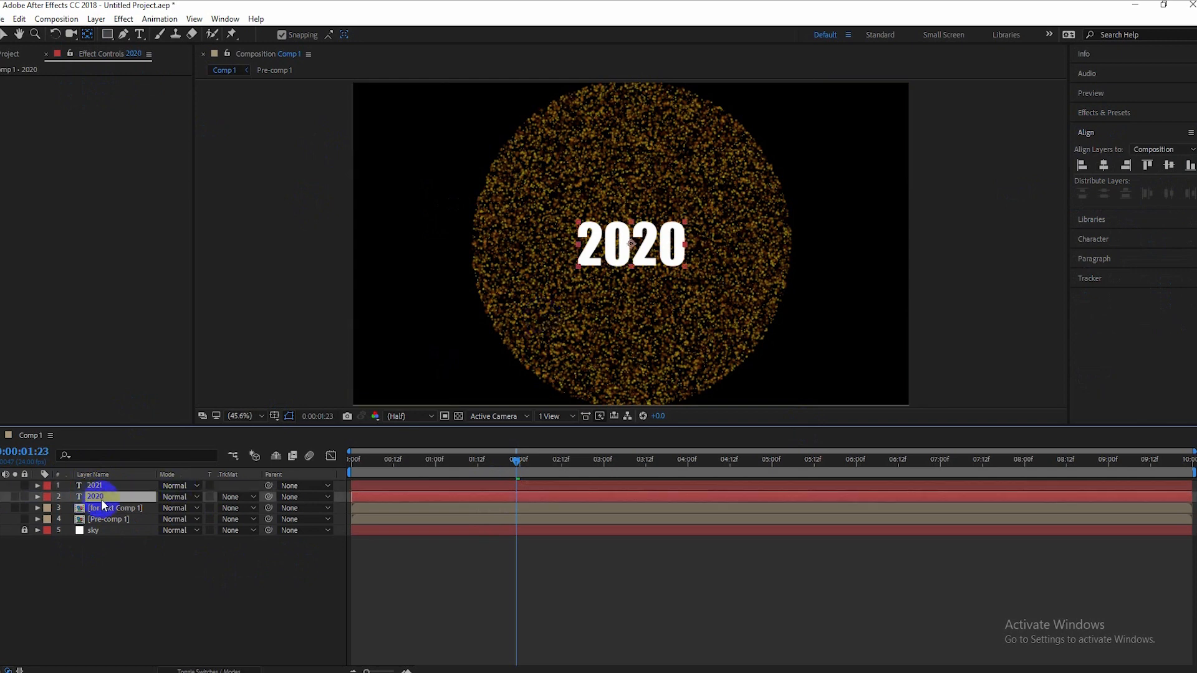
pyautogui.rightClick(98, 496)
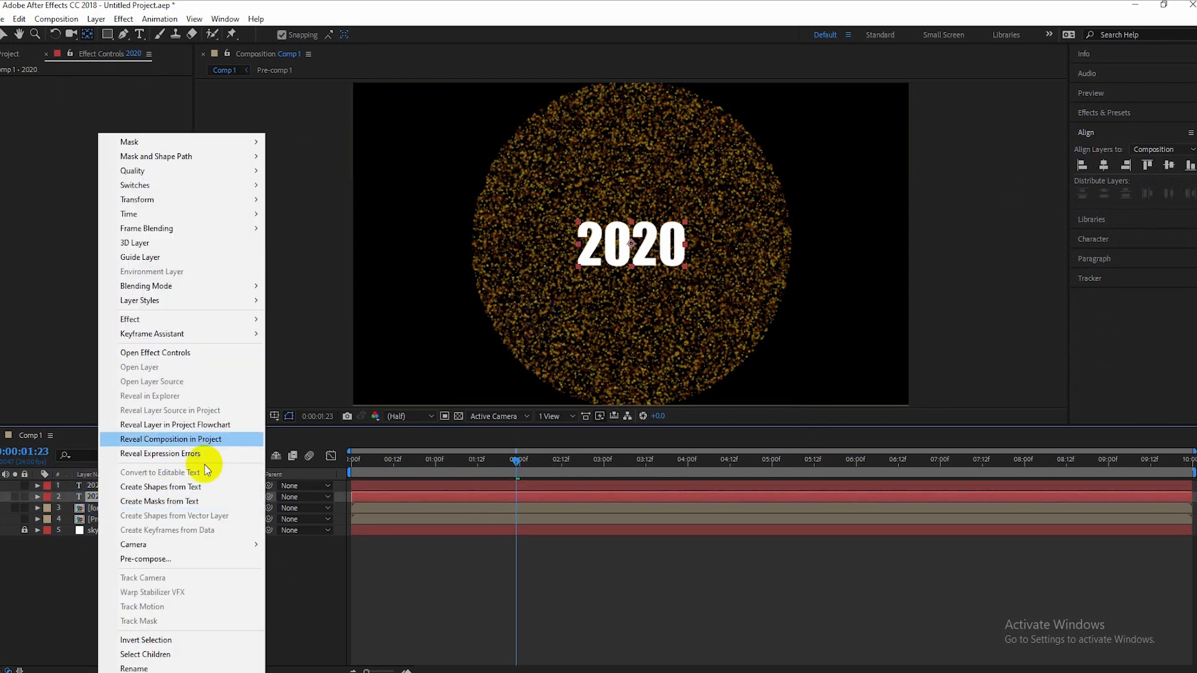
pyautogui.click(167, 561)
pyautogui.click(624, 428)
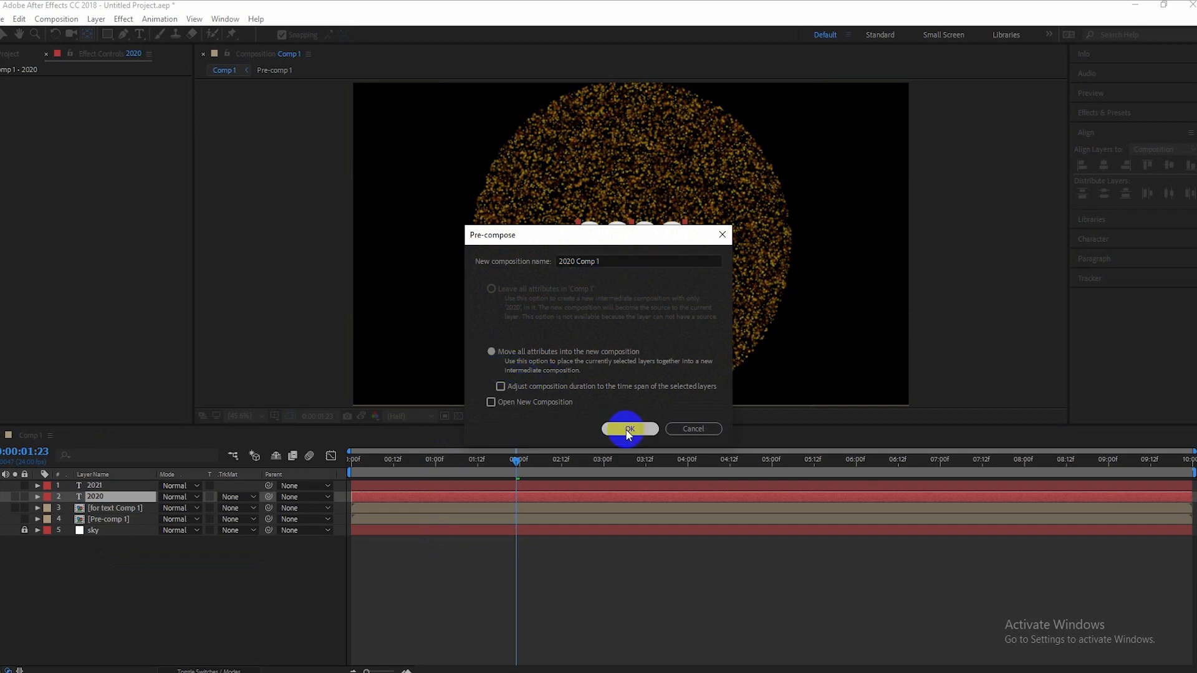
# Set the "for text Comp 1" layer's track matte to Alpha using "2020 Comp 1", and preview the particle-filled text from the start.
pyautogui.click(111, 507)
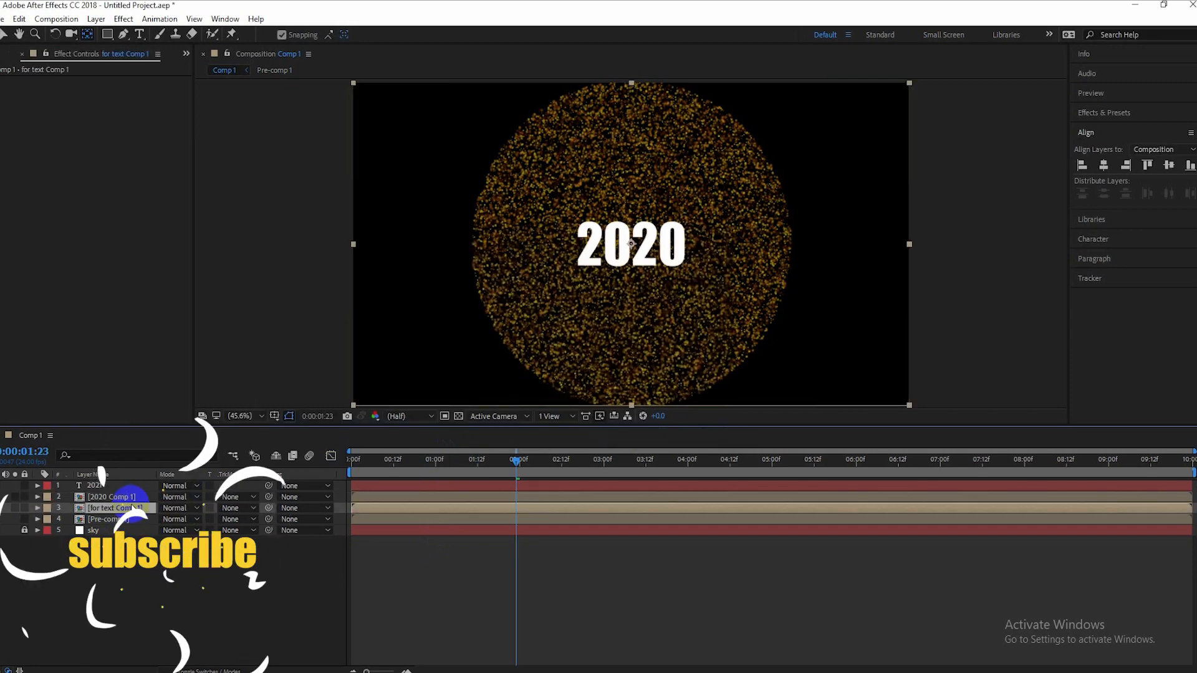
pyautogui.click(256, 510)
pyautogui.click(237, 536)
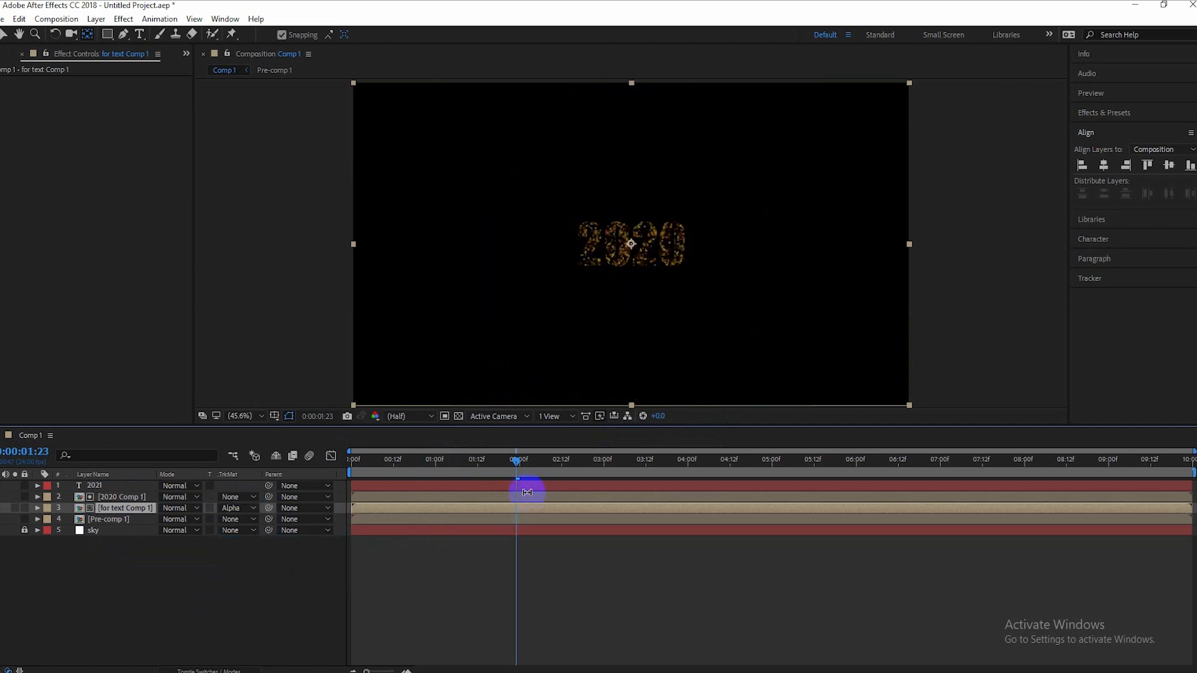
pyautogui.moveTo(515, 464); pyautogui.dragTo(254, 462)
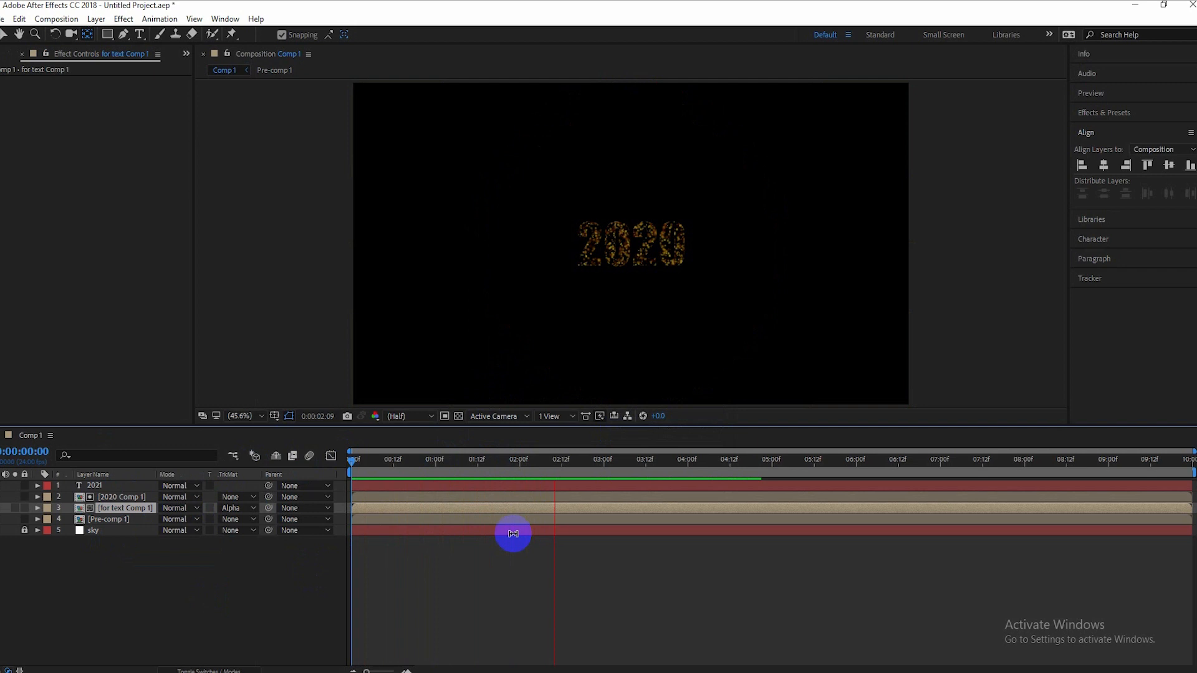
pyautogui.press('space')
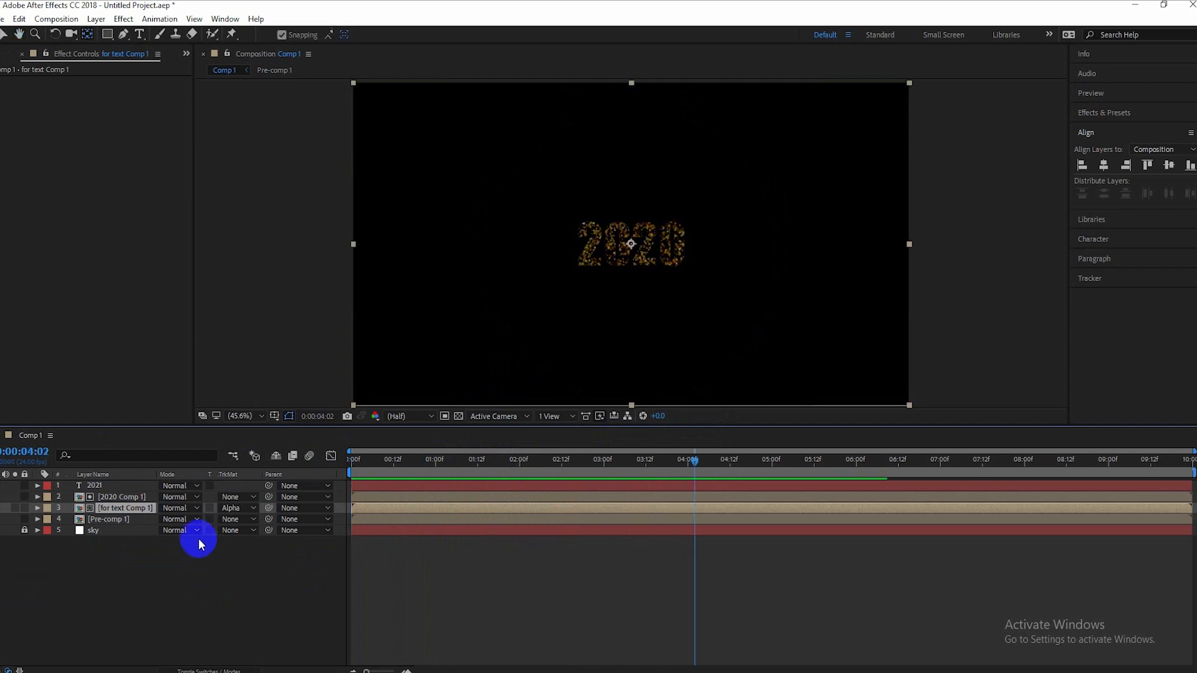
# Show the duplicate "2020" text layer, give its text a yellow stroke with no fill, and preview from the start.
pyautogui.click(0, 487)
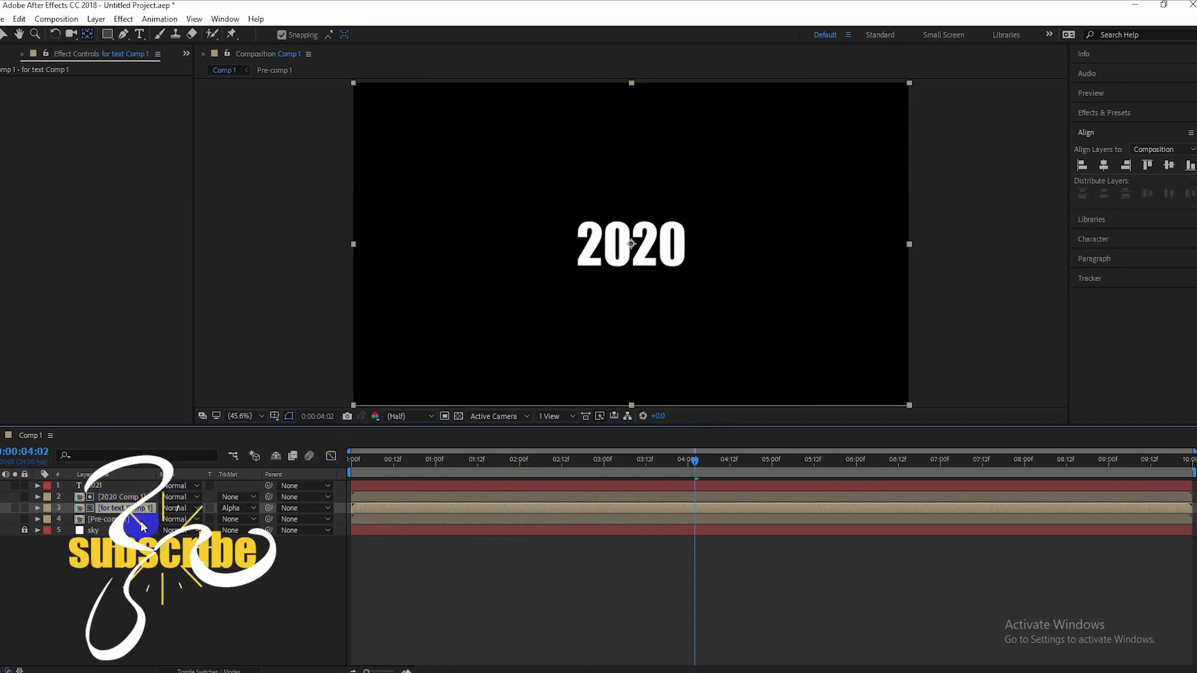
pyautogui.click(94, 485)
pyautogui.click(597, 237)
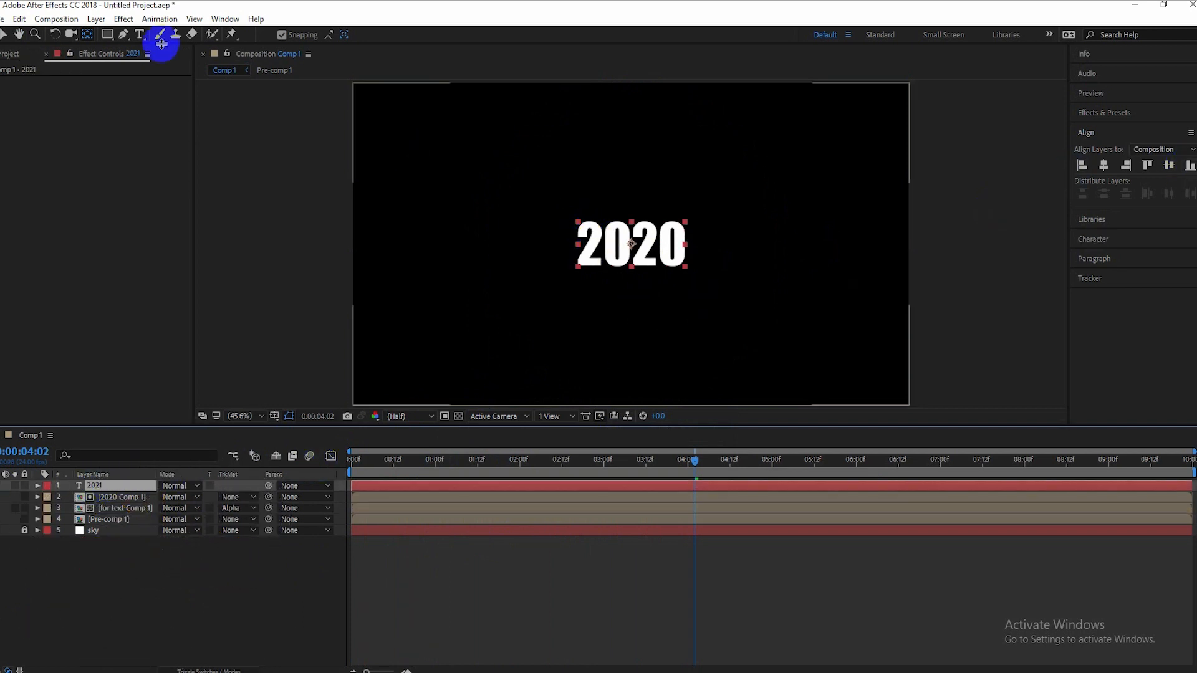
pyautogui.click(137, 34)
pyautogui.click(610, 240)
pyautogui.click(610, 240)
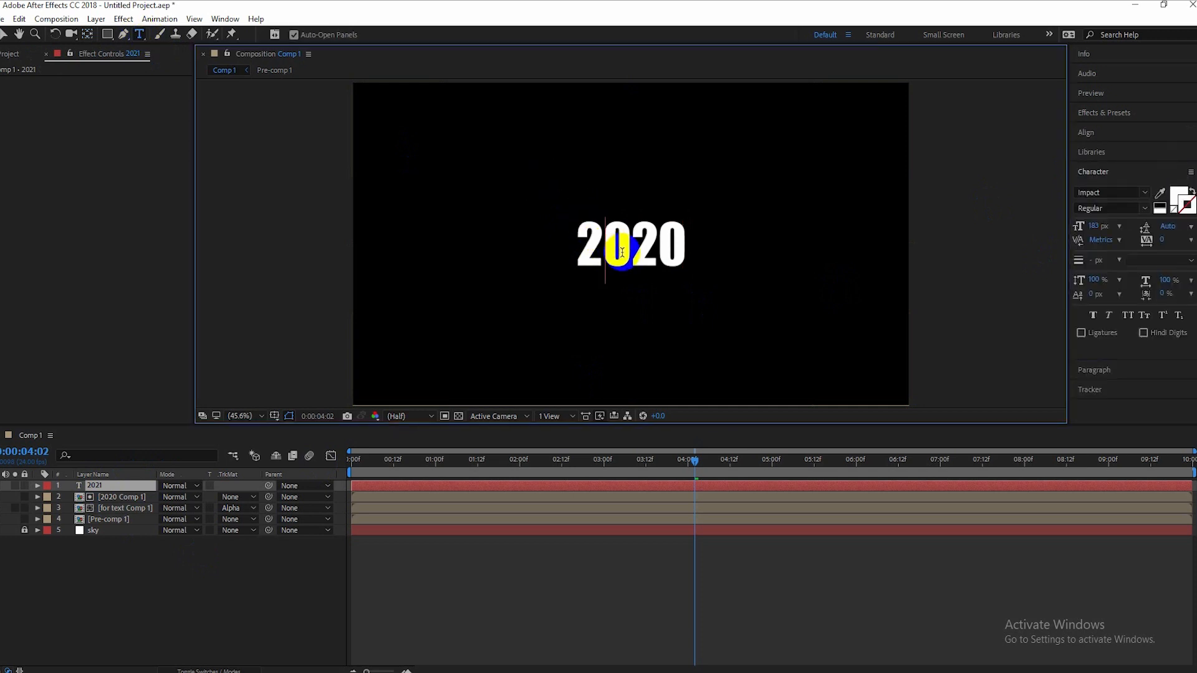
pyautogui.hotkey('ctrl', 'a')
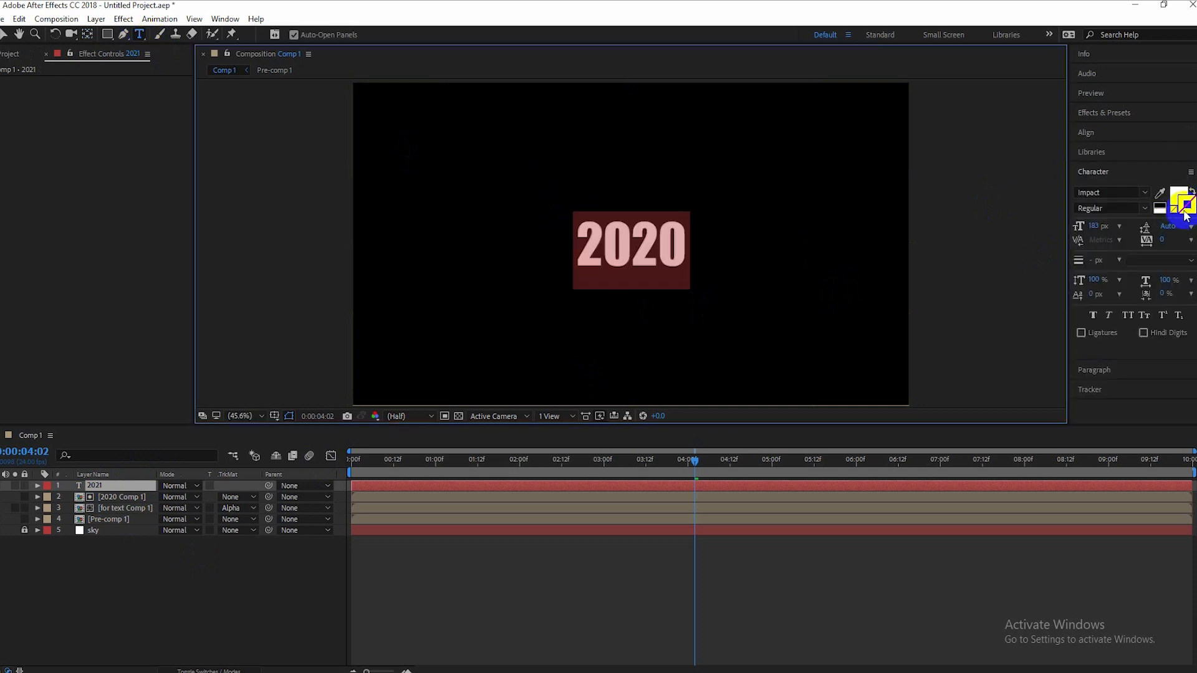
pyautogui.click(1183, 205)
pyautogui.click(501, 391)
pyautogui.click(492, 446)
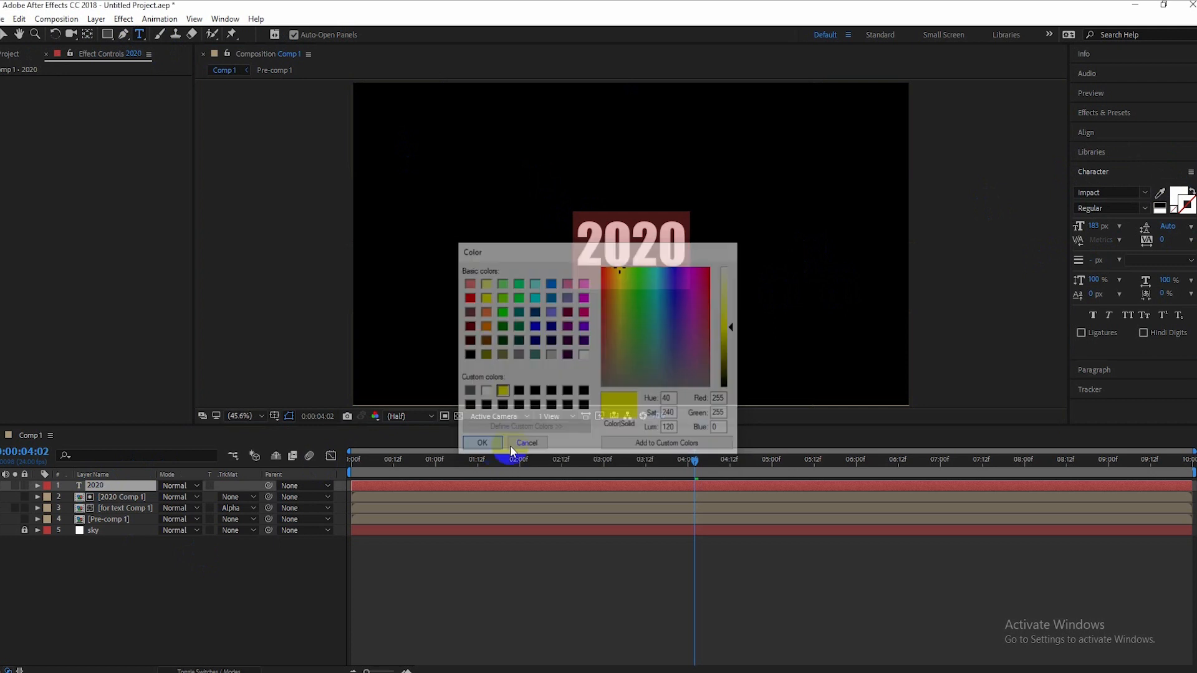
pyautogui.click(1174, 212)
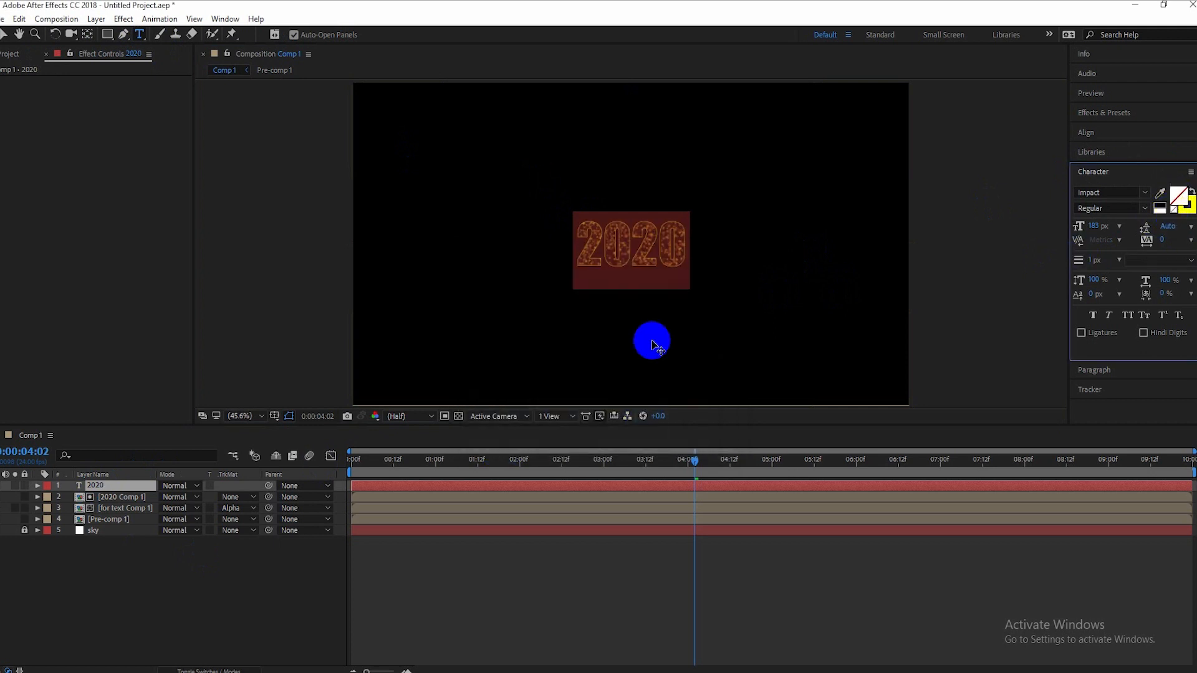
pyautogui.moveTo(690, 469); pyautogui.dragTo(294, 478)
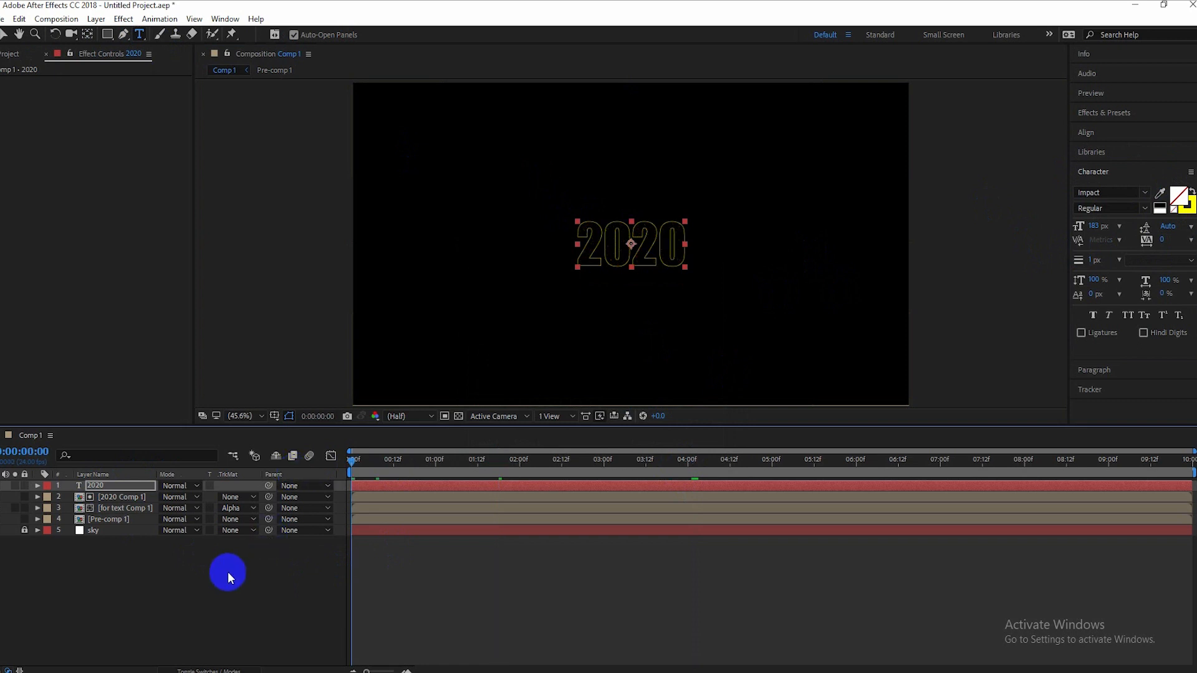
pyautogui.press('space')
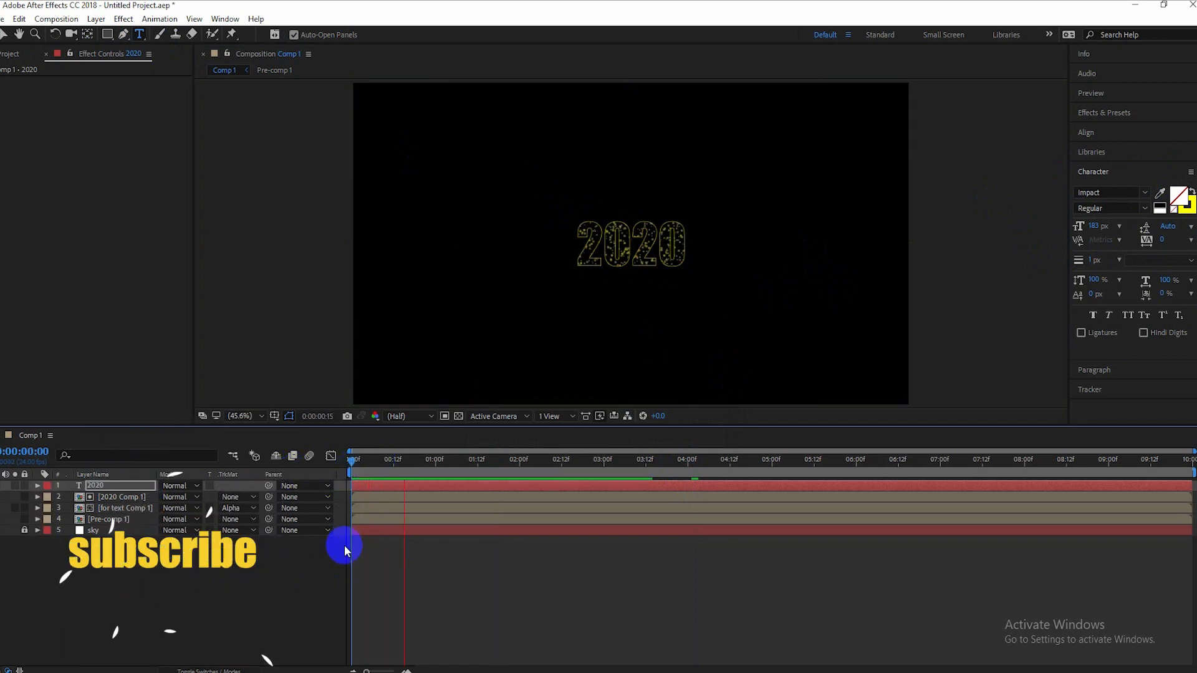
# Add an opacity keyframe of 0% to the outlined "2020" text layer at 0:00:00:00.
pyautogui.click(95, 485)
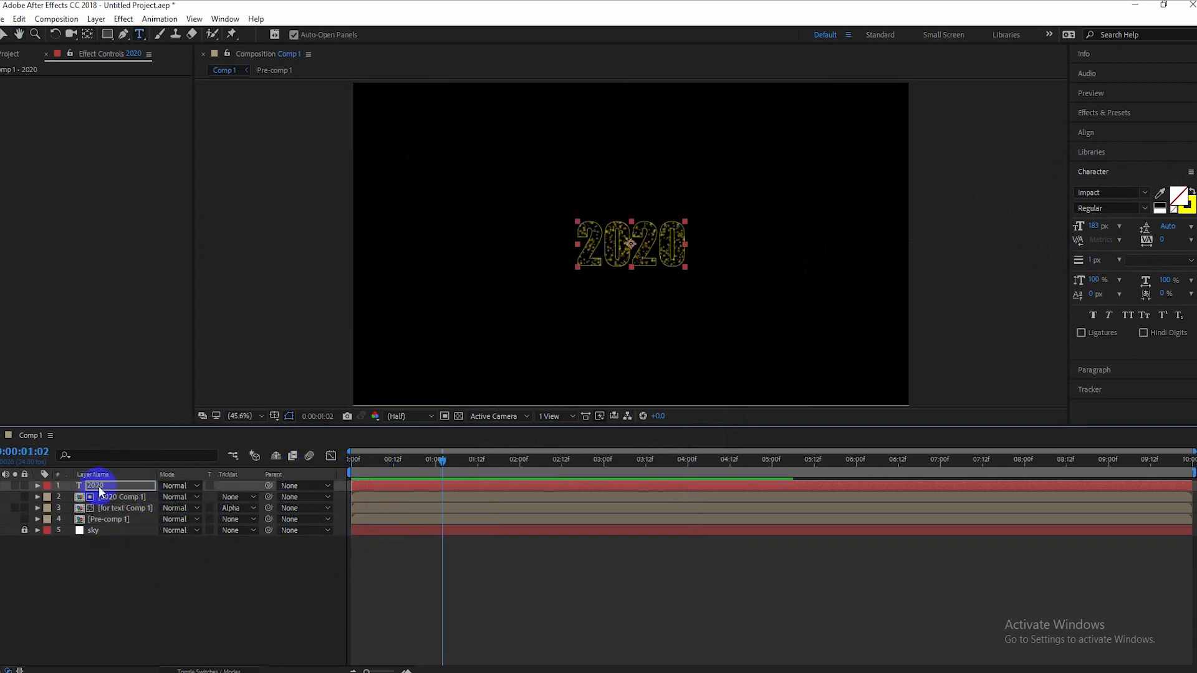
pyautogui.click(37, 485)
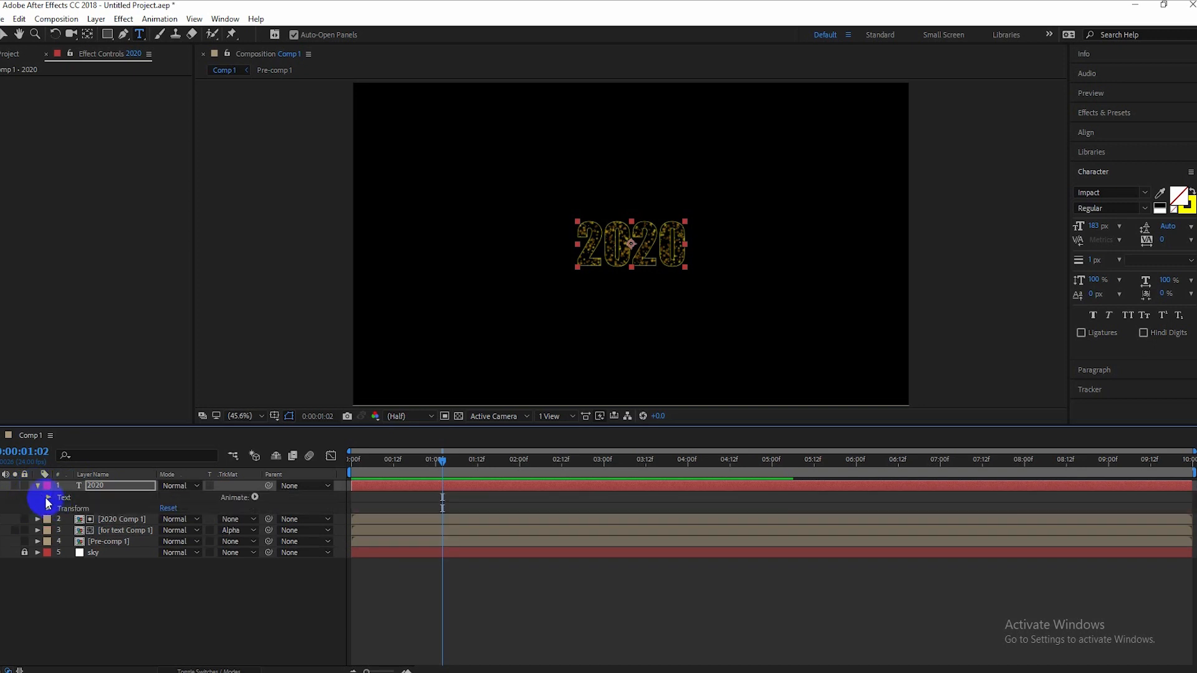
pyautogui.click(48, 498)
pyautogui.click(49, 497)
pyautogui.click(48, 508)
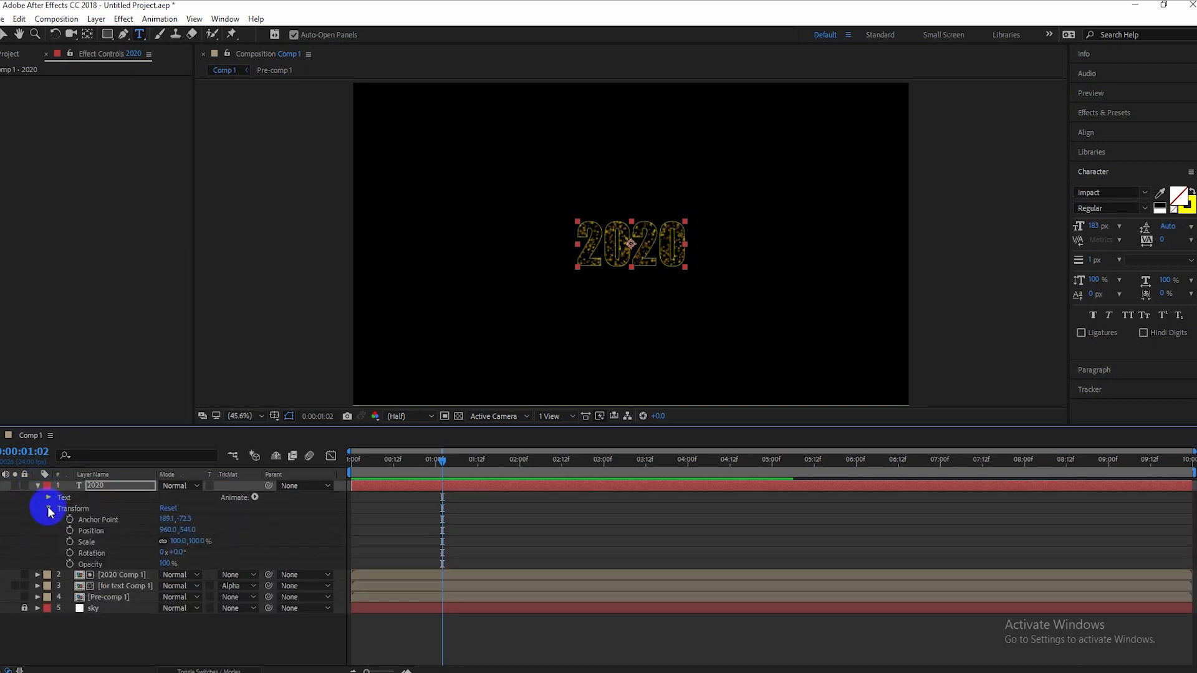
pyautogui.moveTo(443, 461); pyautogui.dragTo(379, 461)
pyautogui.press('Home')
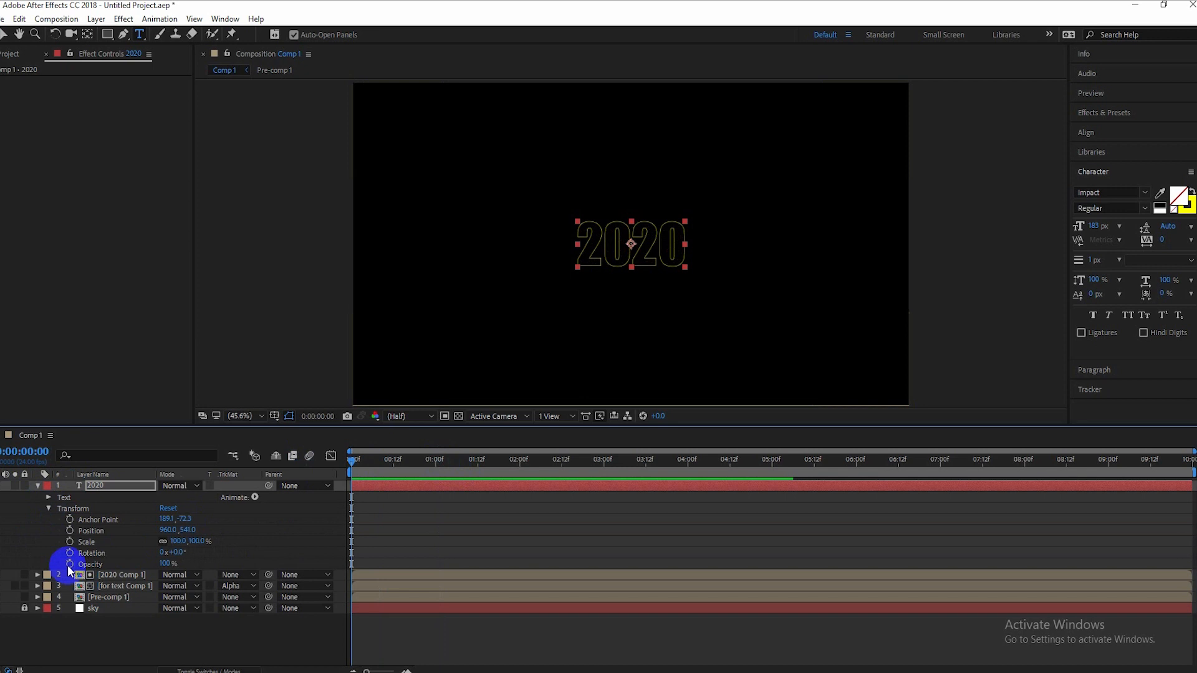
pyautogui.click(165, 564)
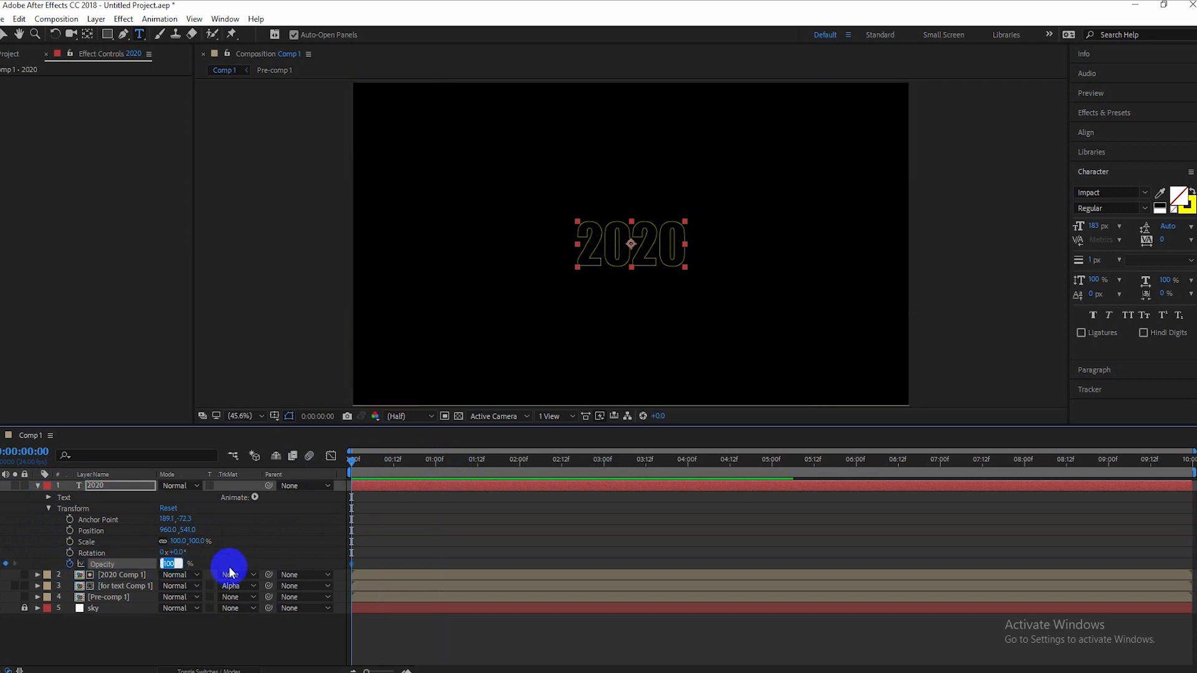
pyautogui.press('Return')
# Set the outlined "2020" layer's opacity to 100% at 0:00:01:16 and preview the fade-in from the start.
pyautogui.moveTo(368, 461); pyautogui.dragTo(491, 462)
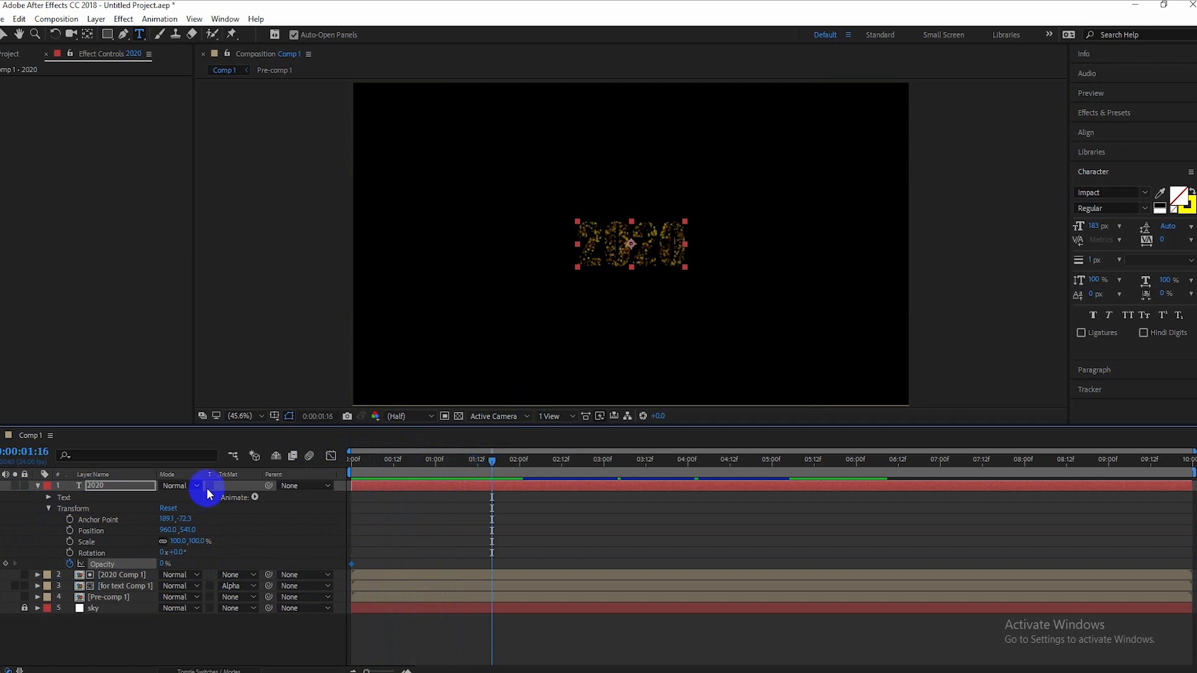
pyautogui.moveTo(171, 564); pyautogui.dragTo(246, 560)
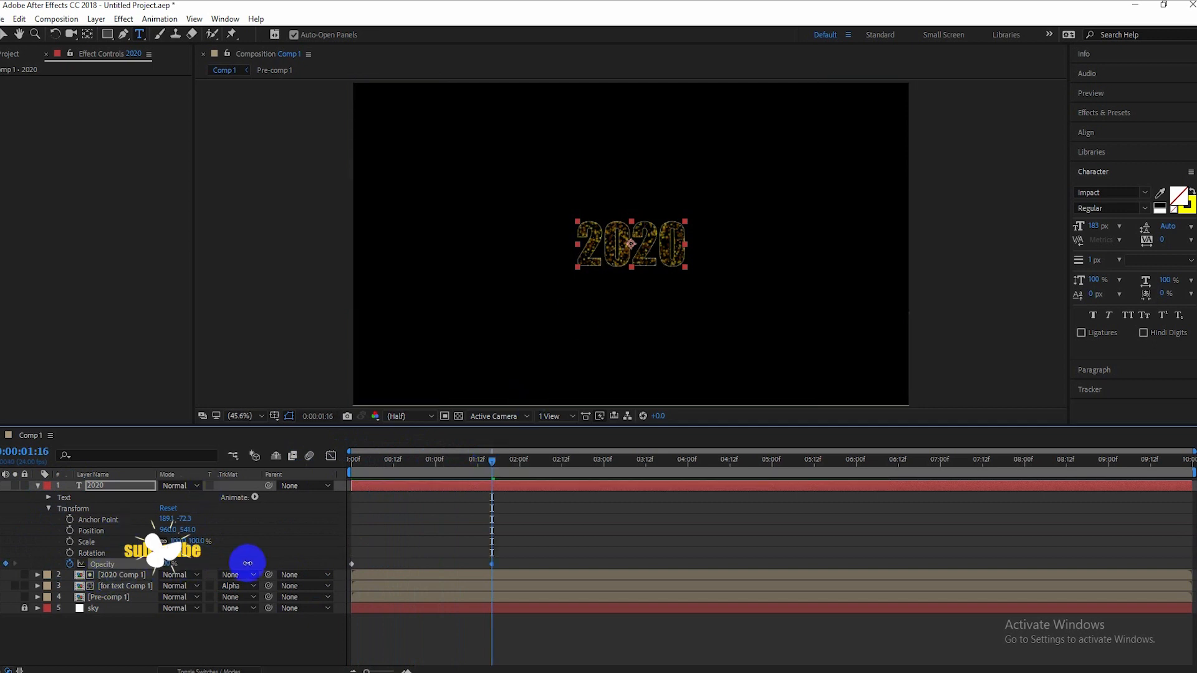
pyautogui.moveTo(489, 460); pyautogui.dragTo(351, 461)
pyautogui.press('space')
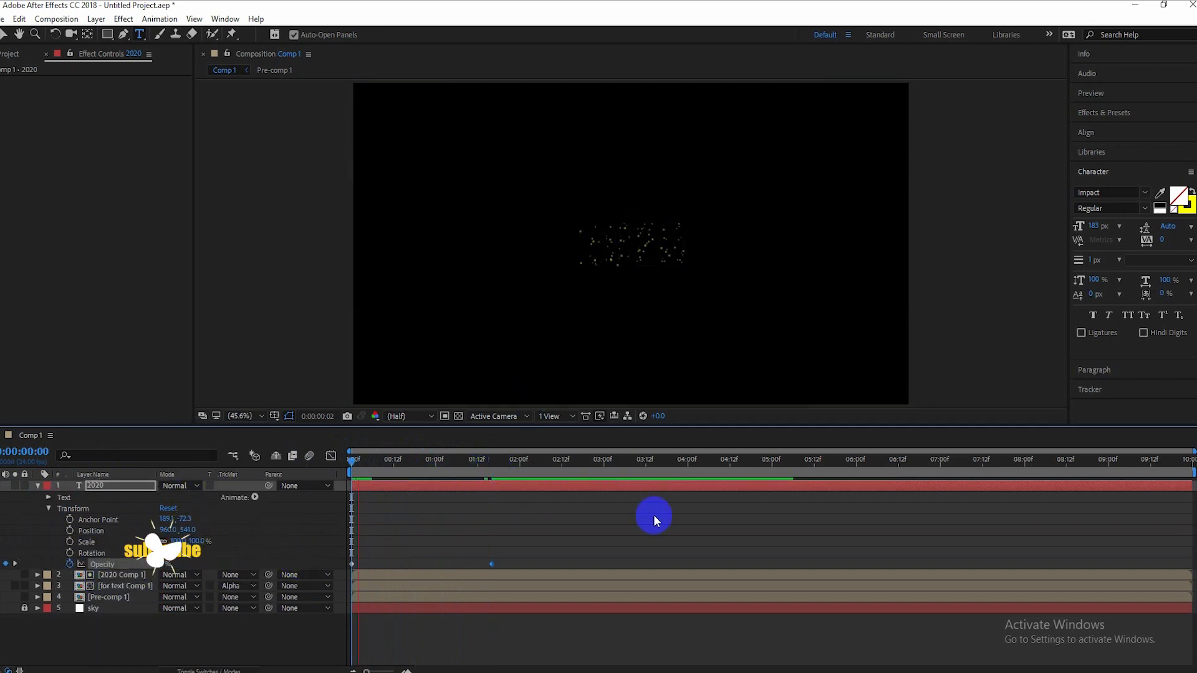
pyautogui.press('space')
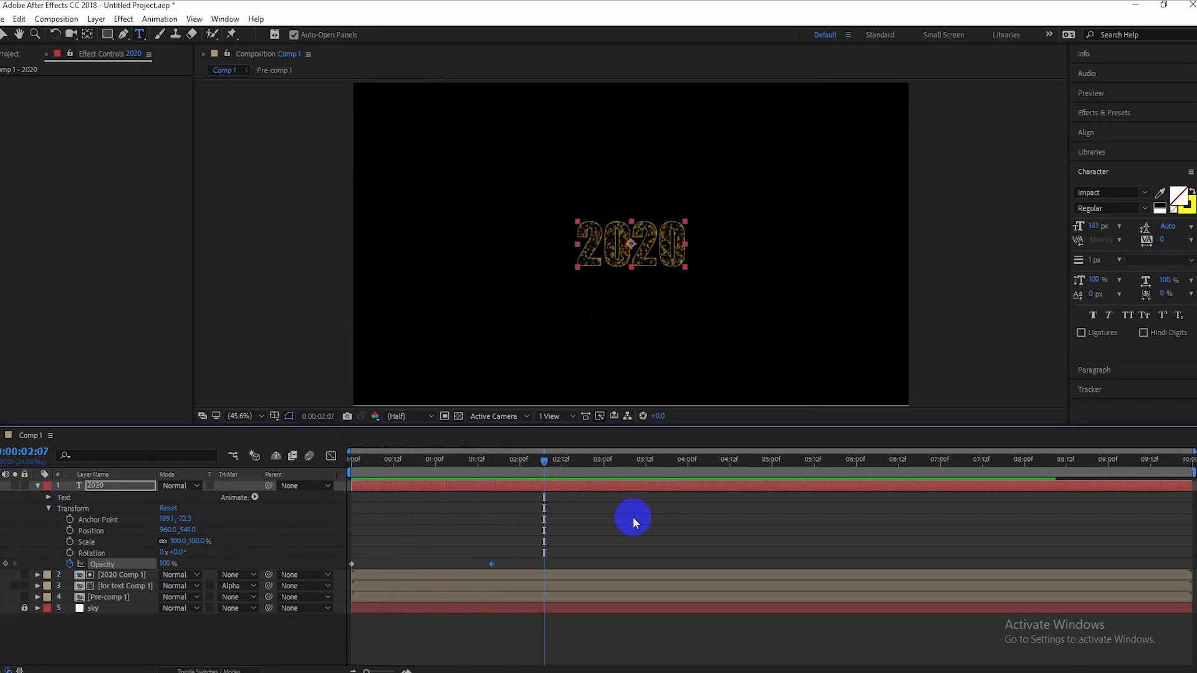
pyautogui.click(39, 486)
pyautogui.click(178, 589)
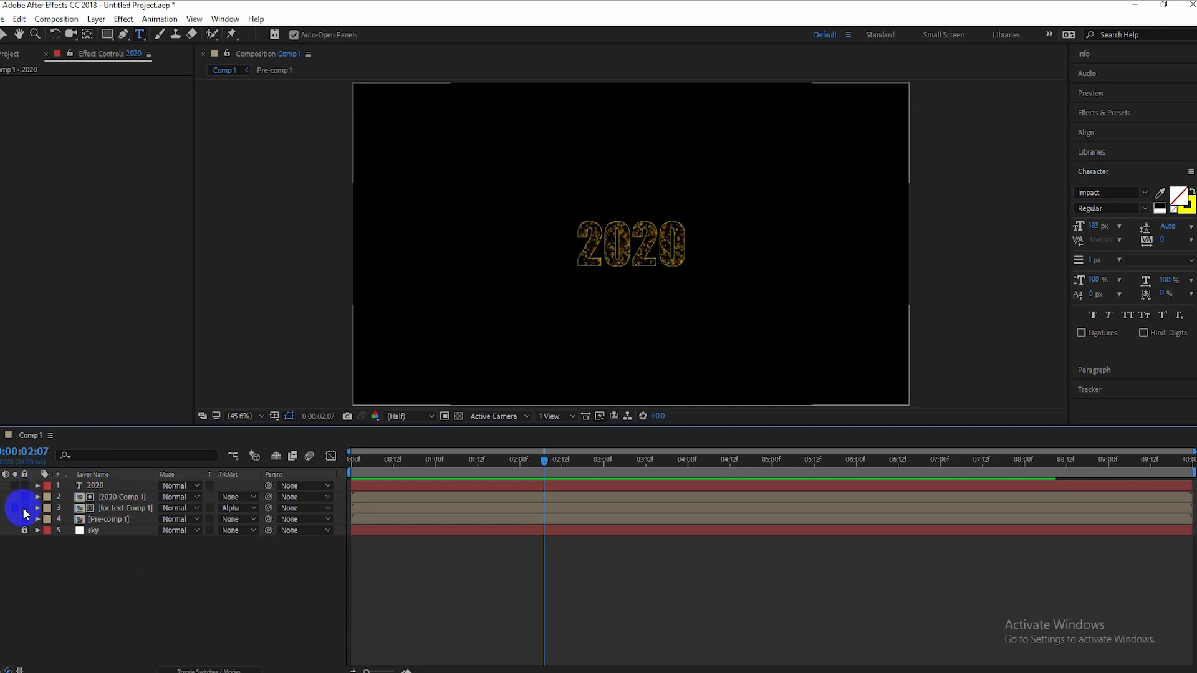
# Show the "Pre-comp 1" explosion and "sky" layers and preview the combined animation.
pyautogui.click(5, 530)
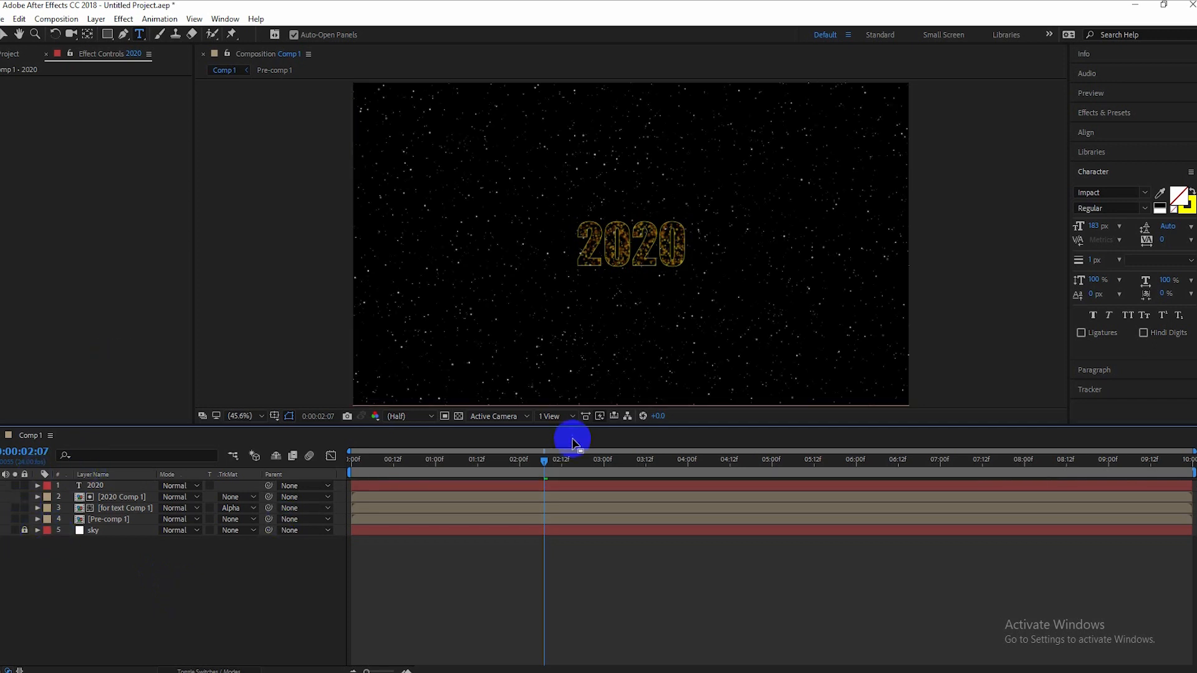
pyautogui.moveTo(544, 459); pyautogui.dragTo(512, 459)
pyautogui.press('space')
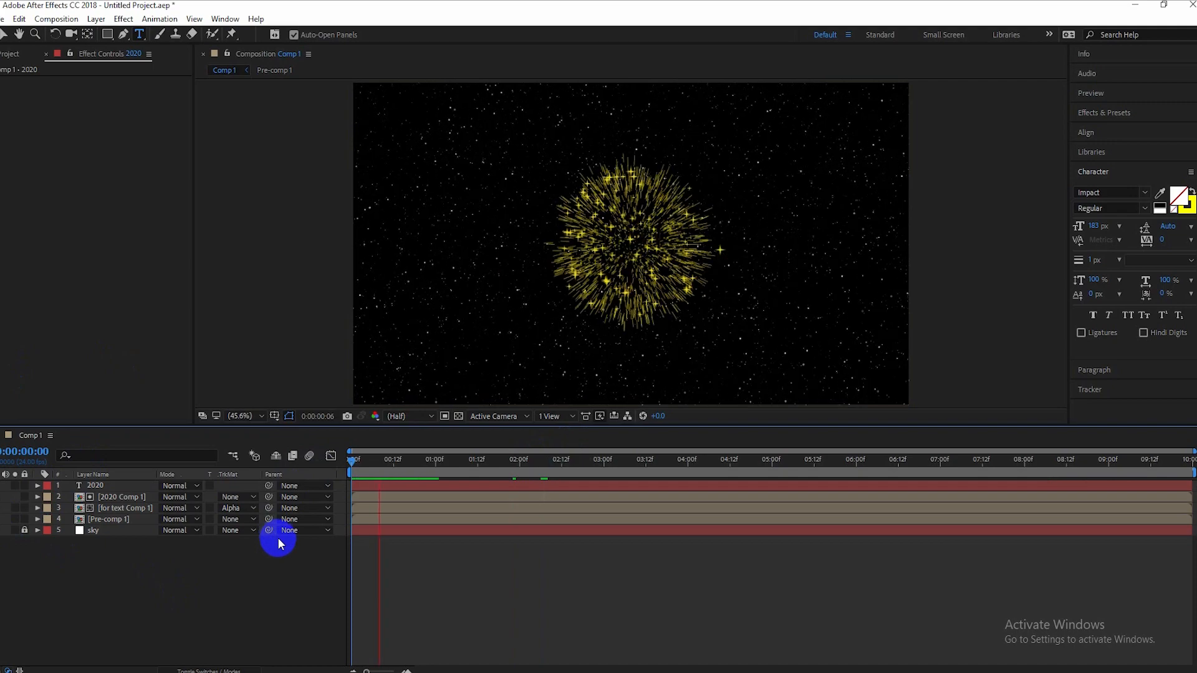
pyautogui.press('space')
pyautogui.moveTo(482, 462); pyautogui.dragTo(364, 478)
pyautogui.press('space')
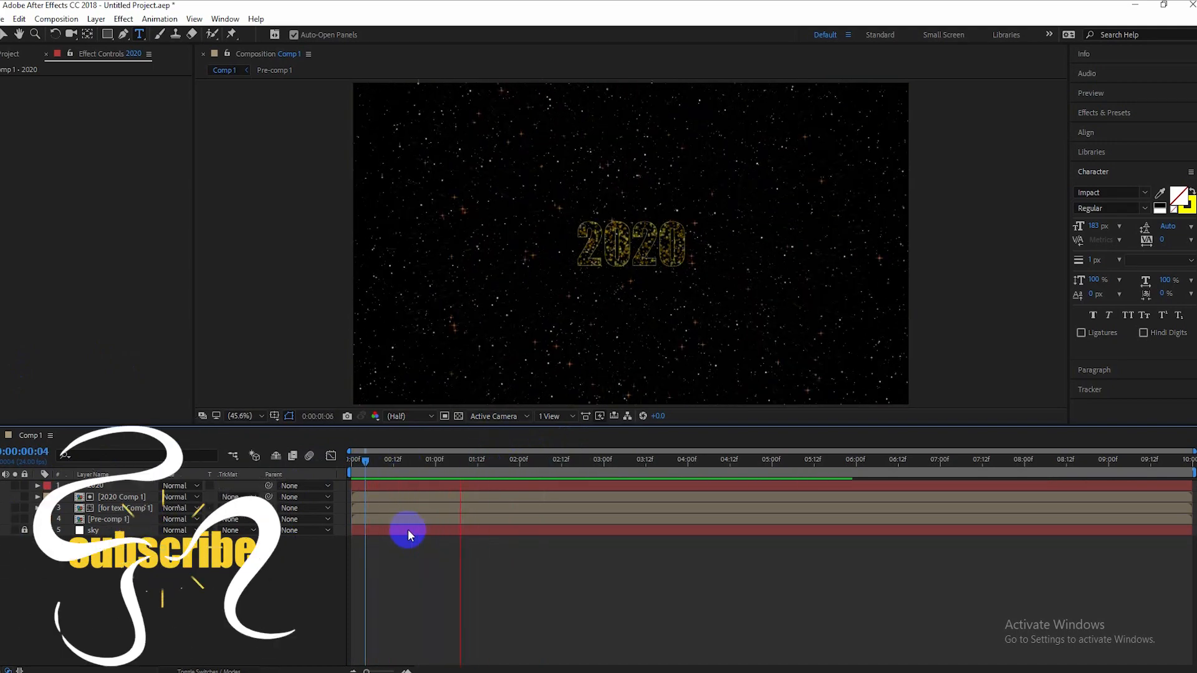
pyautogui.press('space')
pyautogui.moveTo(417, 459); pyautogui.dragTo(431, 455)
# Apply the Glow effect to the "for text Comp 1" layer and preview the animation from the start.
pyautogui.click(124, 508)
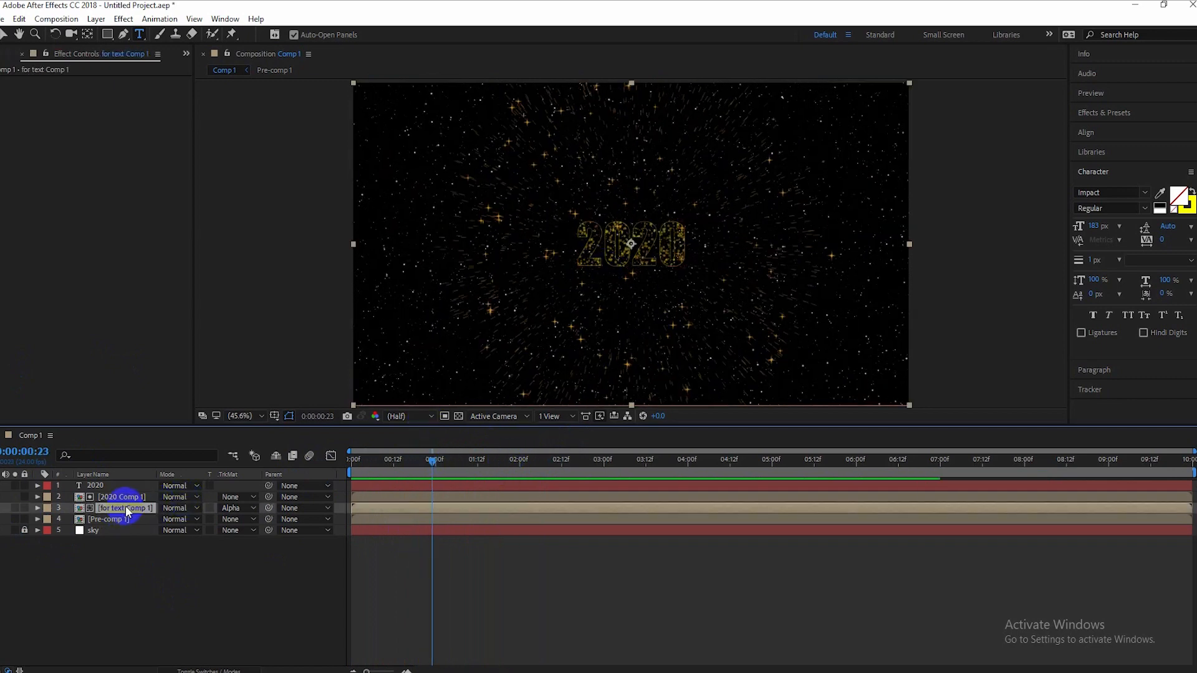
pyautogui.click(126, 495)
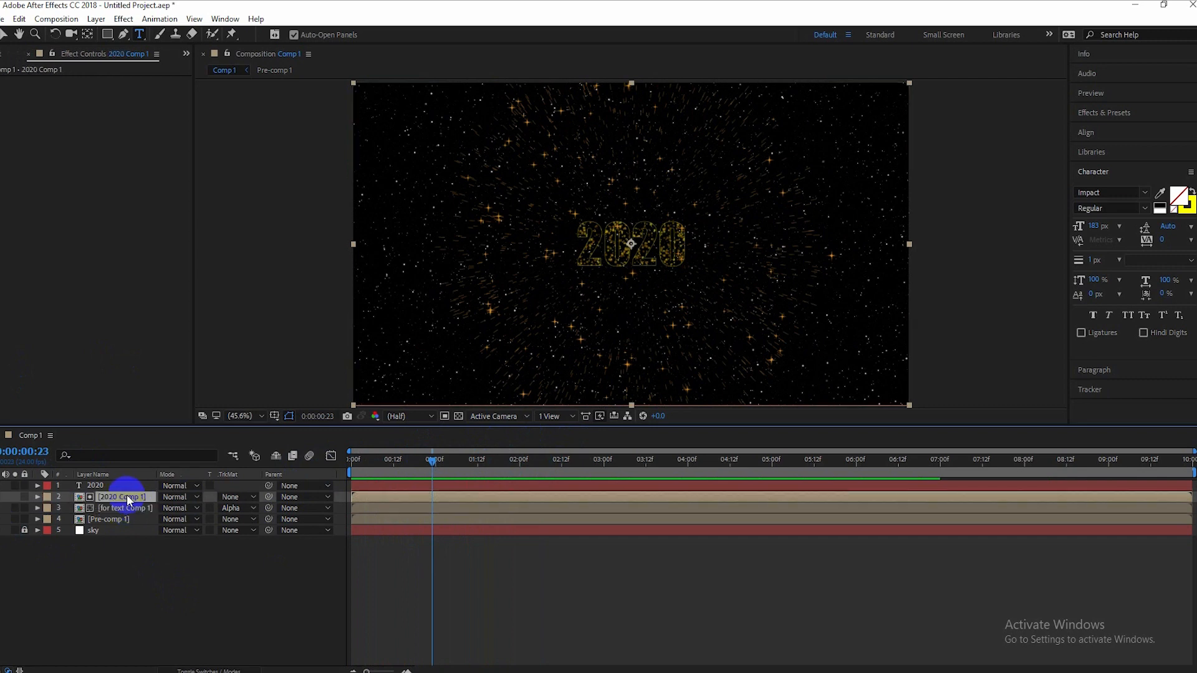
pyautogui.click(113, 504)
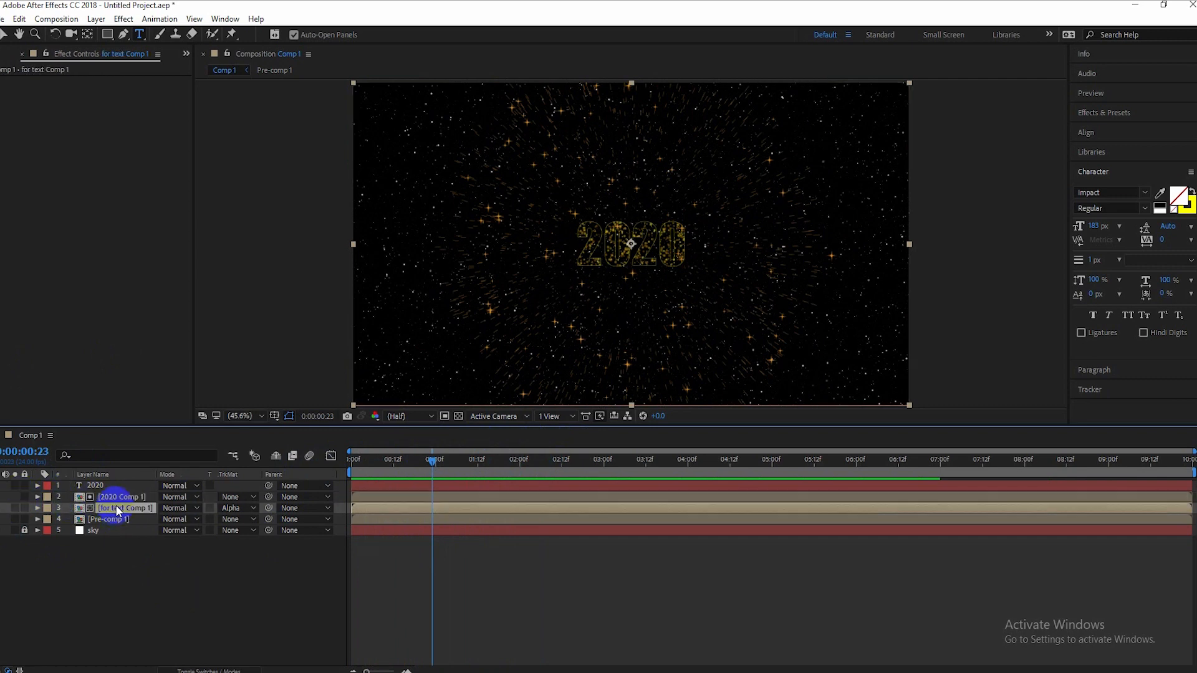
pyautogui.hotkey('ctrl', 'space')
pyautogui.write('g')
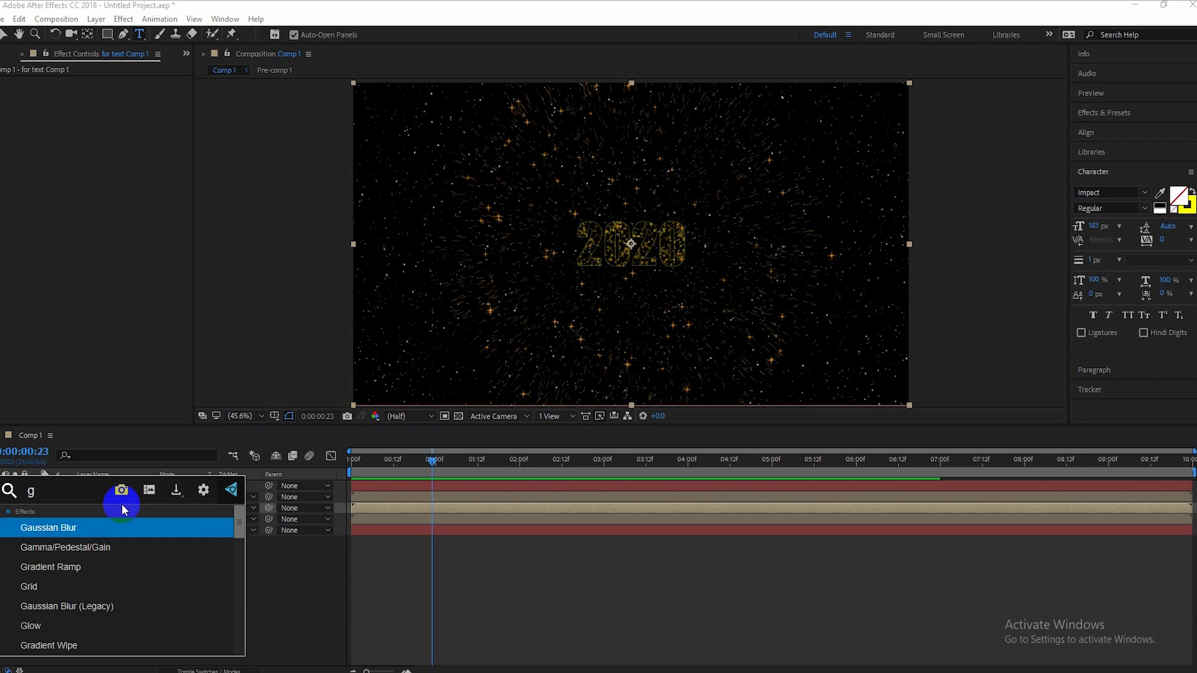
pyautogui.write('lo')
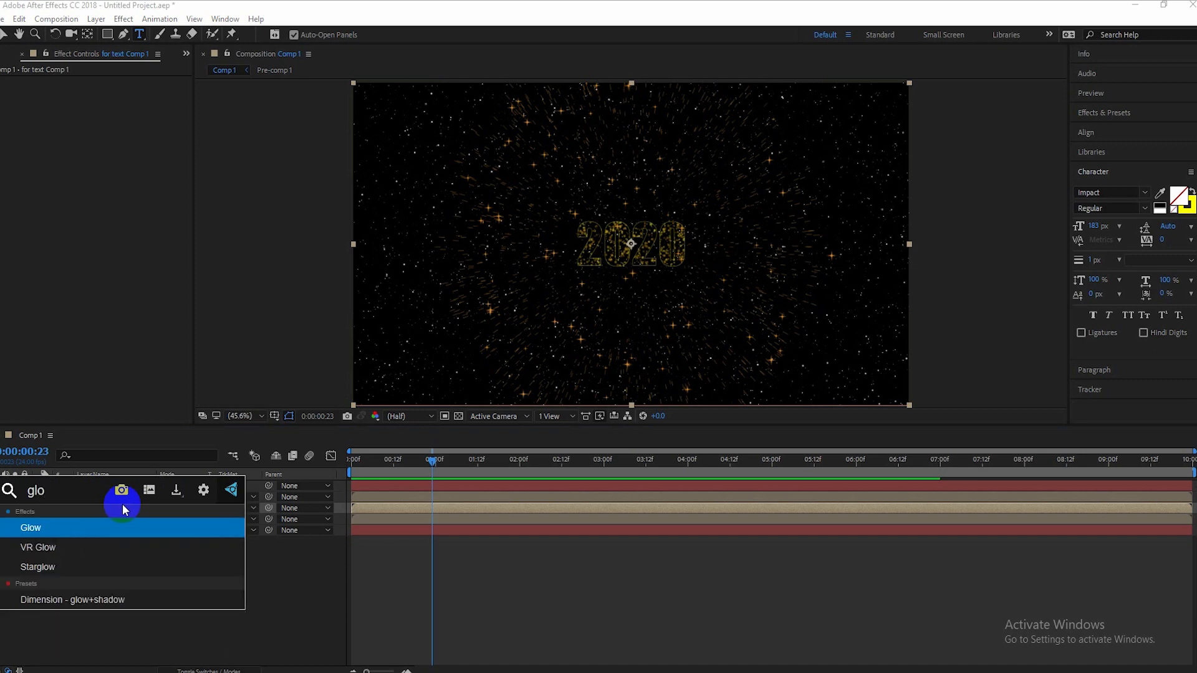
pyautogui.click(58, 527)
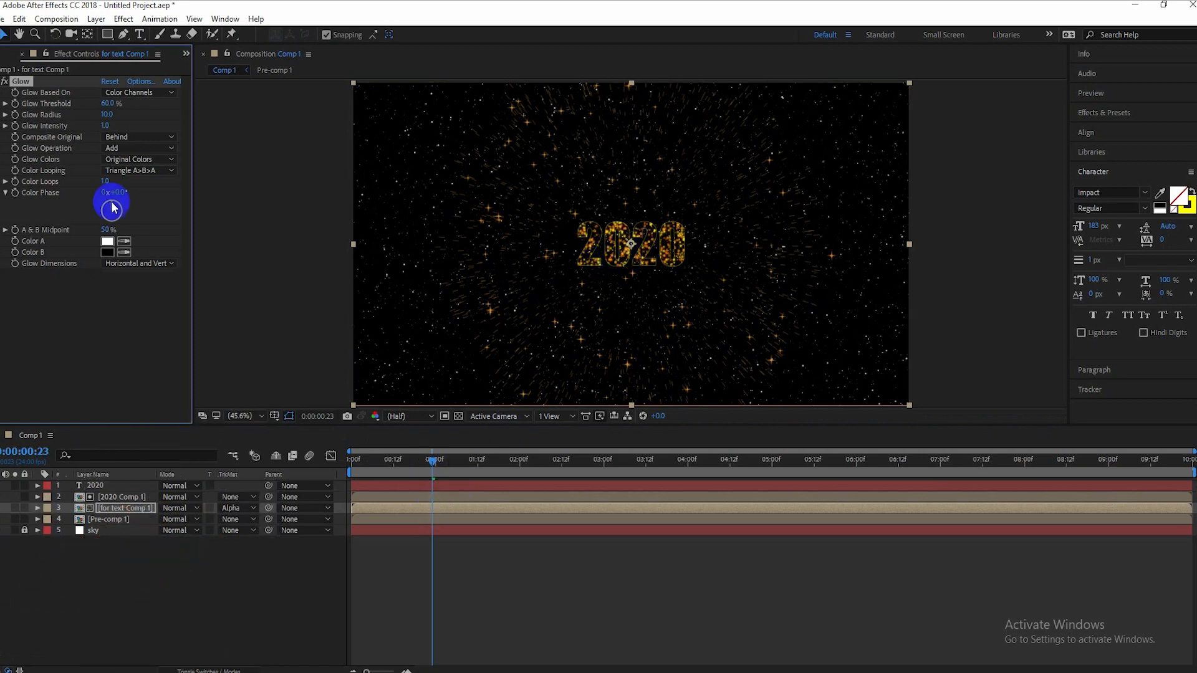
pyautogui.moveTo(434, 460); pyautogui.dragTo(312, 465)
pyautogui.press('space')
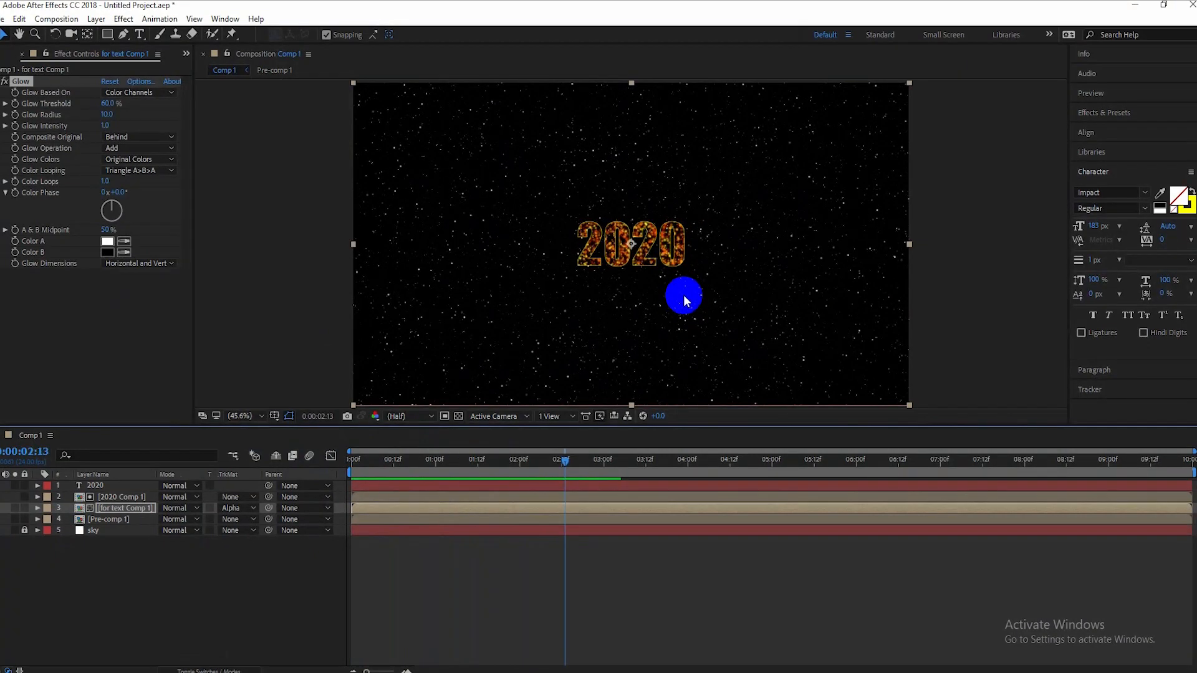
pyautogui.moveTo(565, 461); pyautogui.dragTo(343, 464)
pyautogui.press('space')
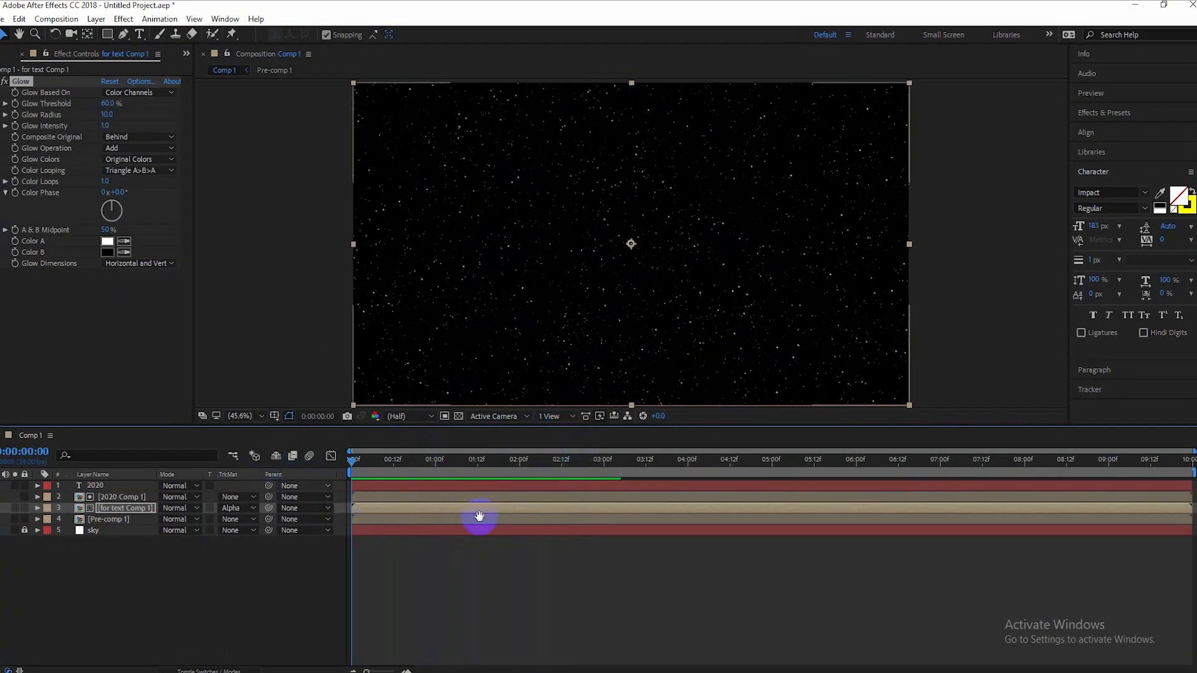
pyautogui.press('space')
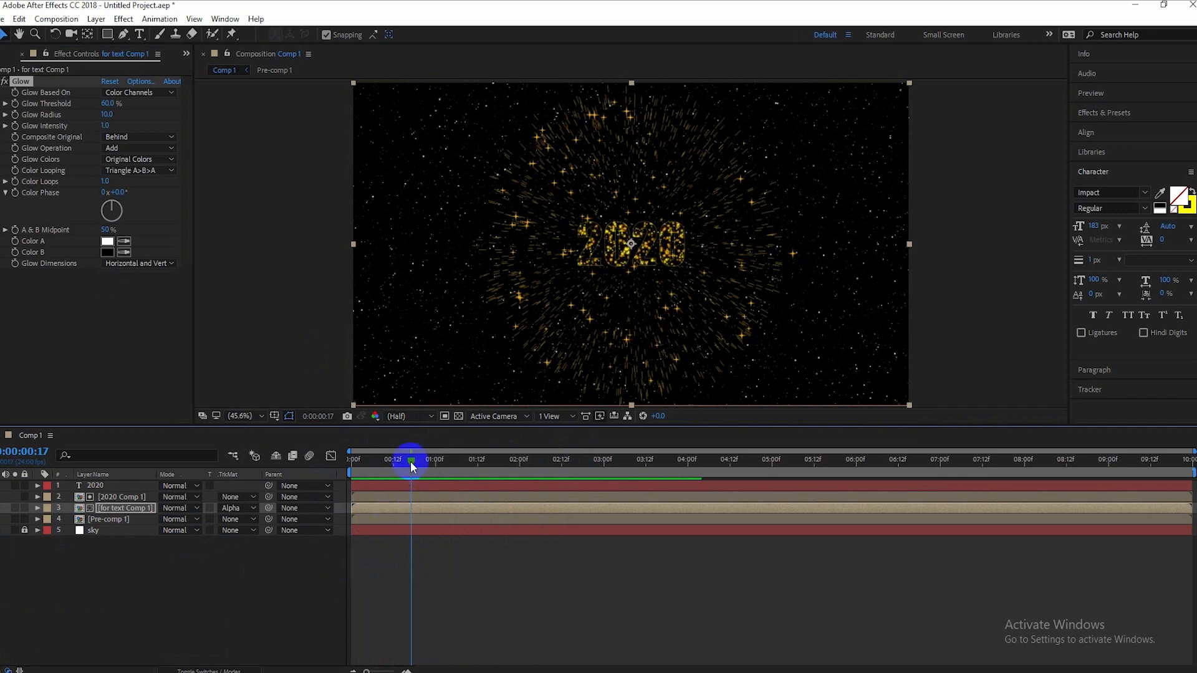
pyautogui.moveTo(410, 464); pyautogui.dragTo(377, 460)
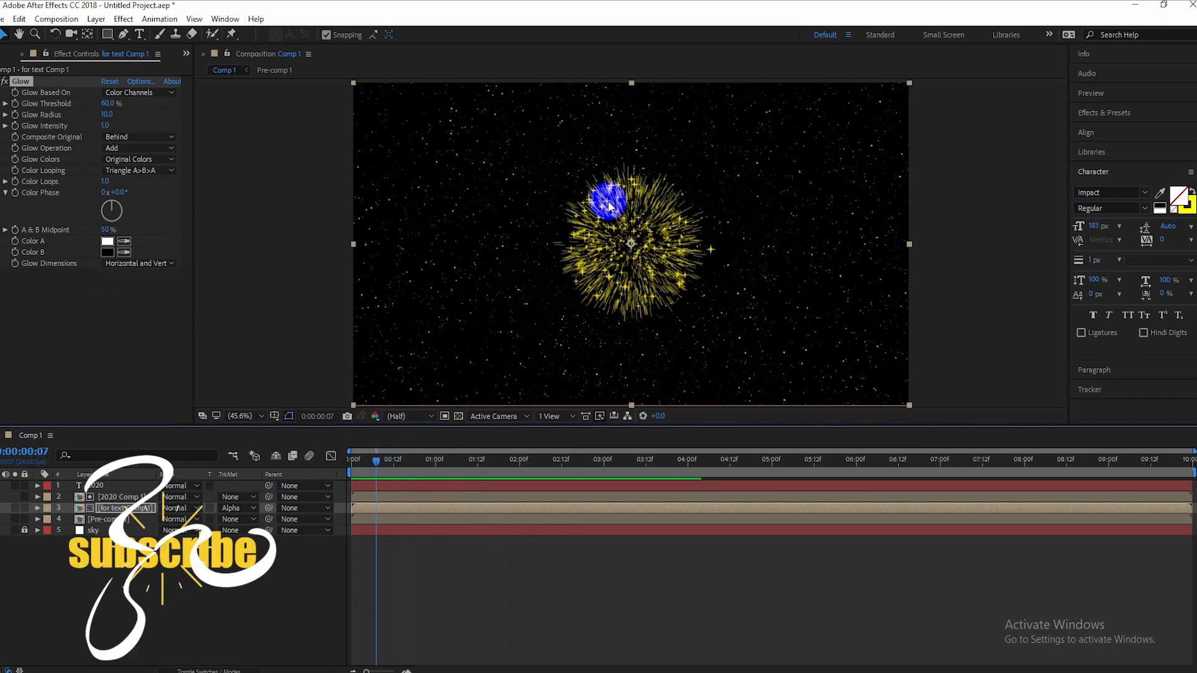
# Pre-compose the "2020", "2020 Comp 1" and "for text Comp 1" layers together, moving all attributes into the new composition.
pyautogui.click(101, 520)
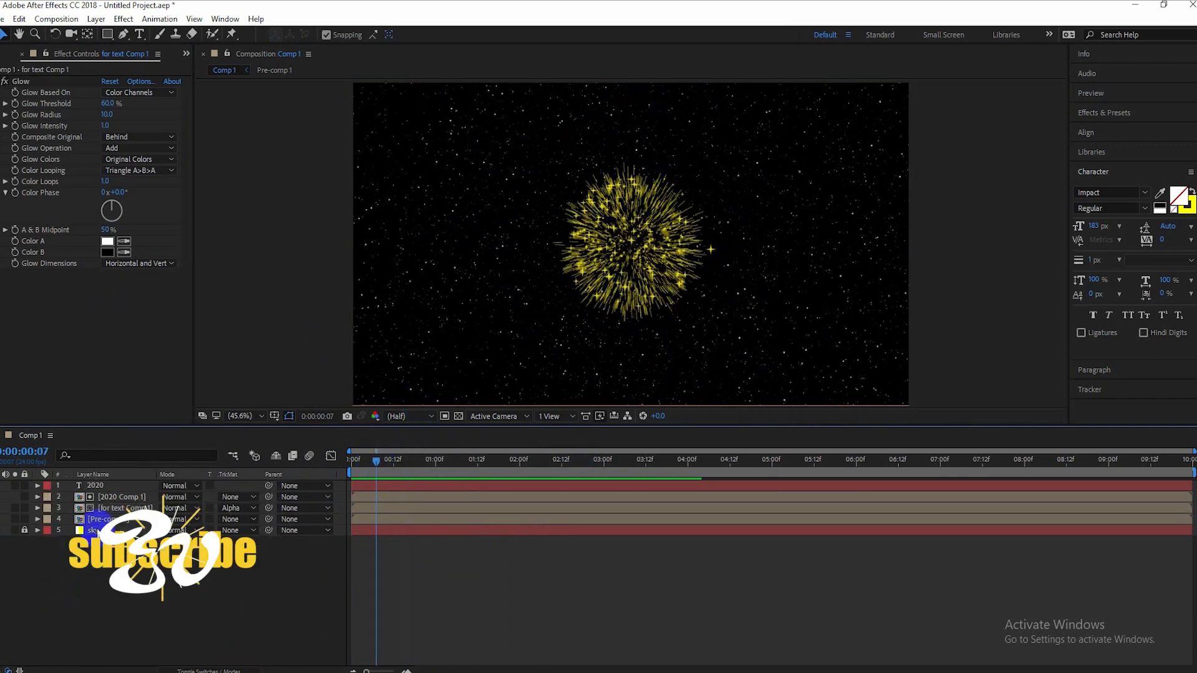
pyautogui.click(101, 485)
pyautogui.keyDown('shift'); pyautogui.click(94, 508); pyautogui.keyUp('shift')
pyautogui.rightClick(132, 511)
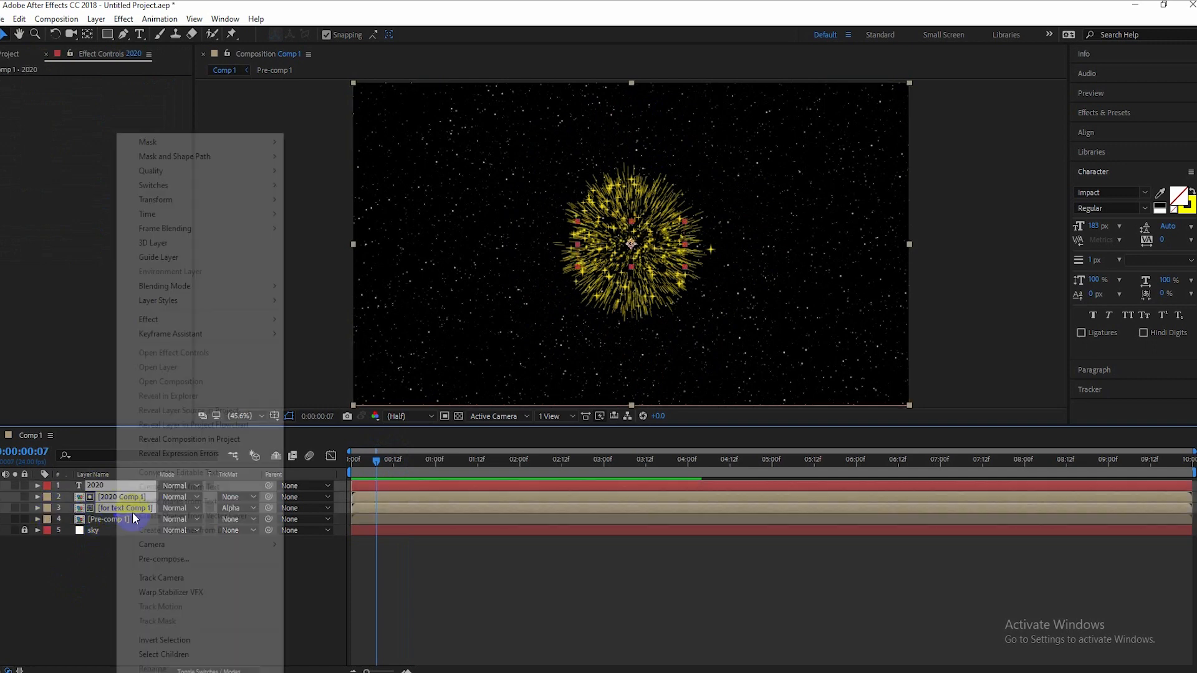
pyautogui.click(164, 559)
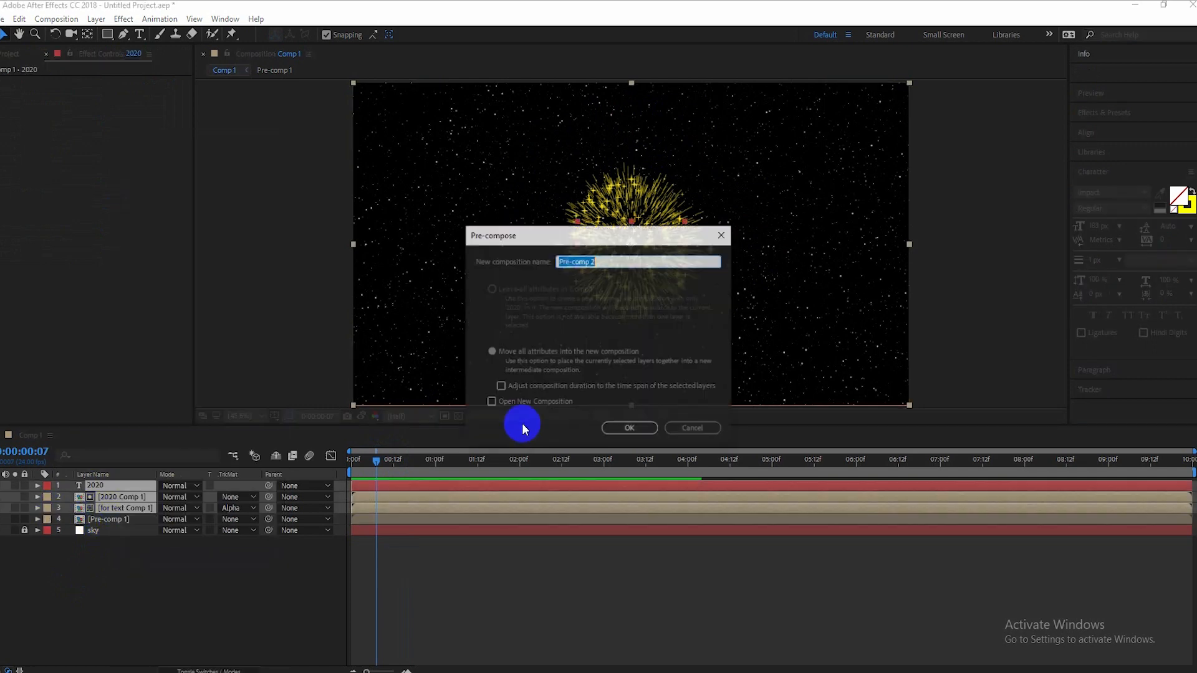
pyautogui.click(630, 428)
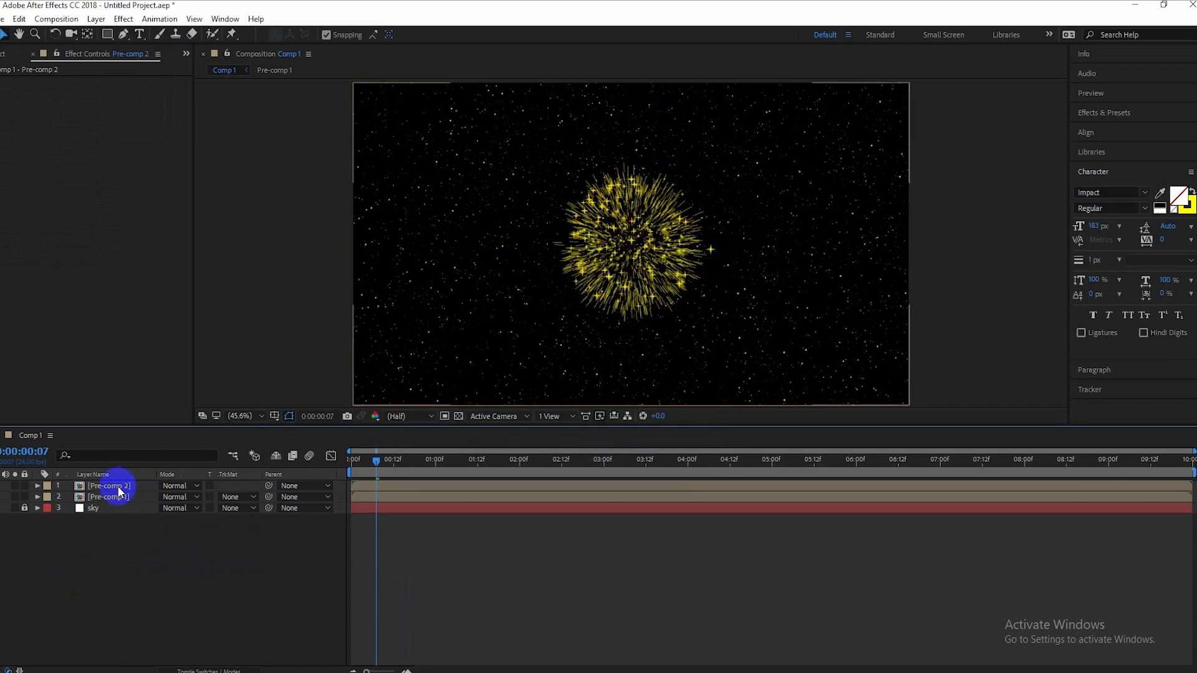
# Rename the "Pre-comp 2" layer as "2022".
pyautogui.rightClick(108, 485)
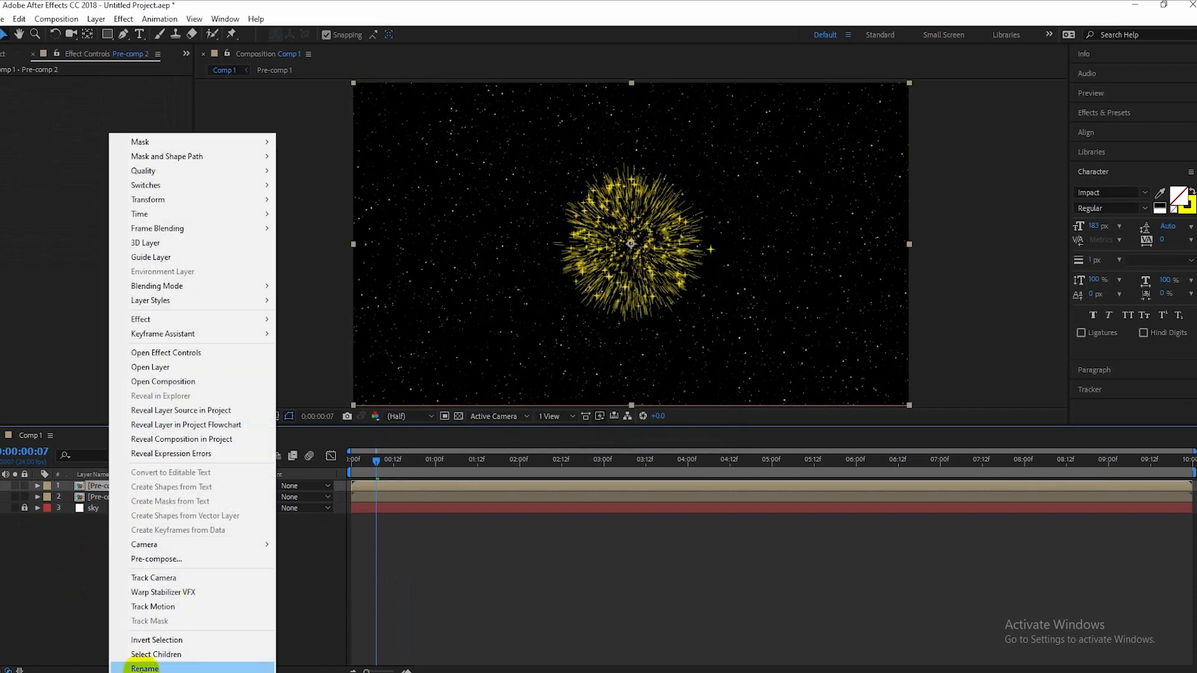
pyautogui.click(144, 669)
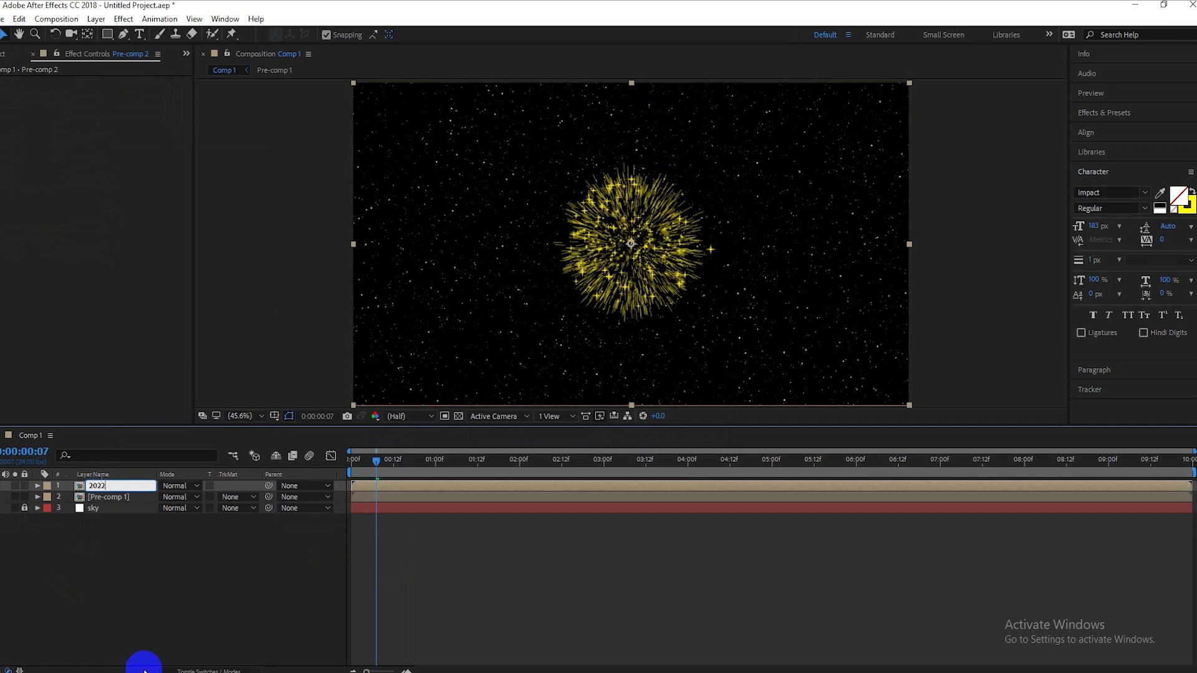
pyautogui.write('2022')
pyautogui.press('Return')
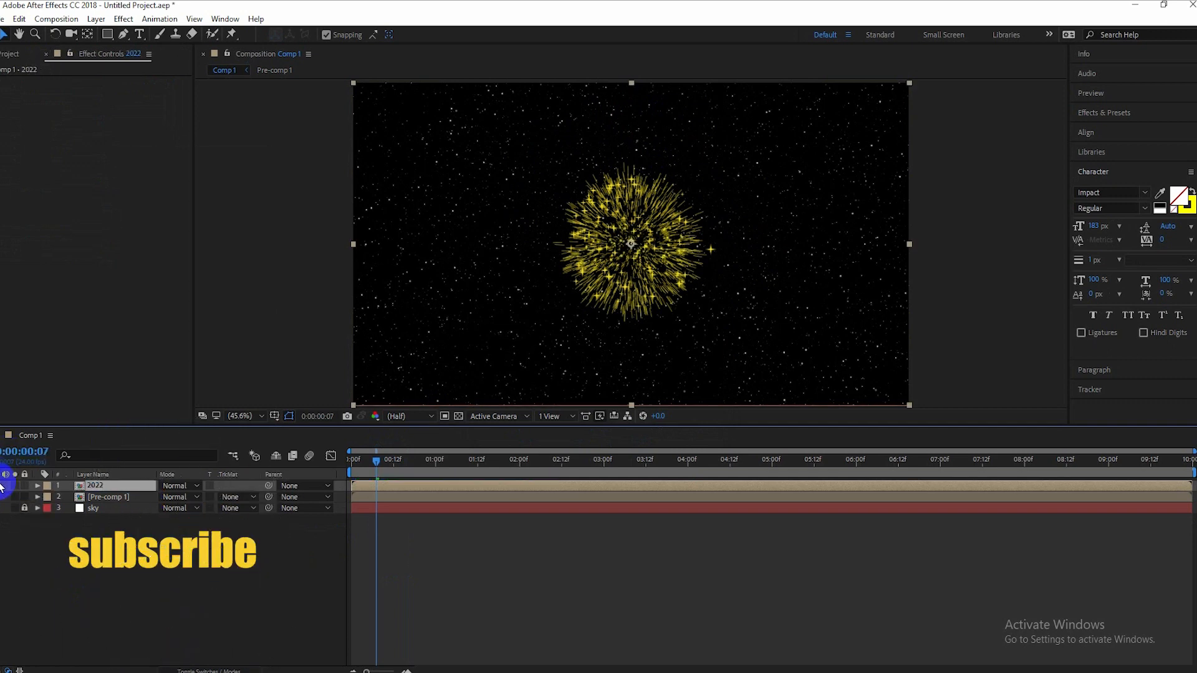
# Preview the combined animation and examine the explosion's expansion, parking the playhead at 0:00:00:12.
pyautogui.click(100, 497)
pyautogui.click(22, 508)
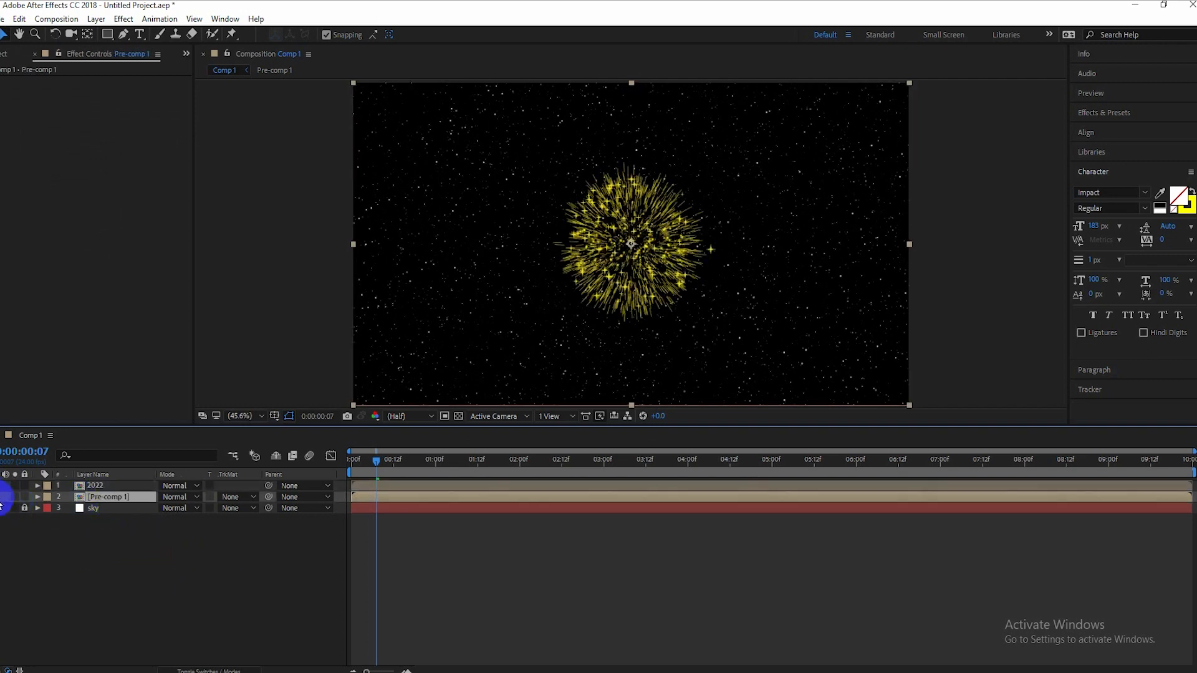
pyautogui.press('space')
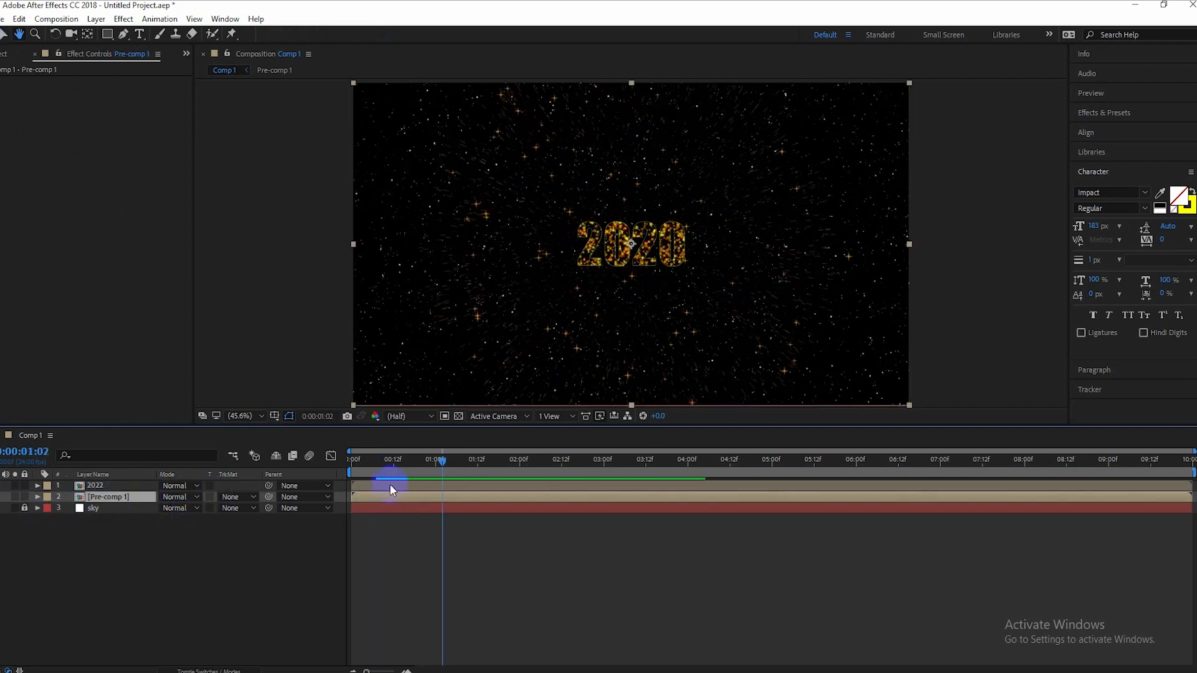
pyautogui.moveTo(438, 463); pyautogui.dragTo(334, 461)
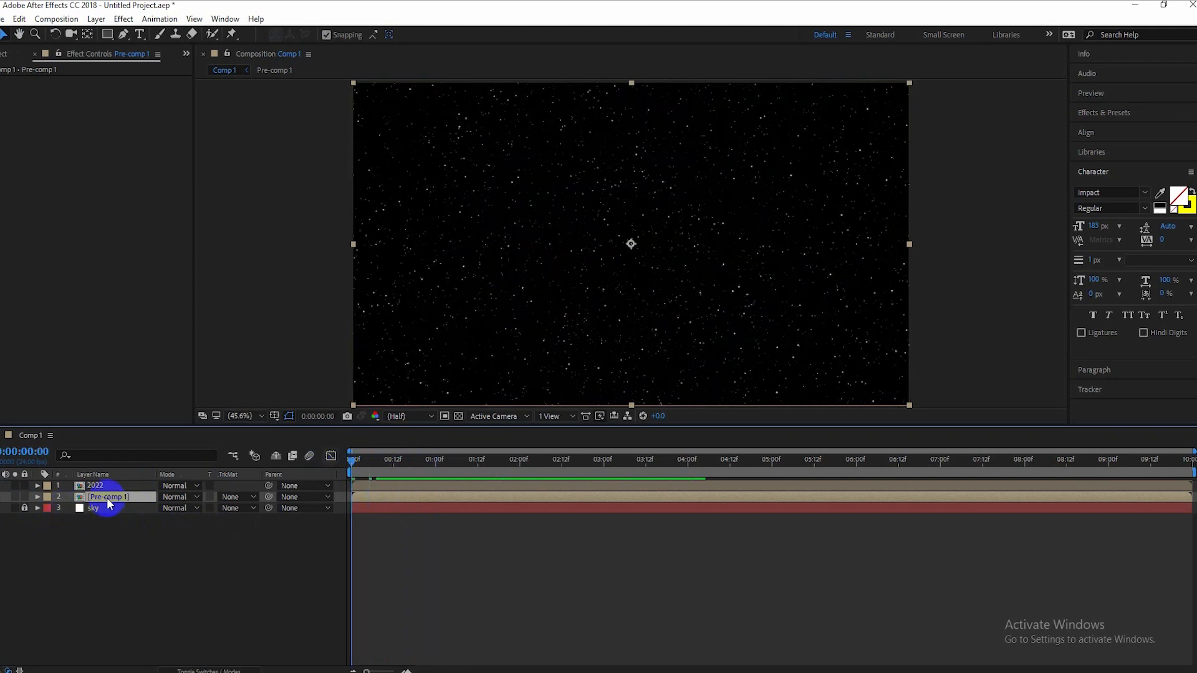
pyautogui.click(369, 460)
pyautogui.click(10, 490)
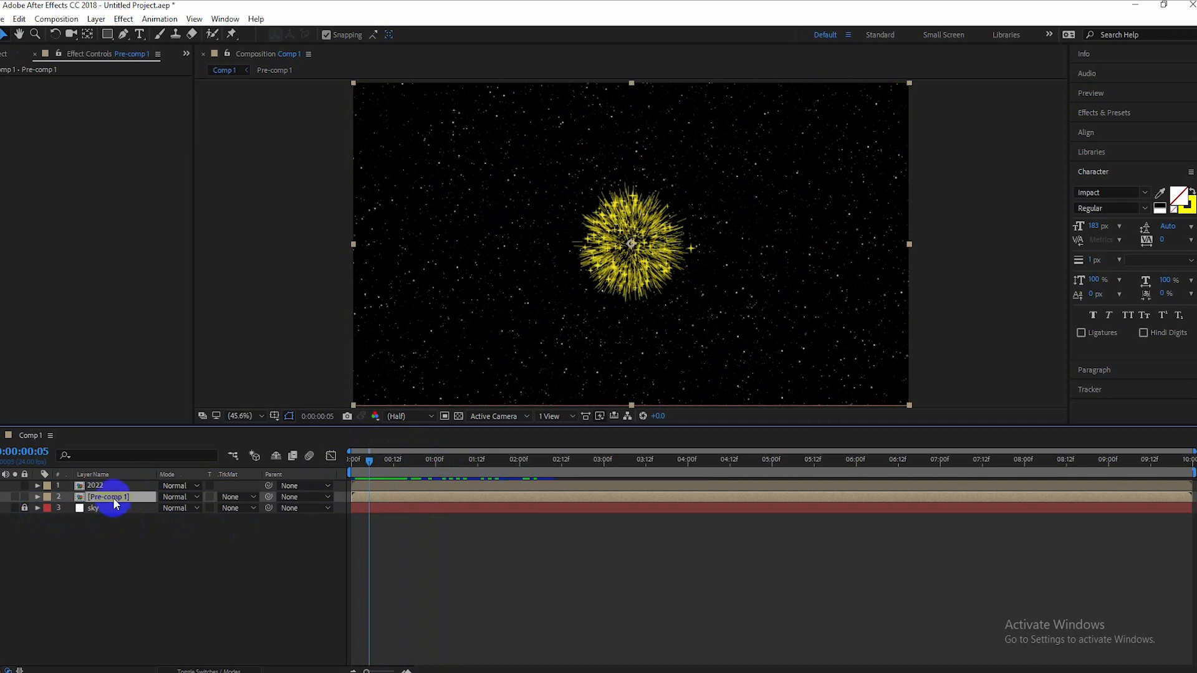
pyautogui.moveTo(390, 462); pyautogui.dragTo(392, 463)
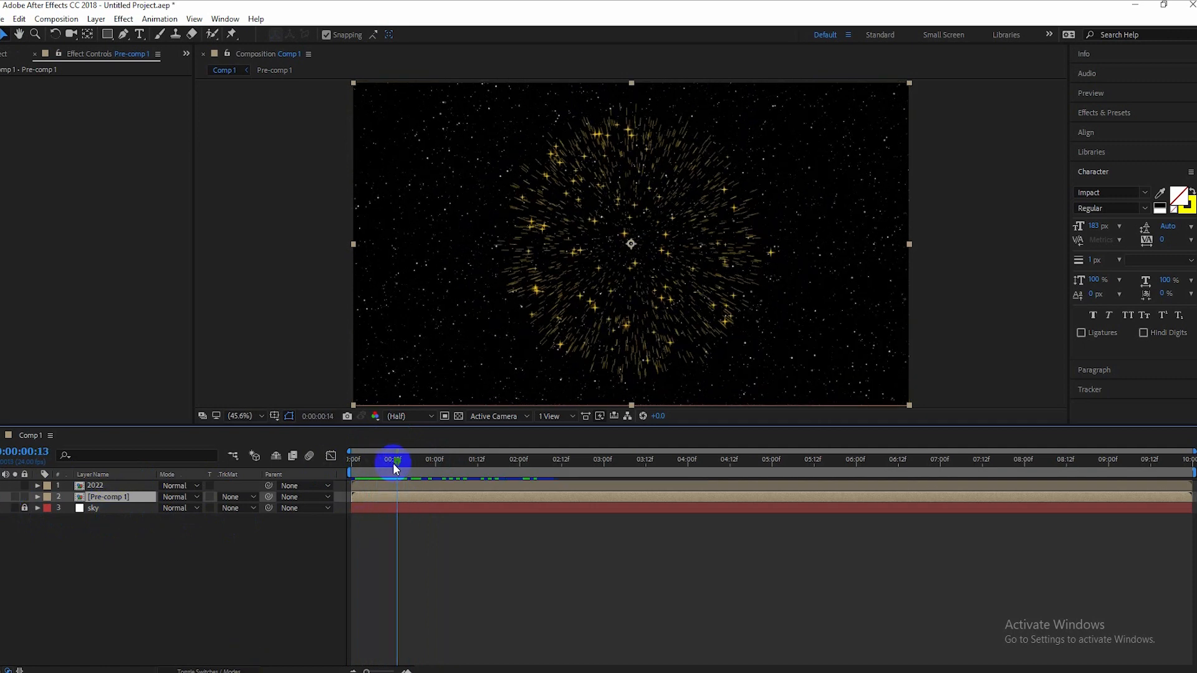
pyautogui.click(136, 567)
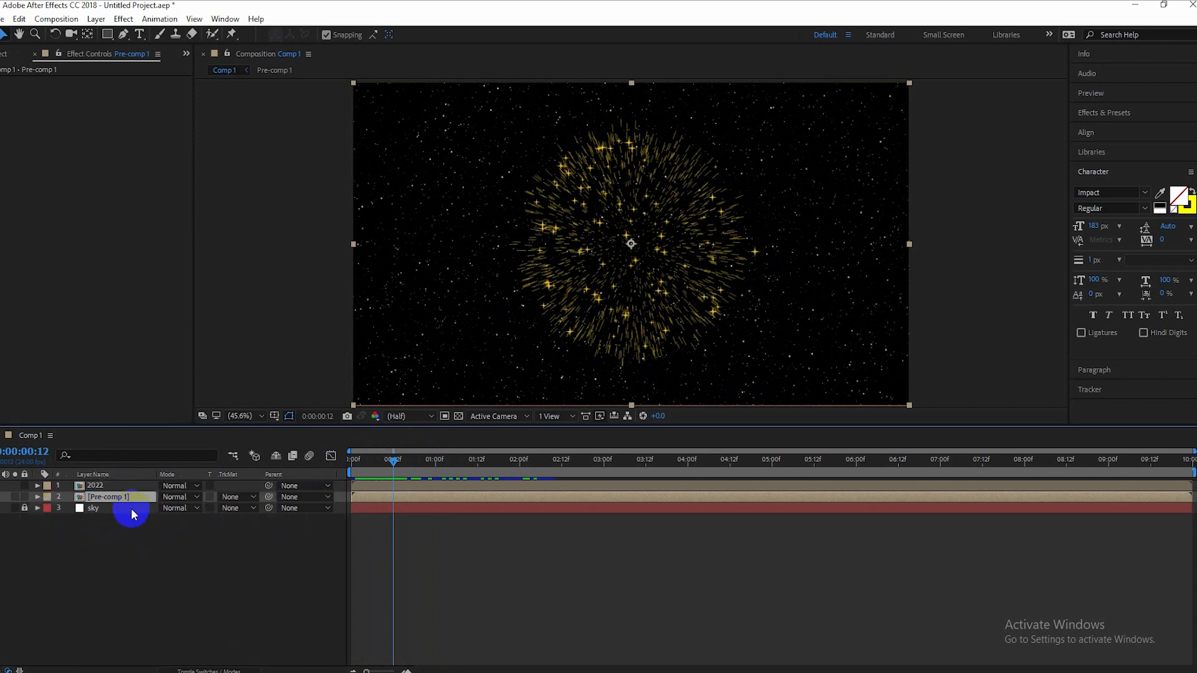
pyautogui.hotkey('ctrl', 'd')
pyautogui.hotkey('ctrl', 'd')
pyautogui.hotkey('ctrl', 'd')
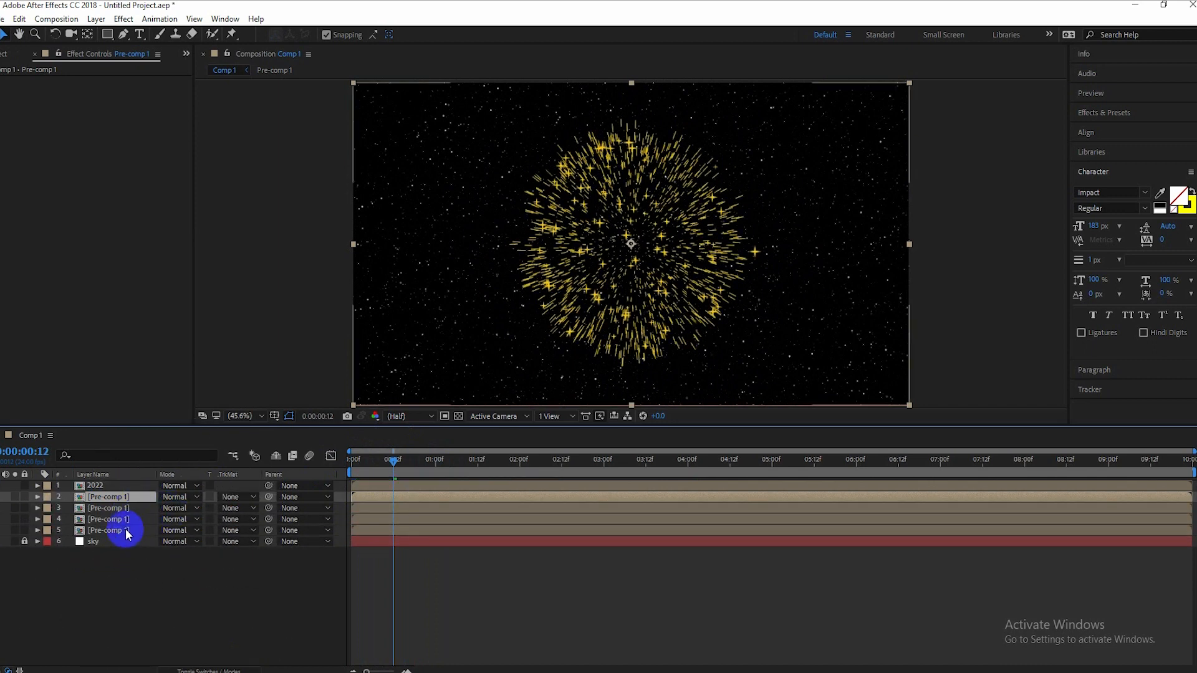
pyautogui.click(125, 529)
pyautogui.click(124, 518)
pyautogui.click(129, 507)
pyautogui.click(129, 498)
pyautogui.rightClick(125, 530)
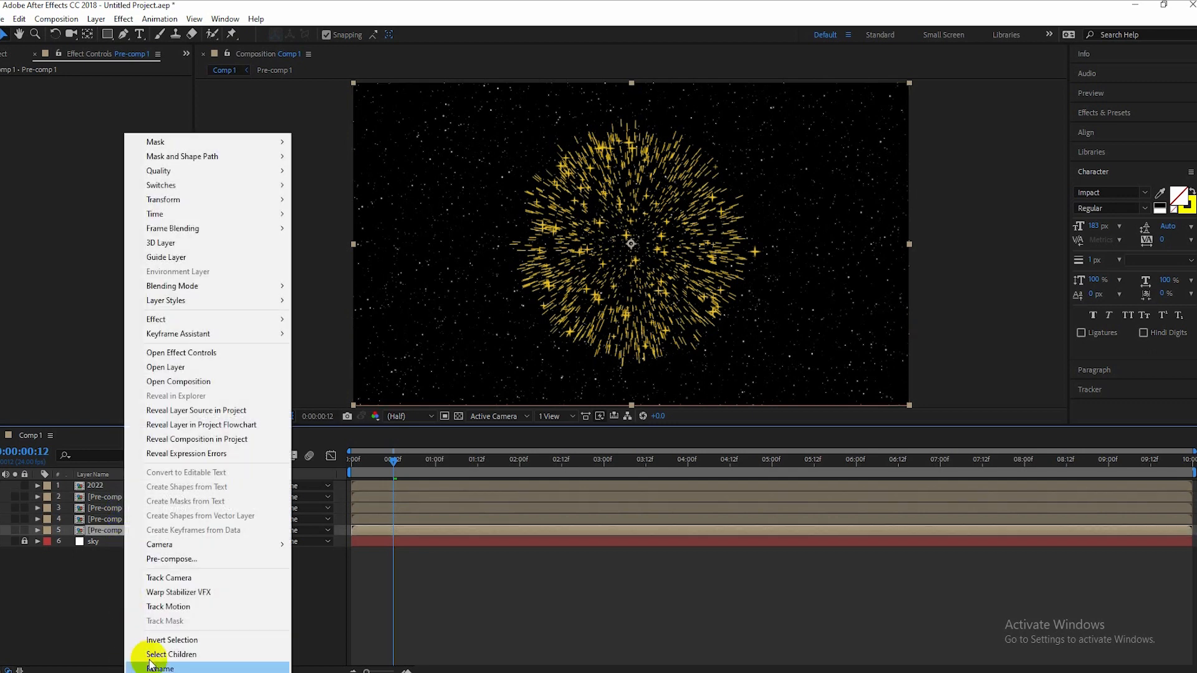
pyautogui.click(89, 636)
pyautogui.hotkey('ctrl', 'z')
pyautogui.hotkey('ctrl', 'z')
pyautogui.hotkey('ctrl', 'z')
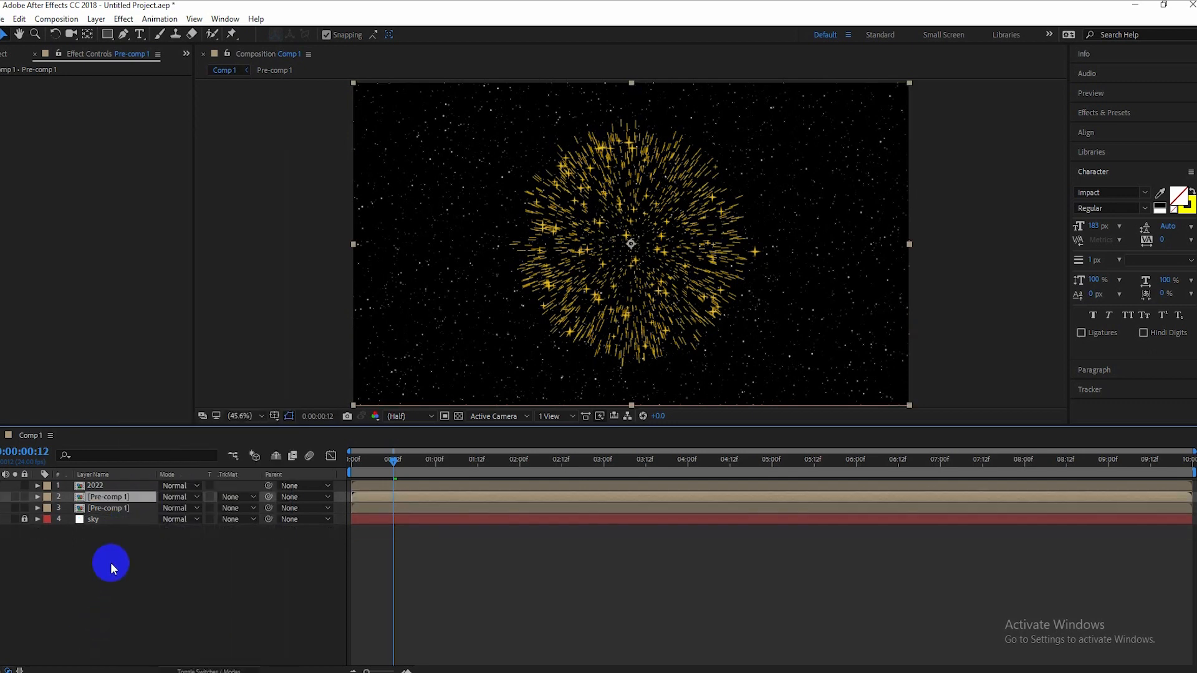
# Rename the "Pre-comp 1" explosion layer as "1".
pyautogui.click(111, 496)
pyautogui.rightClick(110, 496)
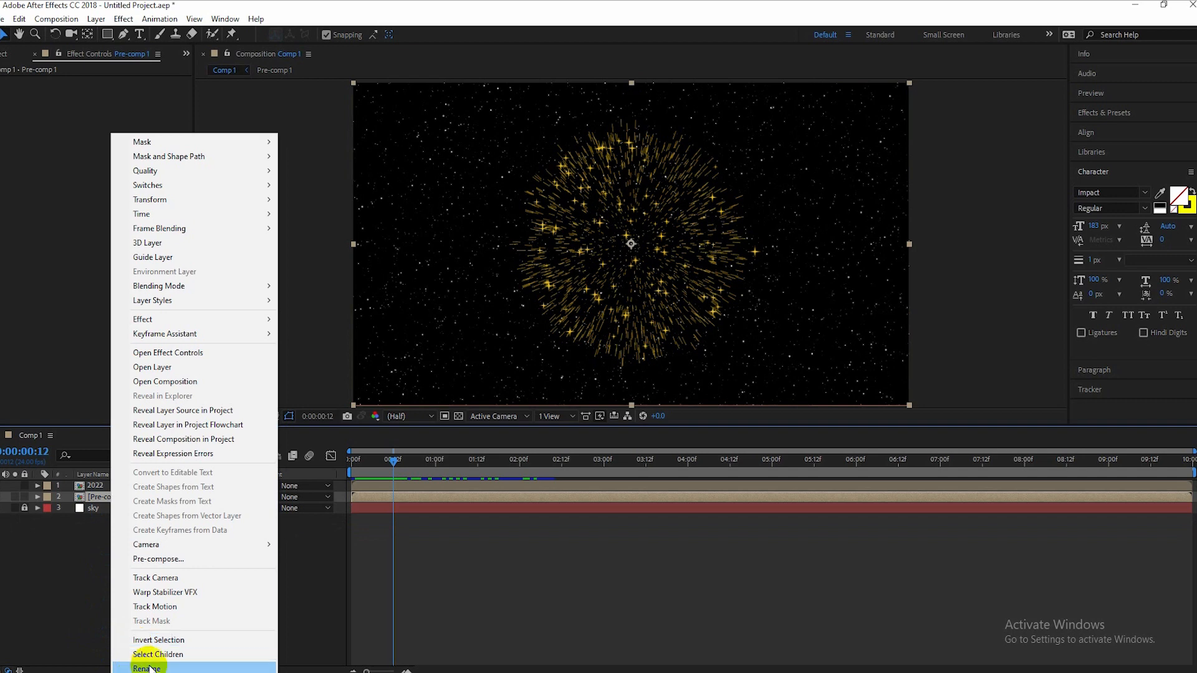
pyautogui.click(150, 665)
pyautogui.write('1')
pyautogui.press('Return')
pyautogui.click(110, 520)
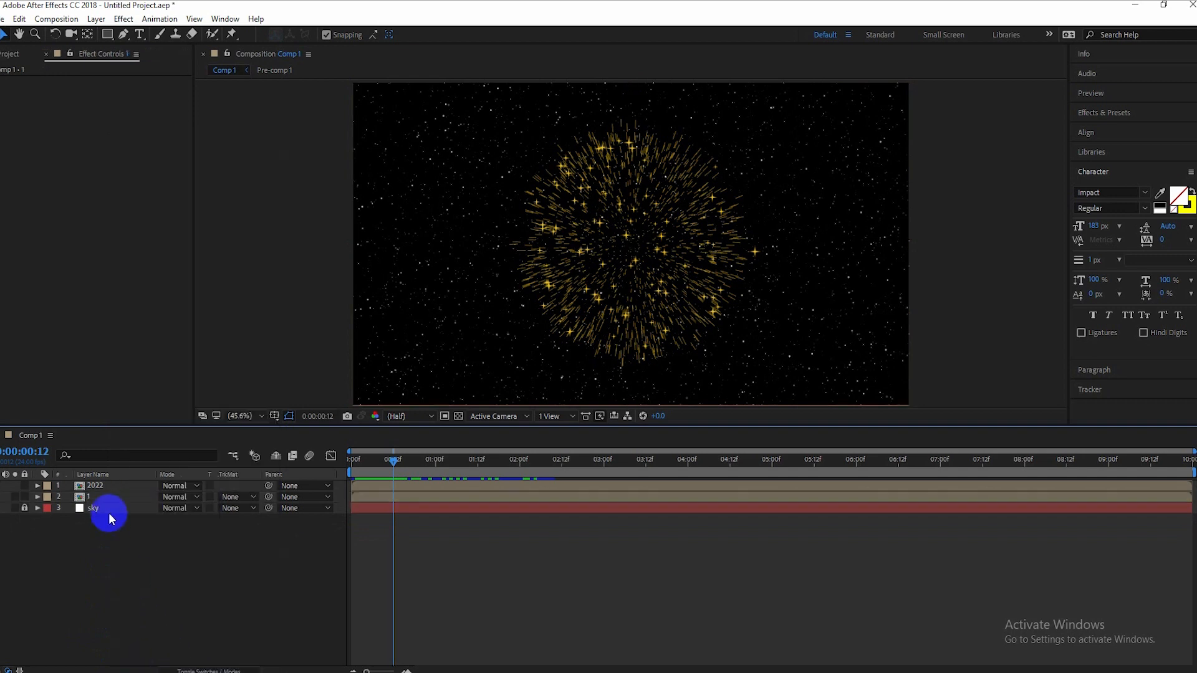
# Duplicate the "1" explosion layer three times.
pyautogui.click(100, 497)
pyautogui.hotkey('ctrl', 'd')
pyautogui.hotkey('ctrl', 'd')
pyautogui.hotkey('ctrl', 'd')
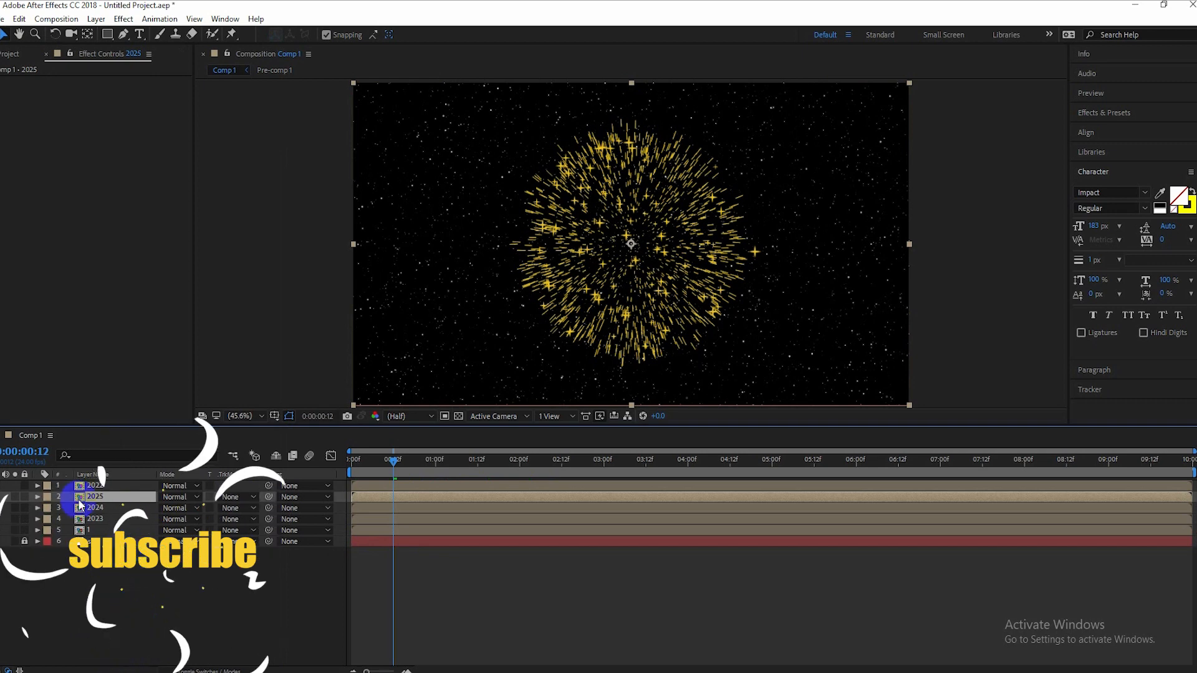
# Rename the first explosion copy, "2023", as "2".
pyautogui.click(93, 519)
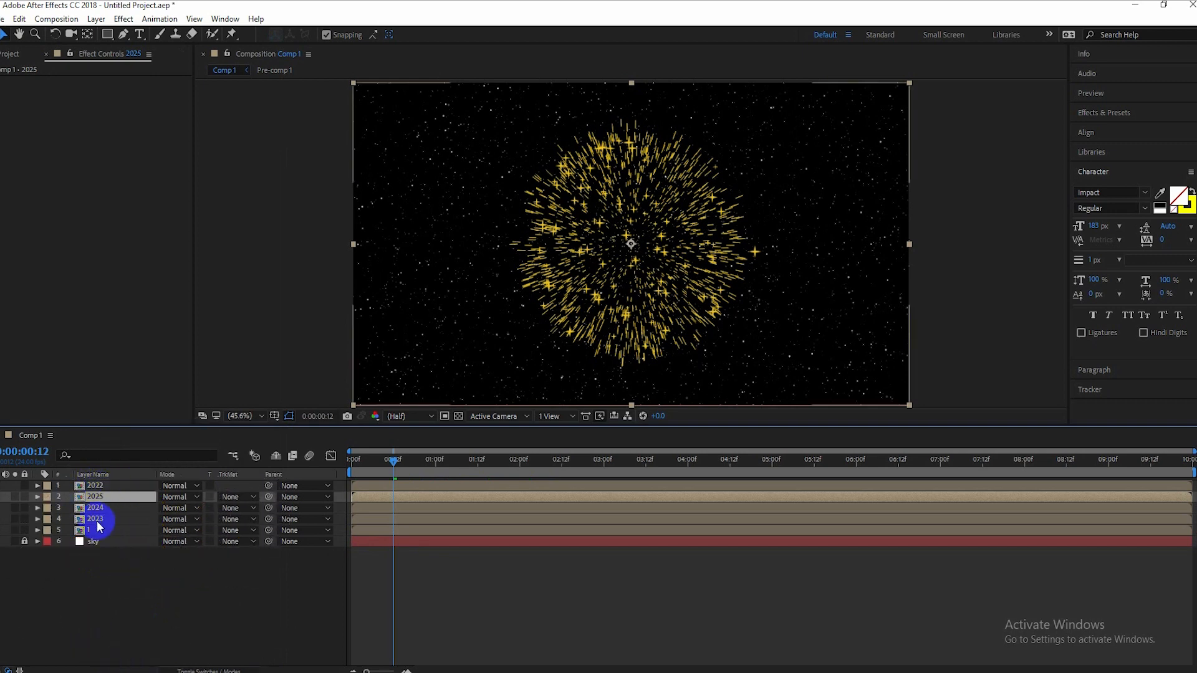
pyautogui.rightClick(91, 518)
pyautogui.click(130, 668)
pyautogui.write('2')
pyautogui.click(158, 625)
# Rename the second explosion copy, "2024", as "3".
pyautogui.click(97, 507)
pyautogui.rightClick(97, 507)
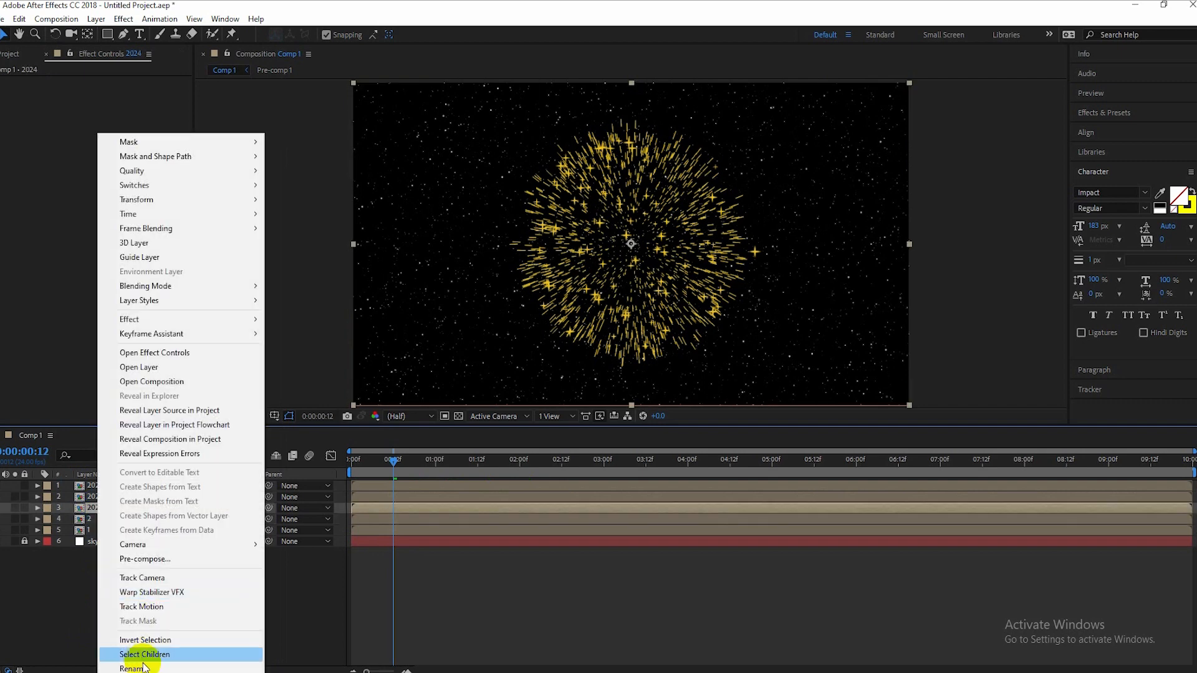
pyautogui.click(130, 668)
pyautogui.write('3')
pyautogui.click(155, 629)
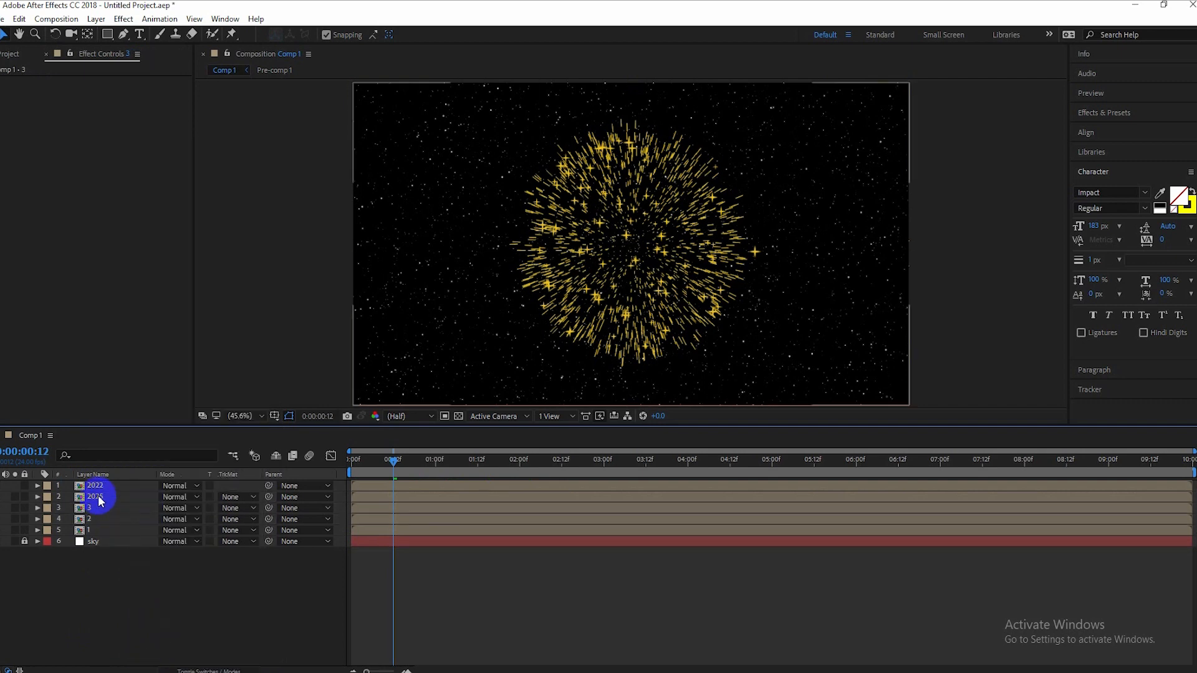
# Rename the third explosion copy, "2025", as "4".
pyautogui.click(98, 496)
pyautogui.rightClick(98, 496)
pyautogui.click(134, 668)
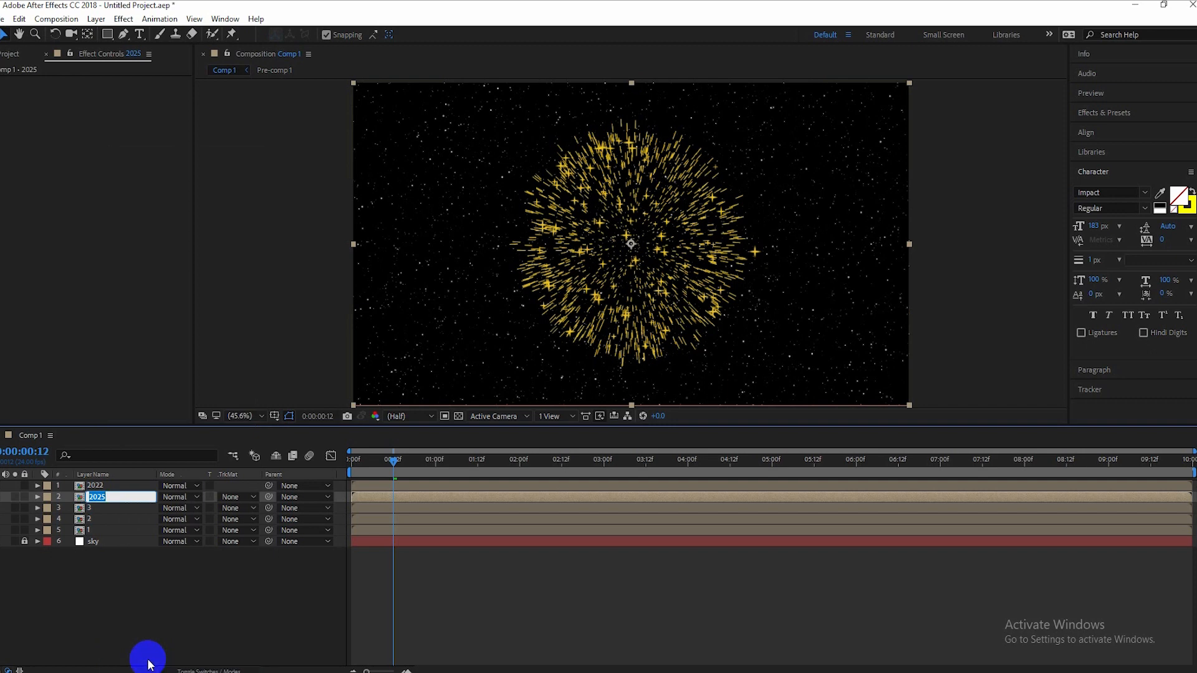
pyautogui.write('4')
pyautogui.click(125, 574)
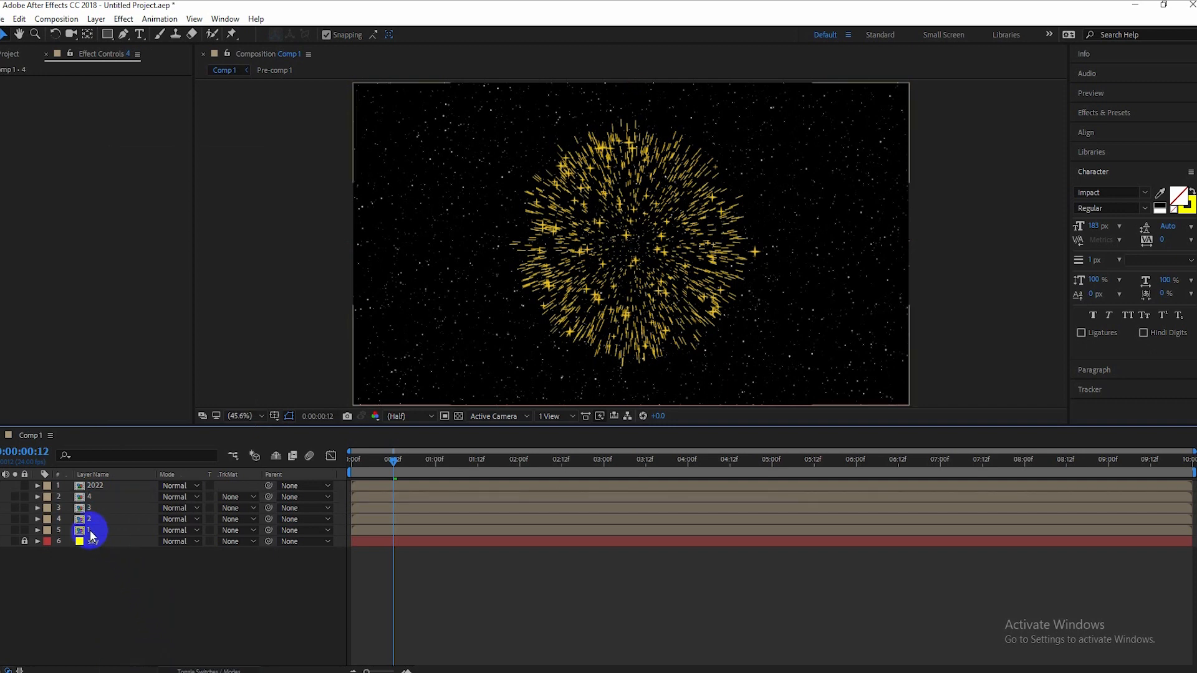
# Move the playhead to 0:00:00:13 and reveal the Position property of layers "1" to "4".
pyautogui.moveTo(391, 461); pyautogui.dragTo(397, 462)
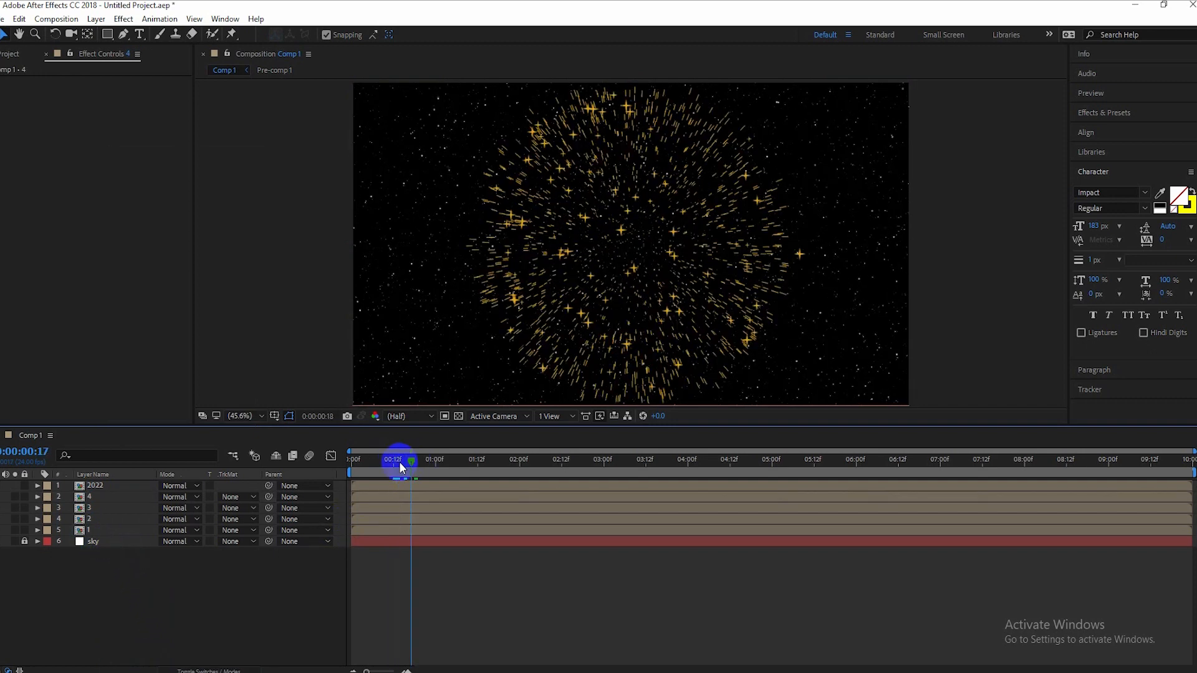
pyautogui.click(89, 501)
pyautogui.keyDown('shift'); pyautogui.click(91, 530); pyautogui.keyUp('shift')
pyautogui.press('p')
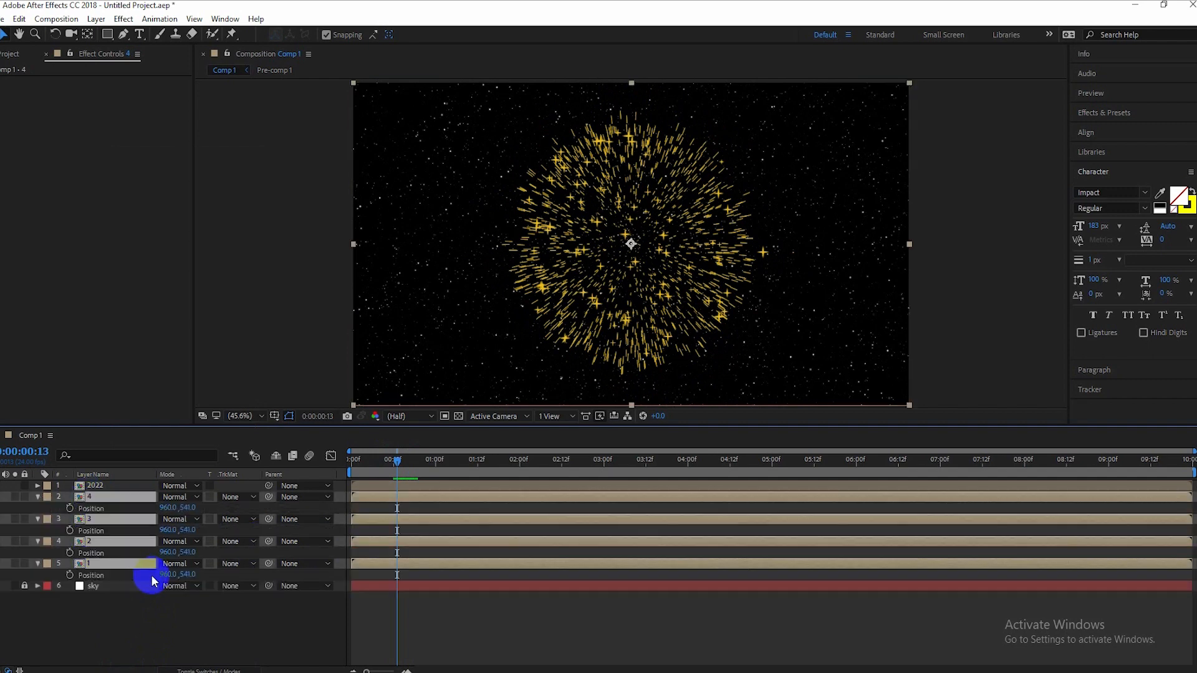
pyautogui.click(141, 620)
# Move explosion layer "4" to the lower left of the frame by setting its Position to 404, 812.
pyautogui.click(92, 497)
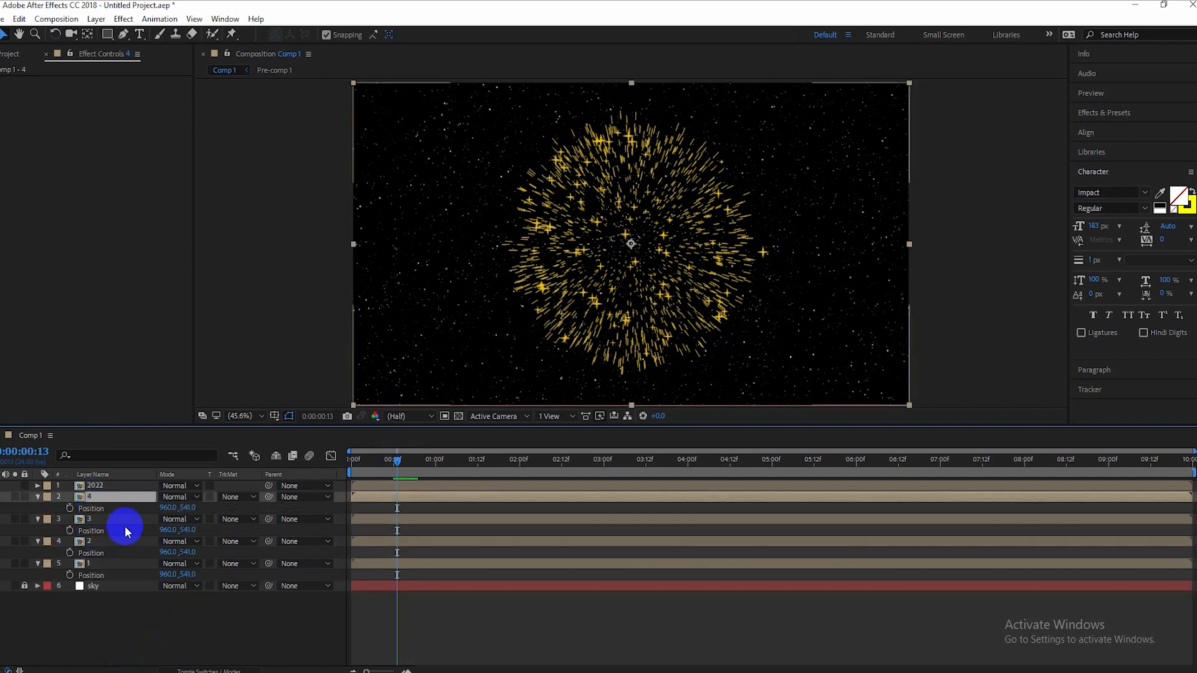
pyautogui.moveTo(170, 507); pyautogui.dragTo(1, 508)
pyautogui.moveTo(168, 508); pyautogui.dragTo(1, 508)
pyautogui.moveTo(187, 508); pyautogui.dragTo(383, 484)
# Move explosion layer "3" to the upper right of the frame by setting its Position to 1646, 218.
pyautogui.click(83, 519)
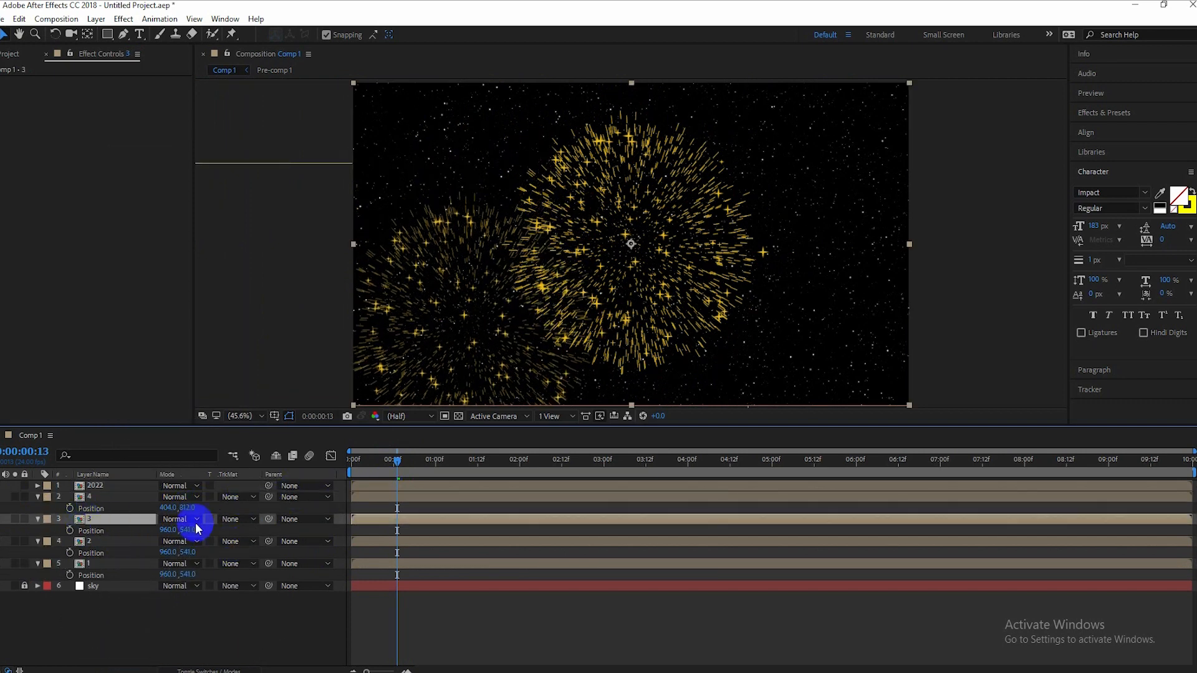
pyautogui.moveTo(194, 529); pyautogui.dragTo(601, 532)
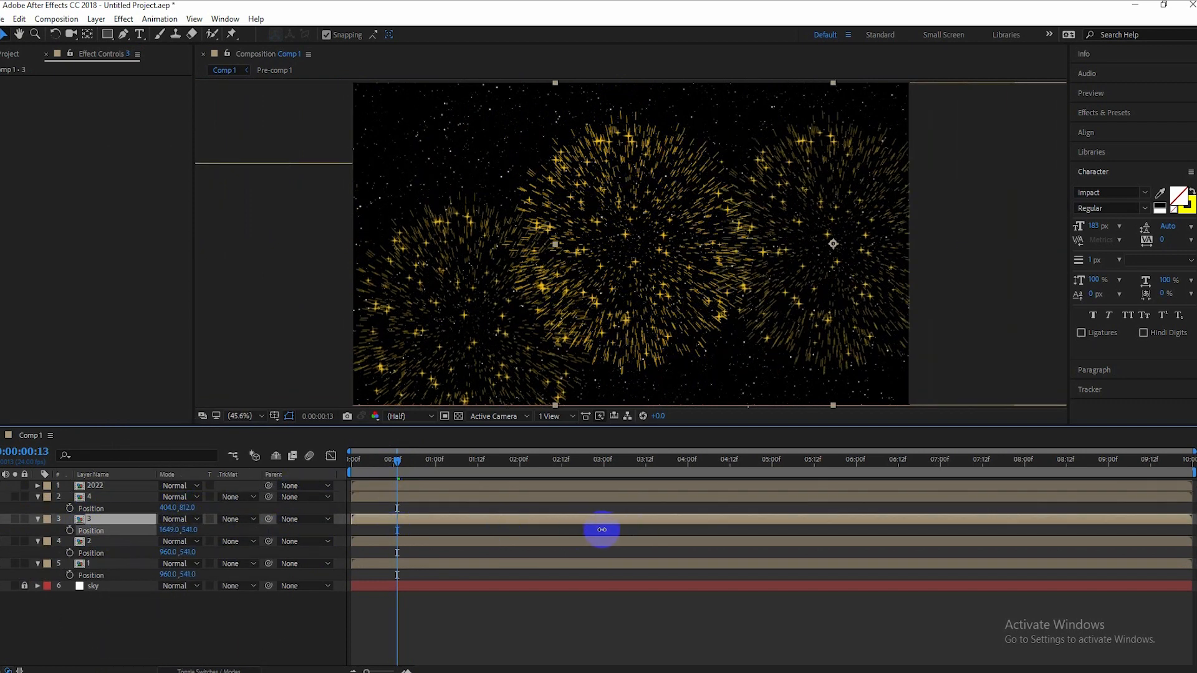
pyautogui.moveTo(194, 534); pyautogui.dragTo(113, 614)
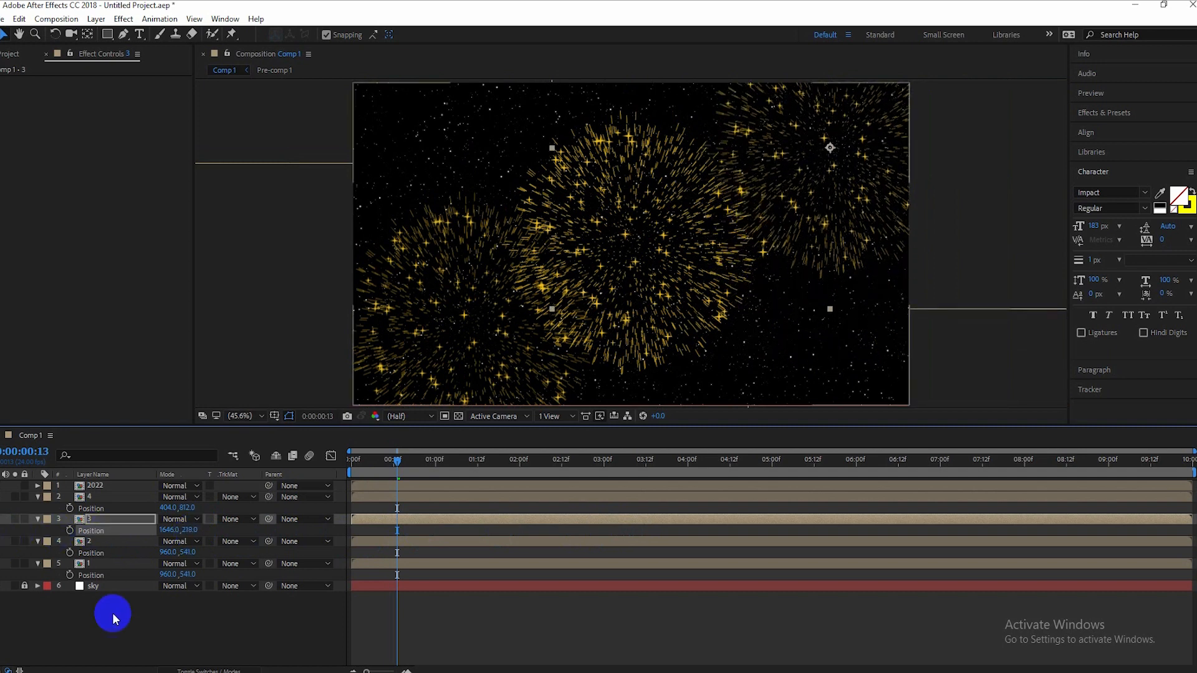
# Move explosion layer "2" to the lower right of the frame by setting its Position to 1587, 875.
pyautogui.click(84, 543)
pyautogui.moveTo(189, 553); pyautogui.dragTo(409, 548)
pyautogui.moveTo(167, 554); pyautogui.dragTo(571, 561)
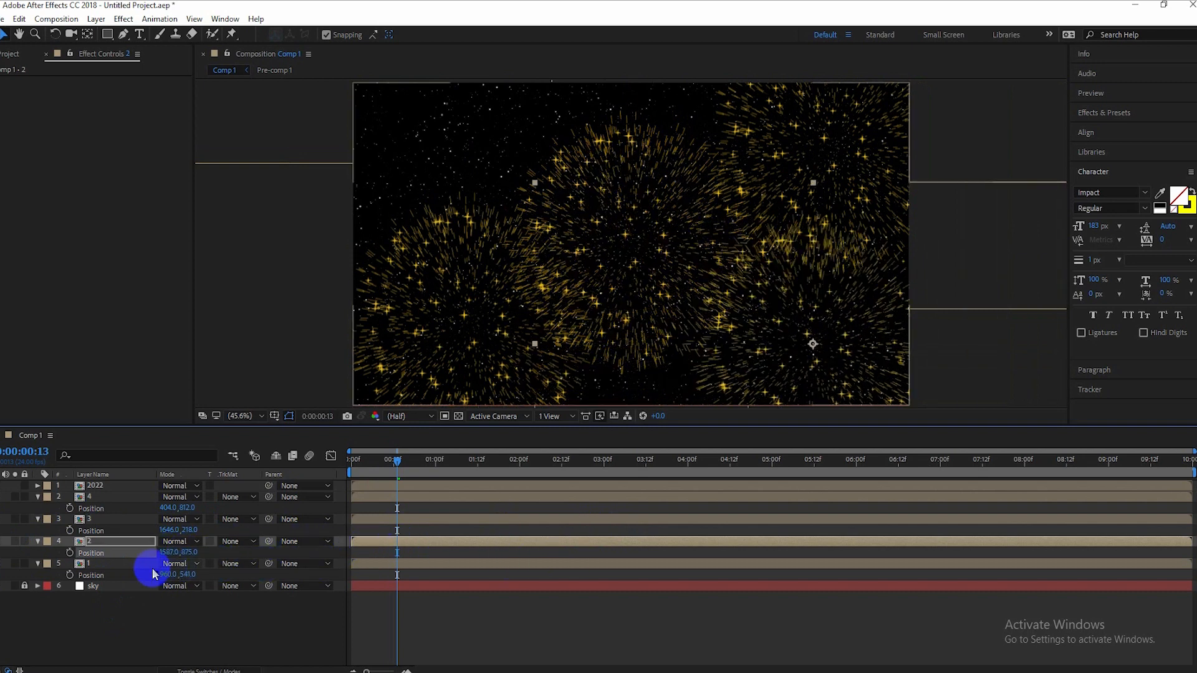
# Duplicate explosion layer "1" and place the copy at the upper left of the frame at Position 514, 240.
pyautogui.click(91, 563)
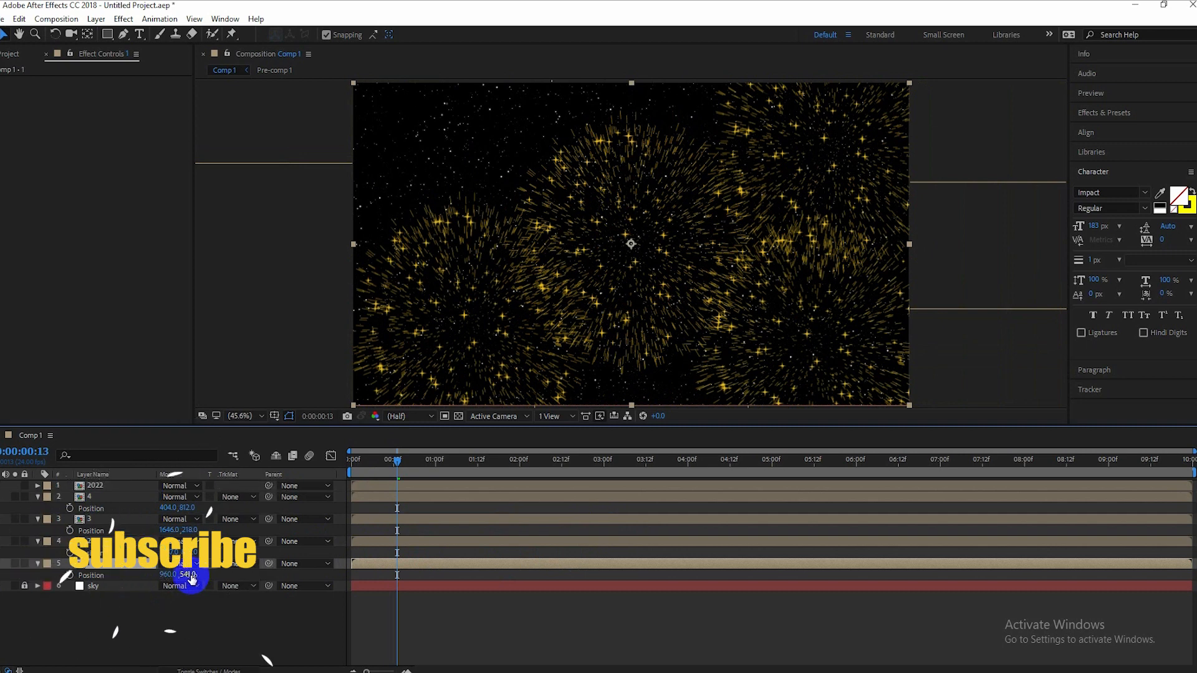
pyautogui.click(109, 612)
pyautogui.click(81, 564)
pyautogui.hotkey('ctrl', 'd')
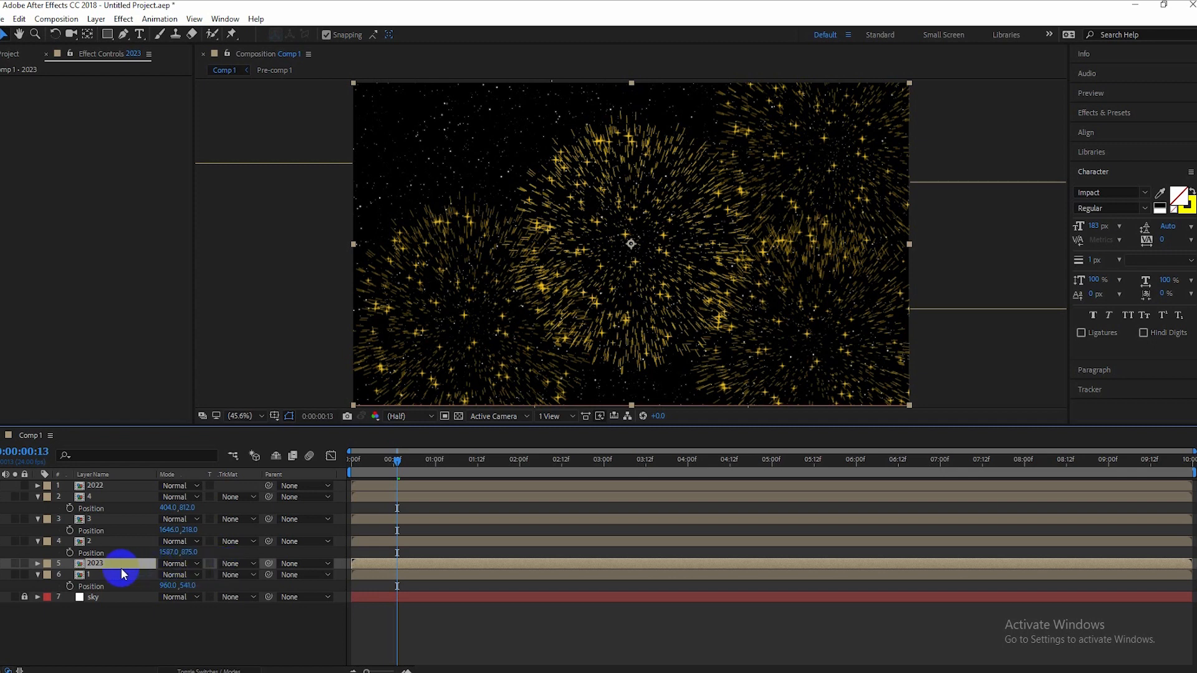
pyautogui.press('p')
pyautogui.moveTo(166, 572); pyautogui.dragTo(80, 566)
pyautogui.moveTo(164, 574)
pyautogui.mouseDown()
pyautogui.moveTo(56, 564)
pyautogui.moveTo(8, 542)
pyautogui.moveTo(139, 567)
pyautogui.moveTo(125, 570)
pyautogui.moveTo(246, 564)
pyautogui.moveTo(178, 582)
pyautogui.moveTo(133, 578)
pyautogui.moveTo(199, 581)
pyautogui.moveTo(142, 580)
pyautogui.mouseUp()
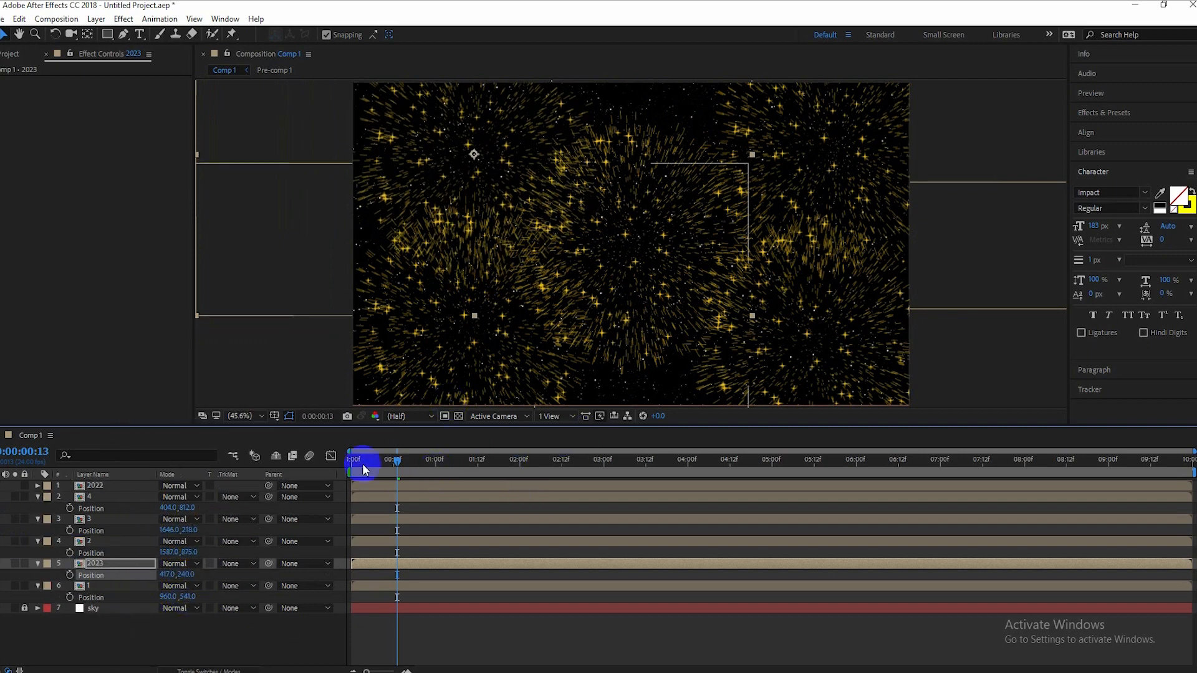
pyautogui.moveTo(168, 573); pyautogui.dragTo(238, 570)
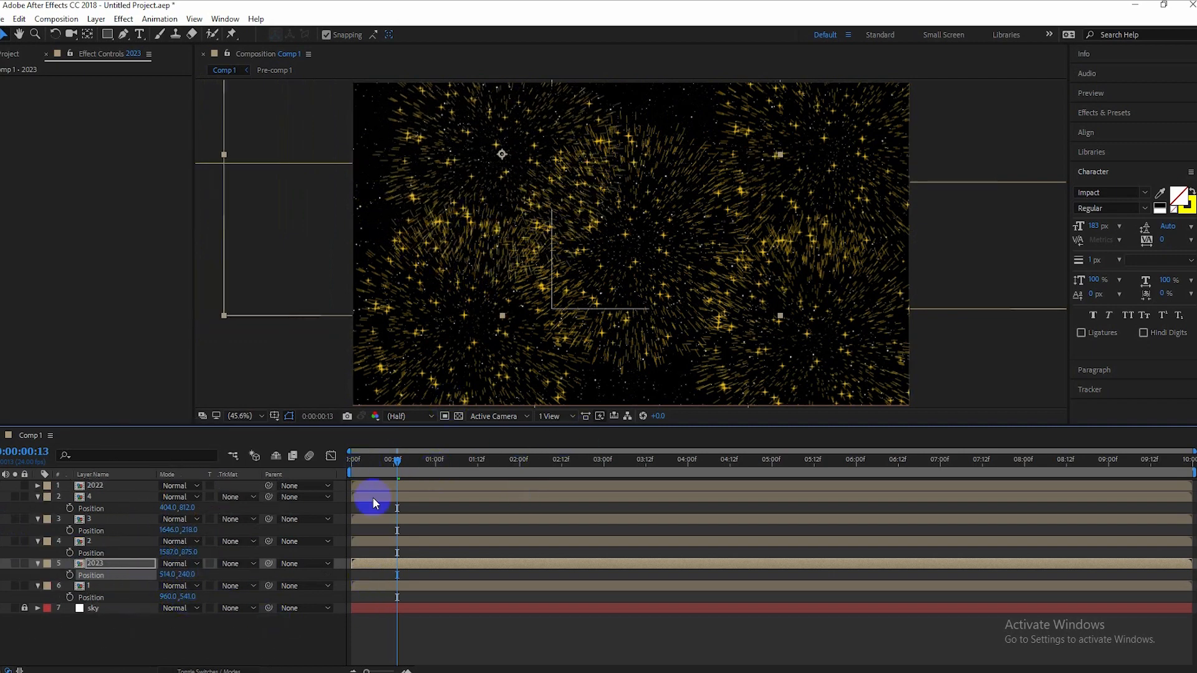
# Preview the five explosions from the start and move the playhead to 0:00:00:07.
pyautogui.moveTo(395, 459); pyautogui.dragTo(267, 460)
pyautogui.press('space')
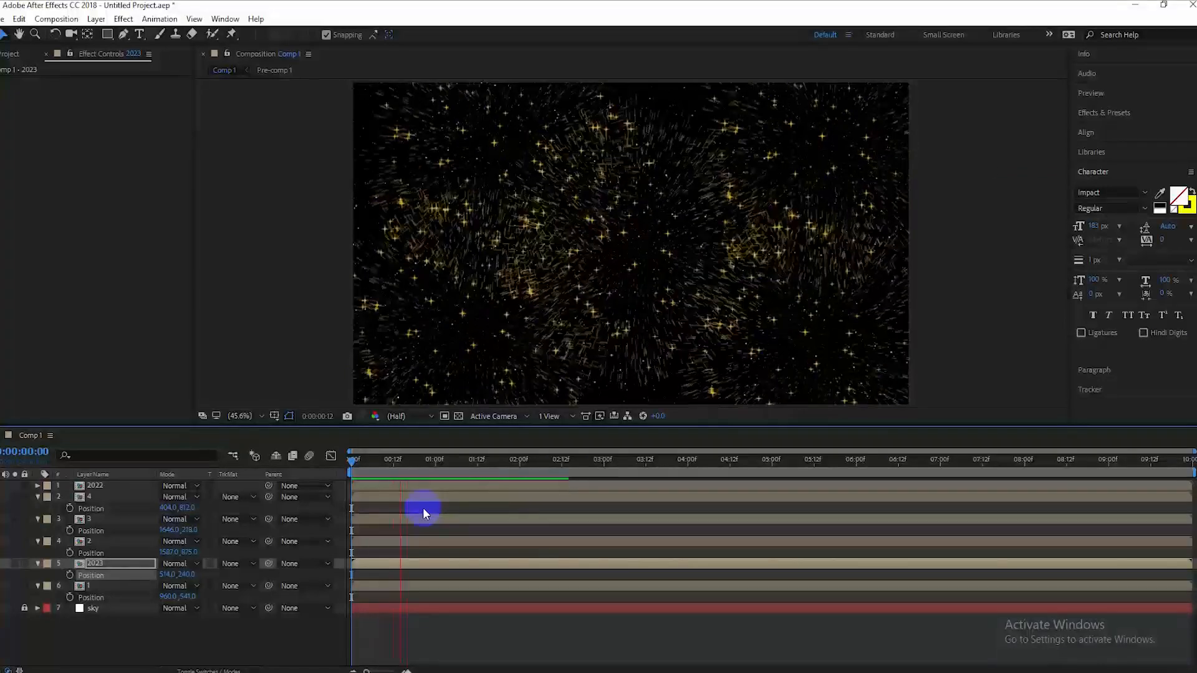
pyautogui.moveTo(419, 459); pyautogui.dragTo(378, 466)
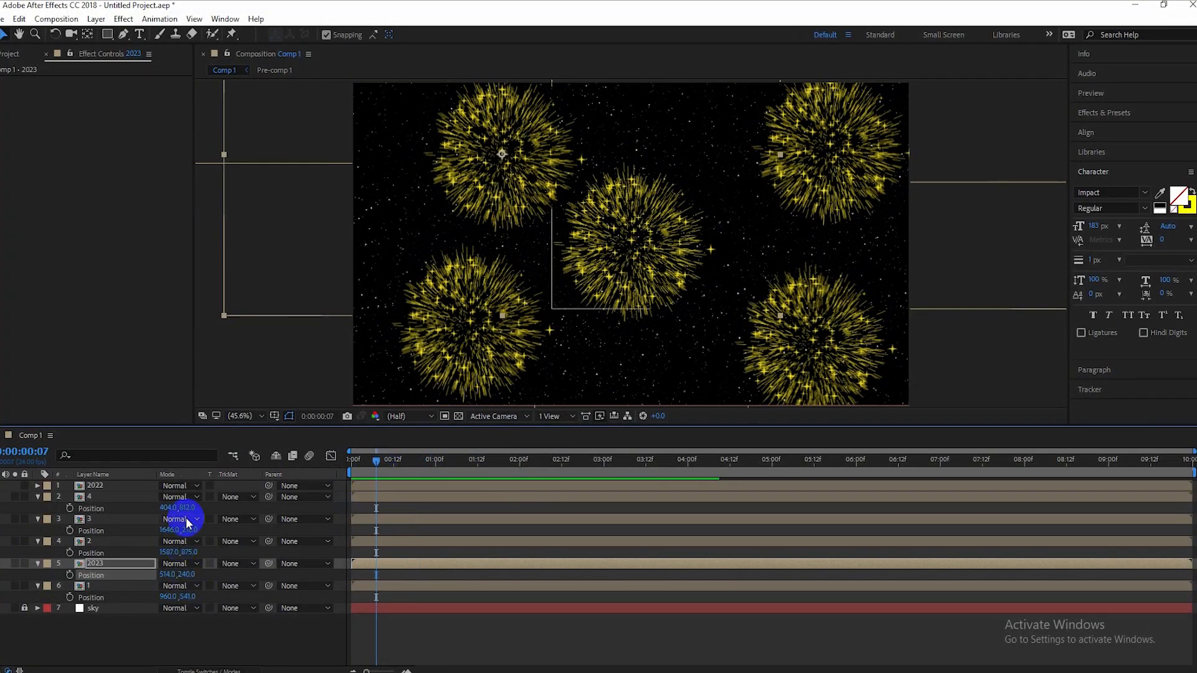
# Even out the explosions' layout by setting Position to 550, 829 for layer "4", 1439, 235 for layer "3" and 1434, 782 for layer "2".
pyautogui.moveTo(187, 508); pyautogui.dragTo(268, 508)
pyautogui.moveTo(190, 535); pyautogui.dragTo(88, 535)
pyautogui.moveTo(187, 533); pyautogui.dragTo(233, 526)
pyautogui.moveTo(161, 552); pyautogui.dragTo(46, 553)
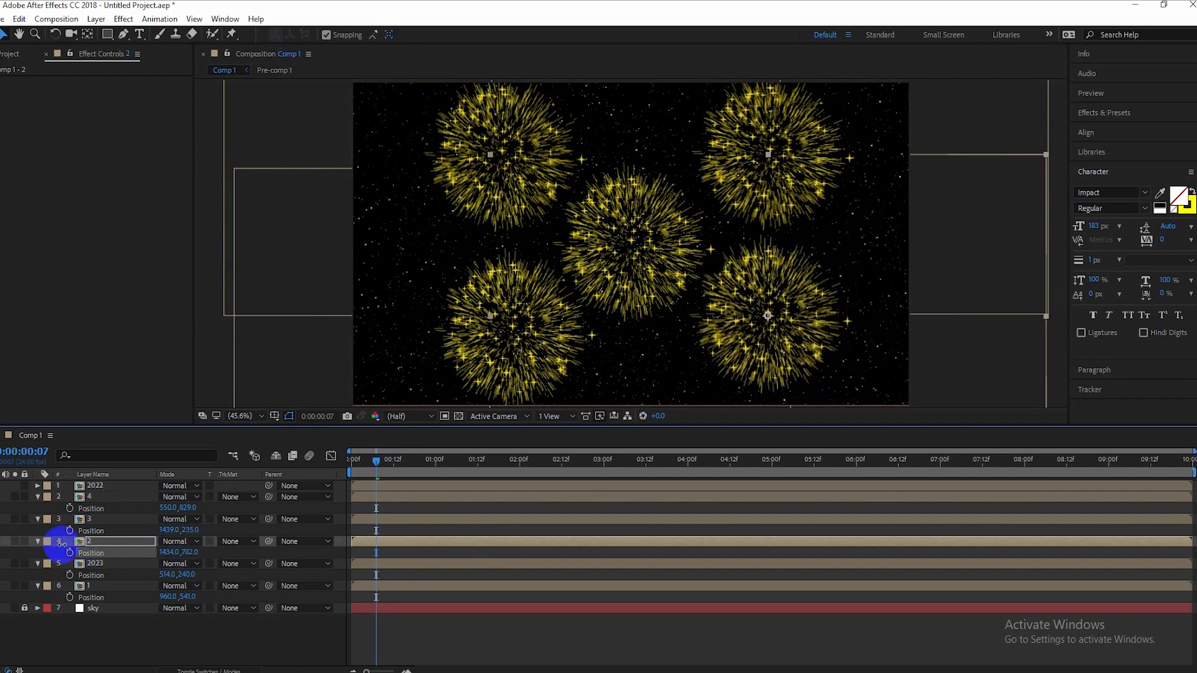
# Collapse the open Position properties of all five explosion layers.
pyautogui.click(220, 650)
pyautogui.click(37, 497)
pyautogui.click(37, 530)
pyautogui.click(38, 508)
pyautogui.click(38, 530)
pyautogui.click(37, 542)
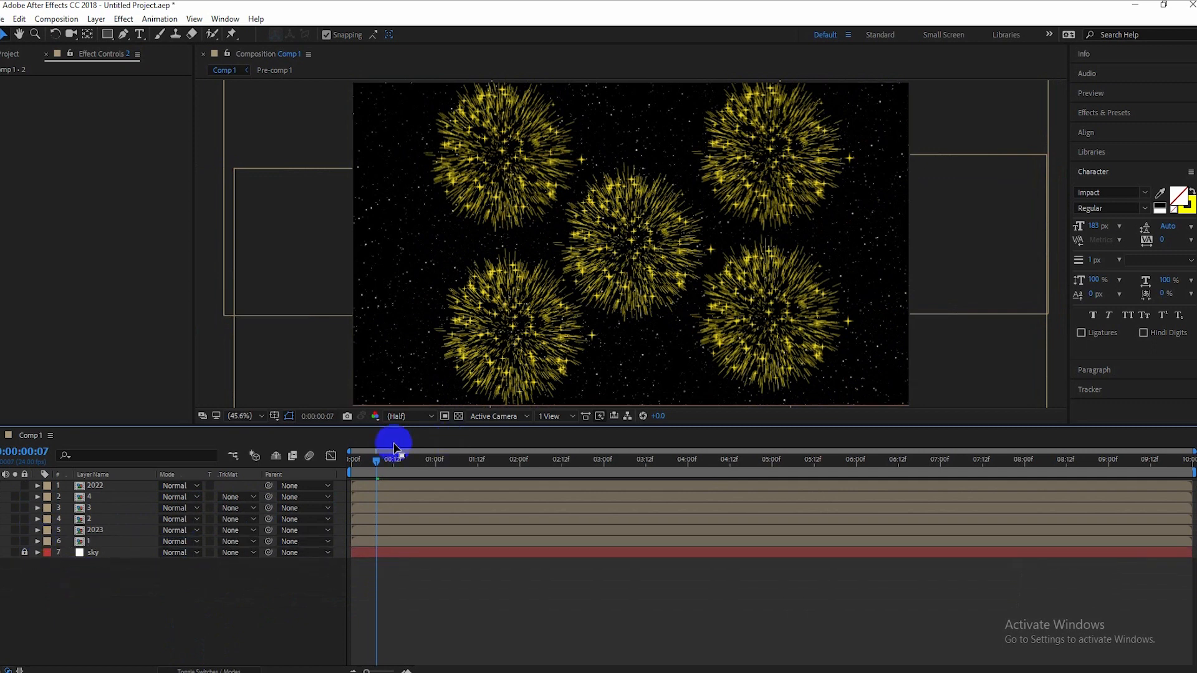
# Shift explosion layers "4", "3", "2" and "2023" slightly later so they start just after layer "1".
pyautogui.moveTo(375, 460)
pyautogui.mouseDown()
pyautogui.moveTo(349, 462)
pyautogui.moveTo(370, 469)
pyautogui.mouseUp()
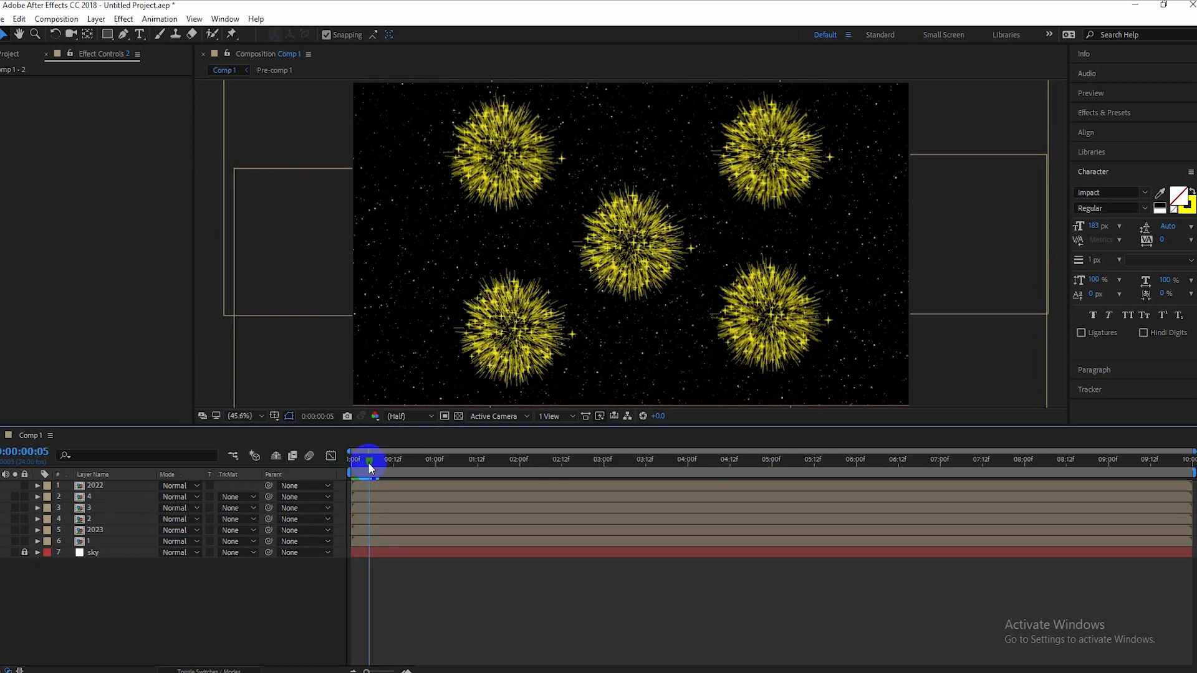
pyautogui.click(108, 496)
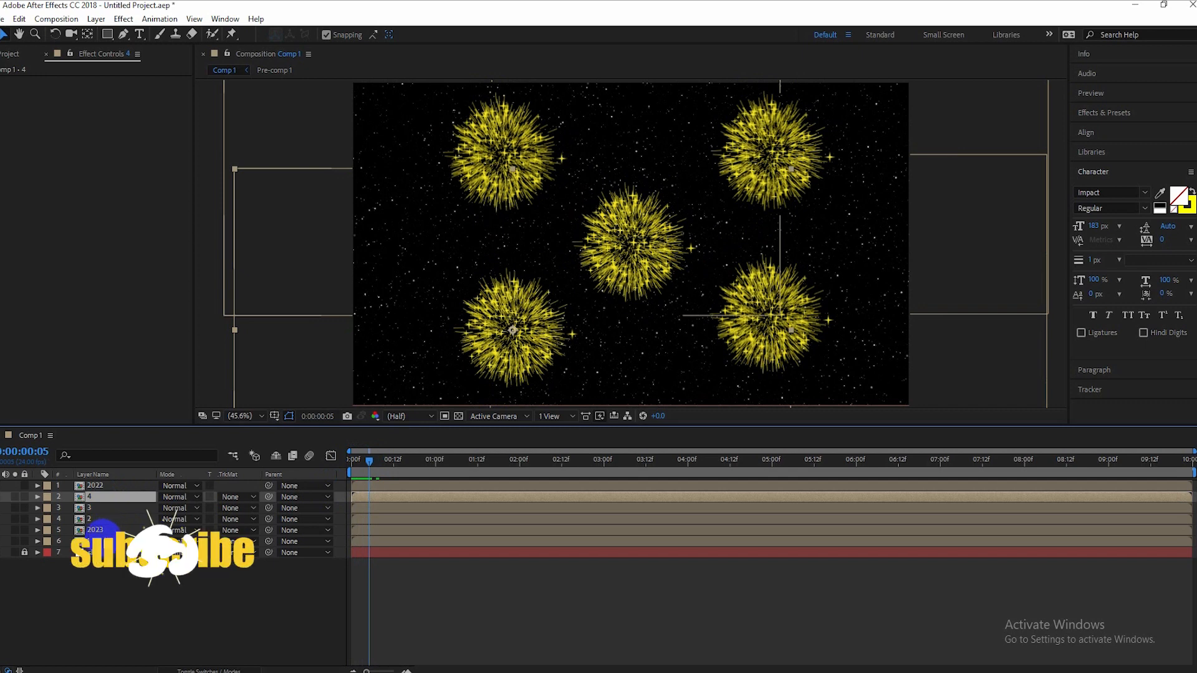
pyautogui.keyDown('shift'); pyautogui.click(107, 541); pyautogui.keyUp('shift')
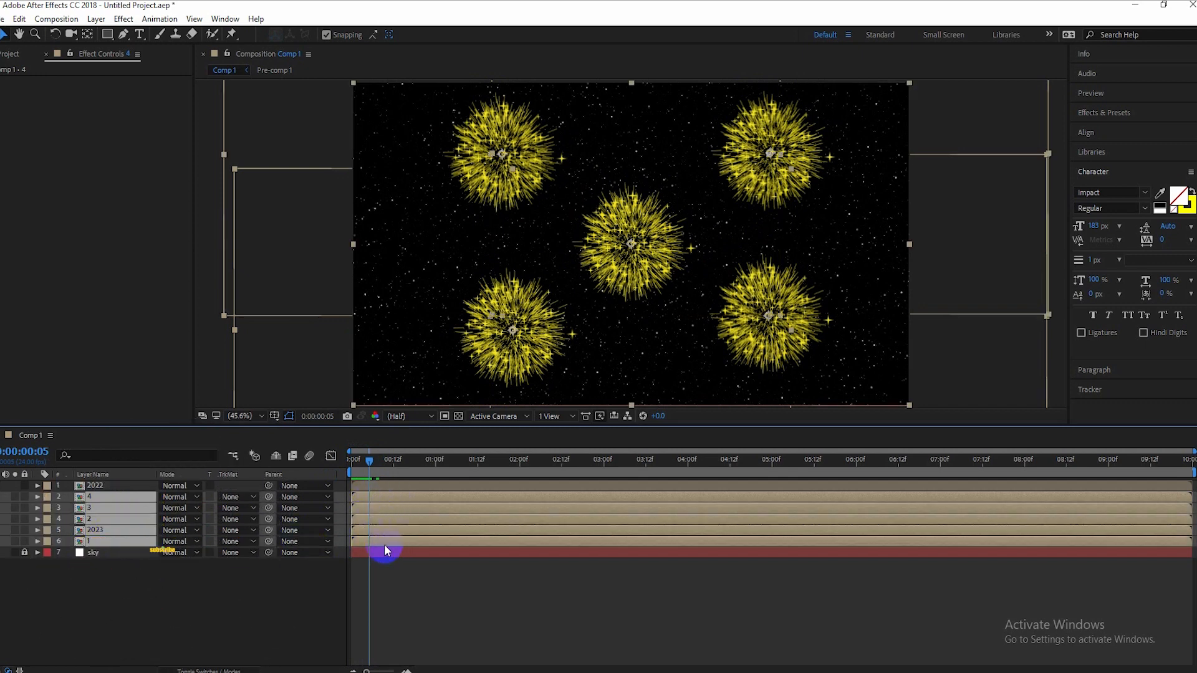
pyautogui.click(349, 540)
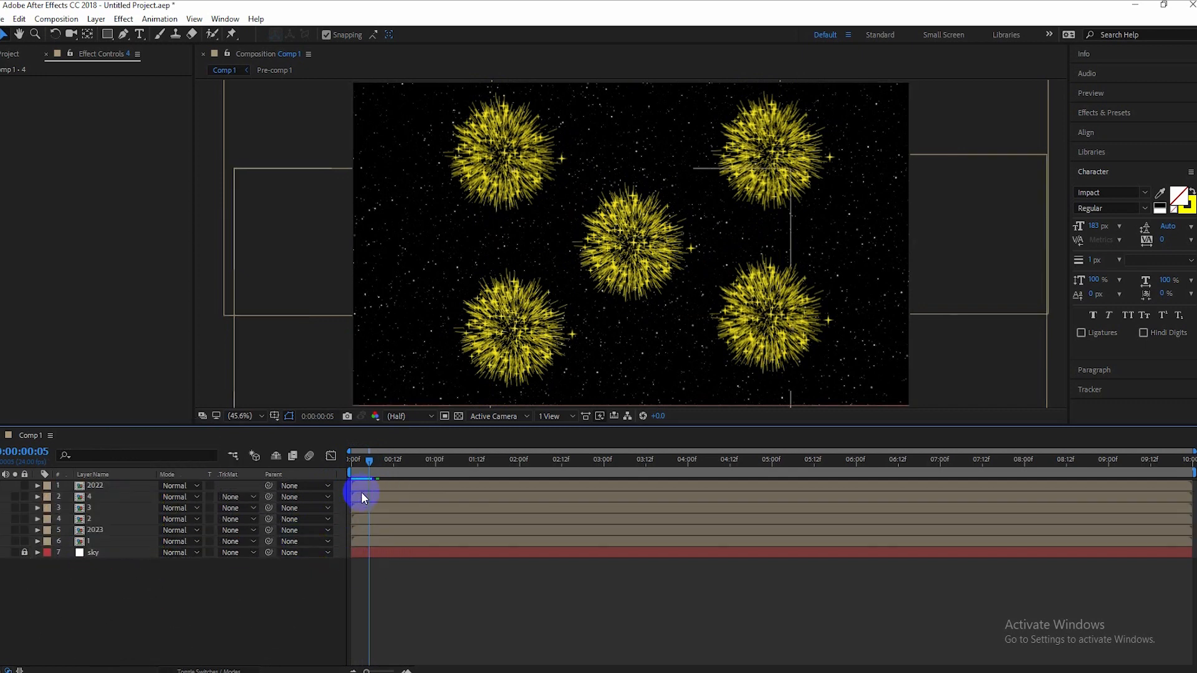
pyautogui.click(361, 497)
pyautogui.keyDown('shift'); pyautogui.click(365, 530); pyautogui.keyUp('shift')
pyautogui.moveTo(376, 496); pyautogui.dragTo(380, 497)
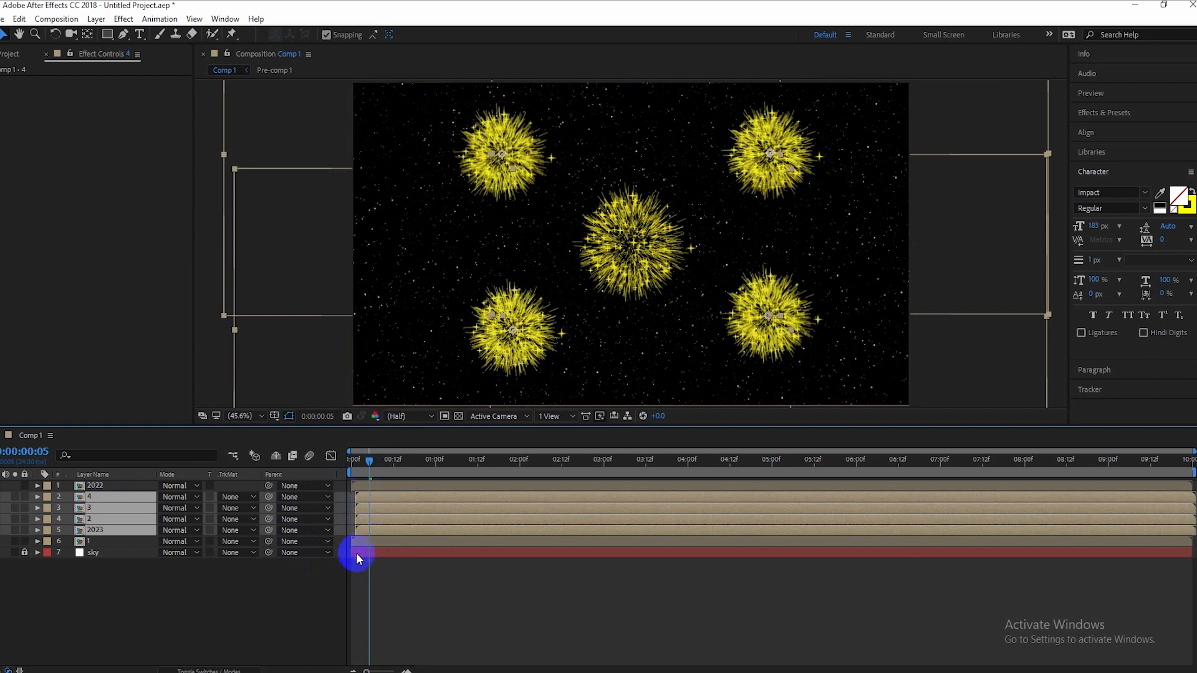
# Stagger explosion layers "2", "3" and "4" in time so each starts a few frames after the one below it.
pyautogui.click(312, 576)
pyautogui.click(391, 496)
pyautogui.keyDown('shift'); pyautogui.click(377, 522); pyautogui.keyUp('shift')
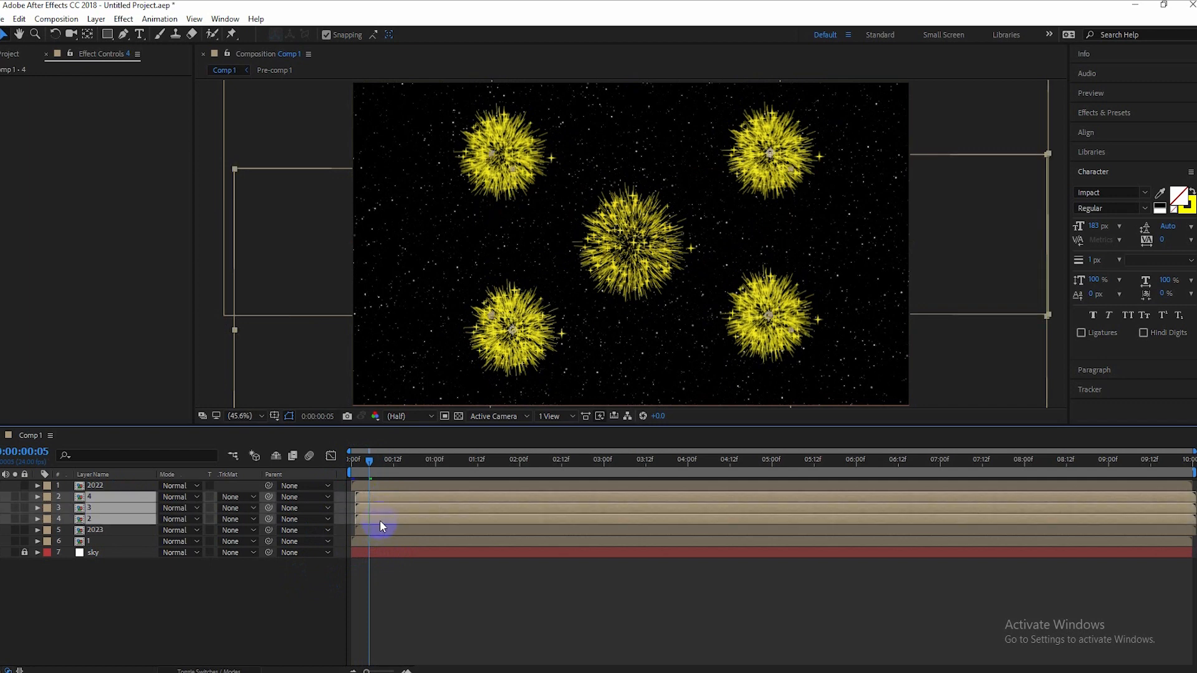
pyautogui.moveTo(379, 520); pyautogui.dragTo(387, 518)
pyautogui.click(265, 603)
pyautogui.click(390, 500)
pyautogui.keyDown('shift'); pyautogui.click(383, 510); pyautogui.keyUp('shift')
pyautogui.moveTo(381, 508); pyautogui.dragTo(390, 508)
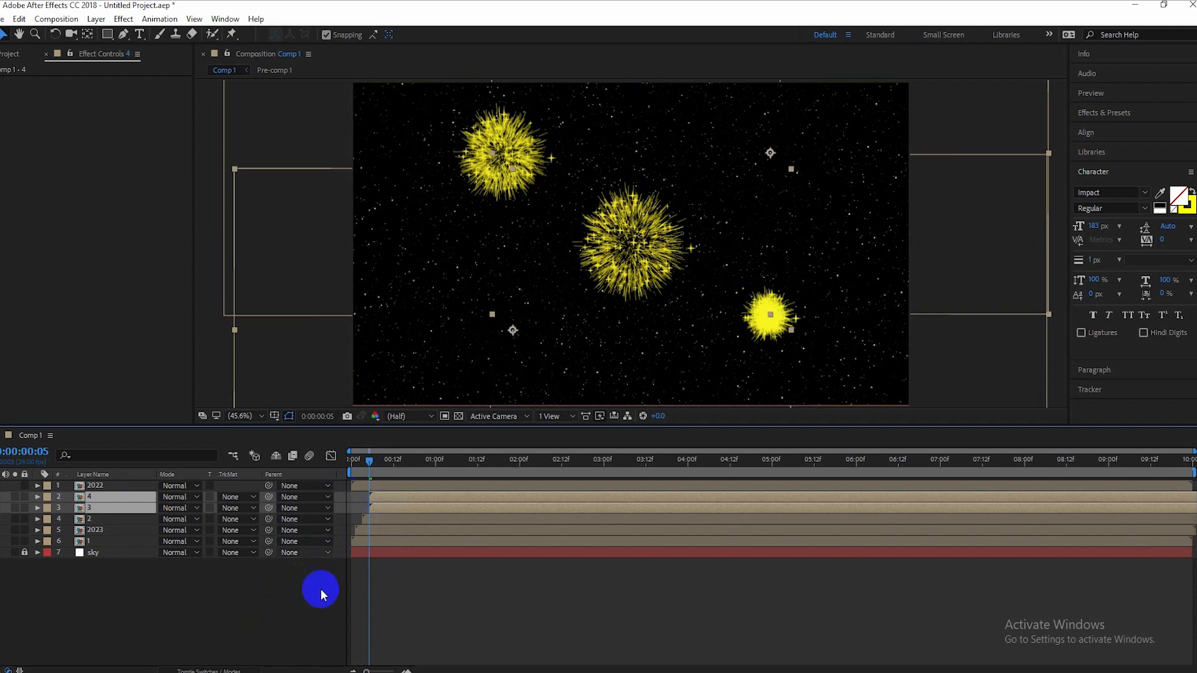
pyautogui.click(320, 589)
pyautogui.click(380, 513)
pyautogui.click(385, 496)
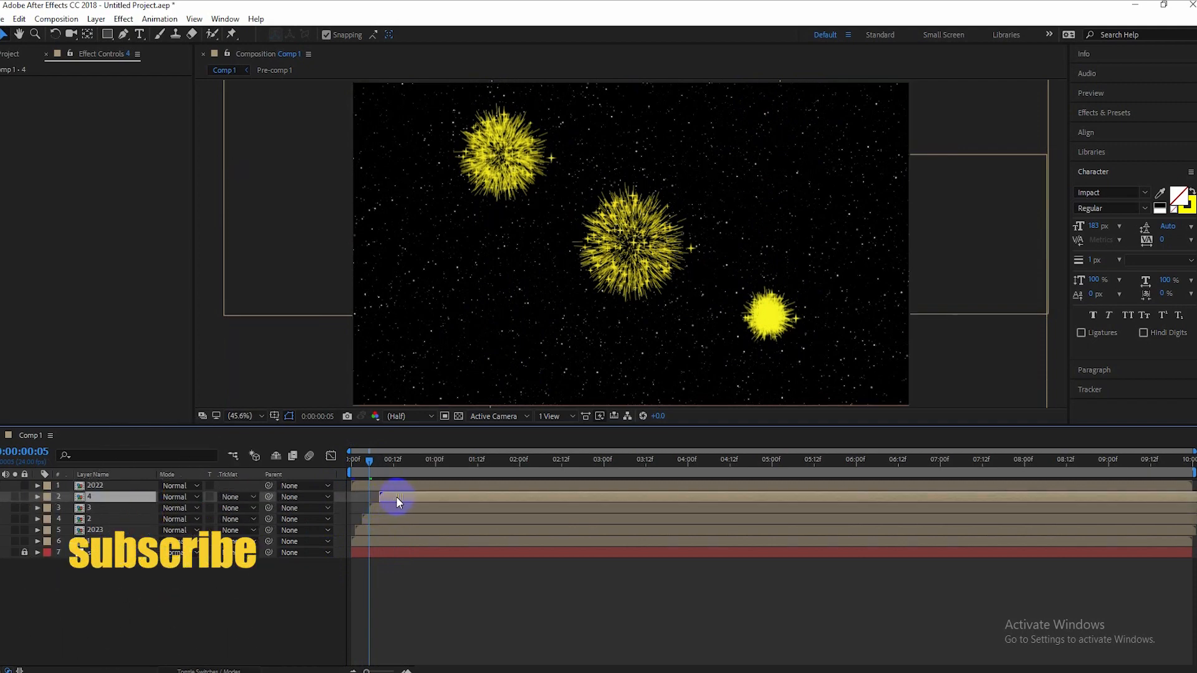
# Preview the staggered explosions from the start and move the playhead to 0:00:00:11.
pyautogui.press('Home')
pyautogui.press('space')
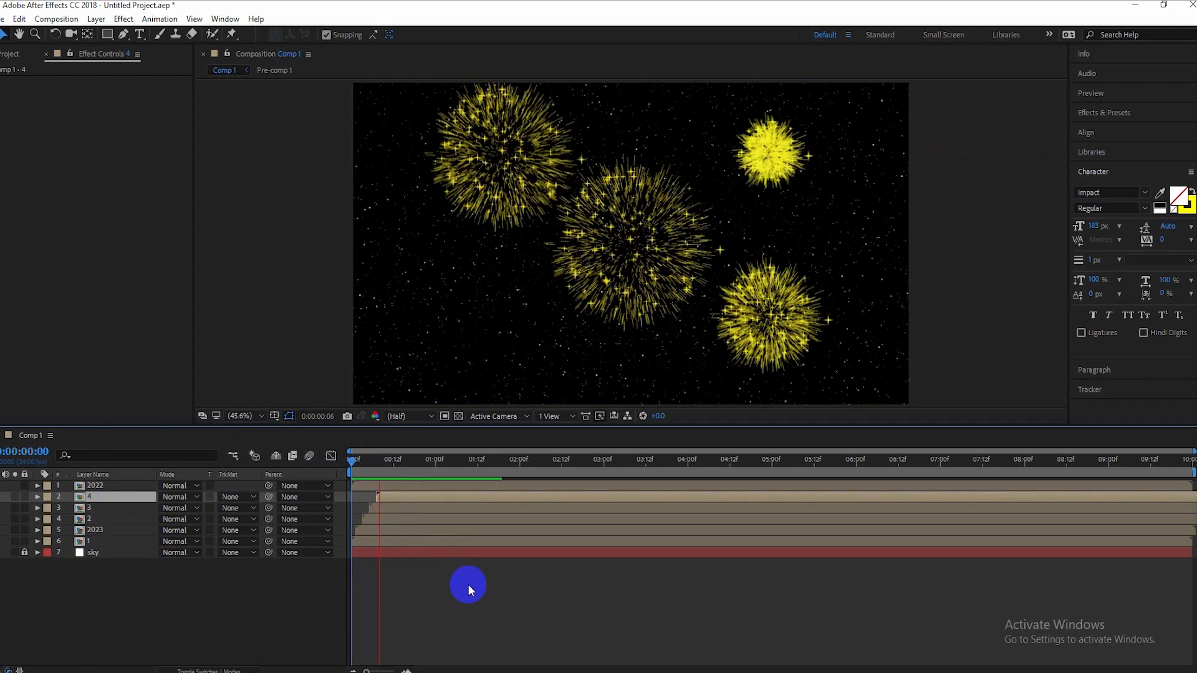
pyautogui.click(472, 462)
pyautogui.moveTo(372, 466); pyautogui.dragTo(349, 466)
pyautogui.press('space')
pyautogui.press('space')
pyautogui.moveTo(444, 458); pyautogui.dragTo(388, 465)
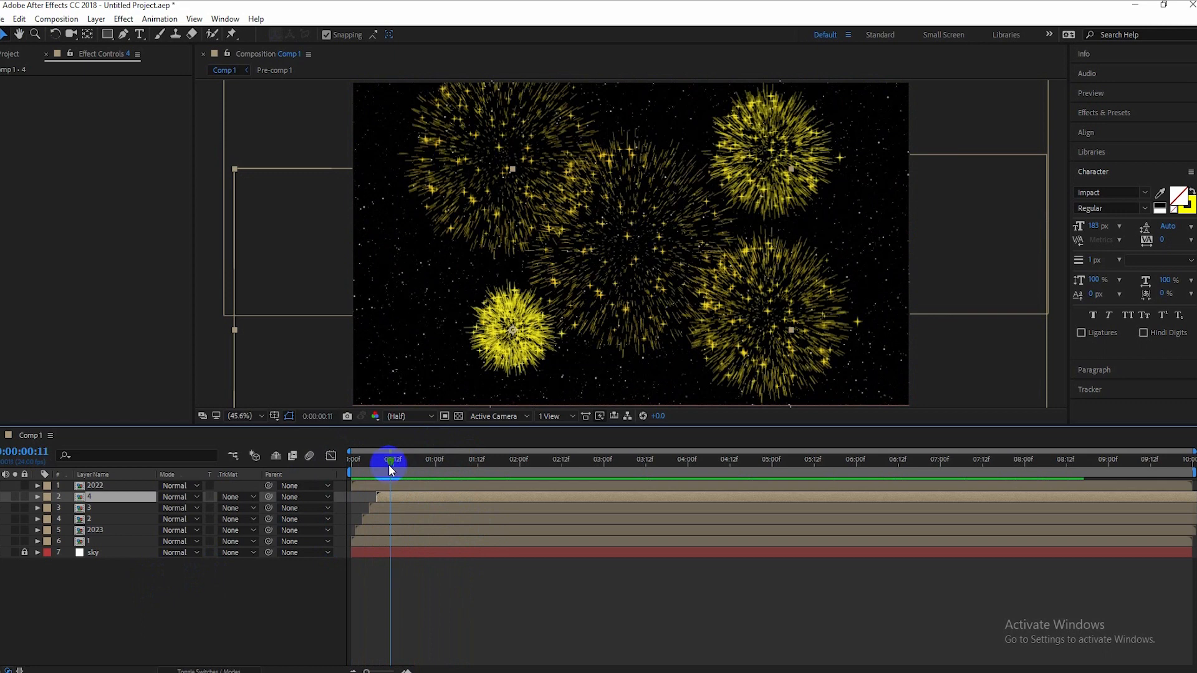
# Apply Hue/Saturation to explosion layer "2023" and shift its Master Hue to a teal green.
pyautogui.click(85, 541)
pyautogui.click(95, 531)
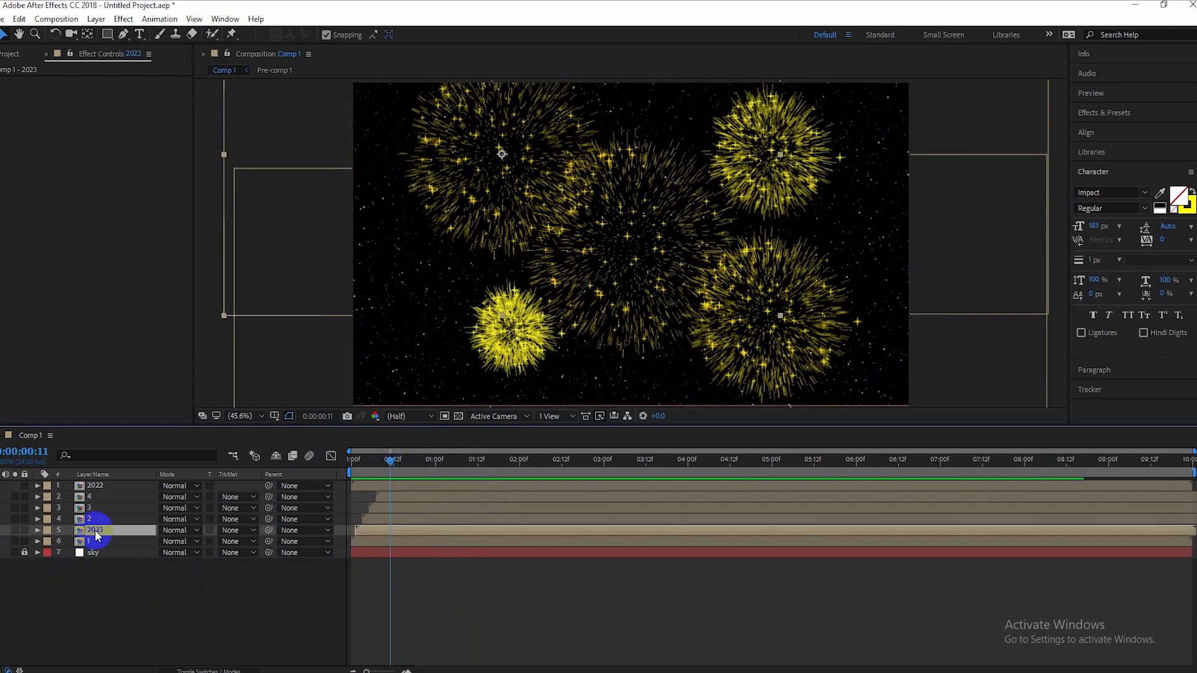
pyautogui.hotkey('ctrl', 'space')
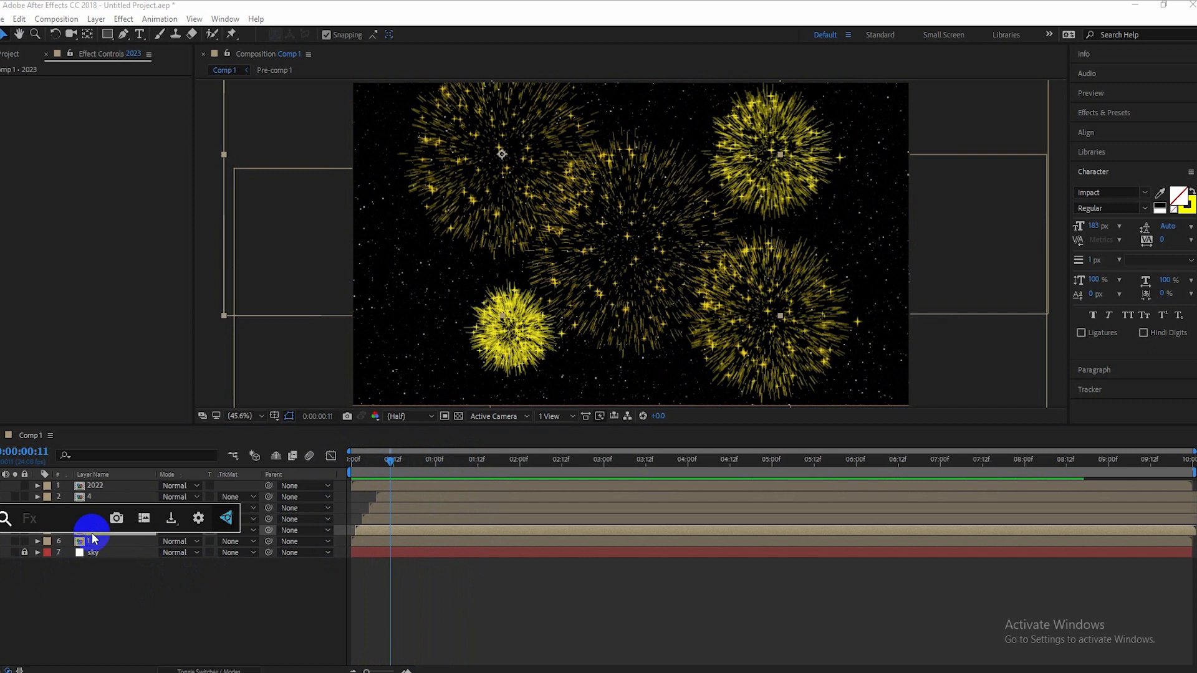
pyautogui.write('hu')
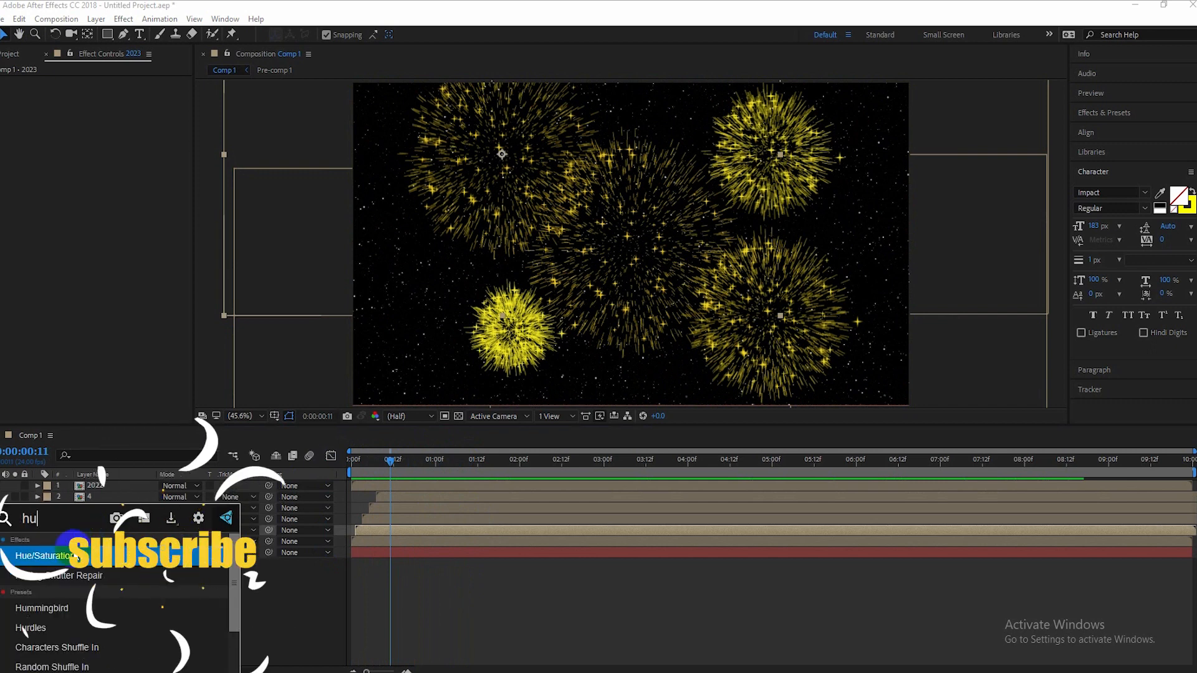
pyautogui.click(71, 553)
pyautogui.click(112, 152)
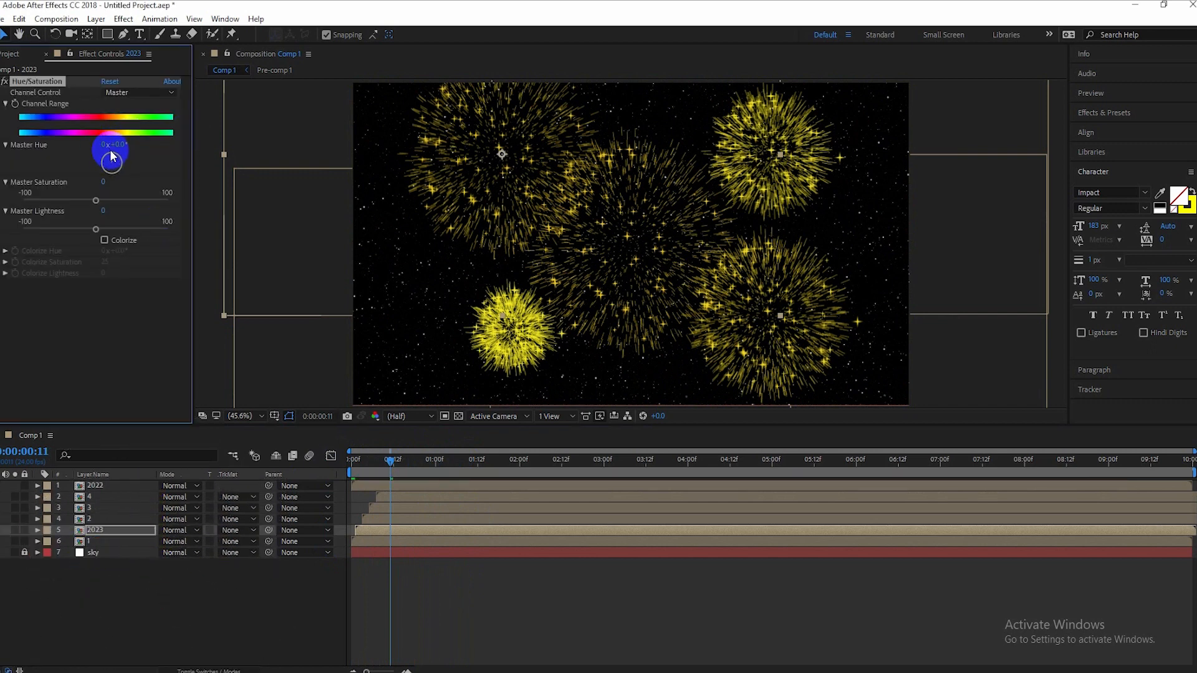
pyautogui.moveTo(125, 157); pyautogui.dragTo(140, 158)
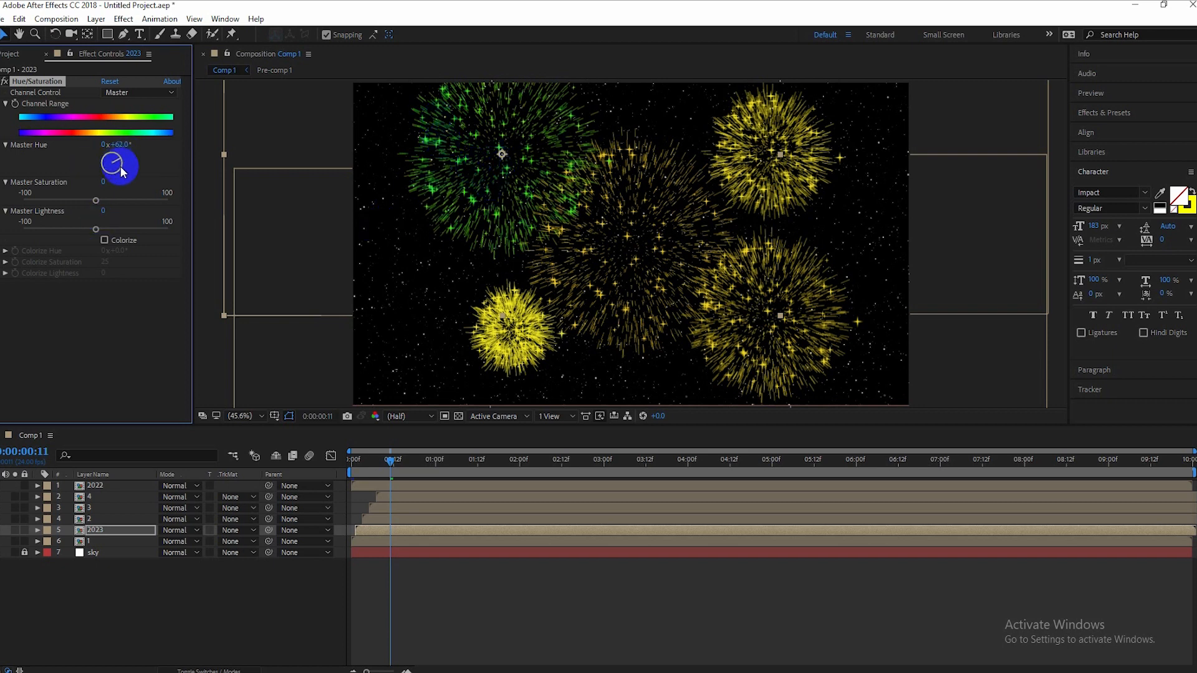
# Apply Hue/Saturation to explosion layer "2" and set its Master Hue to -79° for a pinkish red.
pyautogui.click(85, 518)
pyautogui.hotkey('ctrl', 'space')
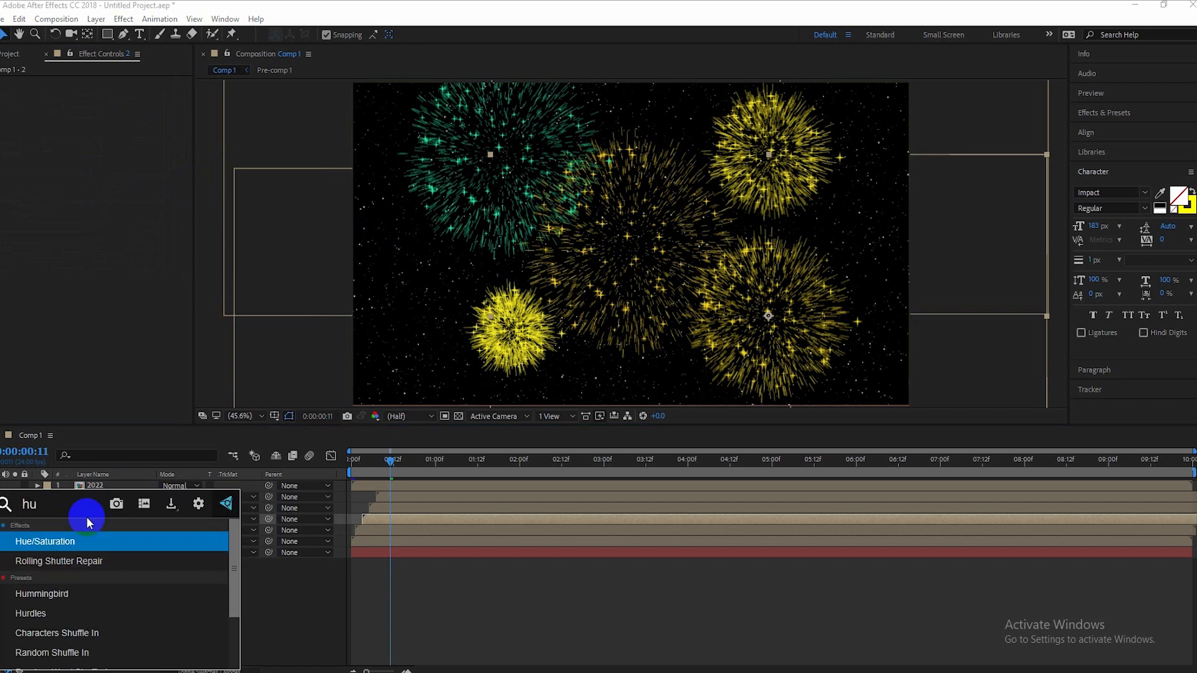
pyautogui.click(73, 538)
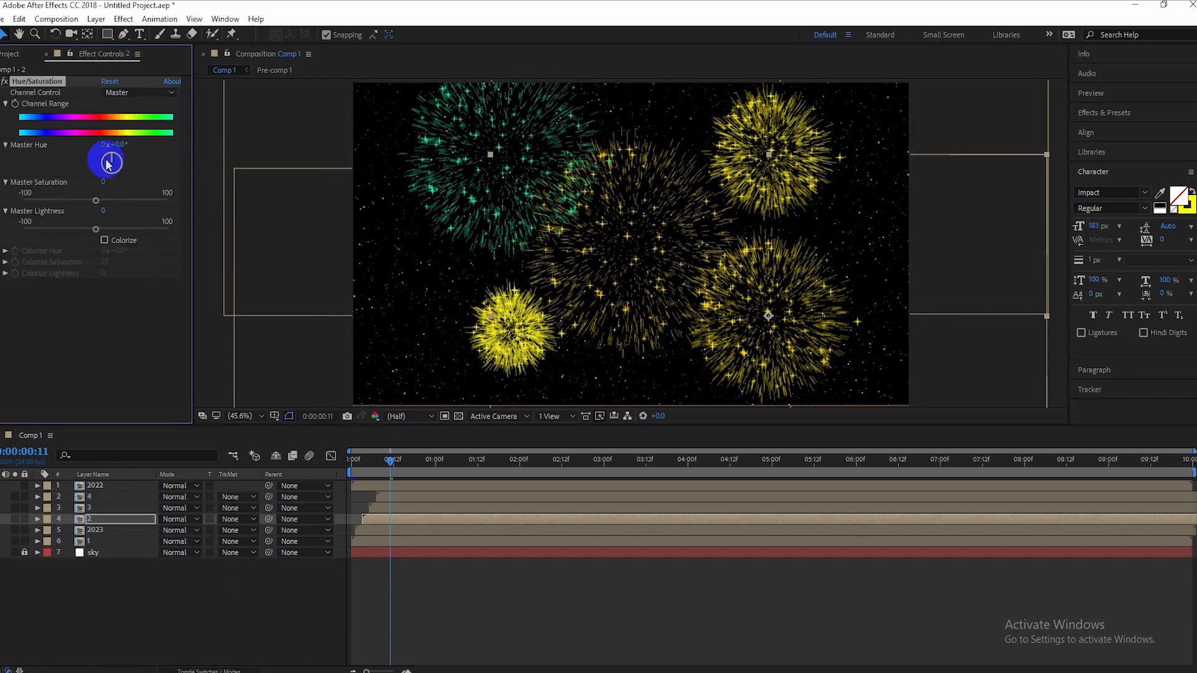
pyautogui.moveTo(110, 161); pyautogui.dragTo(107, 160)
pyautogui.click(828, 298)
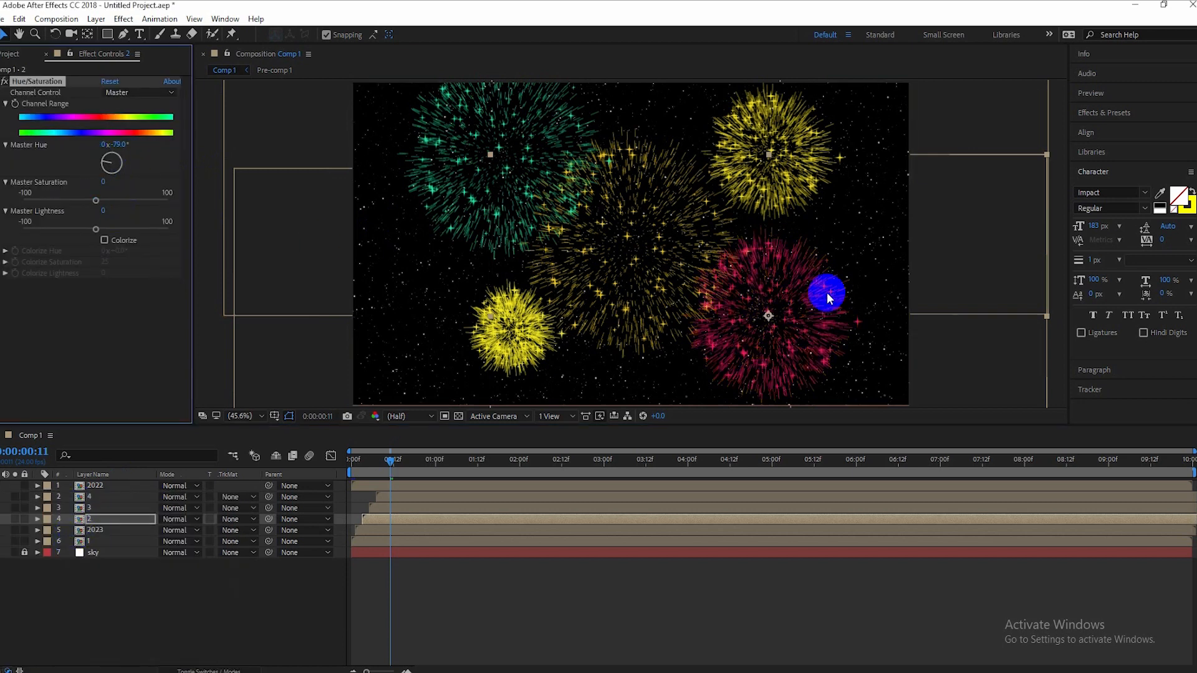
# Apply Hue/Saturation to explosion layer "3" and set its Master Hue to -113° for magenta.
pyautogui.click(90, 507)
pyautogui.hotkey('ctrl', 'space')
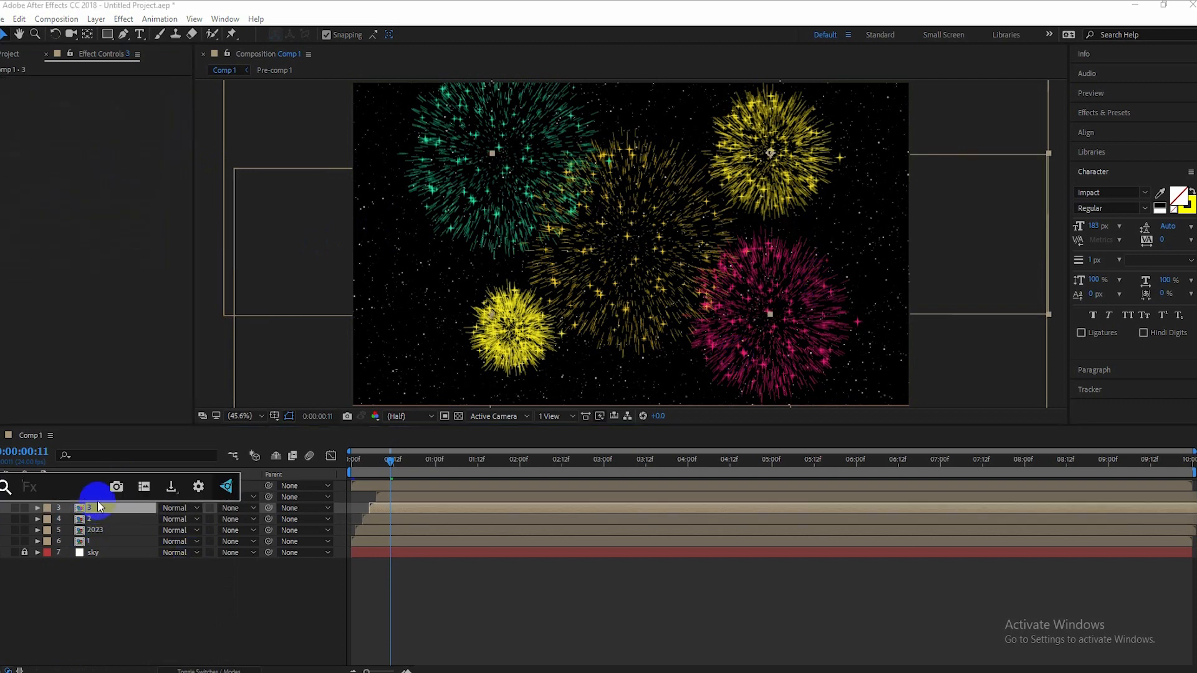
pyautogui.click(58, 522)
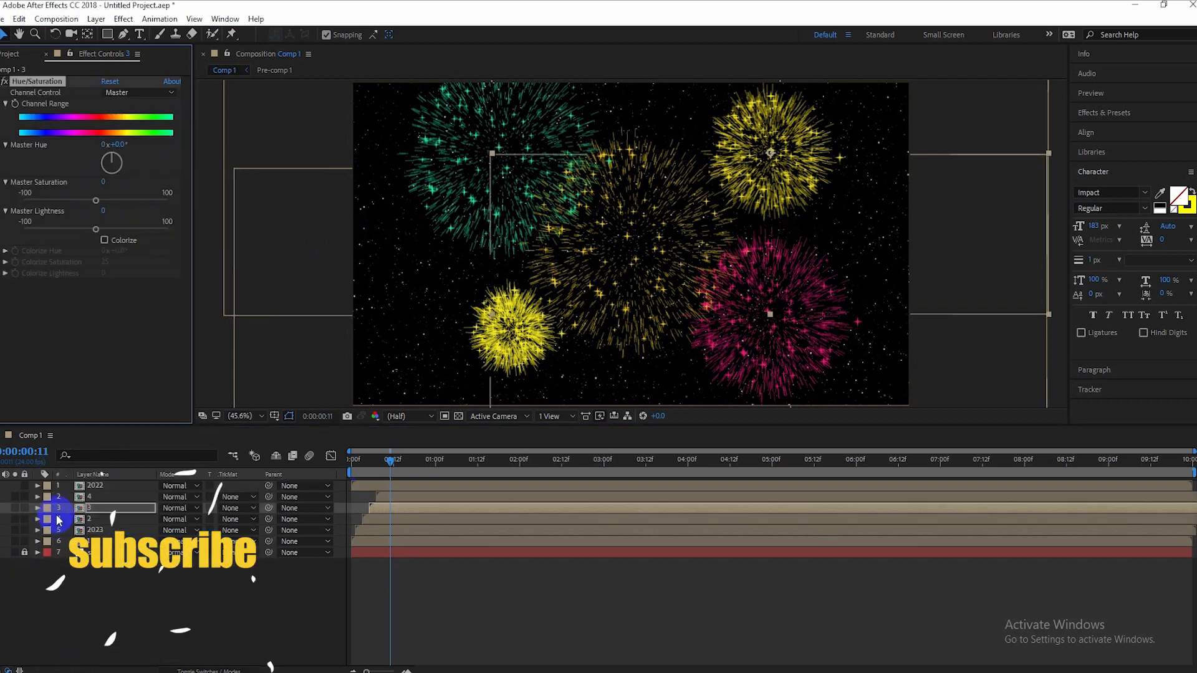
pyautogui.click(114, 161)
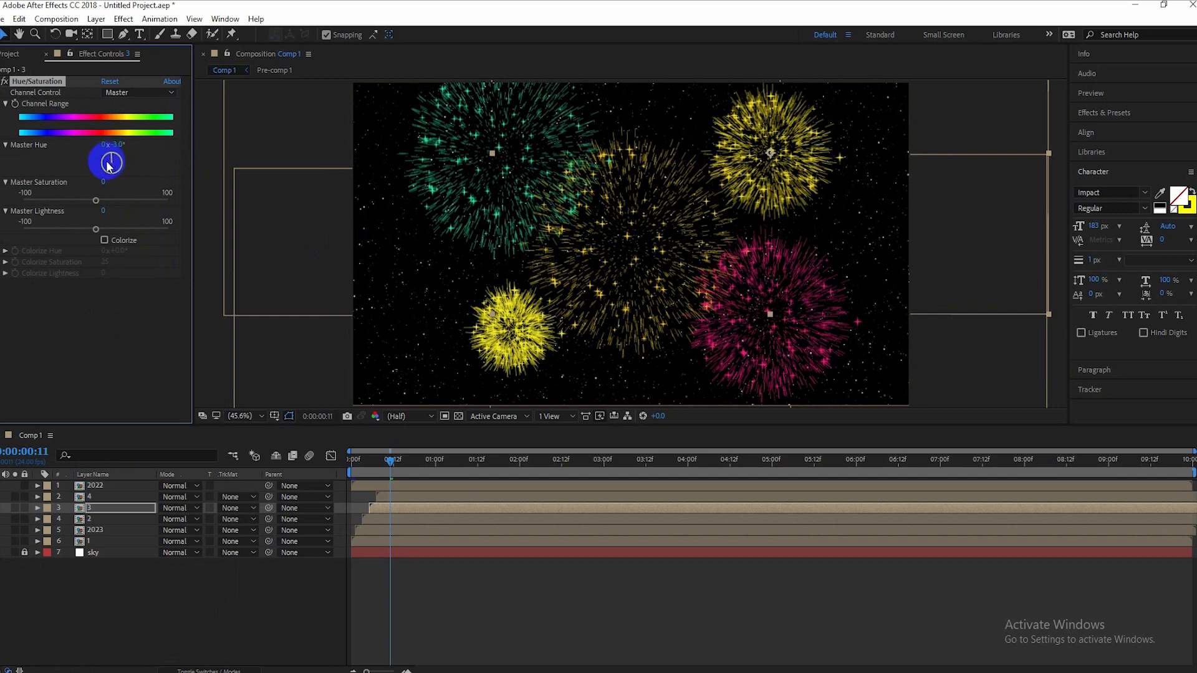
pyautogui.moveTo(109, 164); pyautogui.dragTo(109, 170)
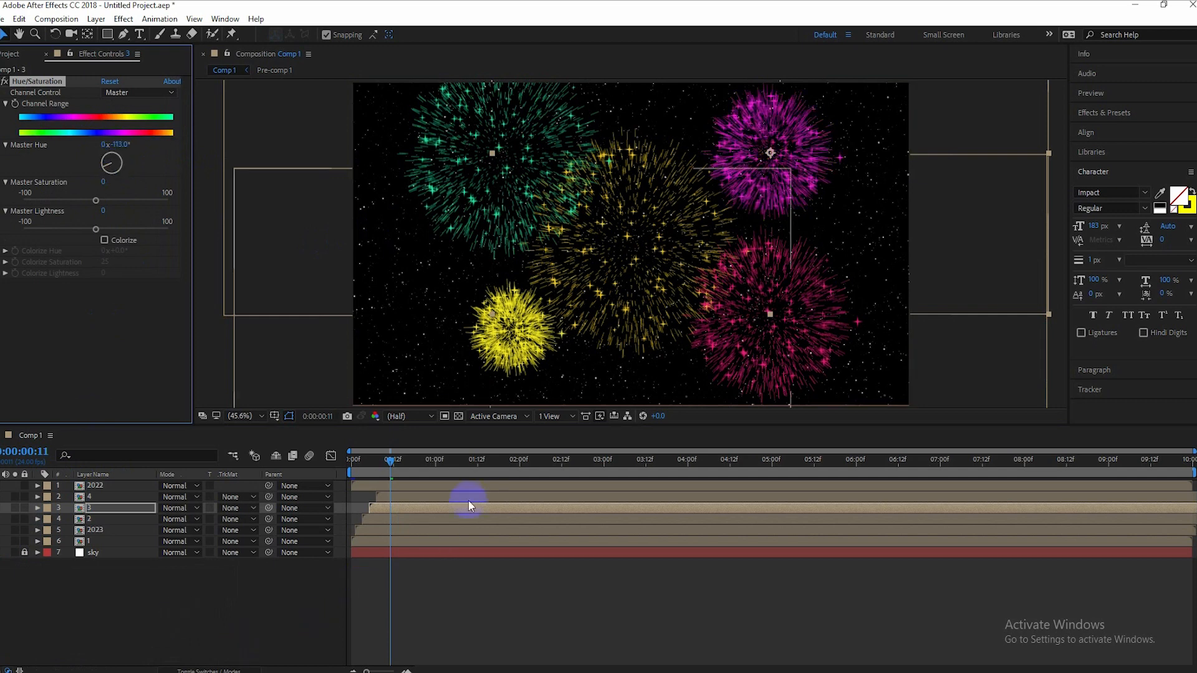
# Apply Hue/Saturation to explosion layer "4" and set its Master Hue to +187° for blue.
pyautogui.click(92, 497)
pyautogui.hotkey('ctrl', 'space')
pyautogui.write('hu')
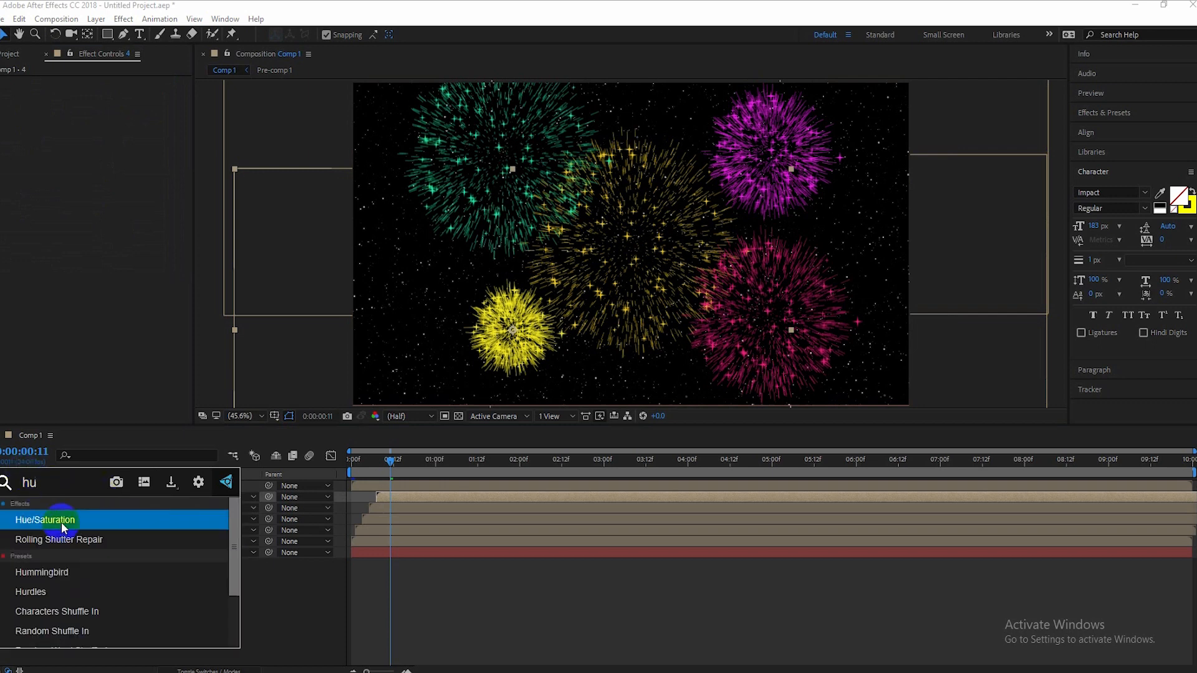
pyautogui.click(62, 521)
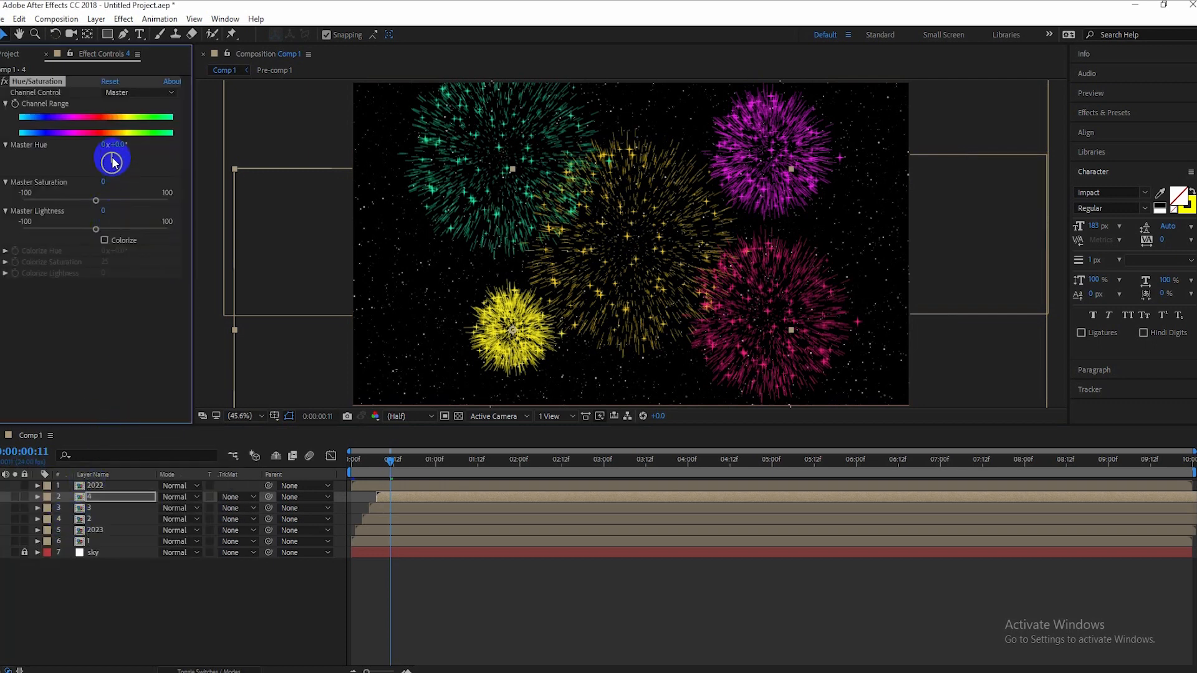
pyautogui.moveTo(113, 170); pyautogui.dragTo(113, 176)
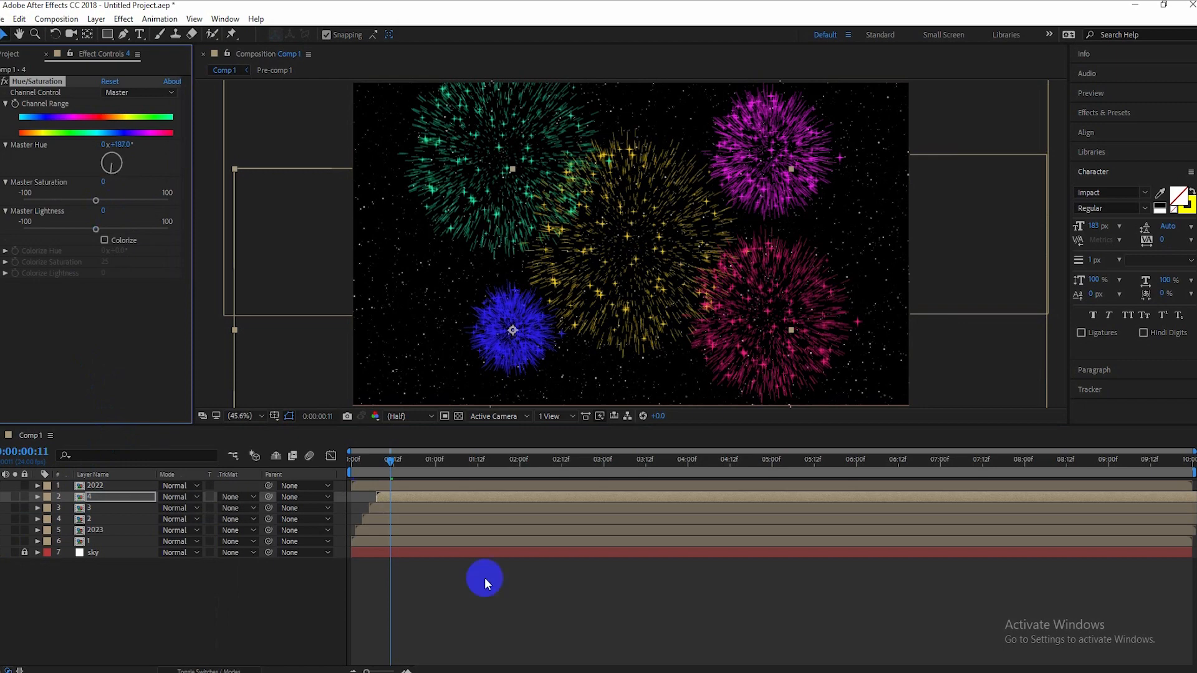
# Preview the recoloured explosions and the "2020" text from the start of the composition.
pyautogui.press('space')
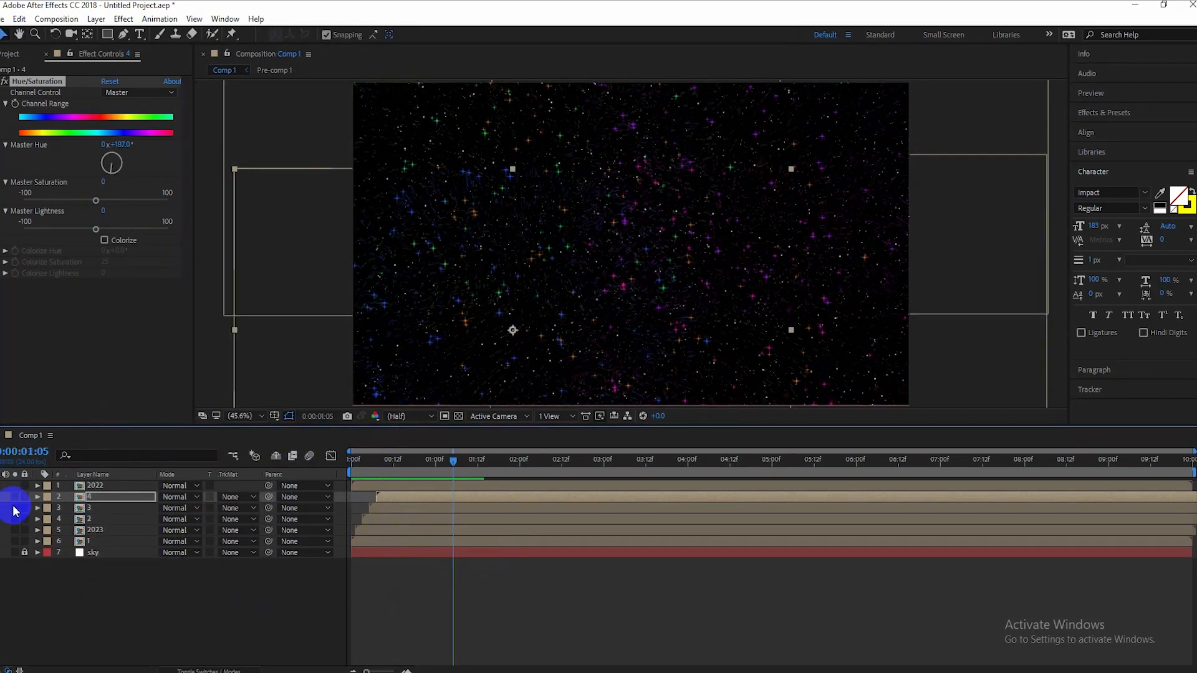
pyautogui.click(469, 465)
pyautogui.click(354, 464)
pyautogui.press('space')
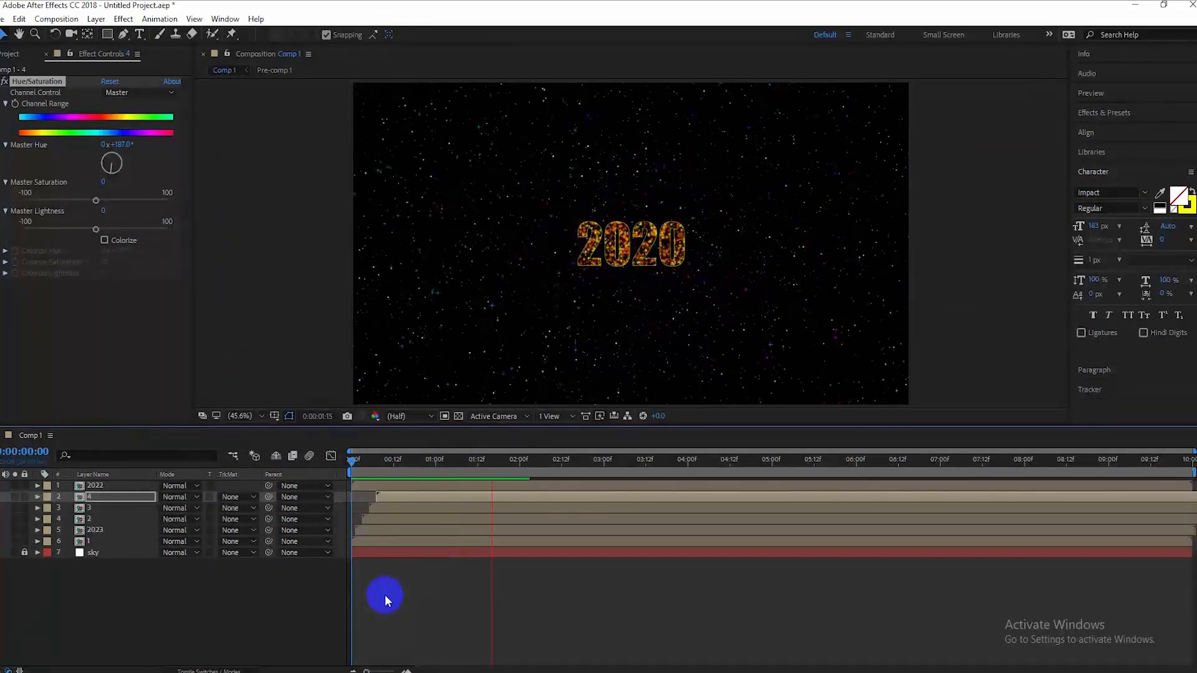
pyautogui.press('space')
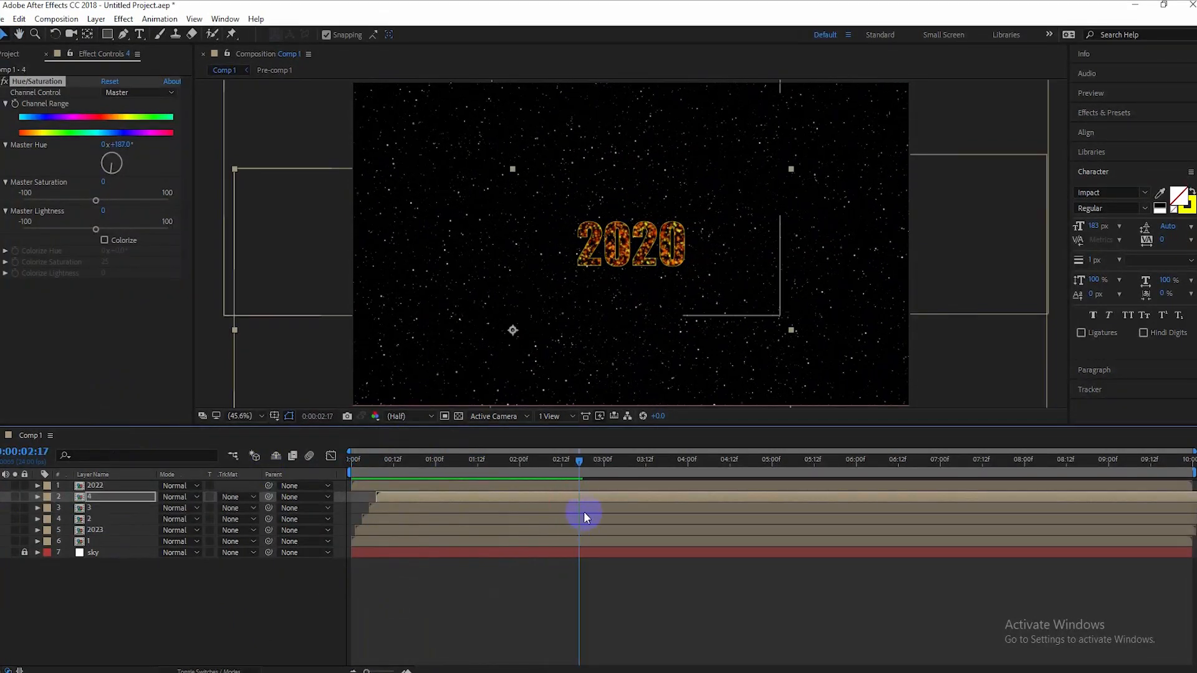
# Keyframe the Scale of text layer "2022" from 100% at 0:00:00:11 to 175% at 0:00:01:09.
pyautogui.moveTo(580, 458); pyautogui.dragTo(389, 461)
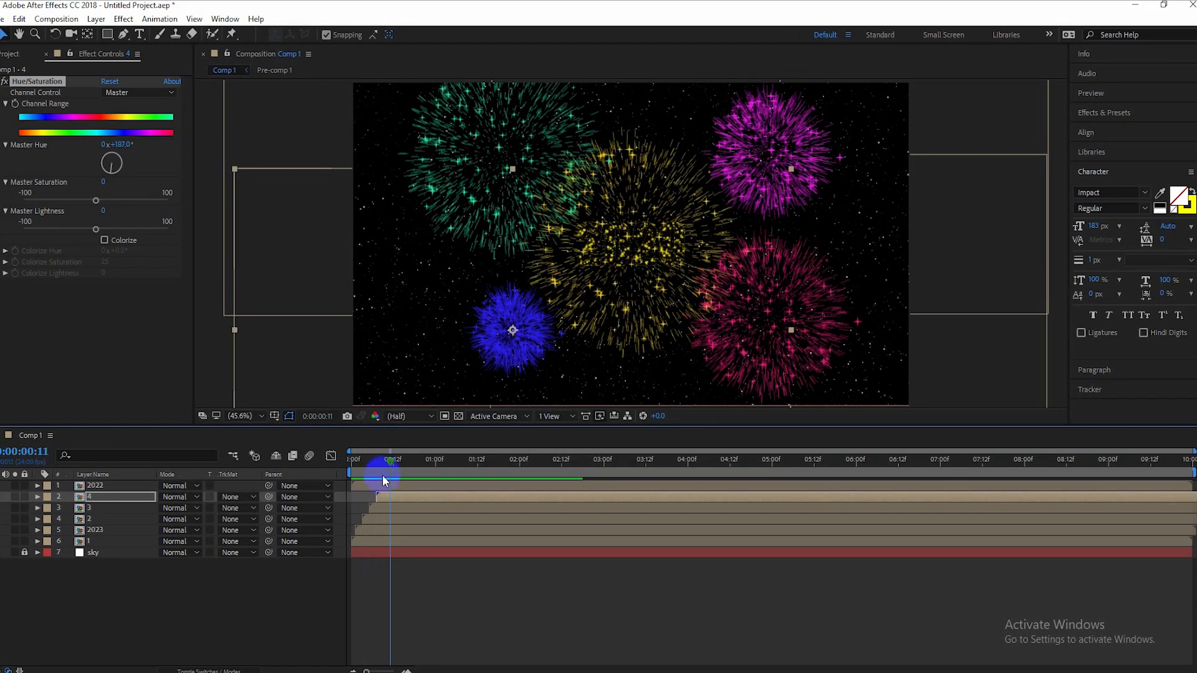
pyautogui.click(383, 485)
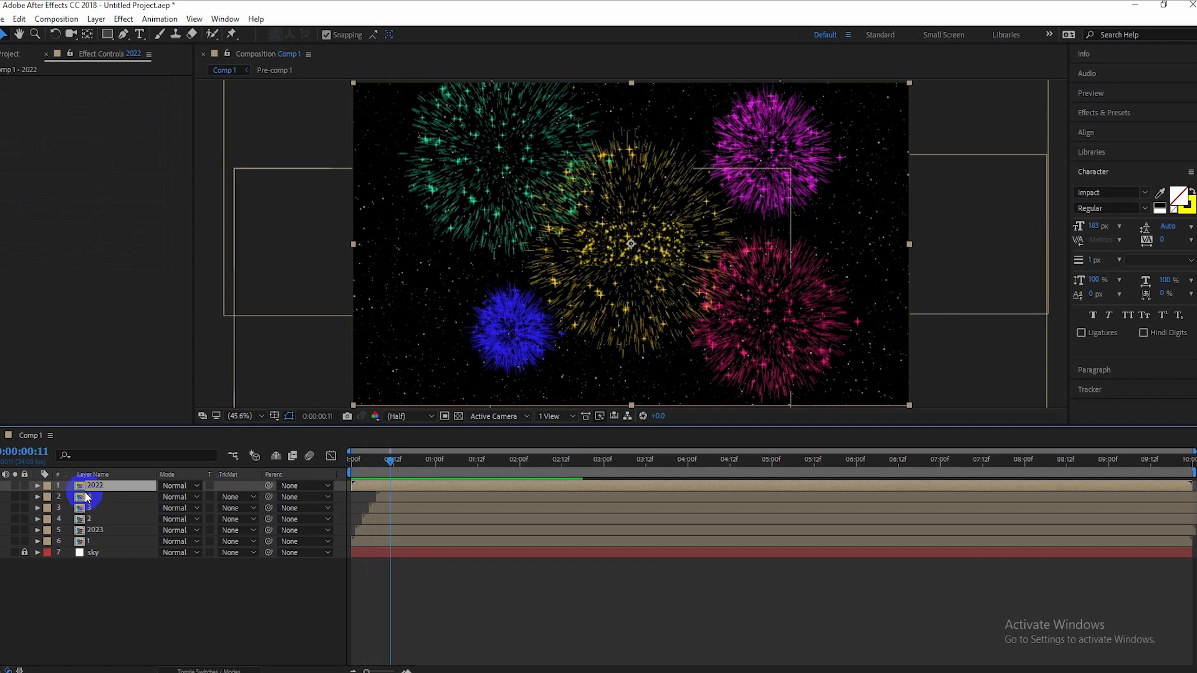
pyautogui.press('s')
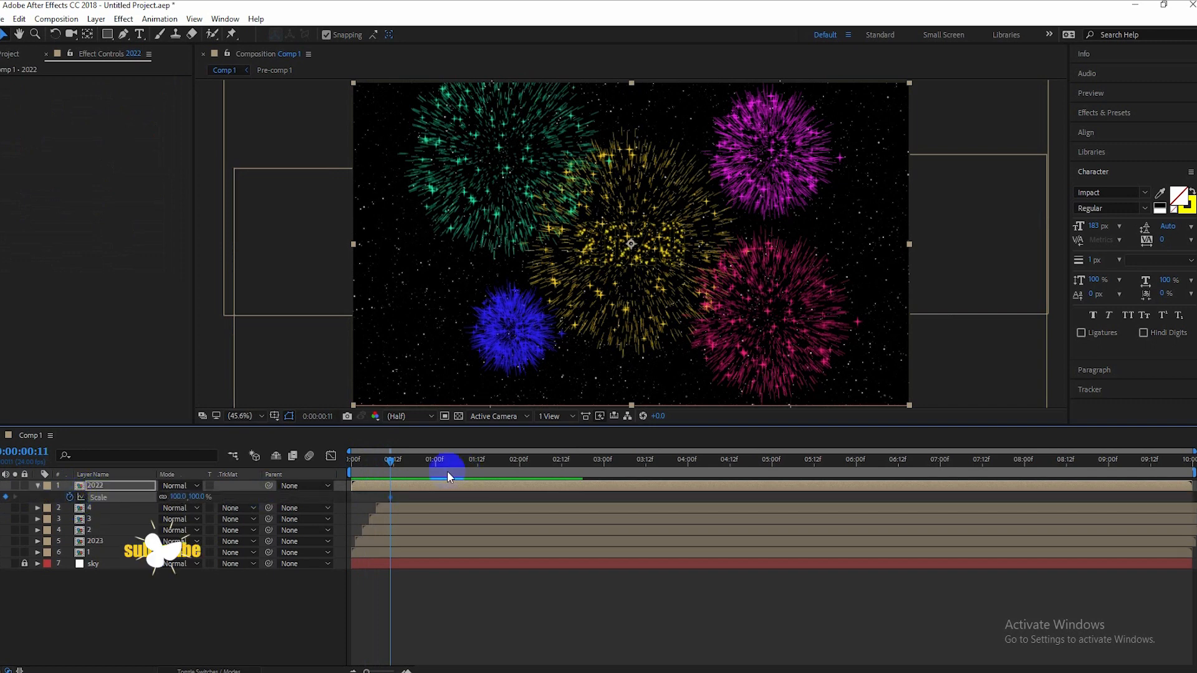
pyautogui.moveTo(394, 459); pyautogui.dragTo(469, 462)
pyautogui.click(200, 499)
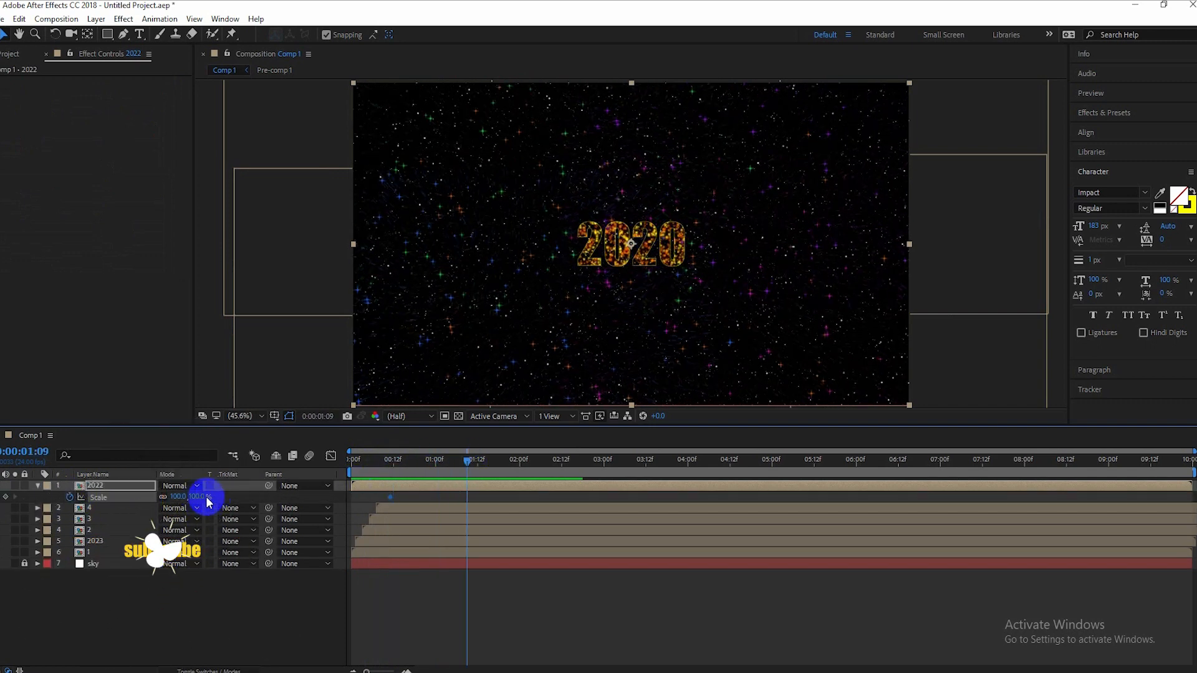
pyautogui.moveTo(198, 499); pyautogui.dragTo(246, 496)
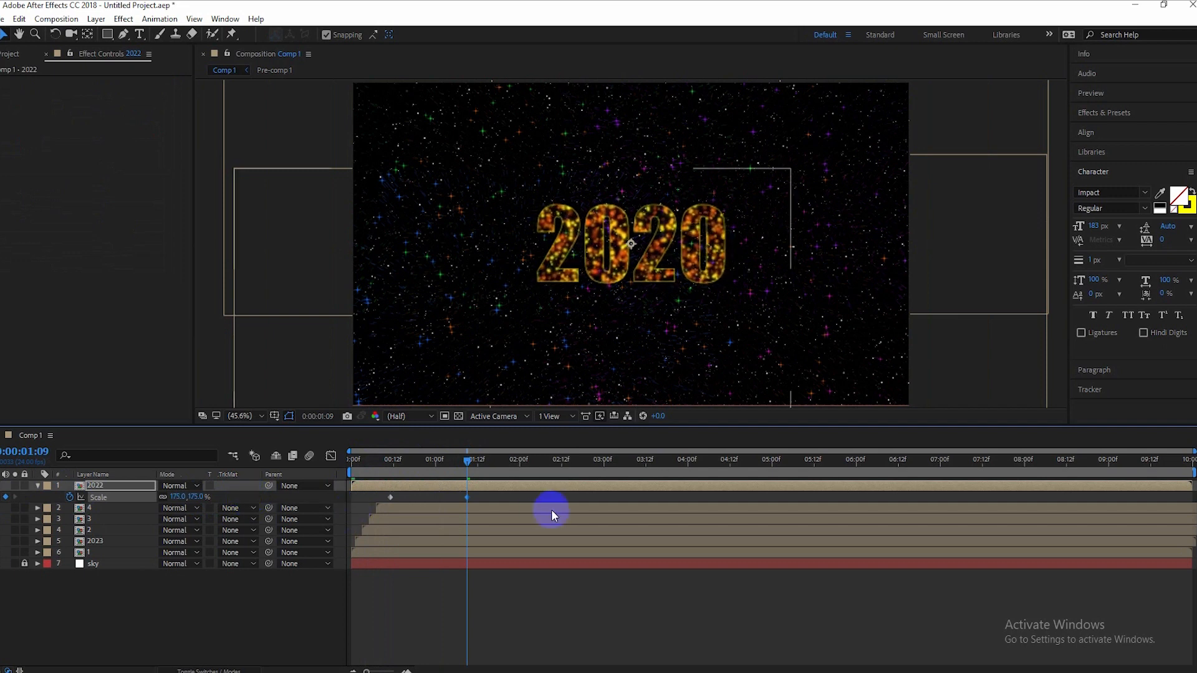
# Ease both Scale keyframes of layer "2022", reshape their speed curve in the Graph Editor, and preview from the start.
pyautogui.moveTo(371, 499); pyautogui.dragTo(370, 498)
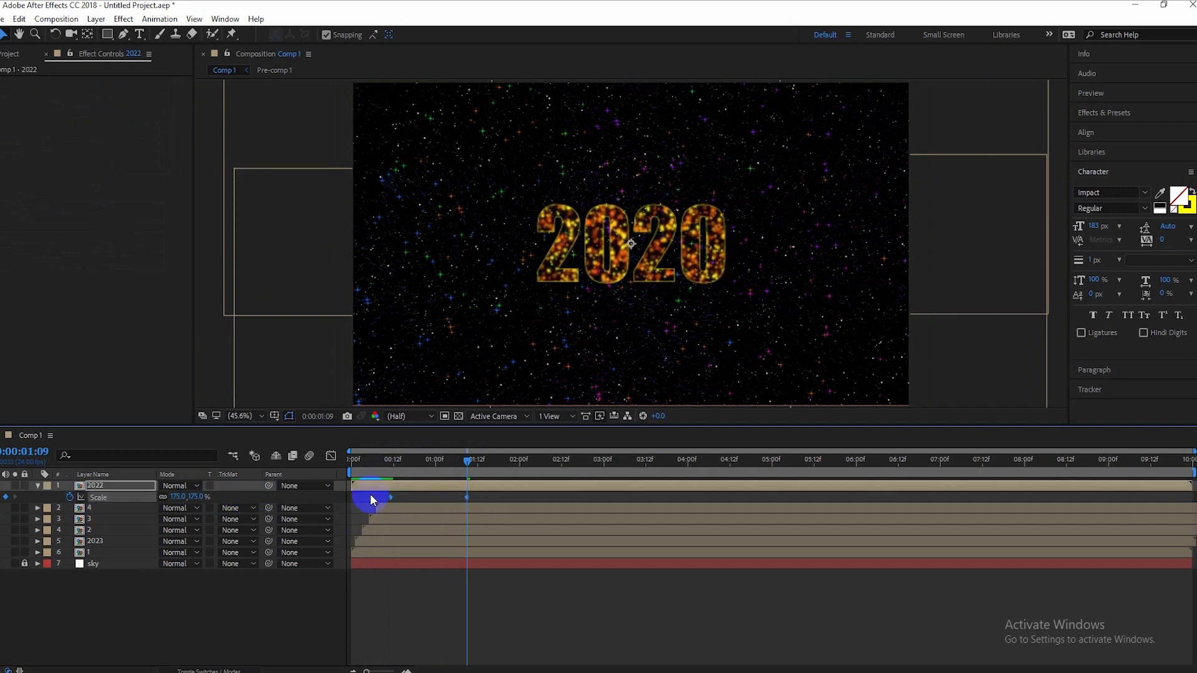
pyautogui.click(331, 456)
pyautogui.moveTo(484, 636); pyautogui.dragTo(428, 628)
pyautogui.click(331, 456)
pyautogui.moveTo(470, 461); pyautogui.dragTo(352, 462)
pyautogui.press('space')
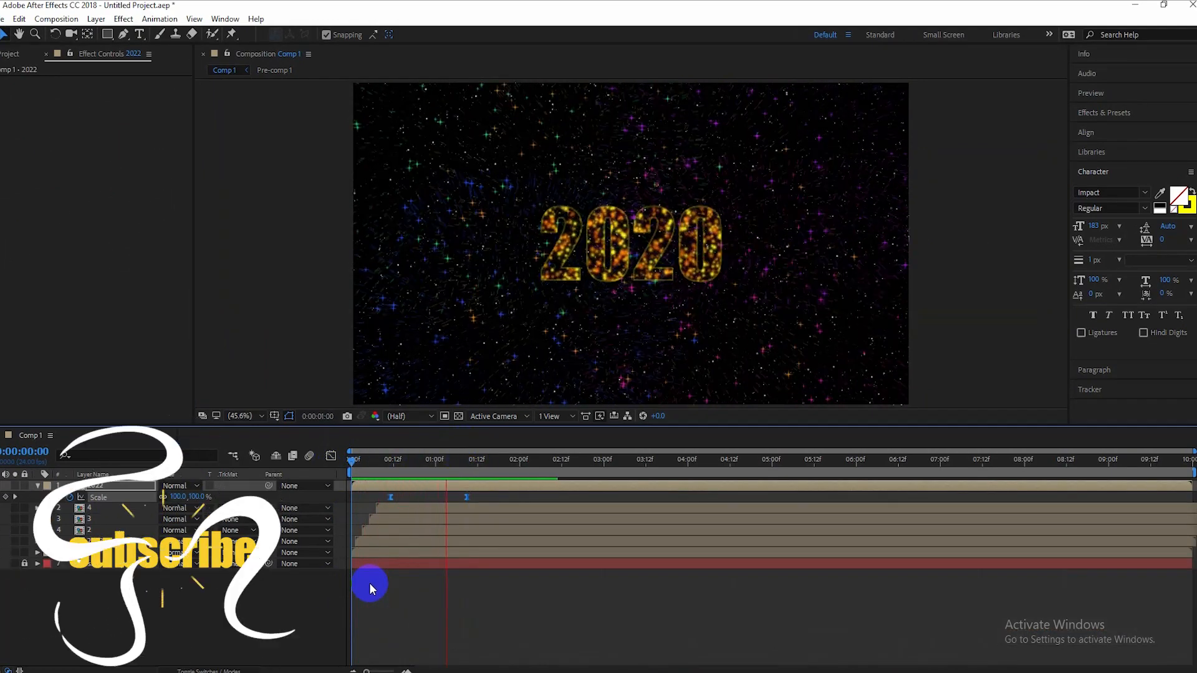
# Move the second Scale keyframe of layer "2022" to about 0:00:02:20, preview it, and set the current time to 0:00:00:19.
pyautogui.press('space')
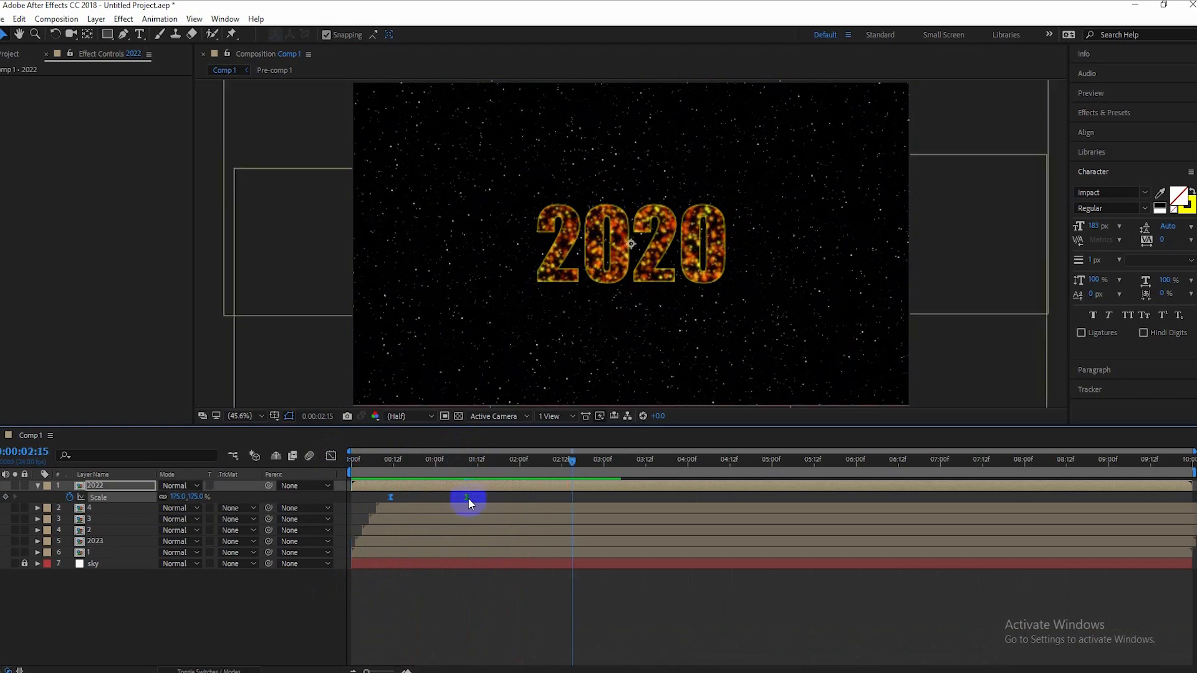
pyautogui.moveTo(466, 497); pyautogui.dragTo(587, 496)
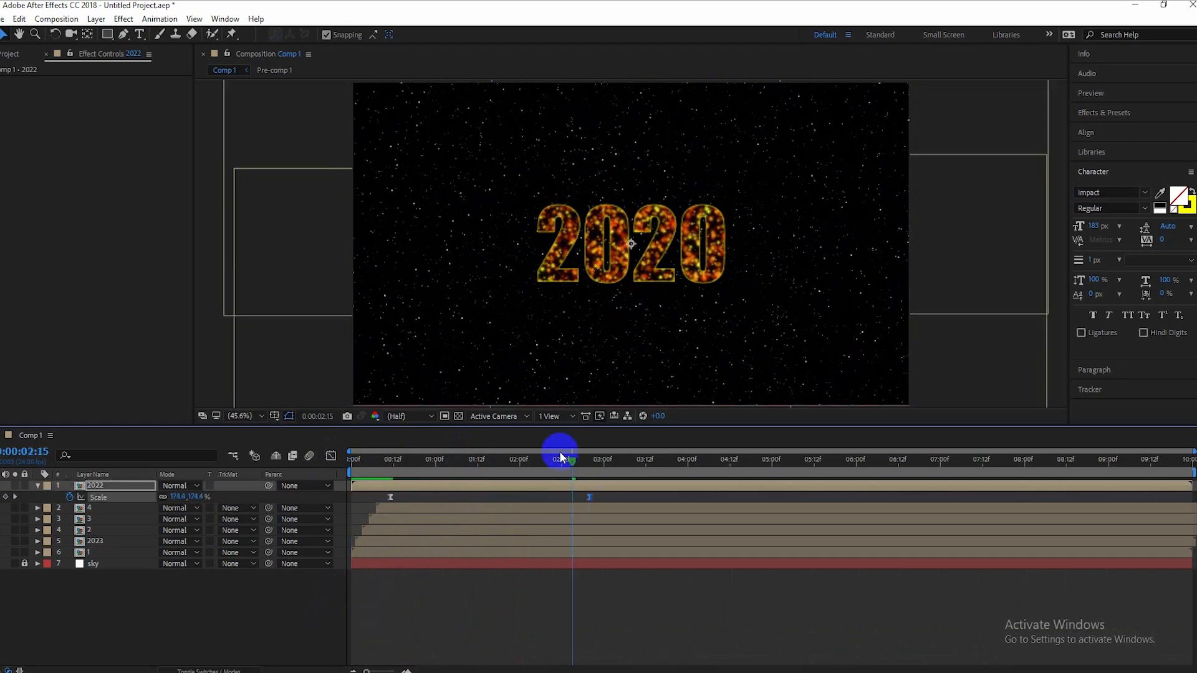
pyautogui.press('space')
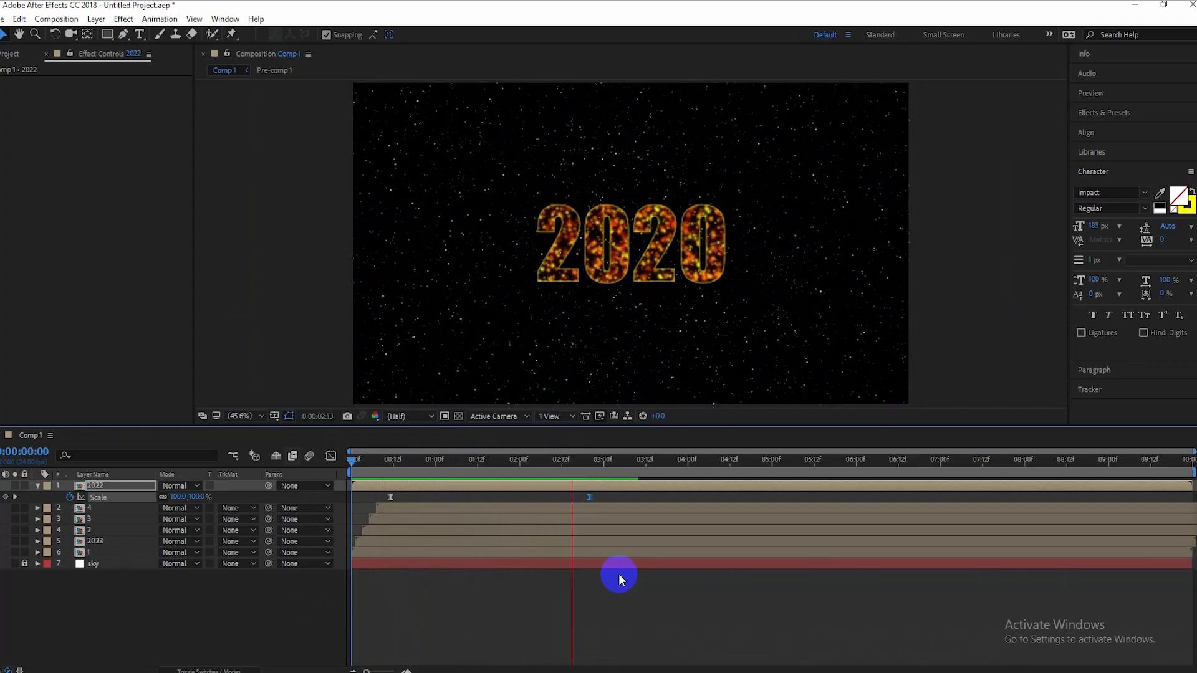
pyautogui.press('space')
pyautogui.moveTo(608, 462); pyautogui.dragTo(415, 473)
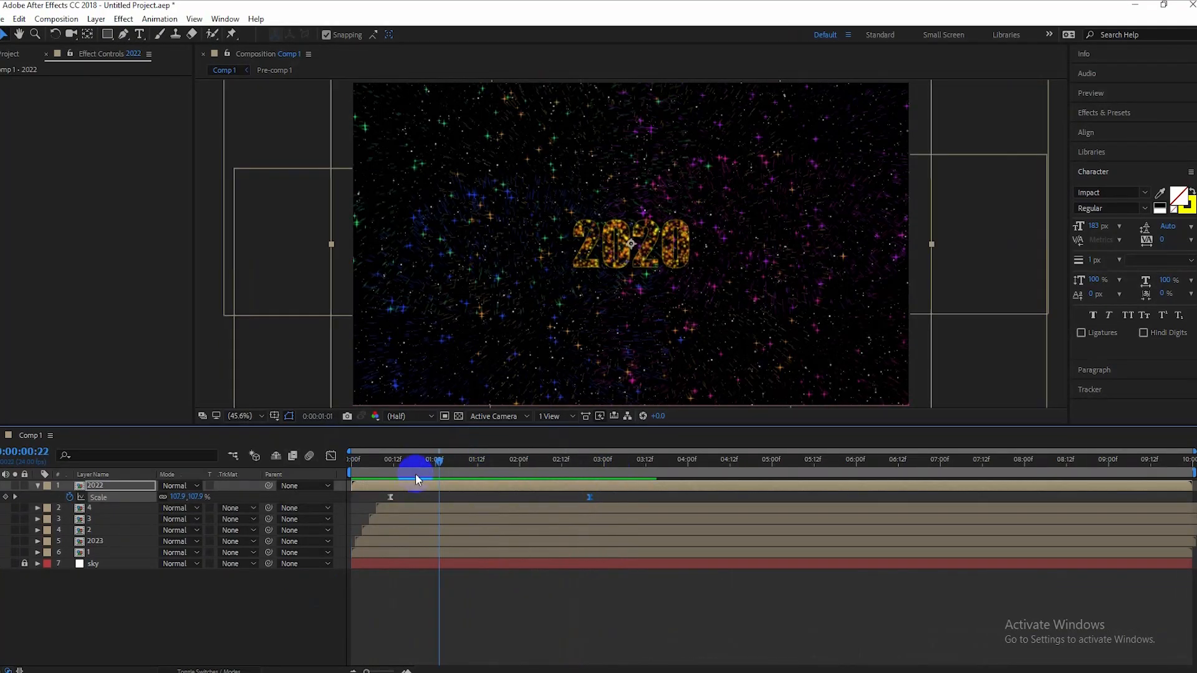
# Duplicate the five explosion layers "4", "3", "2", "2023" and "1" together and offset the copies about 4 frames later.
pyautogui.press('u')
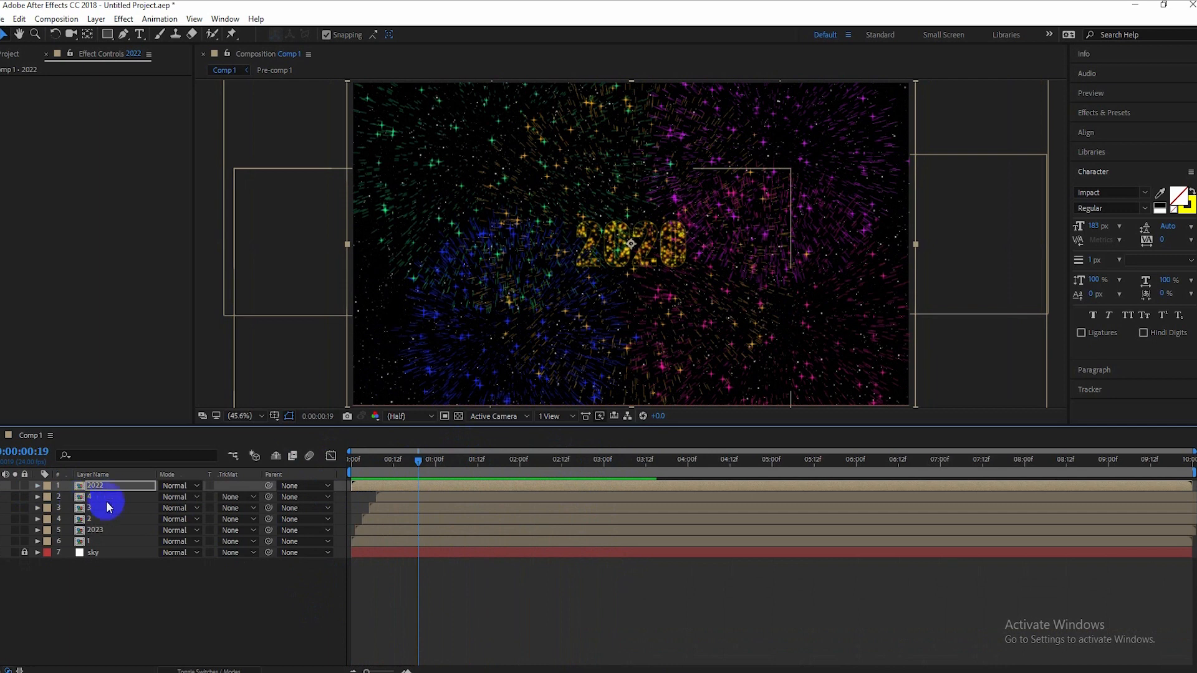
pyautogui.click(99, 496)
pyautogui.keyDown('shift'); pyautogui.click(99, 531); pyautogui.keyUp('shift')
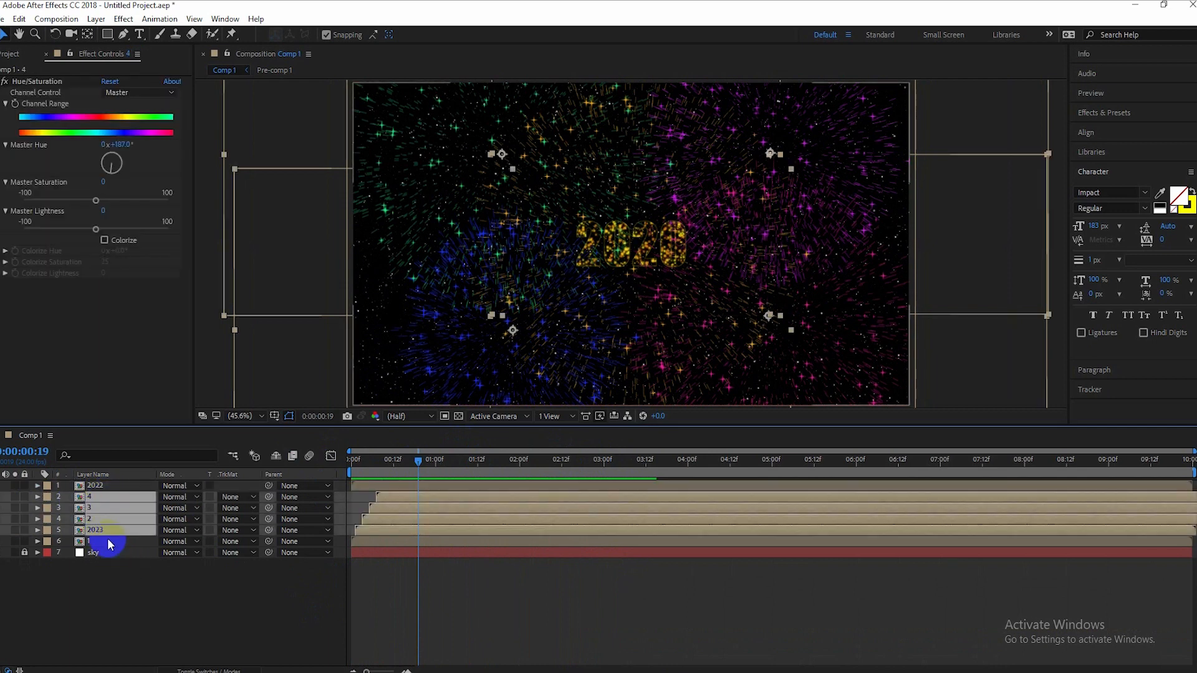
pyautogui.keyDown('shift'); pyautogui.click(106, 541); pyautogui.keyUp('shift')
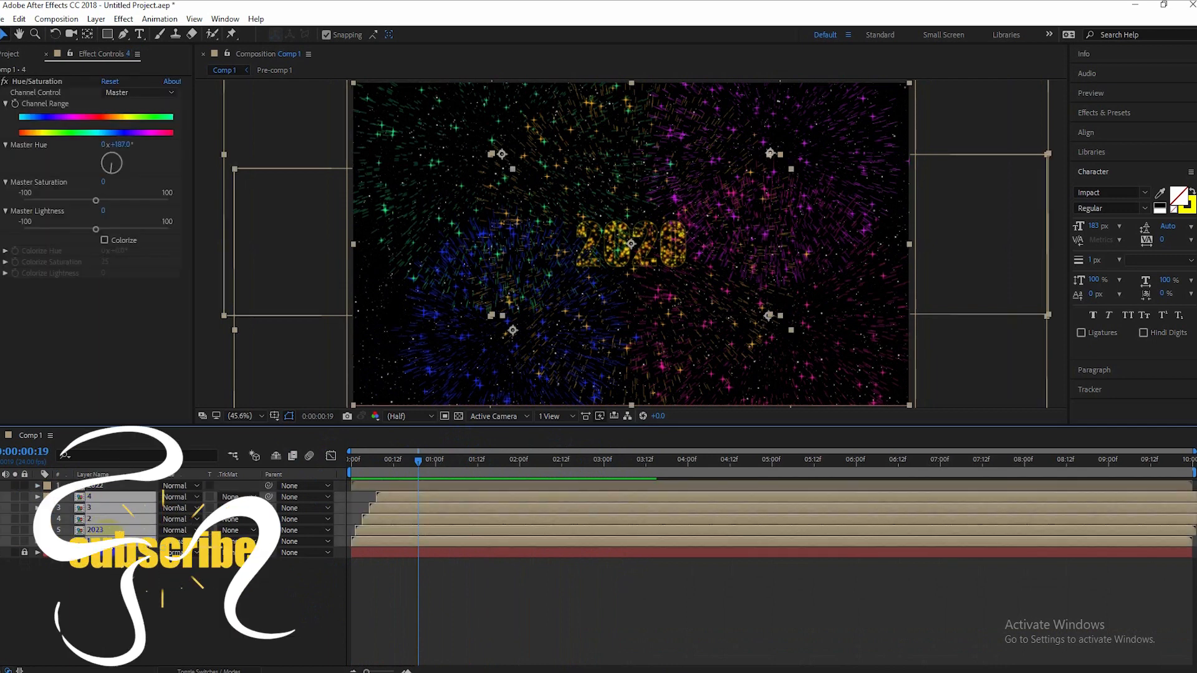
pyautogui.hotkey('ctrl', 'd')
pyautogui.moveTo(397, 496); pyautogui.dragTo(410, 496)
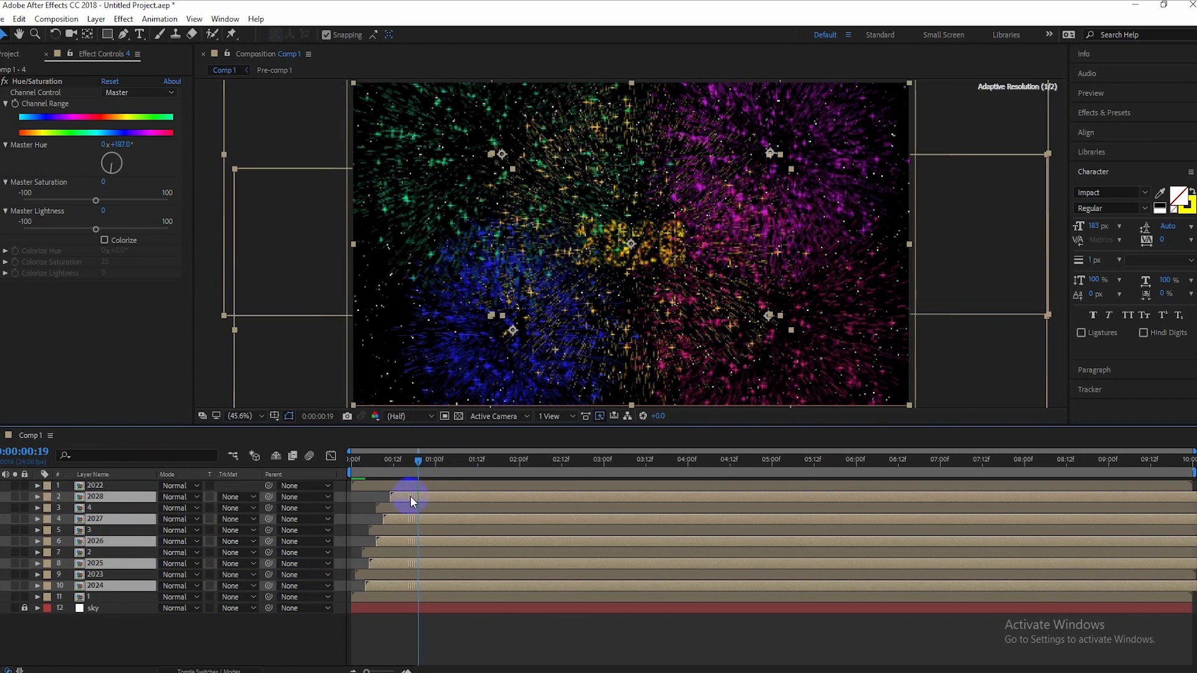
# Duplicate the set of explosion layers several more times, staggering the copies' start times within the first second.
pyautogui.hotkey('ctrl', 'd')
pyautogui.moveTo(405, 496); pyautogui.dragTo(304, 460)
pyautogui.hotkey('ctrl', 'd')
pyautogui.hotkey('ctrl', 'd')
pyautogui.hotkey('ctrl', 'd')
pyautogui.hotkey('ctrl', 'd')
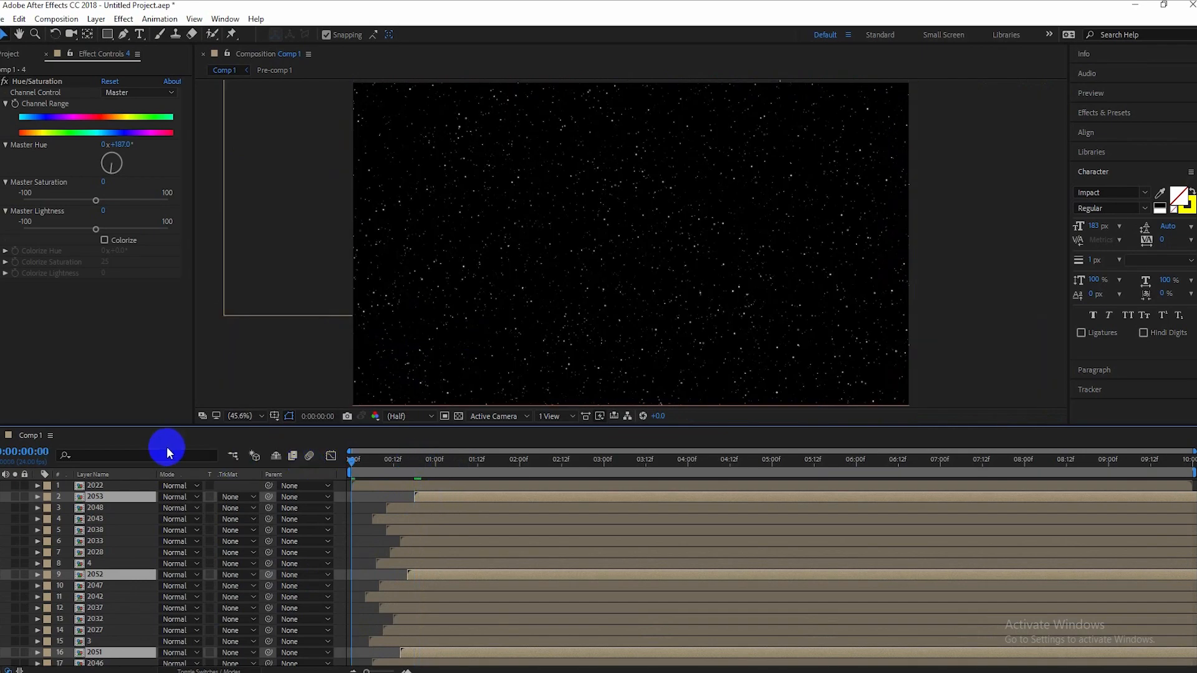
# Preview the denser explosions from the start and undo the last two duplicated sets, back to copy "2043".
pyautogui.press('space')
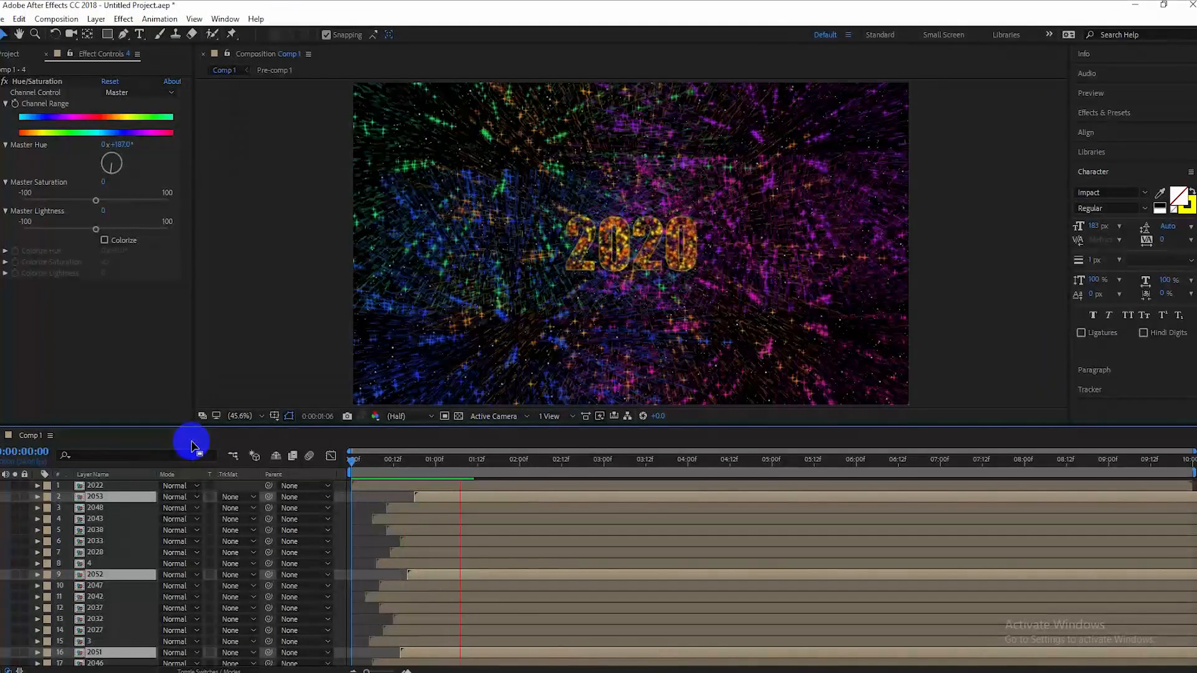
pyautogui.press('space')
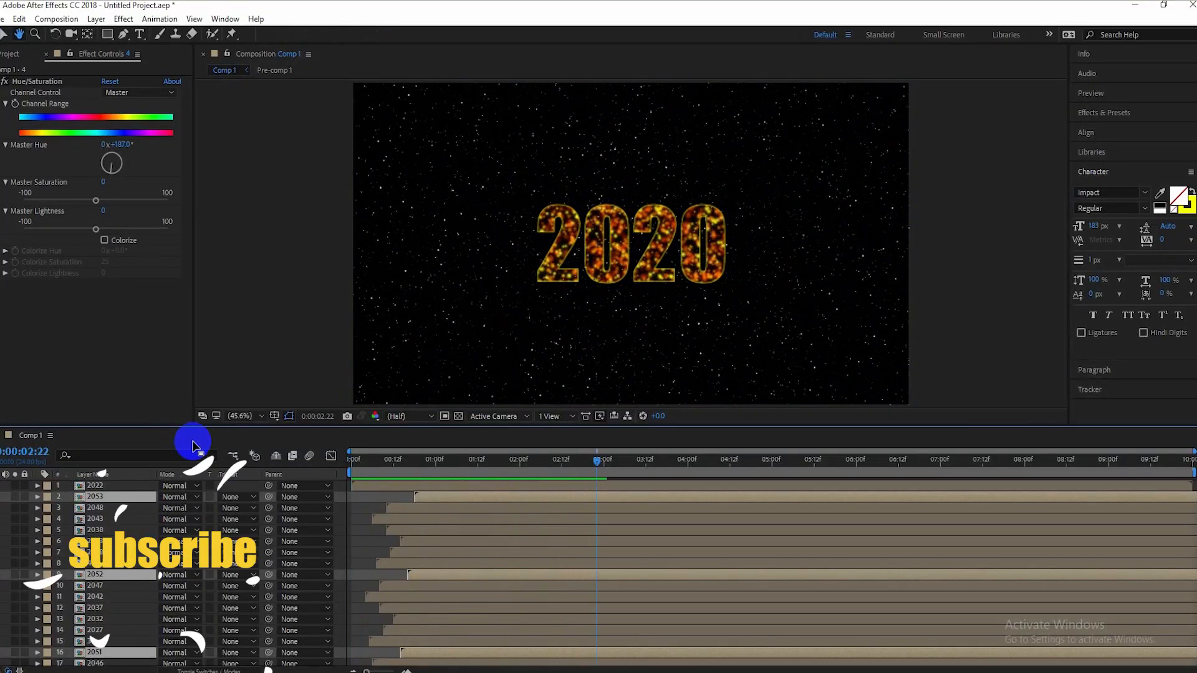
pyautogui.hotkey('ctrl', 'z')
pyautogui.hotkey('ctrl', 'z')
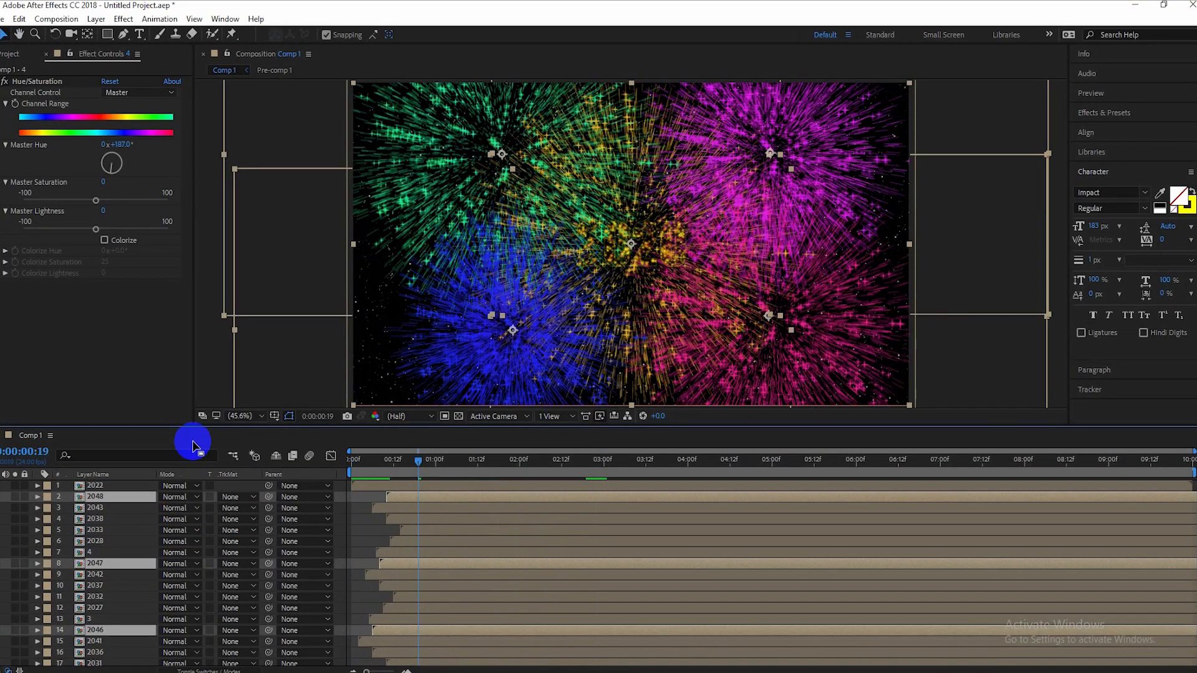
pyautogui.hotkey('ctrl', 'z')
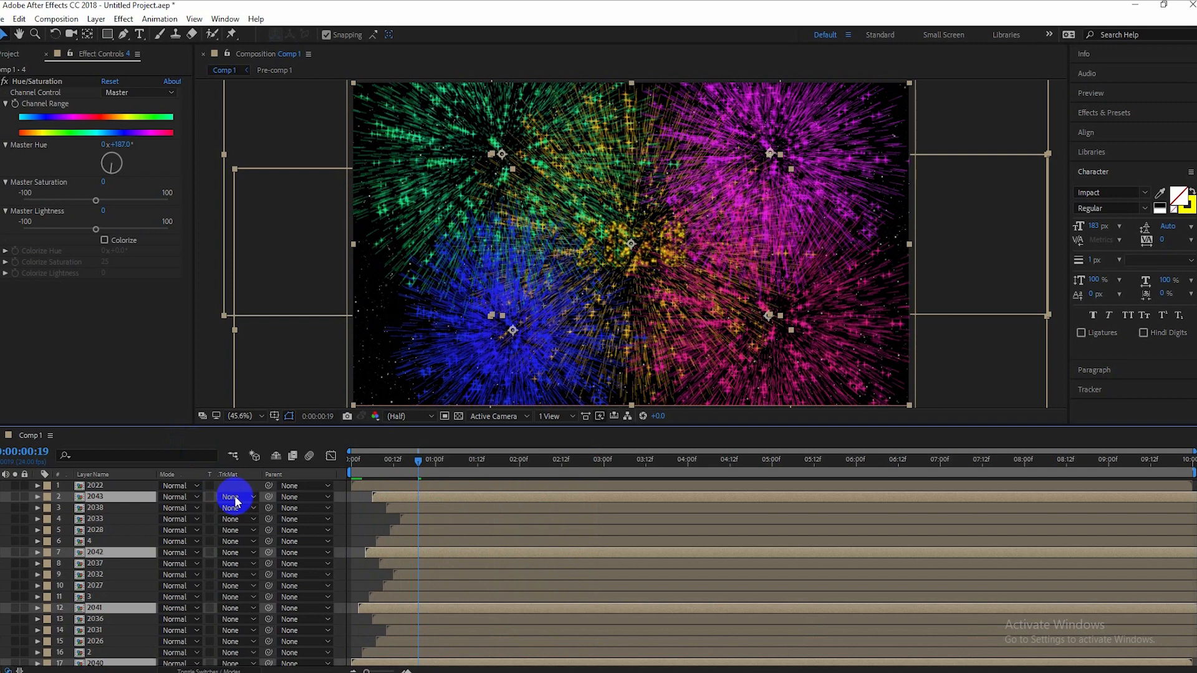
# Move the "2043" explosion set so "2043" starts at about 0:00:01:17, and duplicate the set with "2048" starting at about 0:00:02:18.
pyautogui.moveTo(408, 497); pyautogui.dragTo(515, 510)
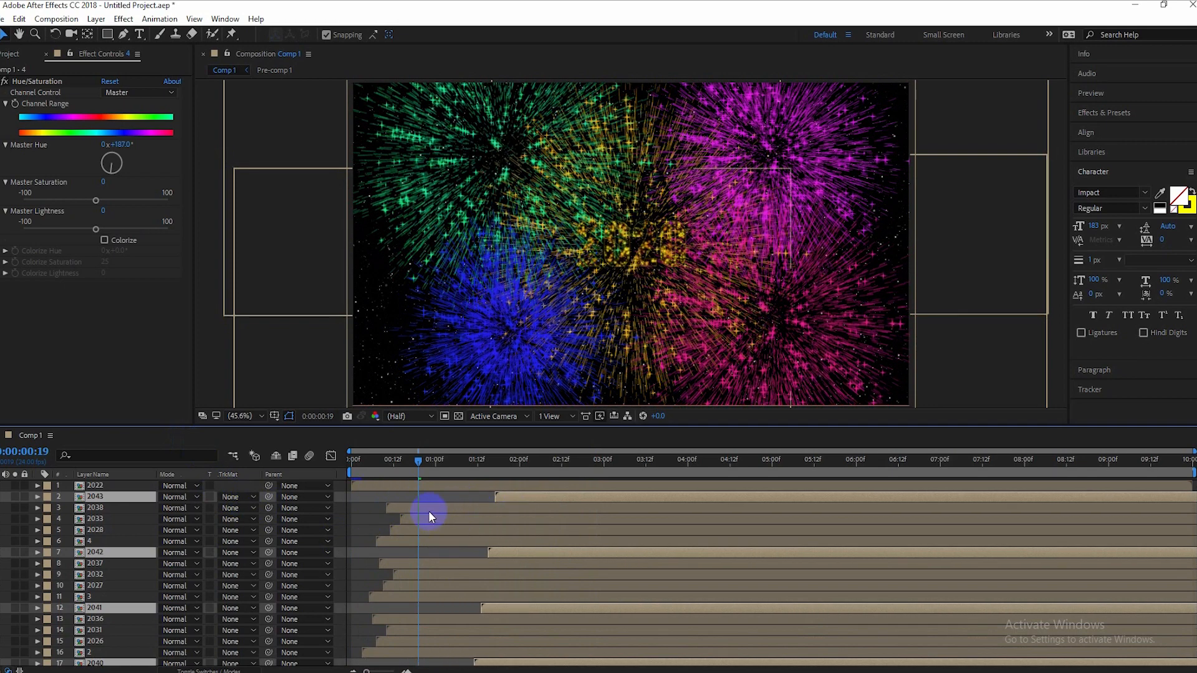
pyautogui.hotkey('ctrl', 'd')
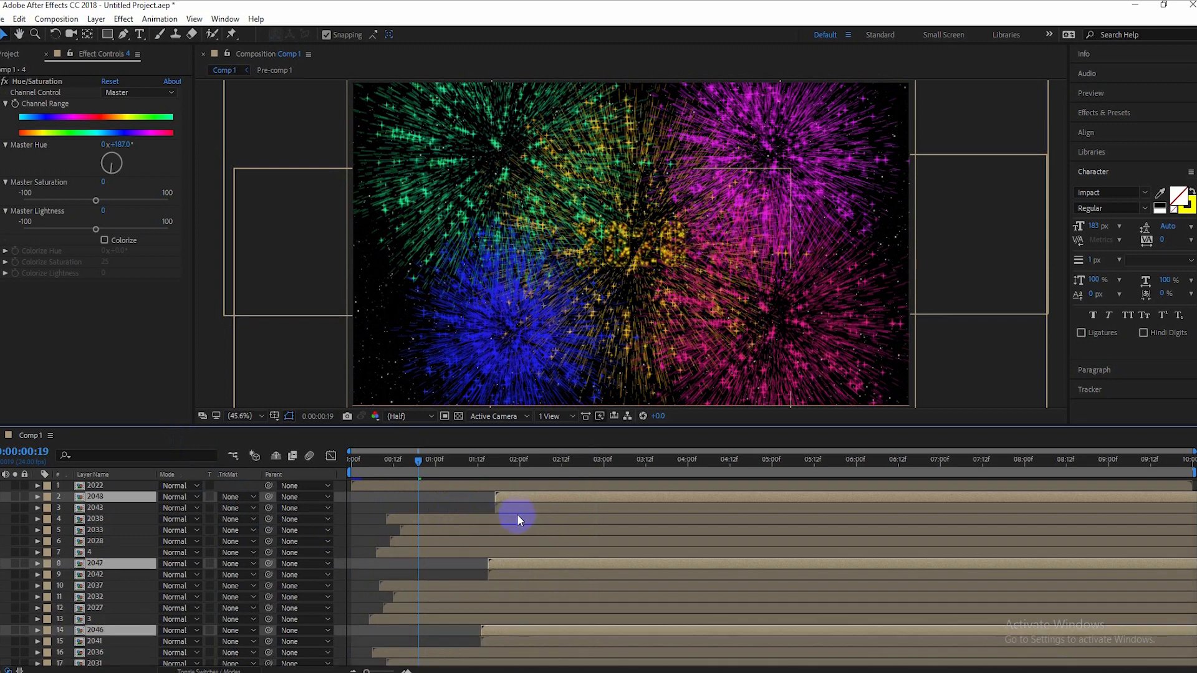
pyautogui.moveTo(522, 504); pyautogui.dragTo(568, 512)
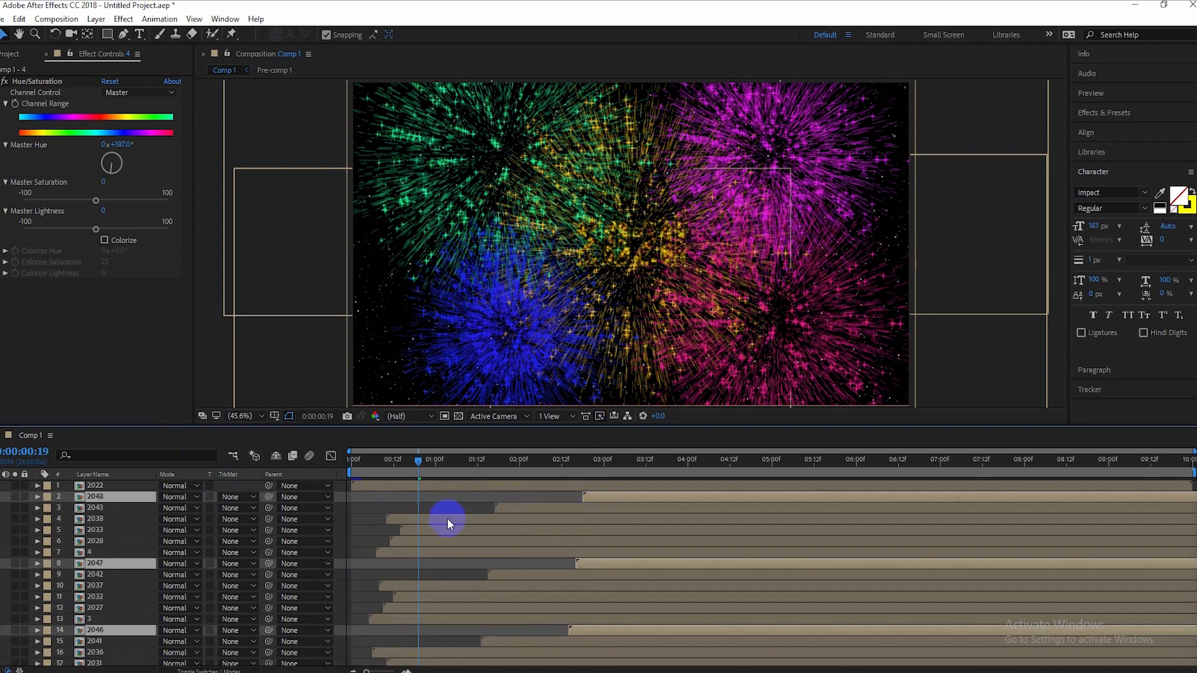
# Offset explosion copies "2038", "2037" and "2036" individually to start at about 0:00:01:01, 0:00:00:20 and 0:00:00:12.
pyautogui.moveTo(441, 519); pyautogui.dragTo(494, 519)
pyautogui.moveTo(432, 587); pyautogui.dragTo(478, 585)
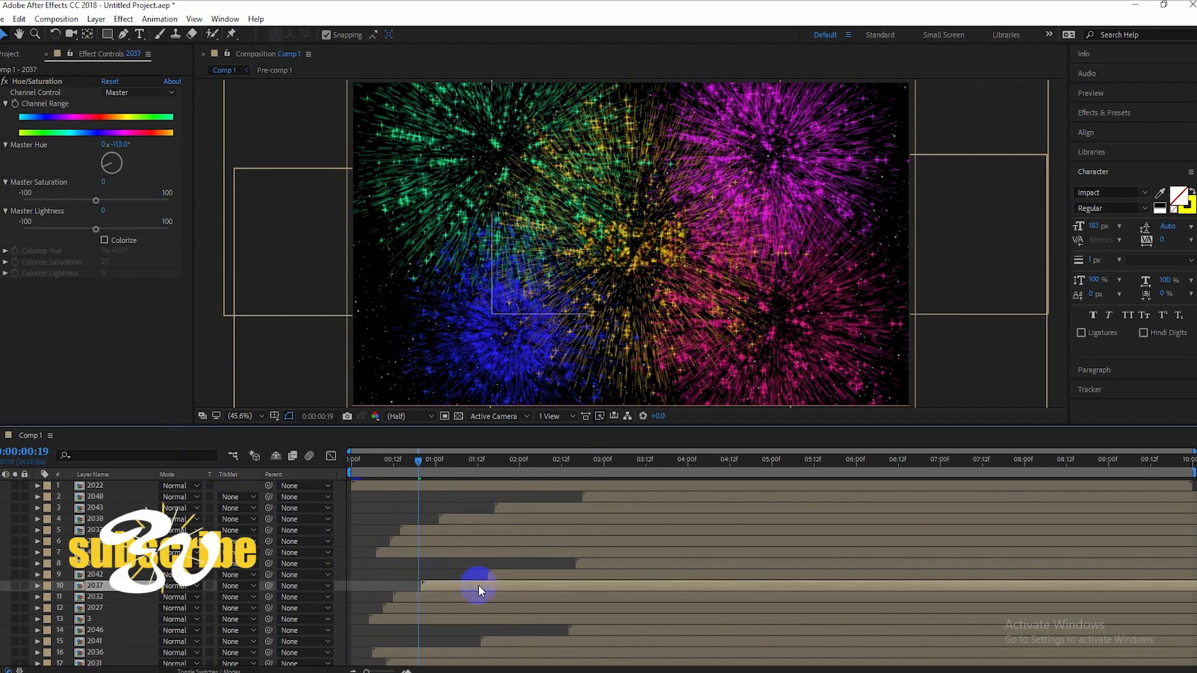
pyautogui.moveTo(426, 652); pyautogui.dragTo(447, 651)
# Preview the restaggered explosions and the scaling "2020" text from the start of the composition.
pyautogui.click(418, 462)
pyautogui.press('space')
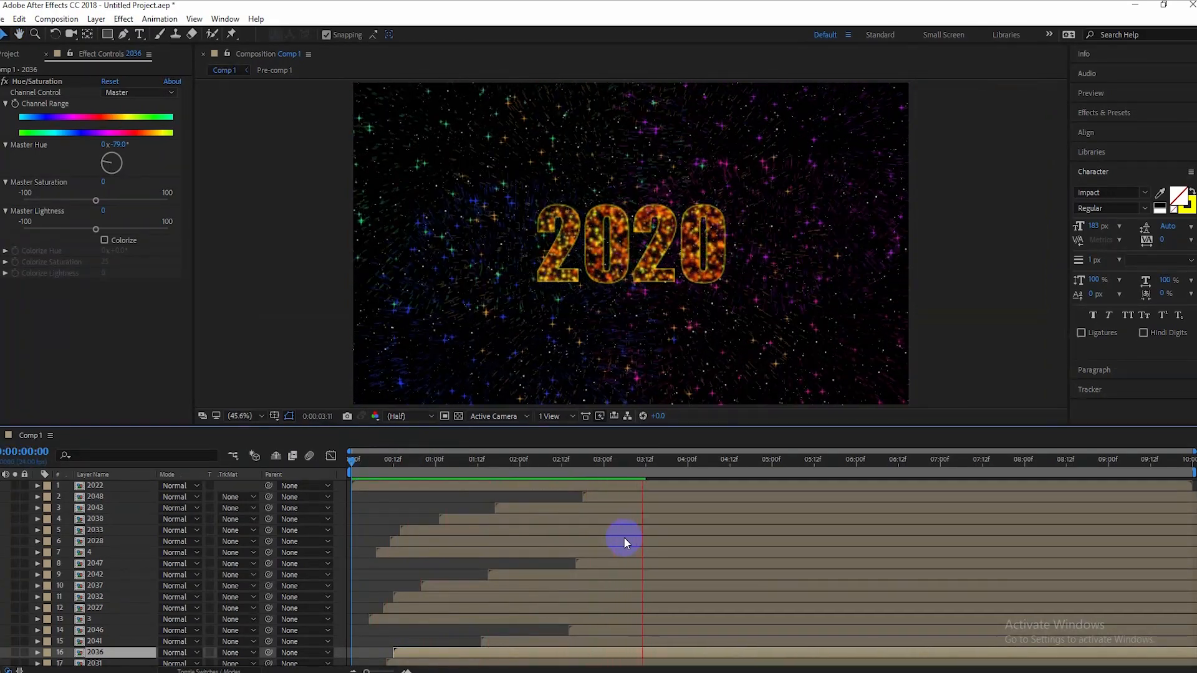
pyautogui.press('space')
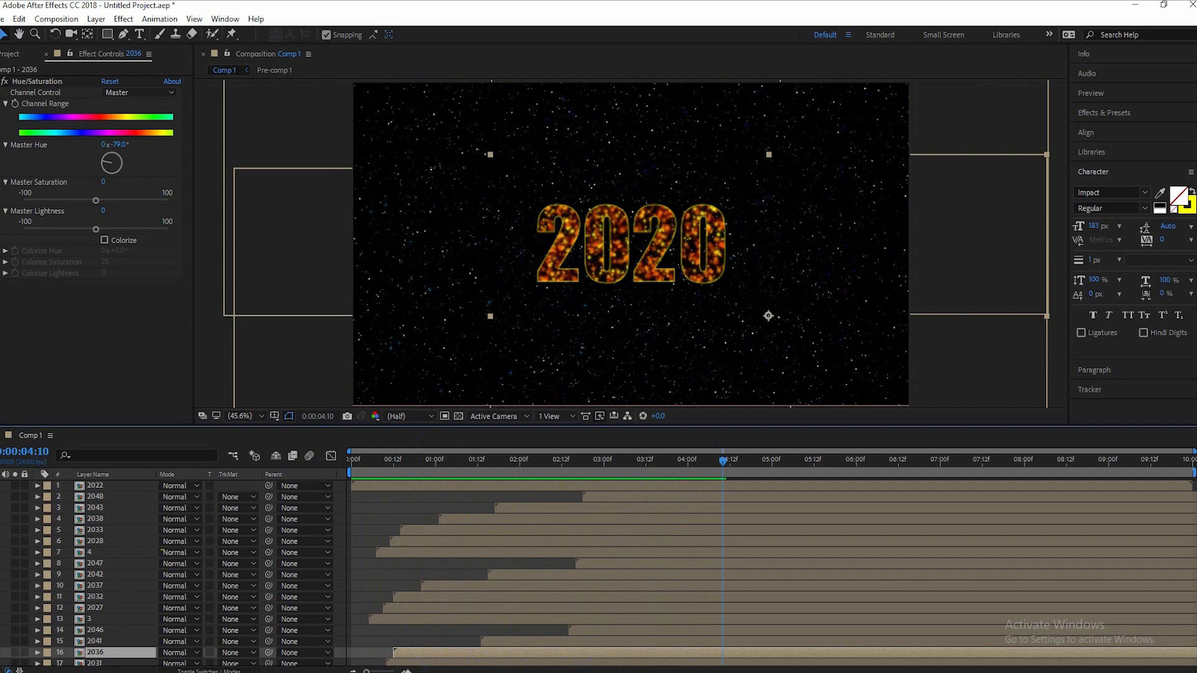
# Switch to the Firefox window showing the video editing channel's YouTube page.
pyautogui.moveTo(380, 671)
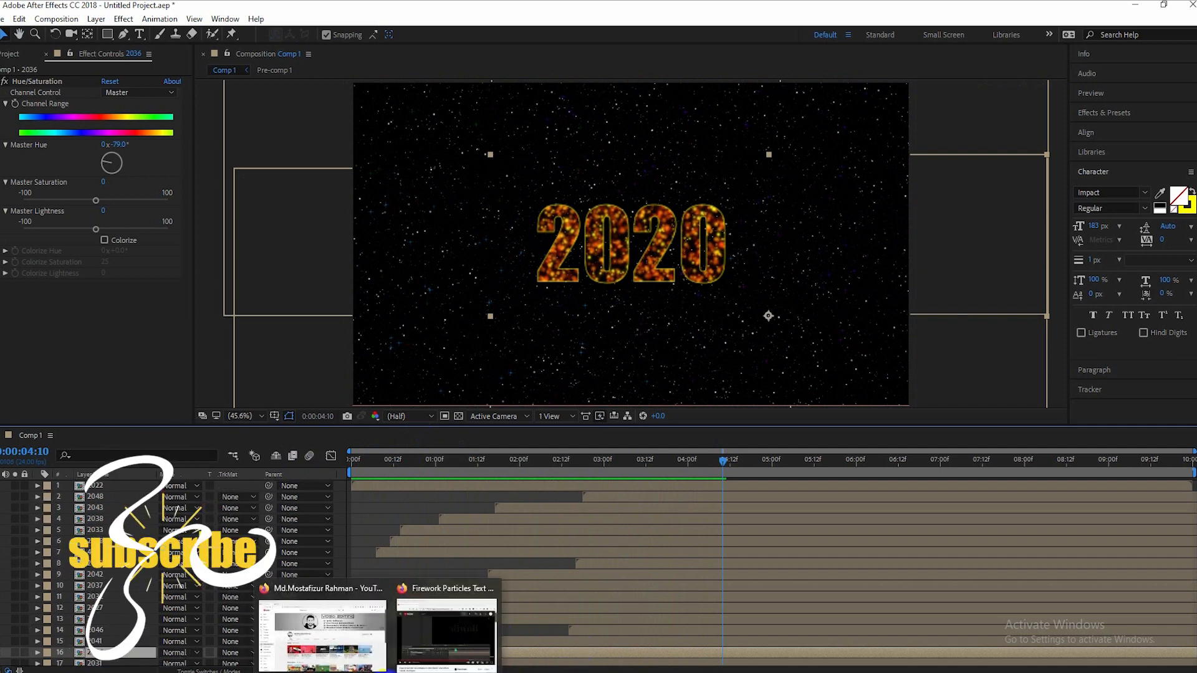
pyautogui.moveTo(458, 586)
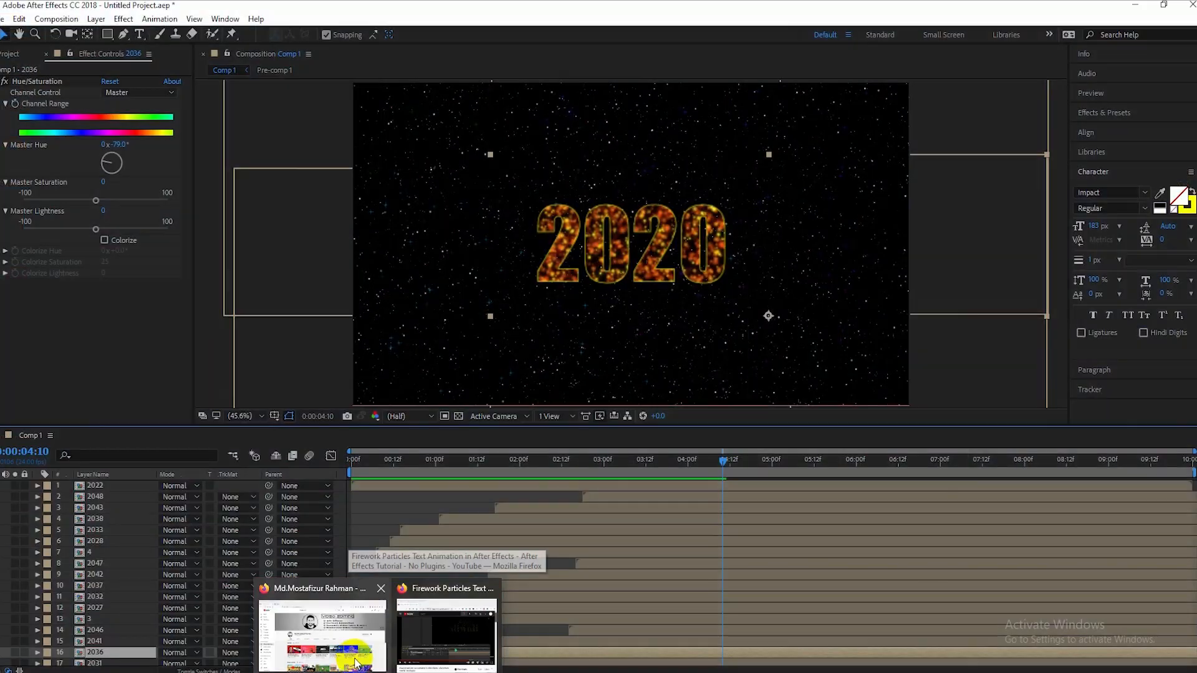
pyautogui.click(349, 639)
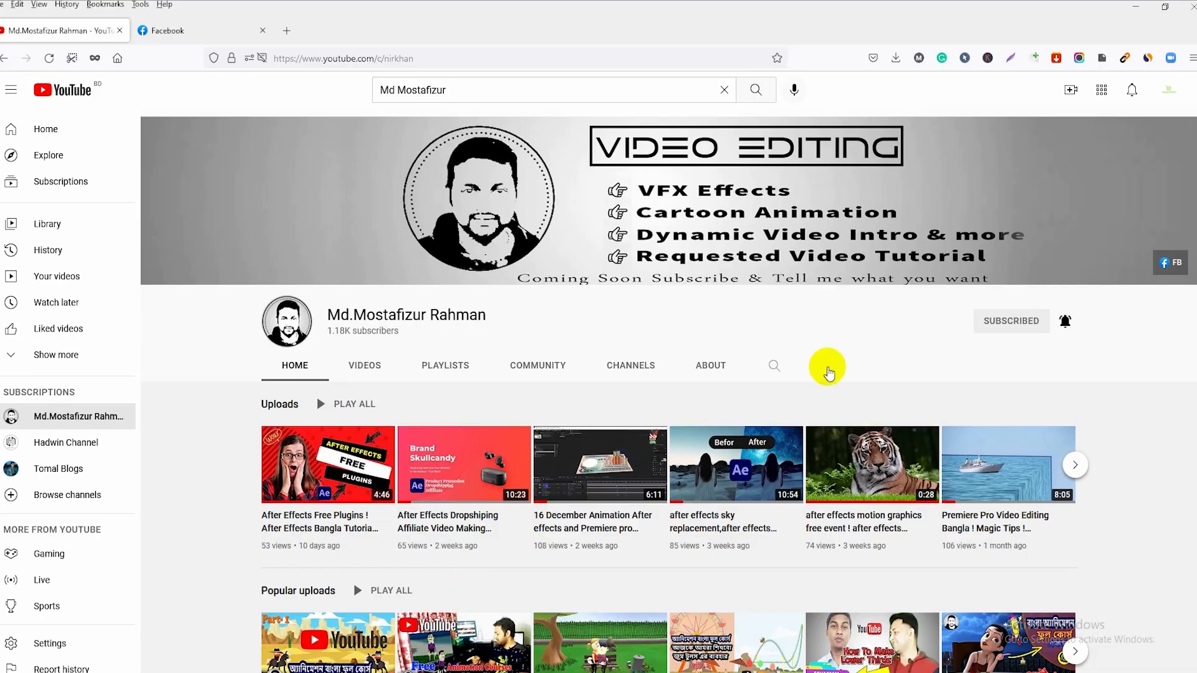